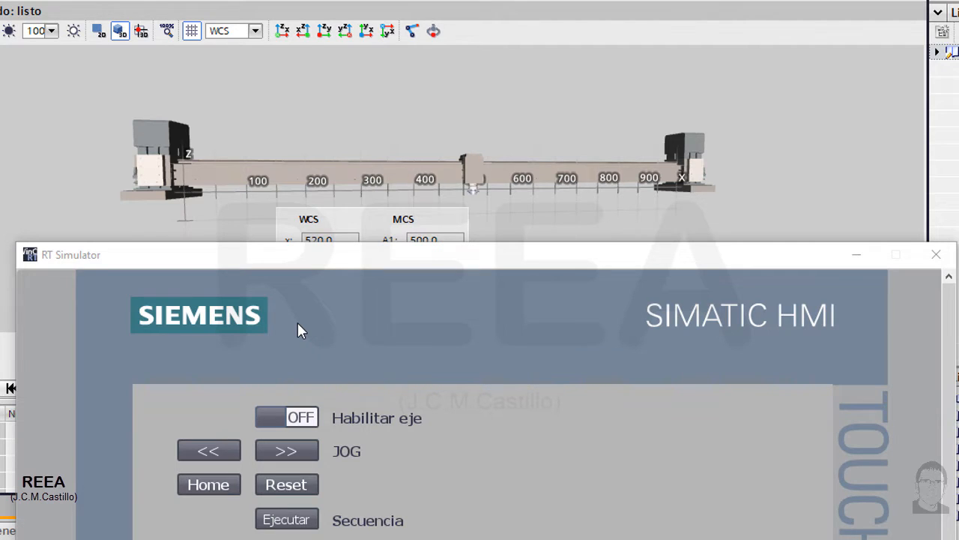
- Enable the axis in the simulated HMI and jog it forward and backward along the rail
left_click(300, 418)
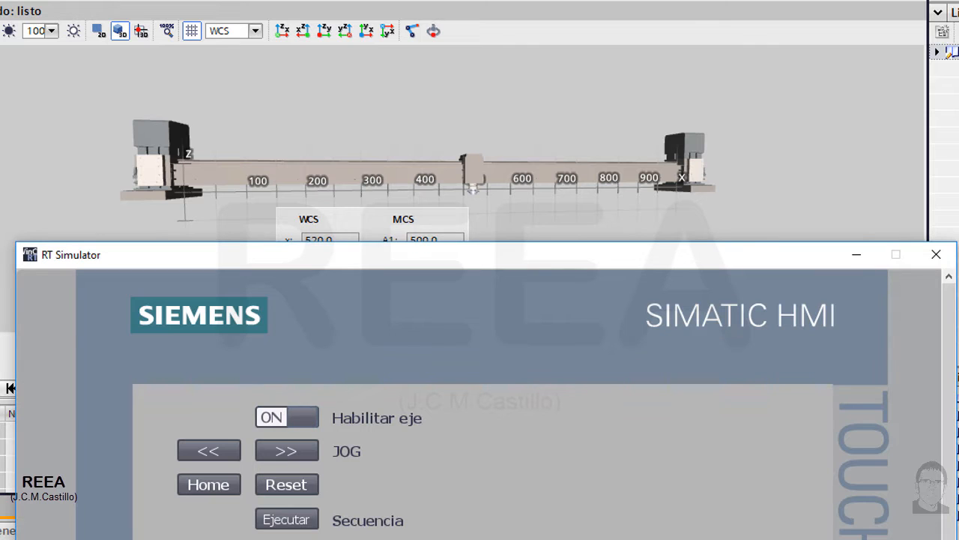
left_click(286, 454)
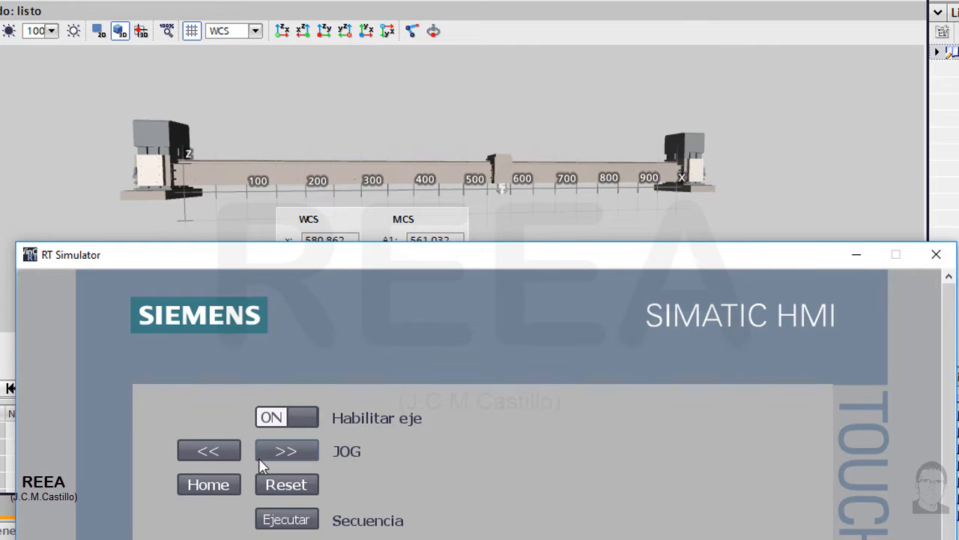
left_click(210, 451)
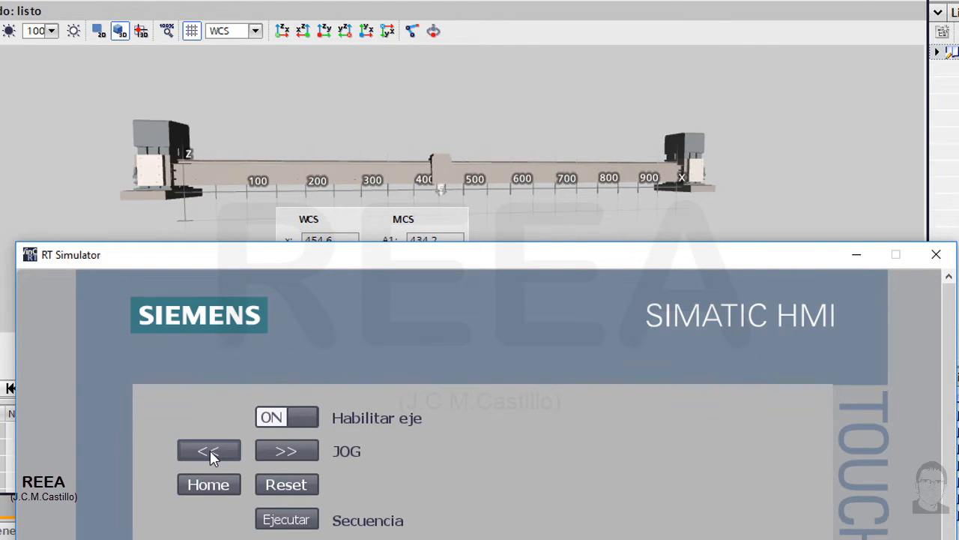
left_click(268, 449)
- Home the axis and execute its movement sequence from the simulated HMI
left_click(209, 488)
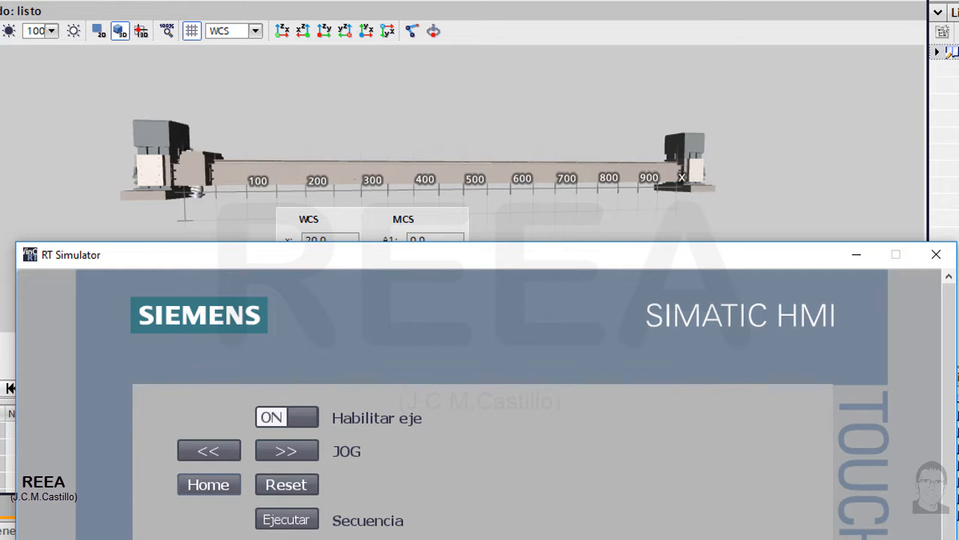
left_click(286, 518)
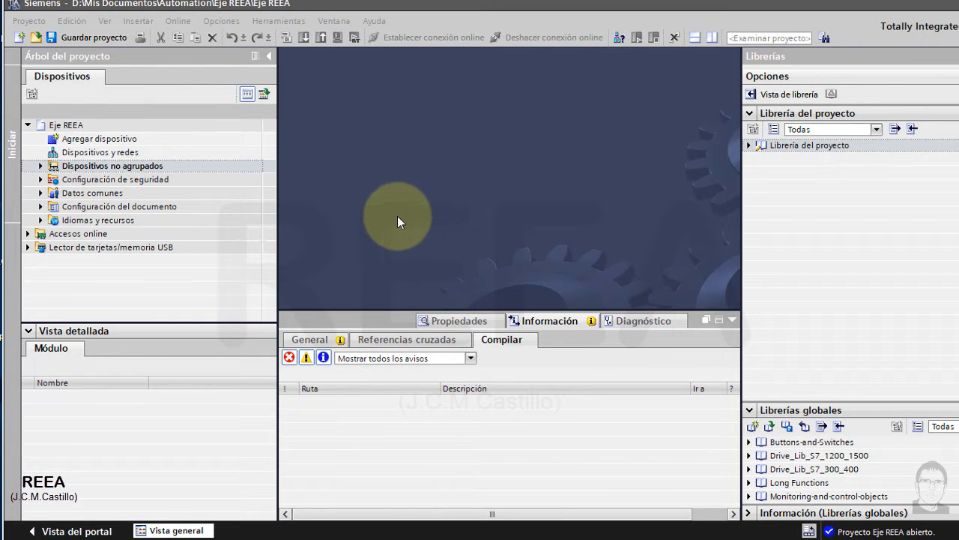
- Add a SIMATIC S7-1500 controller of type CPU 1511T-1 PN to the project and enlarge its device view
left_click(100, 141)
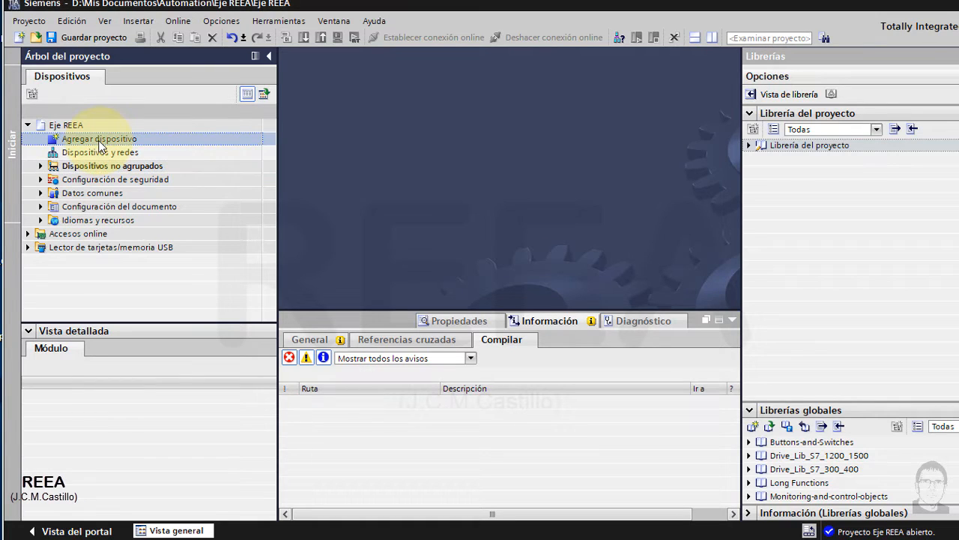
double_click(100, 144)
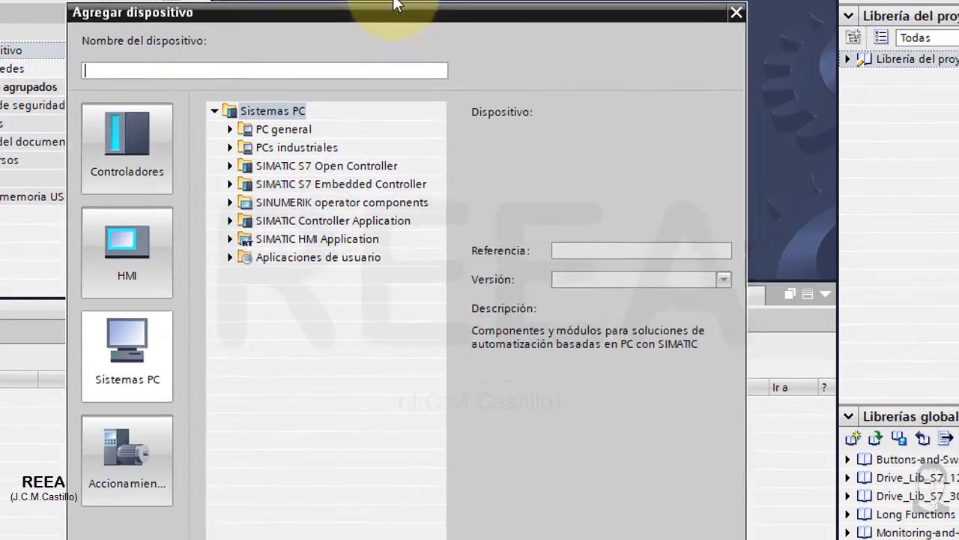
left_click_drag(396, 3, 424, 0)
left_click(128, 138)
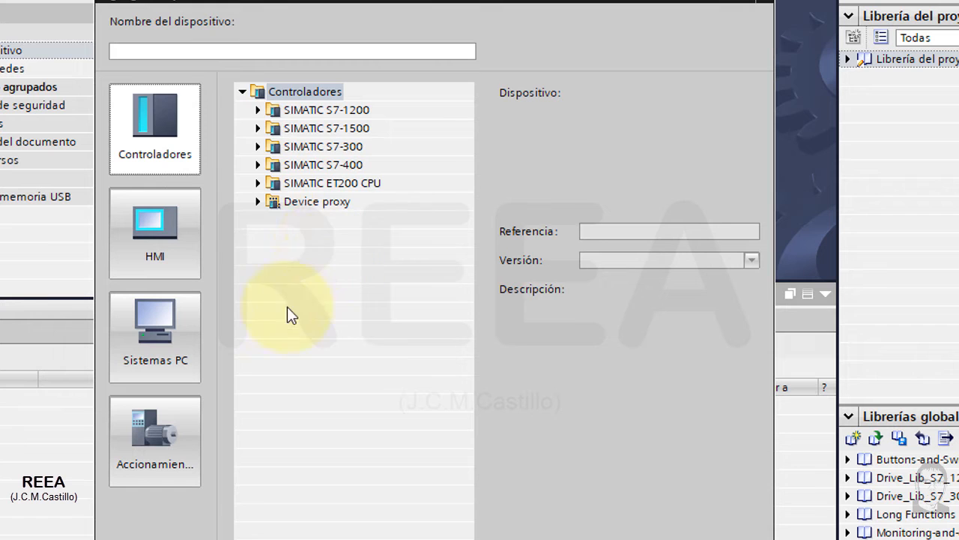
left_click(256, 129)
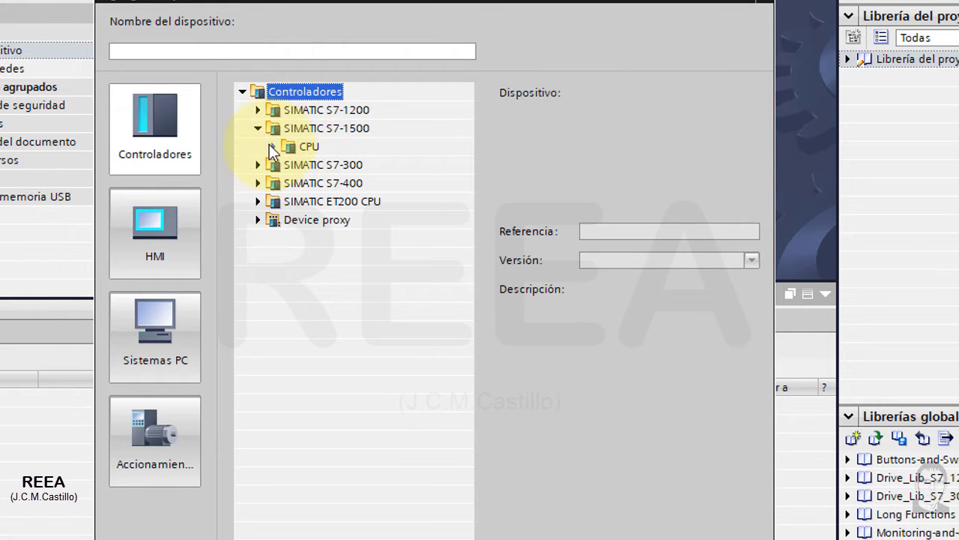
left_click(310, 149)
left_click(273, 146)
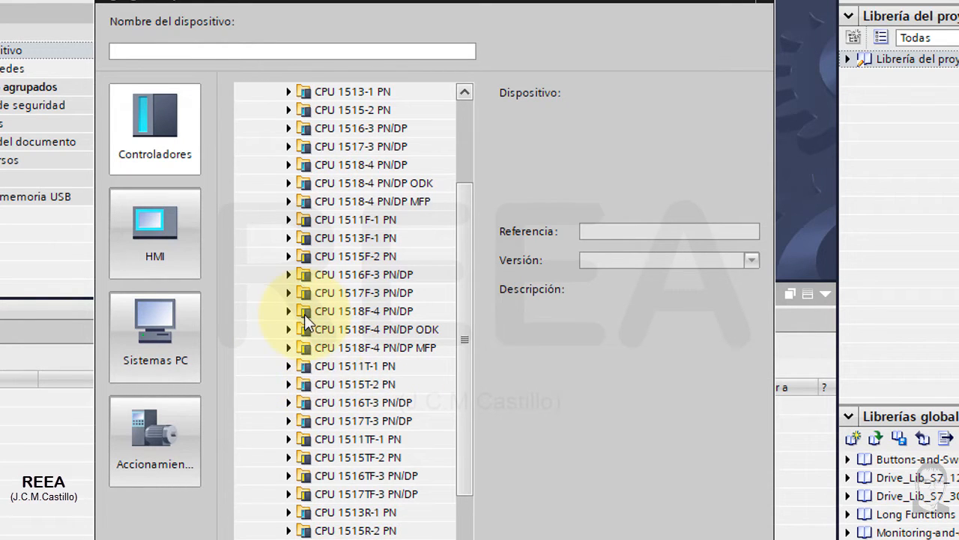
left_click(289, 365)
left_click(323, 385)
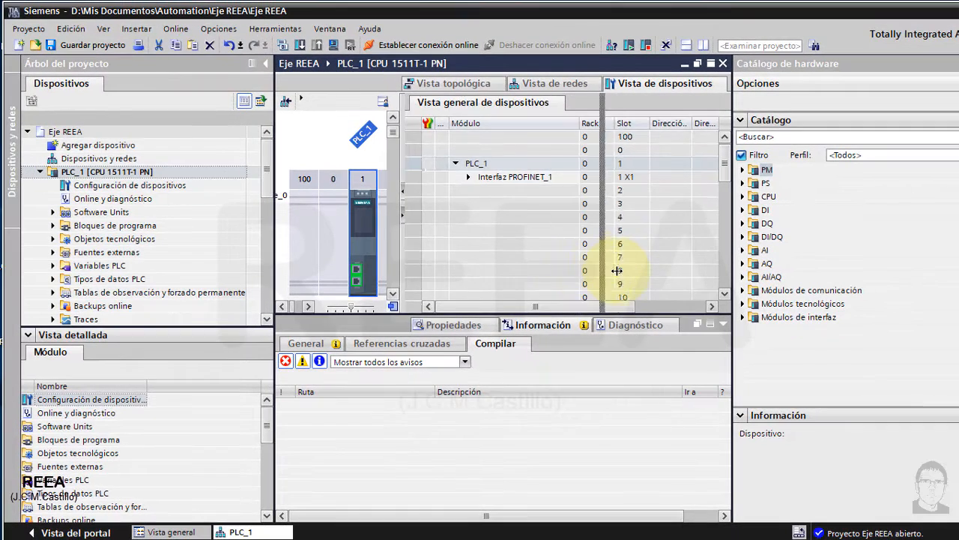
left_click_drag(617, 271, 617, 270)
left_click_drag(392, 313, 400, 358)
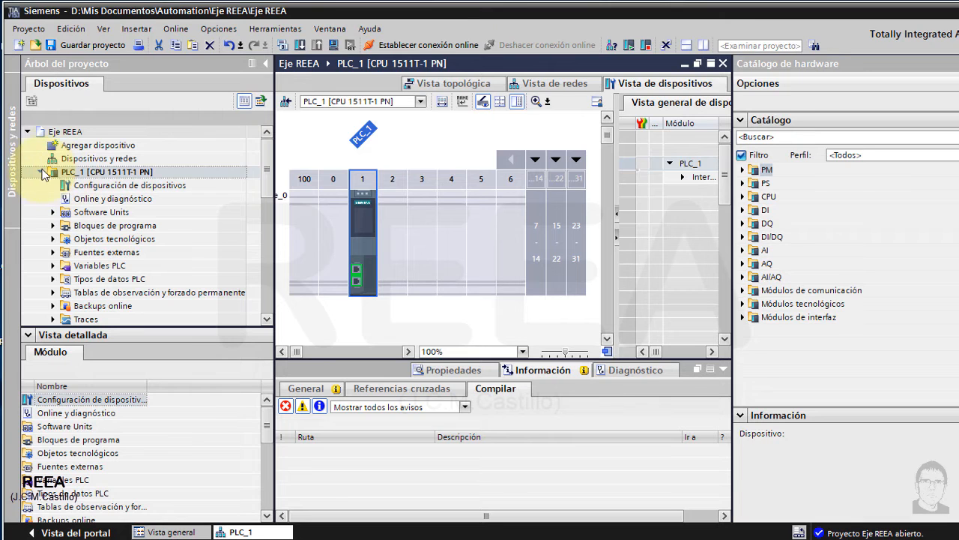
- Add a 7'' SIMATIC Basic Panel HMI of type KTP700 Basic PN to the project
double_click(82, 146)
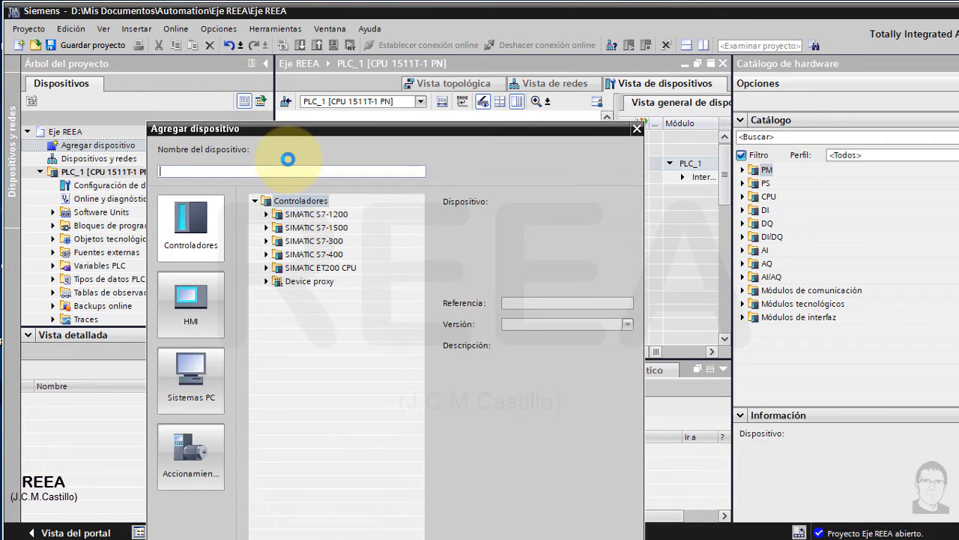
left_click(204, 313)
left_click(267, 216)
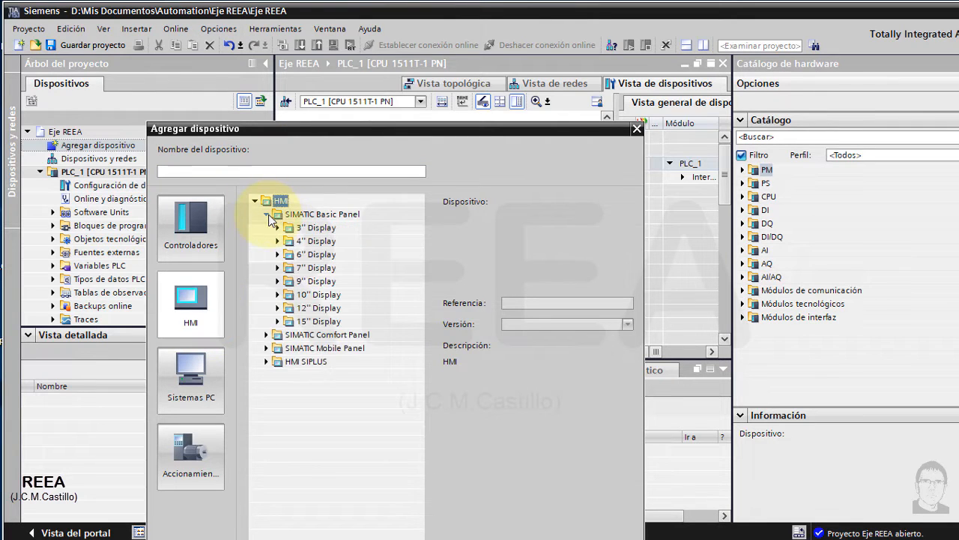
left_click(278, 267)
left_click(302, 282)
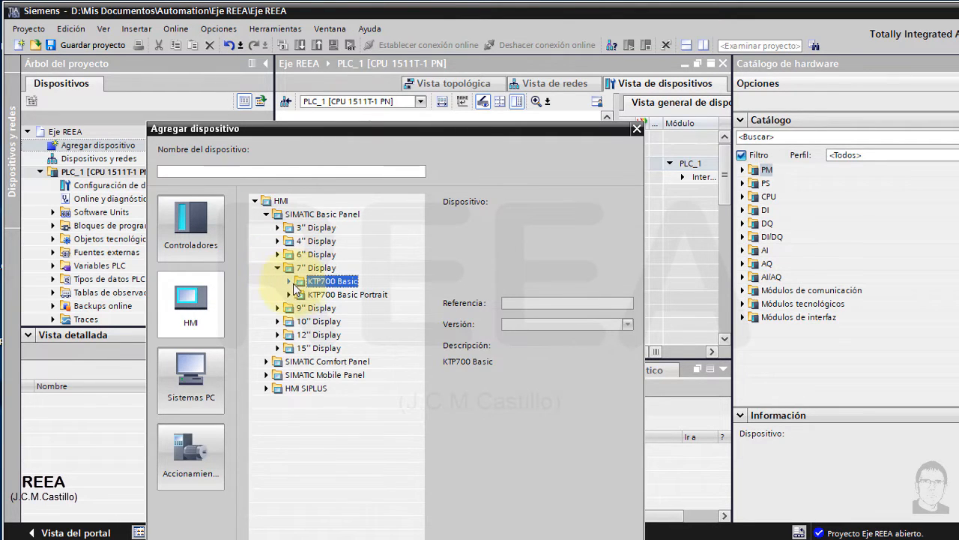
left_click(289, 281)
left_click(352, 307)
left_click_drag(568, 135, 557, 87)
key("Return")
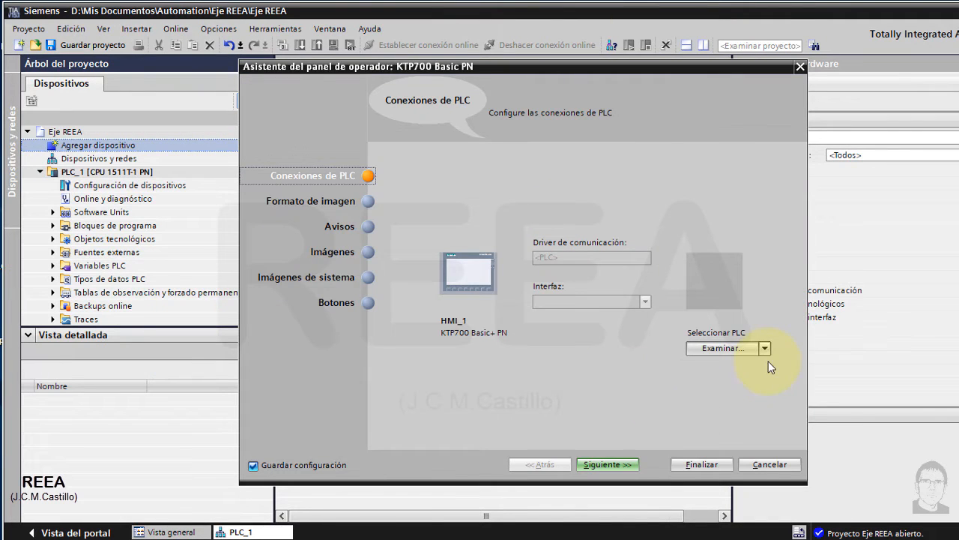
- Connect the HMI panel to PLC_1 and complete the wizard with only the root screen, without alarms or system screens
left_click(765, 349)
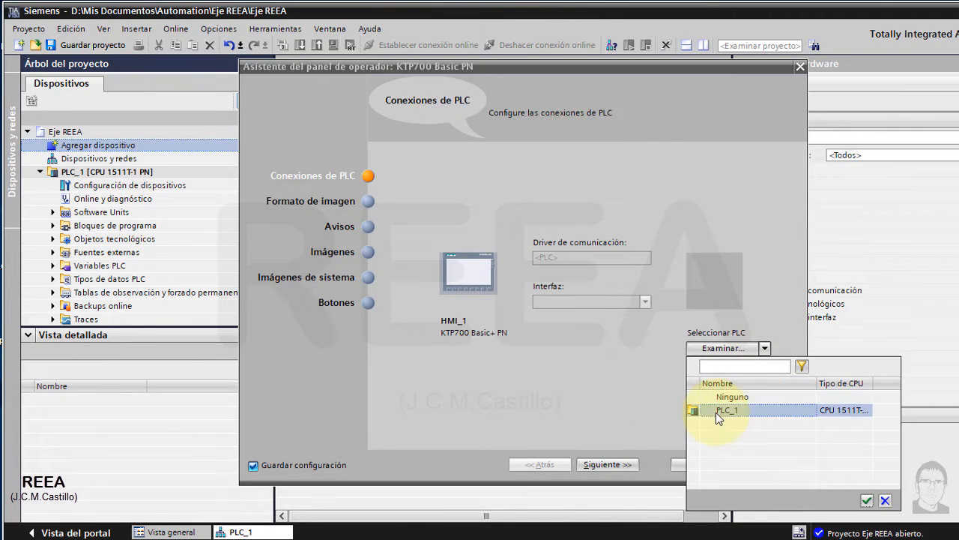
left_click(721, 410)
left_click(867, 500)
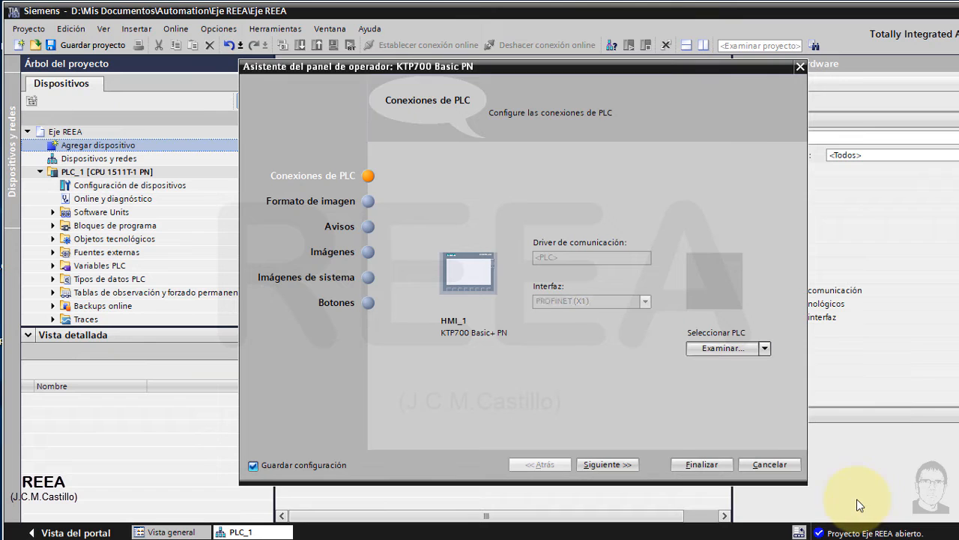
left_click(610, 465)
left_click(609, 465)
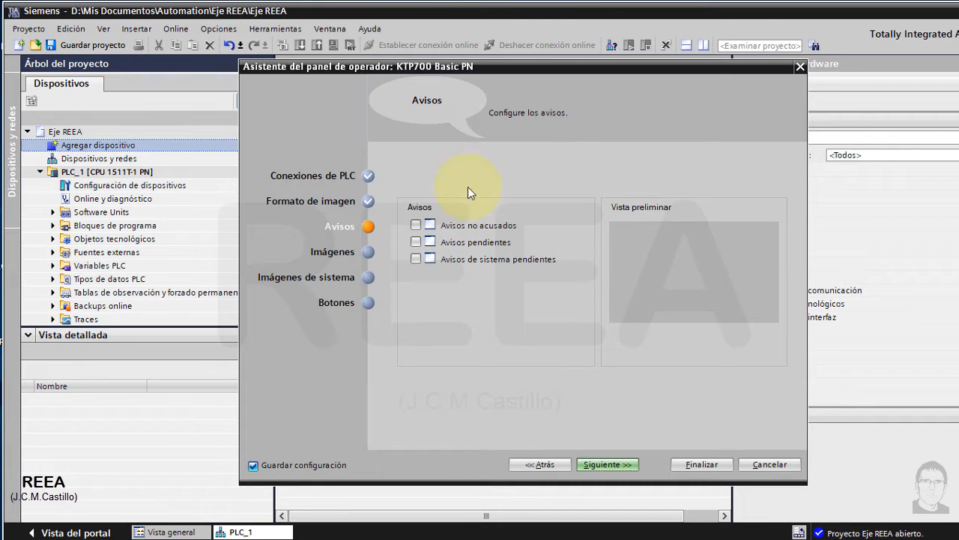
left_click(619, 466)
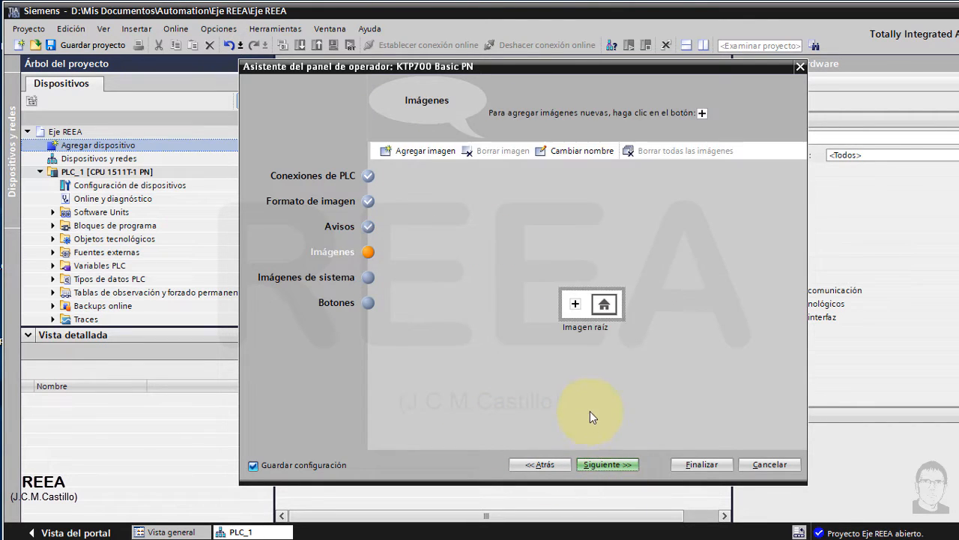
left_click(619, 465)
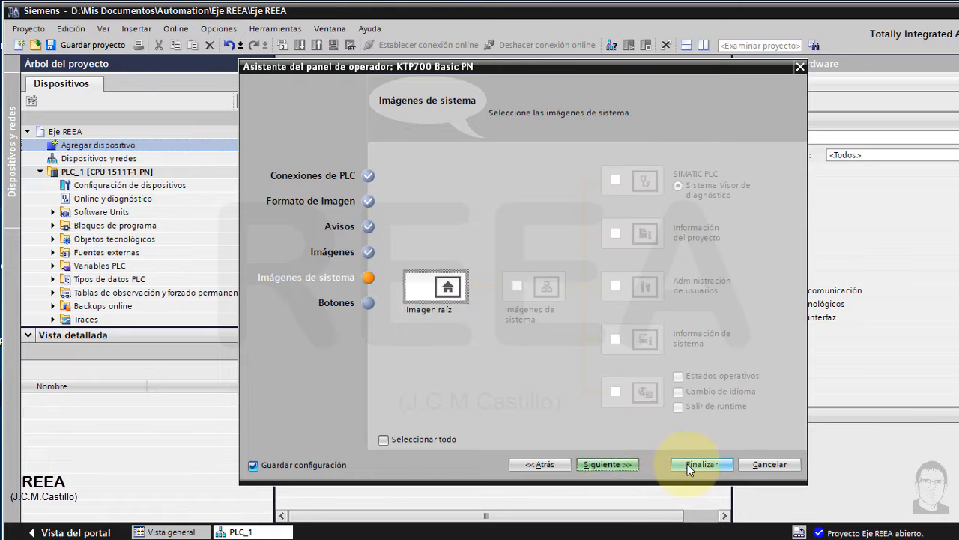
left_click(609, 464)
left_click(702, 465)
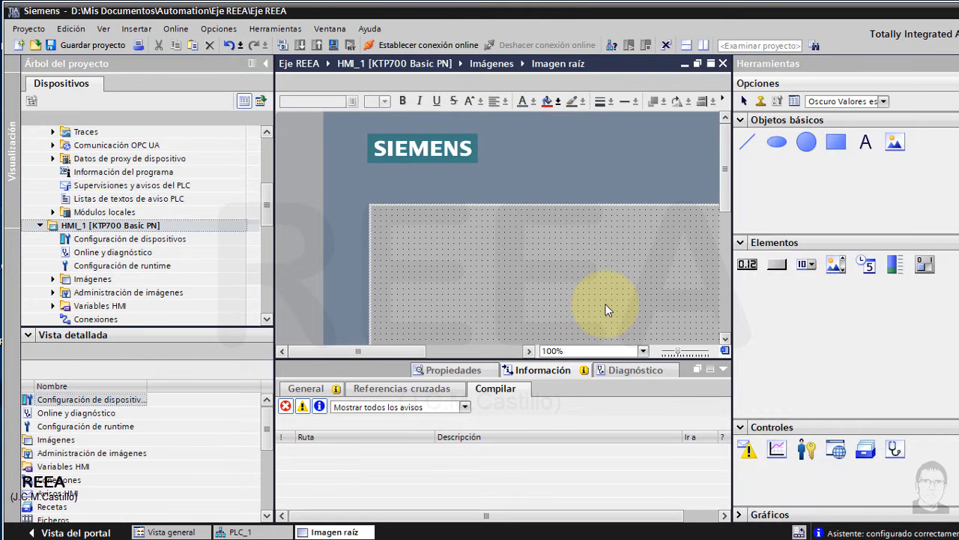
- Add a TO_PositioningAxis V4.0 technology object with automatic numbering to PLC_1, keeping the suggested name
left_click_drag(264, 210, 262, 153)
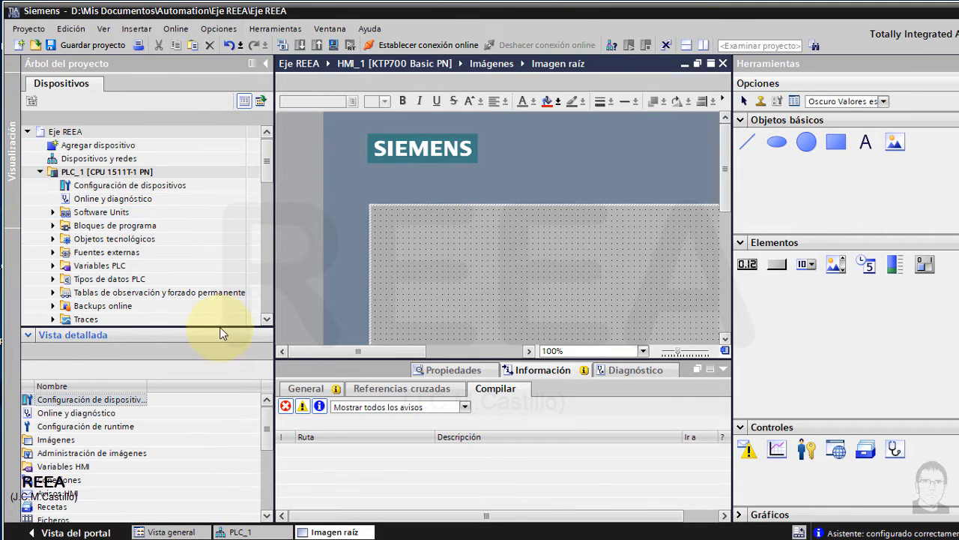
left_click_drag(214, 324, 199, 466)
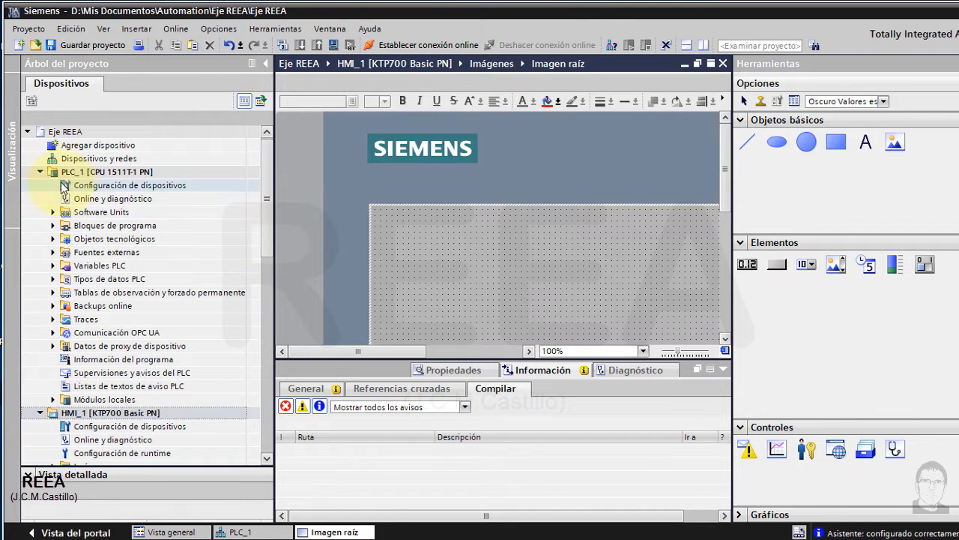
left_click(54, 239)
left_click(54, 239)
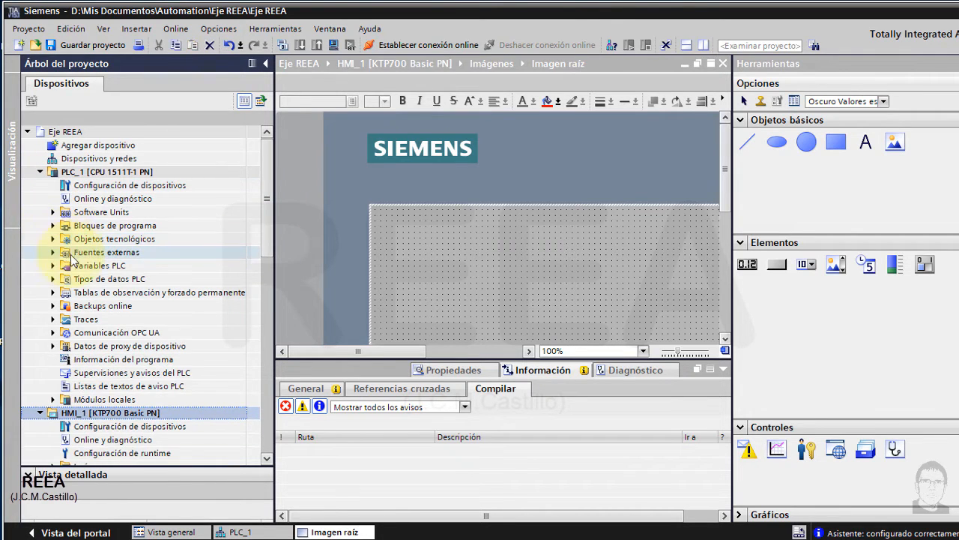
left_click(54, 240)
double_click(113, 252)
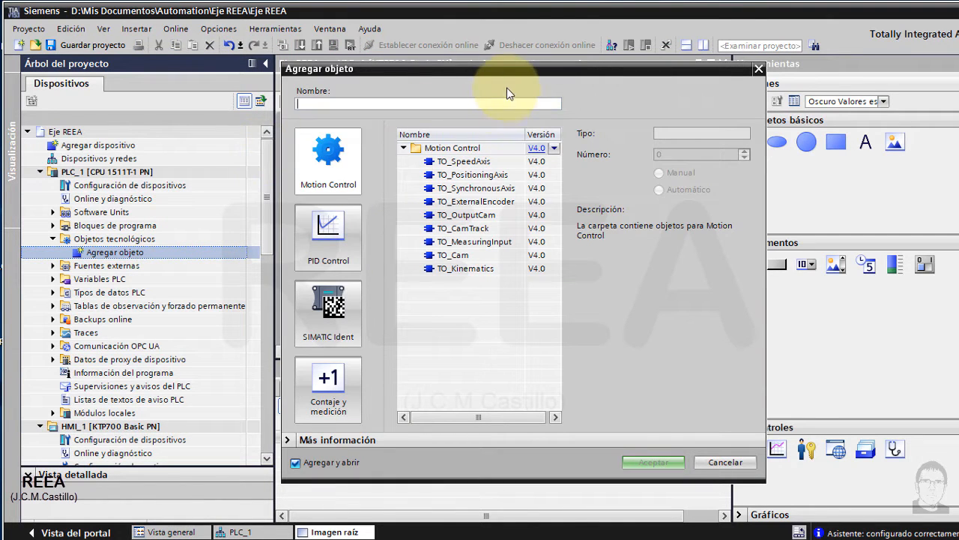
left_click_drag(512, 75, 441, 84)
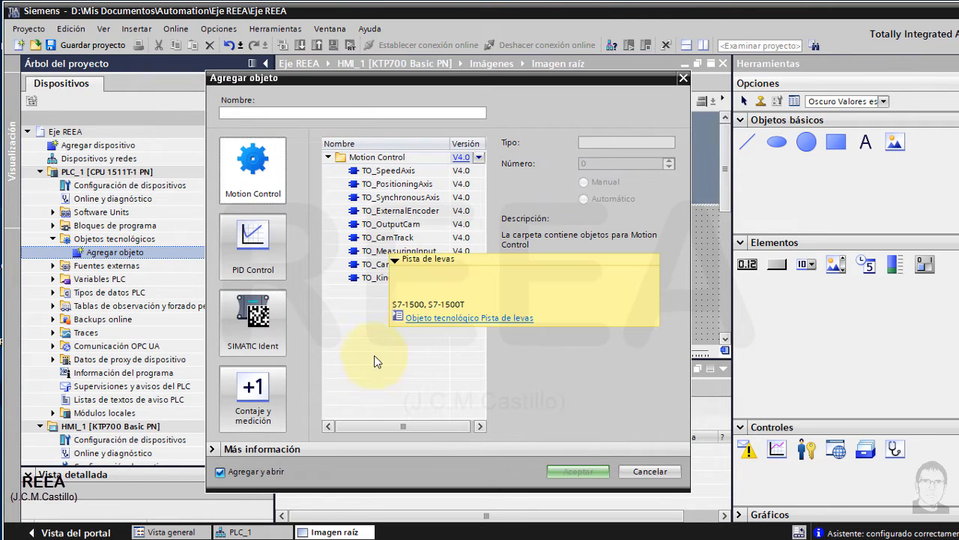
left_click(388, 278)
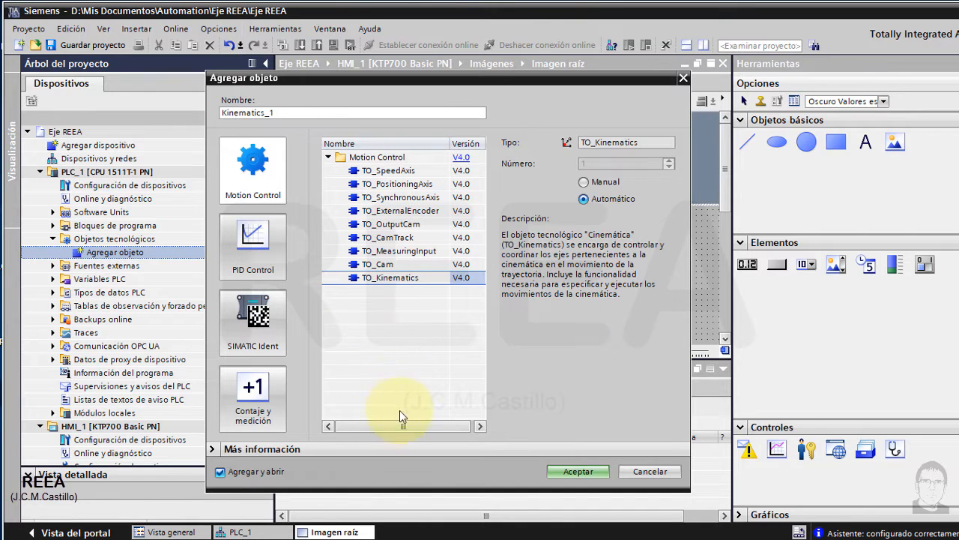
left_click(368, 186)
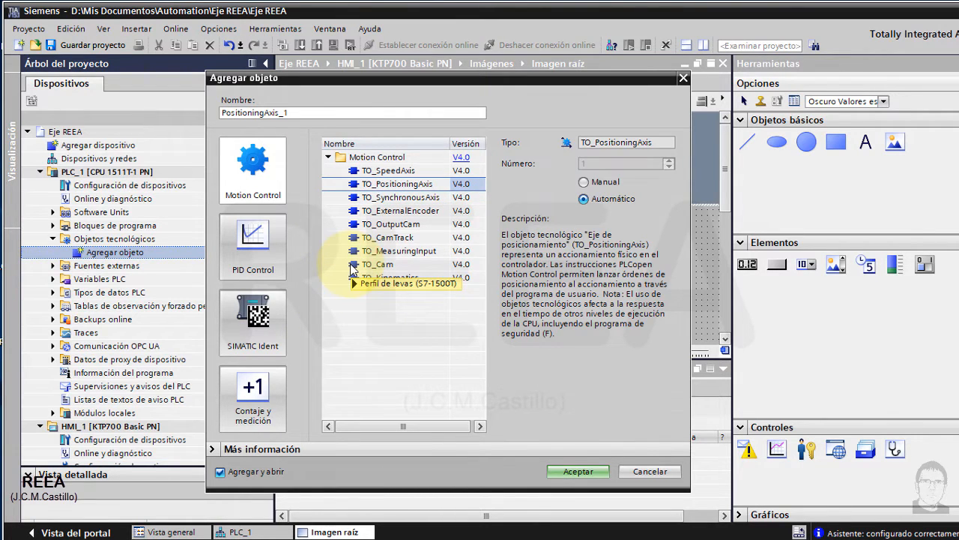
mouse_move(352, 267)
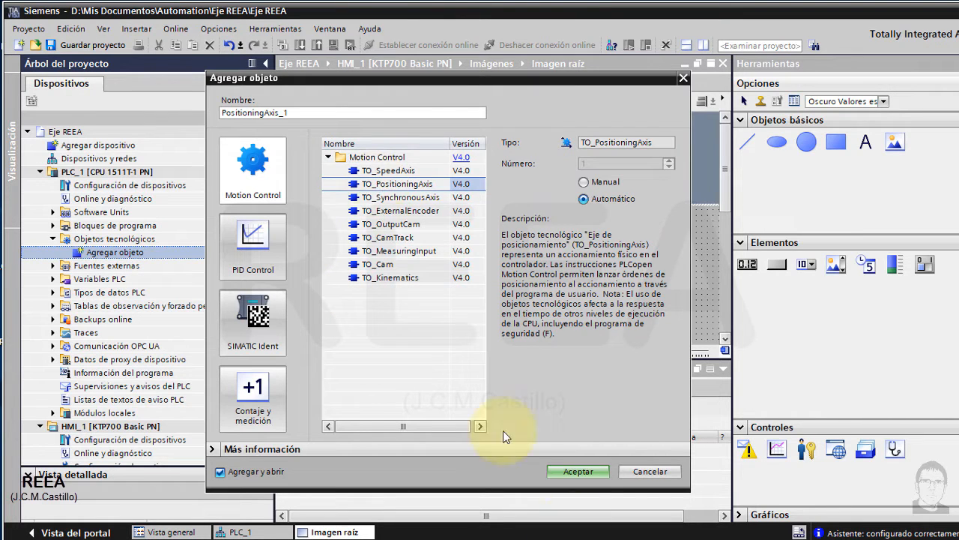
left_click(578, 471)
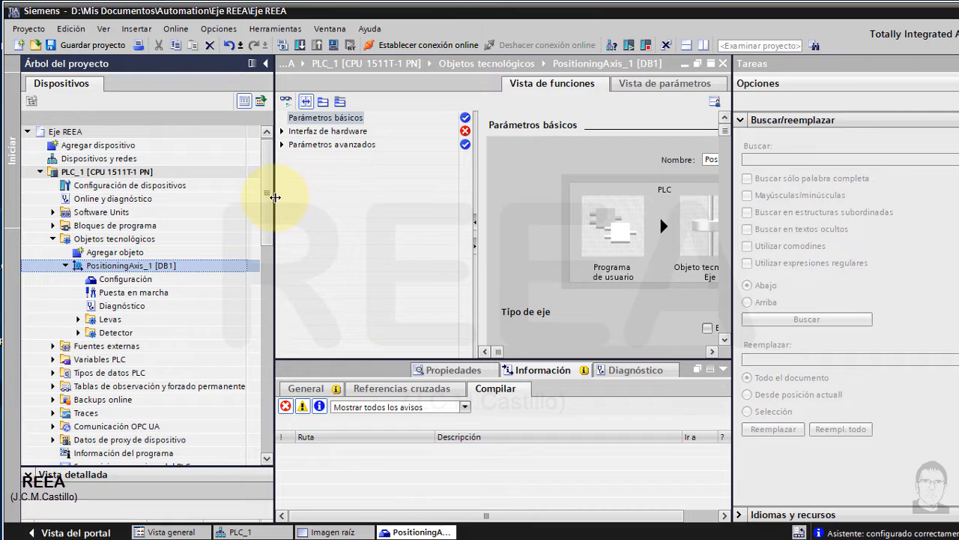
- Enlarge the configuration area of the positioning axis and display its basic parameters
left_click_drag(273, 196, 191, 197)
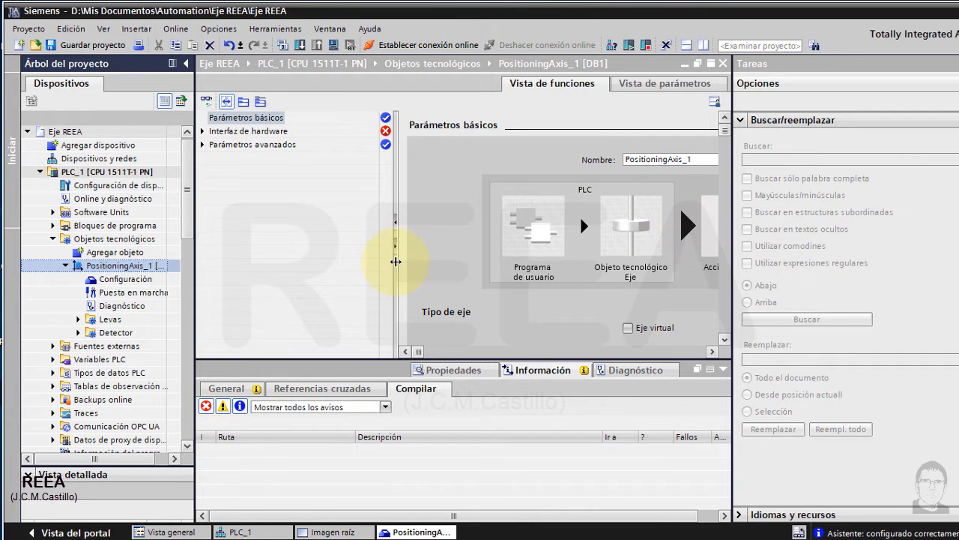
left_click_drag(395, 259, 294, 259)
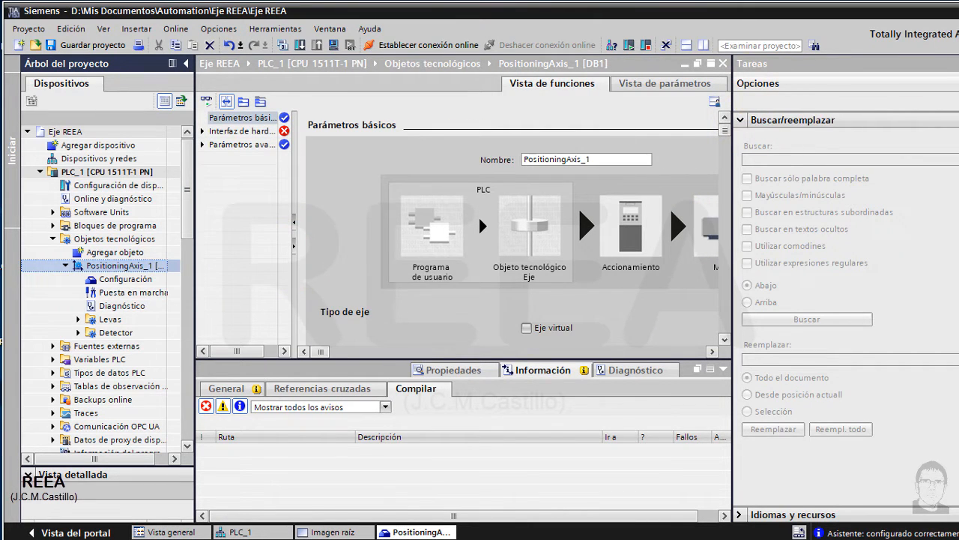
left_click(919, 365)
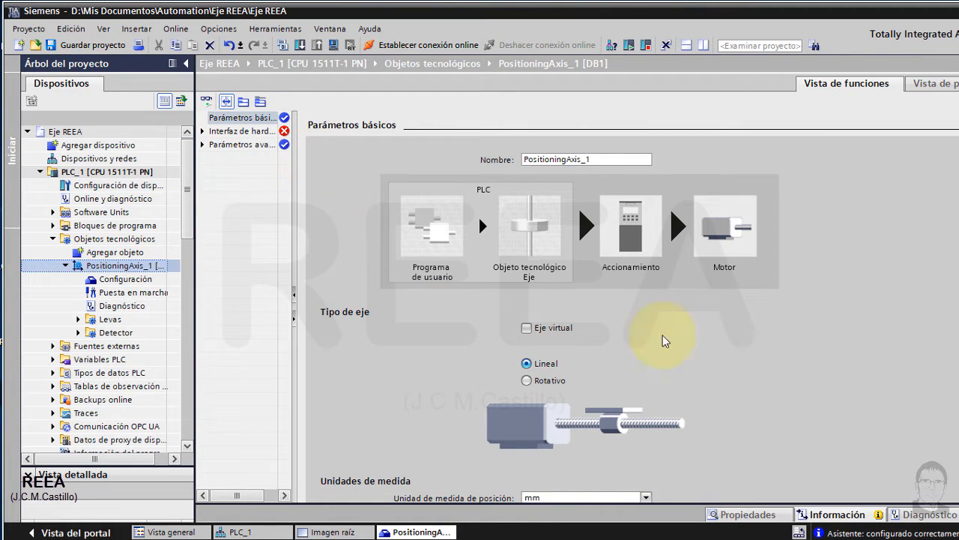
left_click(236, 119)
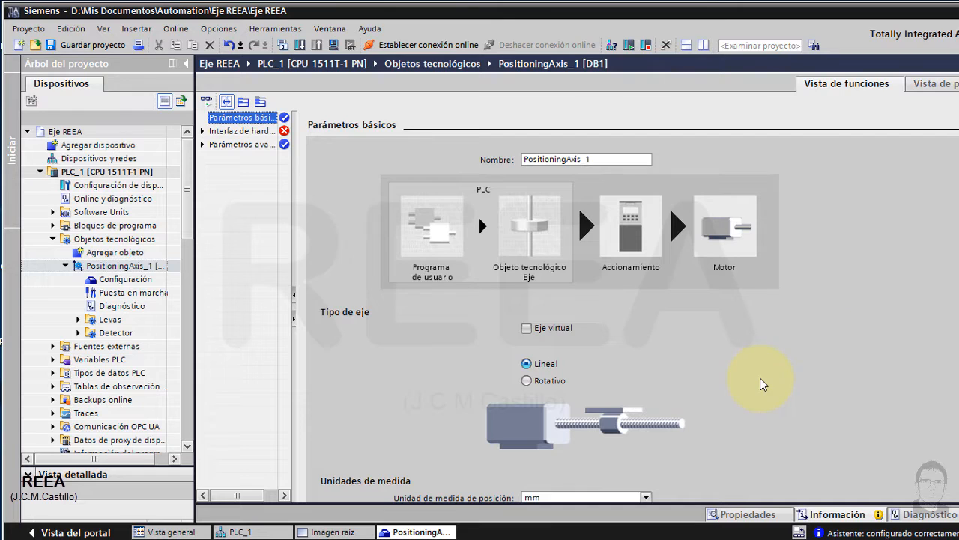
- Define PositioningAxis_1 as a virtual axis and expand its hardware interface parameter groups
scroll(749, 389, "down", 1)
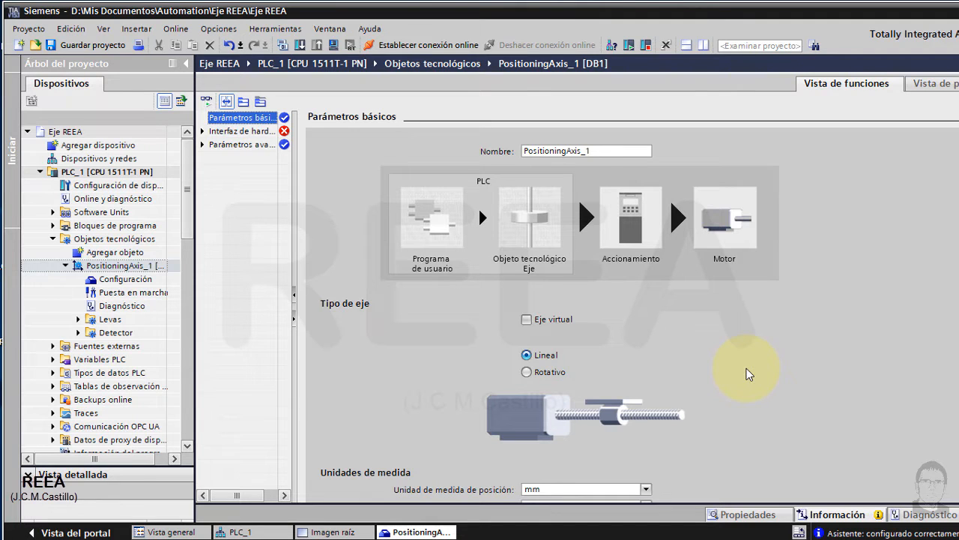
left_click(527, 321)
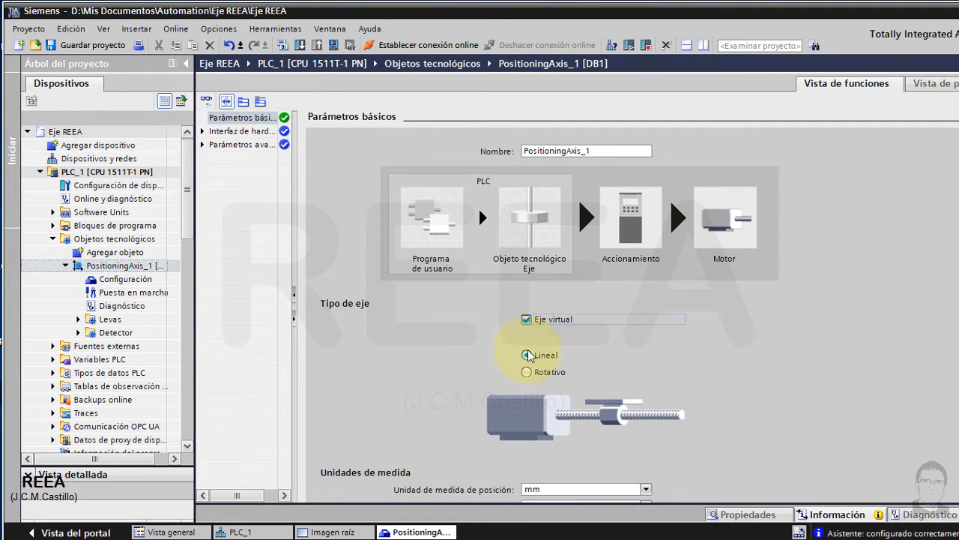
left_click(527, 318)
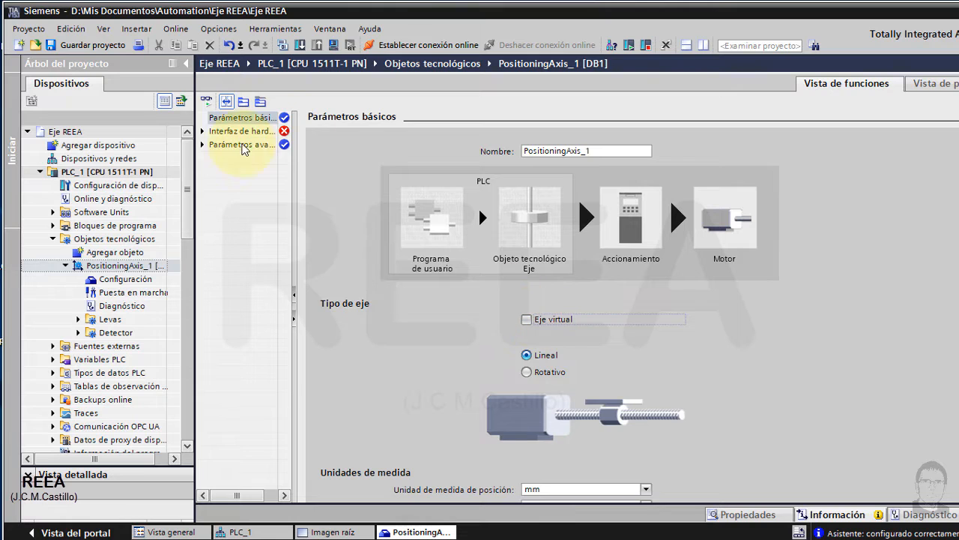
left_click(203, 131)
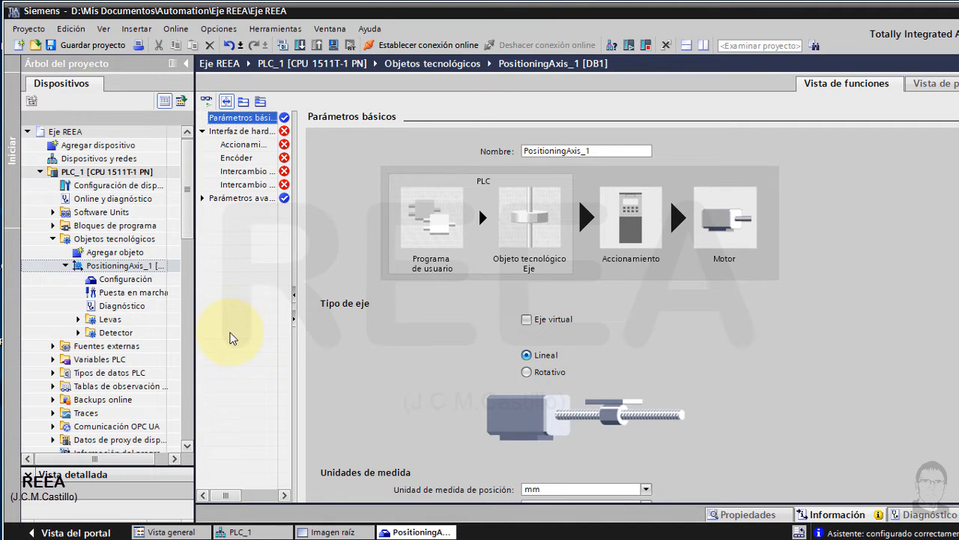
left_click(527, 319)
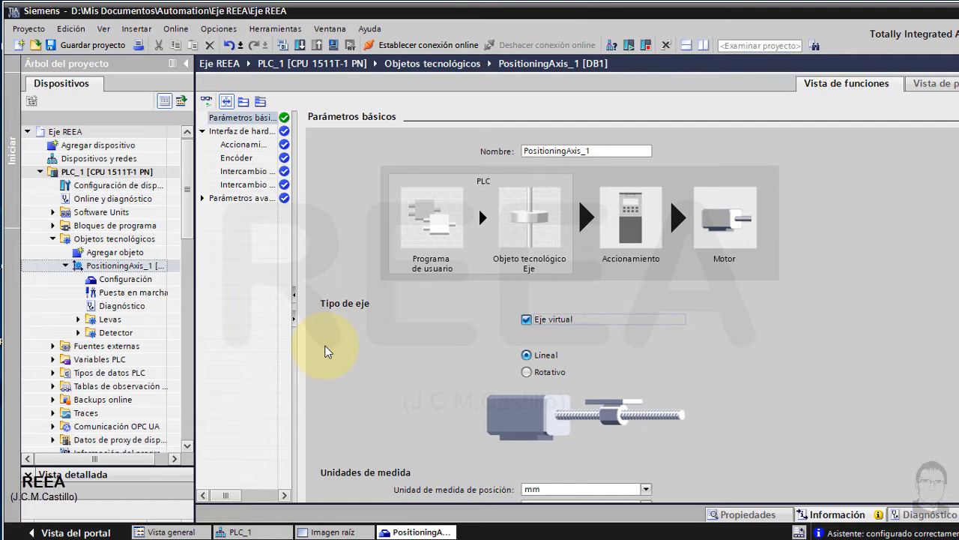
- Rename the PositioningAxis_1 technology object in the project tree to "Eje A1"
left_click(108, 267)
left_click(128, 267)
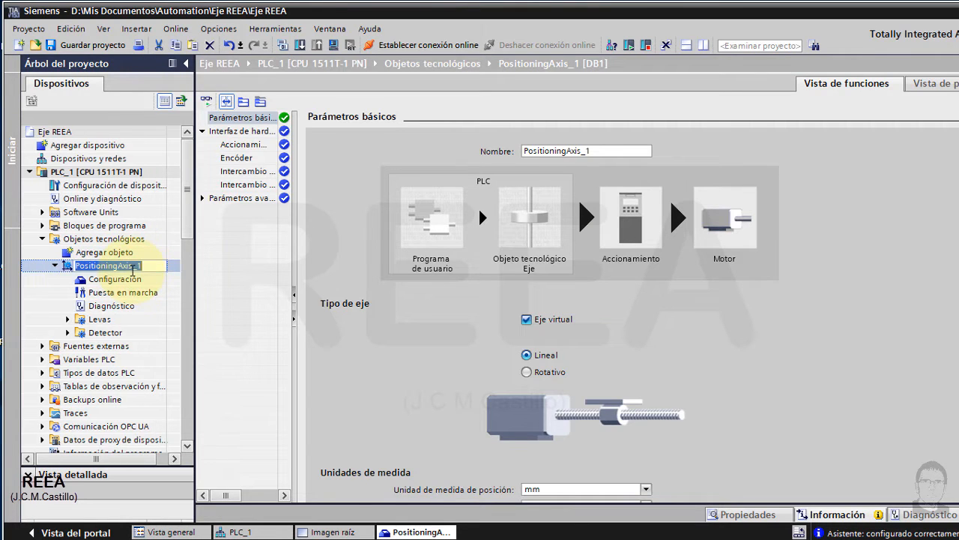
type("Ej")
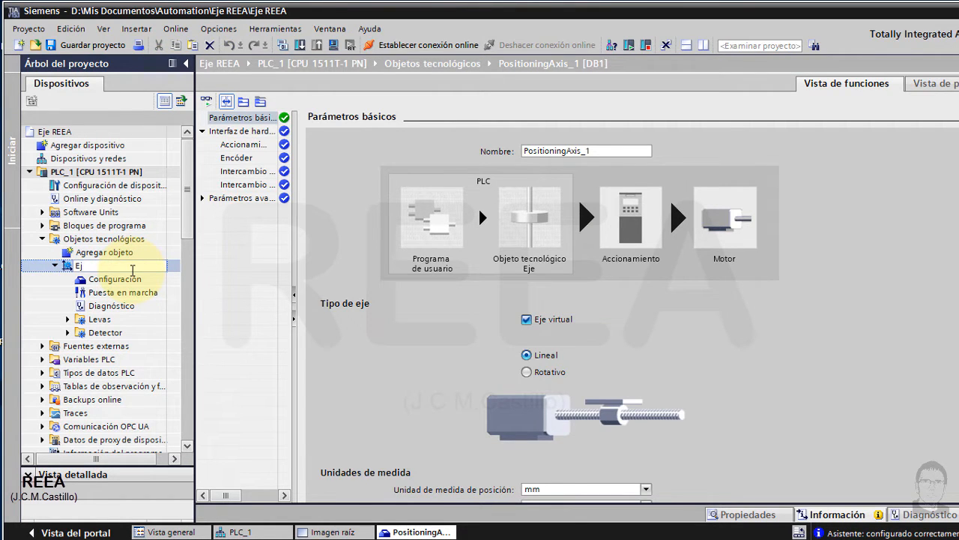
type("e A1")
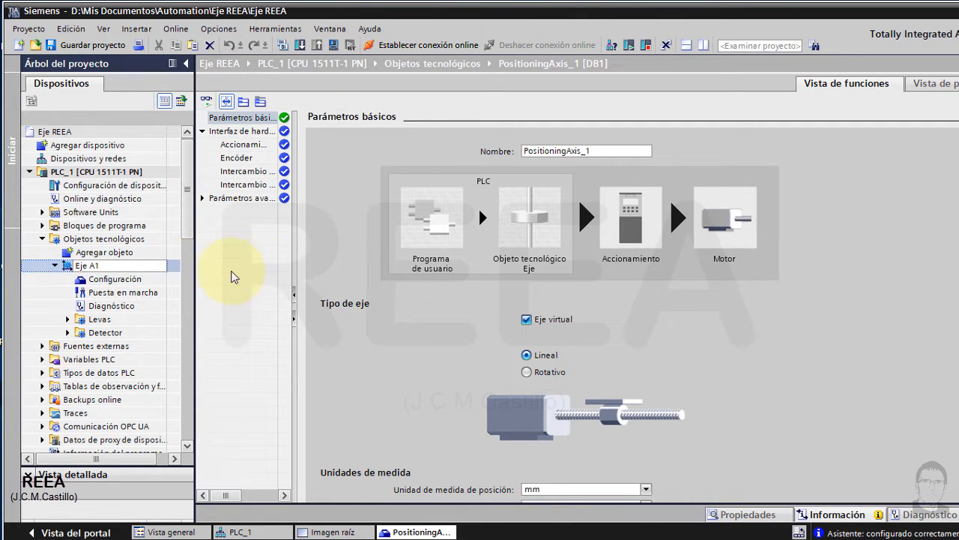
key("Return")
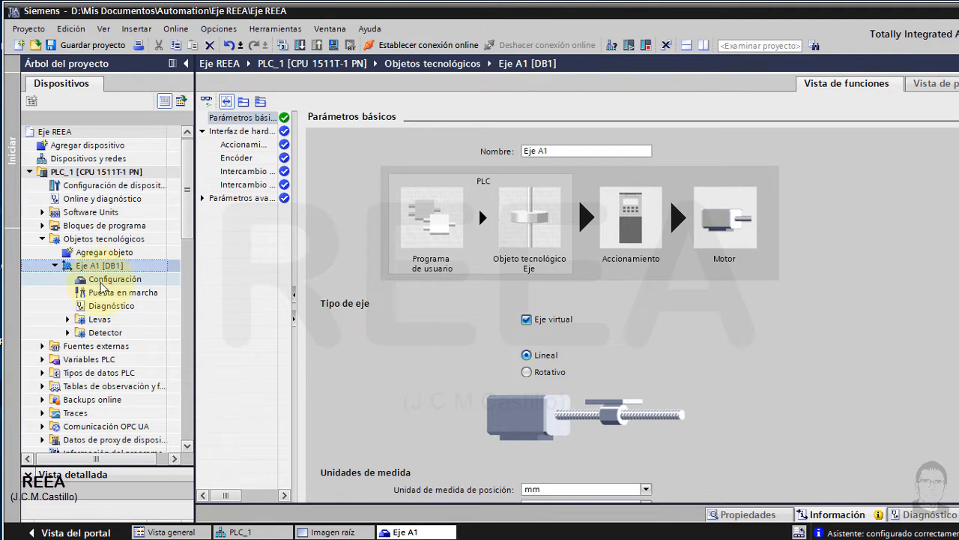
left_click(56, 266)
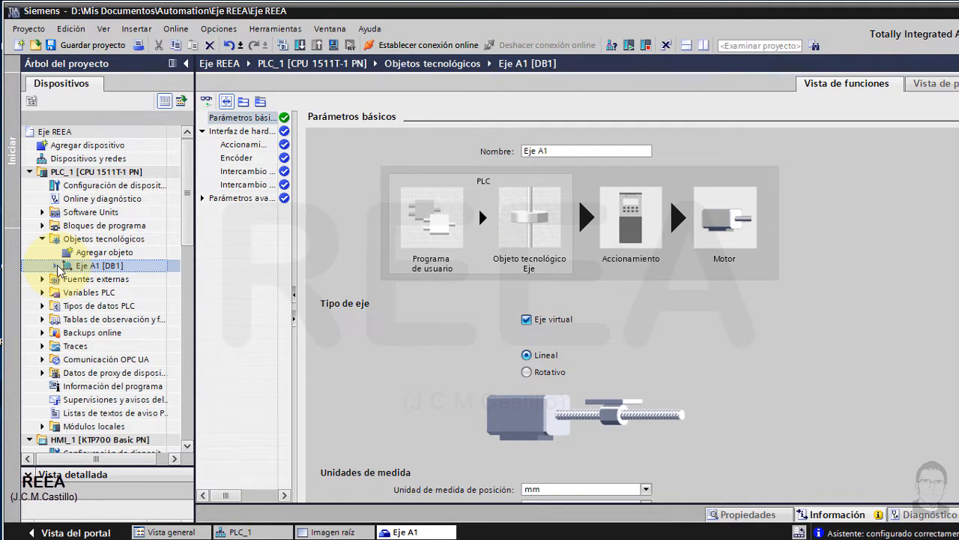
left_click(56, 266)
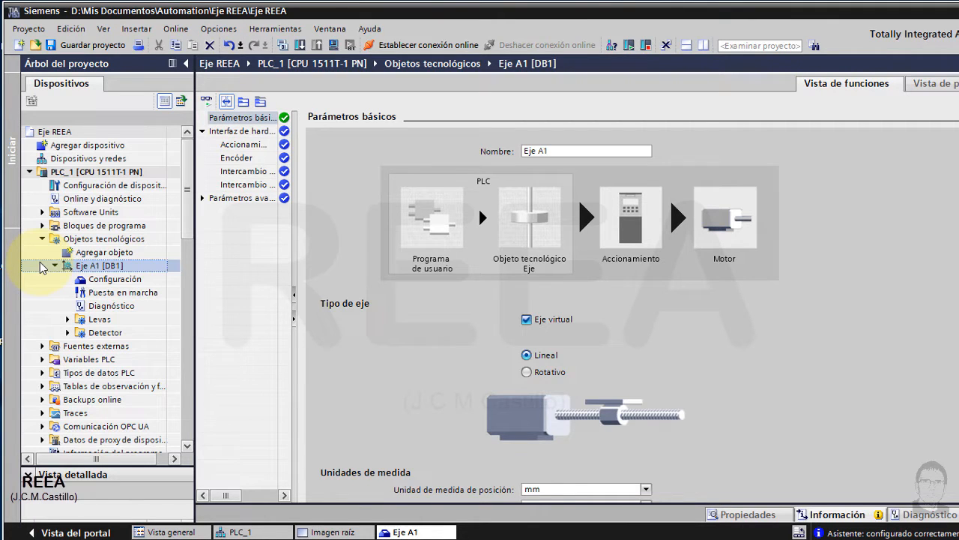
- Add a second TO_PositioningAxis V4.0 technology object named "sin uso" to PLC_1 with automatic numbering
double_click(94, 253)
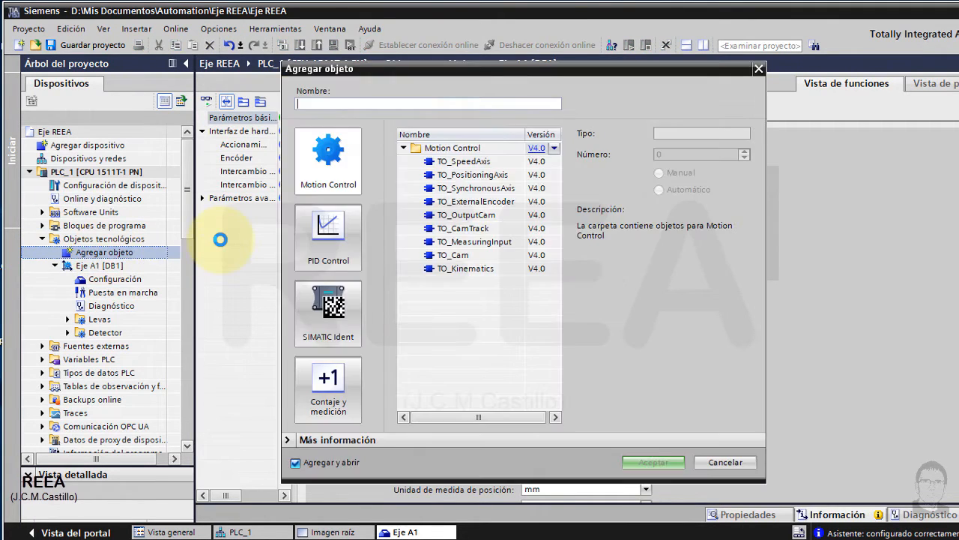
left_click(431, 175)
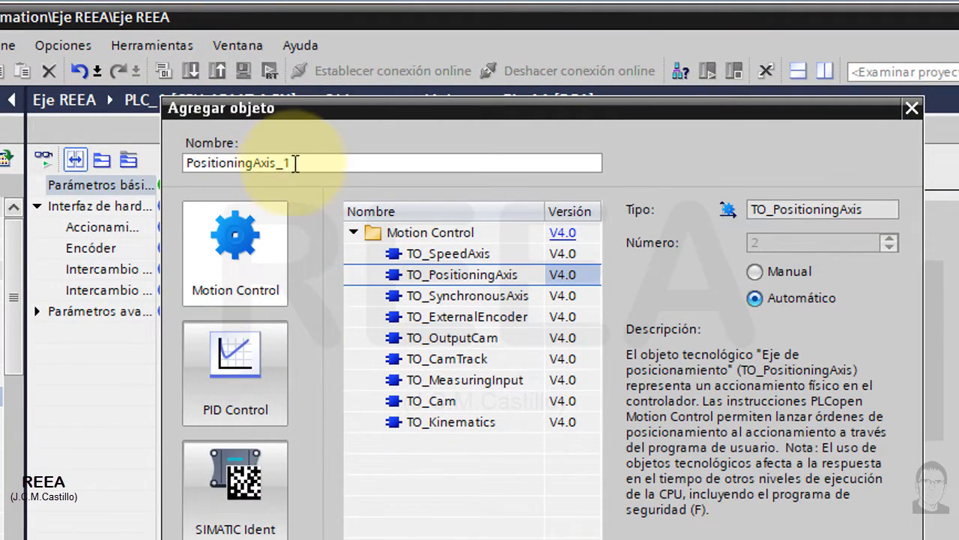
left_click_drag(292, 163, 31, 206)
type("sa")
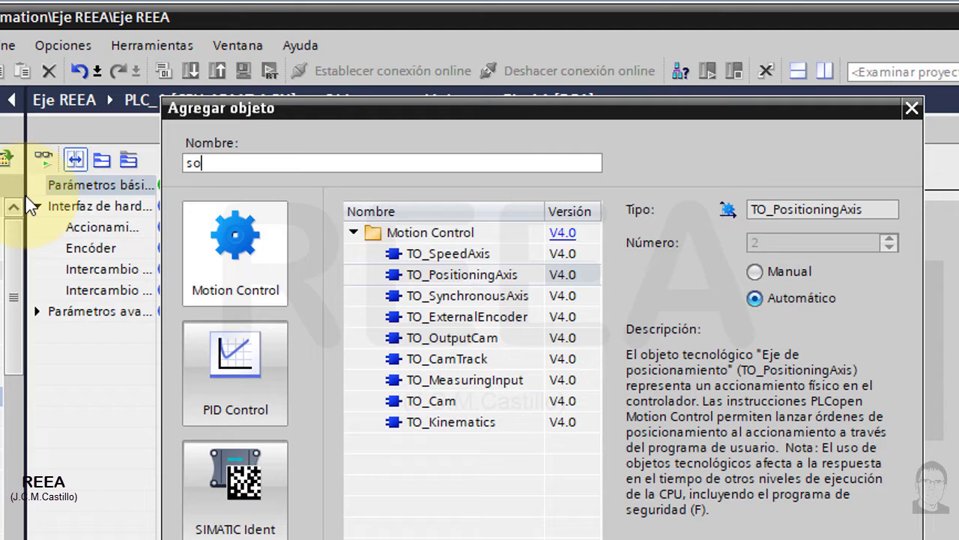
key("BackSpace")
type("in")
key("BackSpace")
key("BackSpace")
type("in uso")
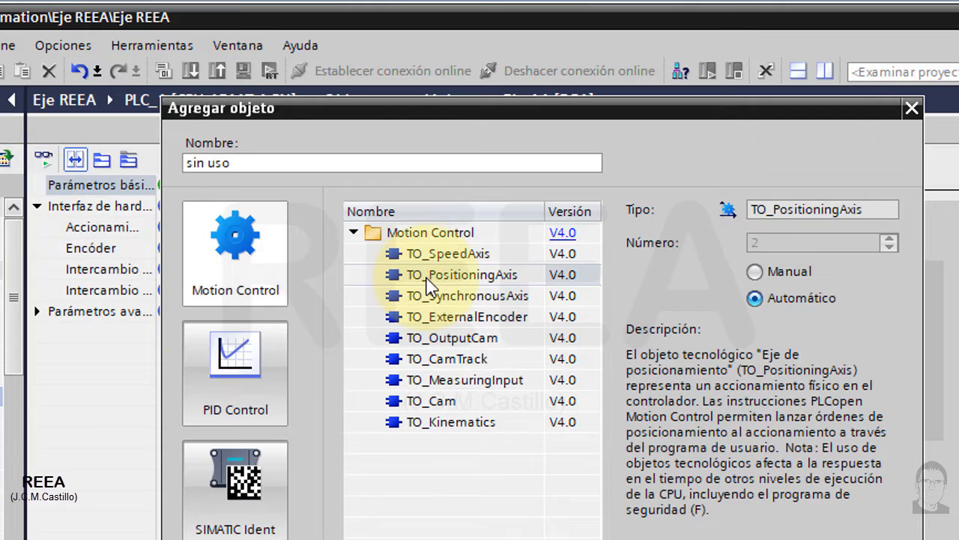
left_click(428, 278)
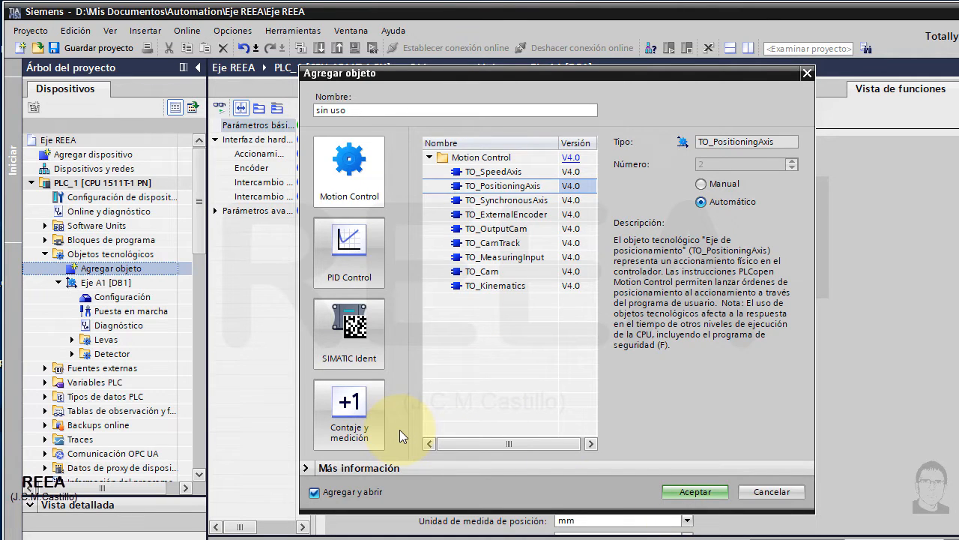
left_click(695, 494)
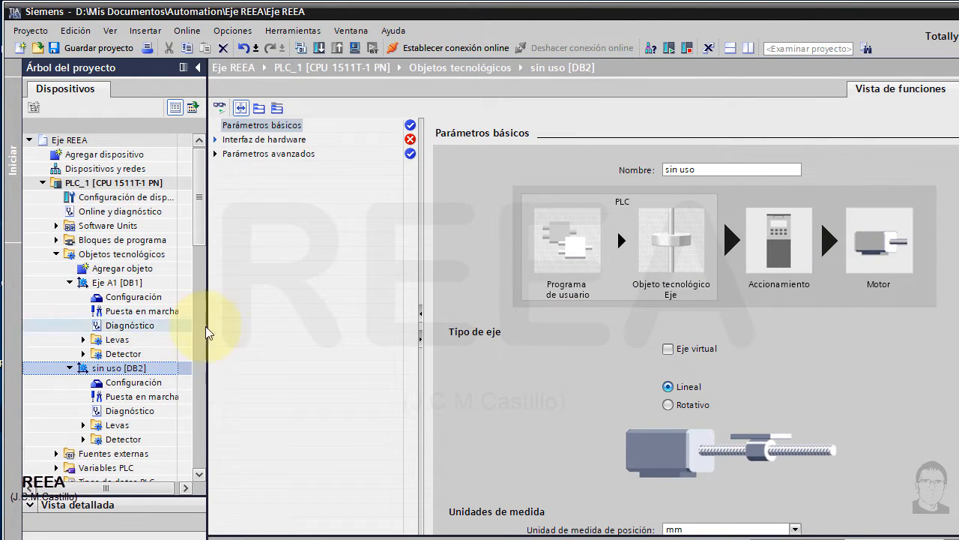
- Define the "sin uso" axis as a virtual axis and collapse both axis objects in the project tree
left_click(697, 350)
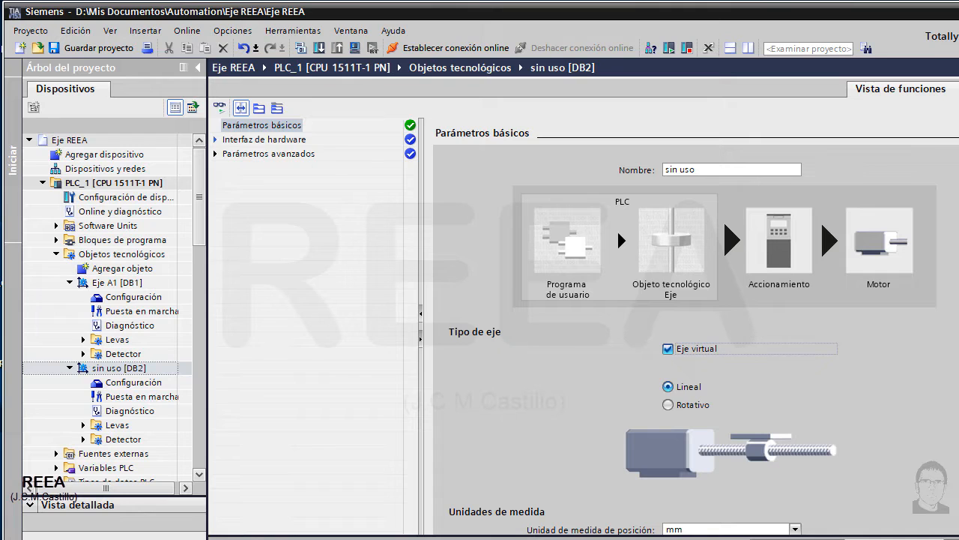
left_click(69, 283)
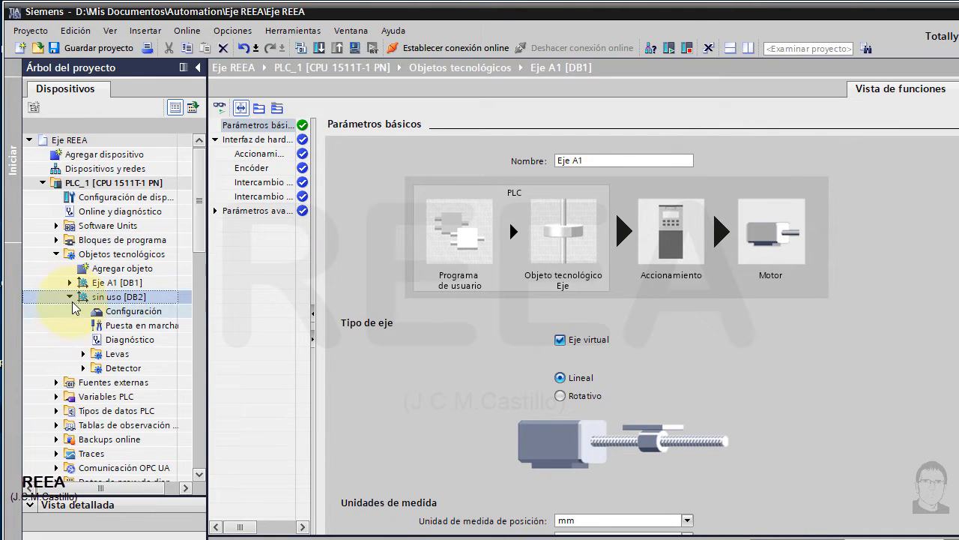
left_click(69, 297)
- Add a TO_Kinematics V4.0 technology object with automatic numbering to PLC_1, keeping the suggested name
double_click(120, 268)
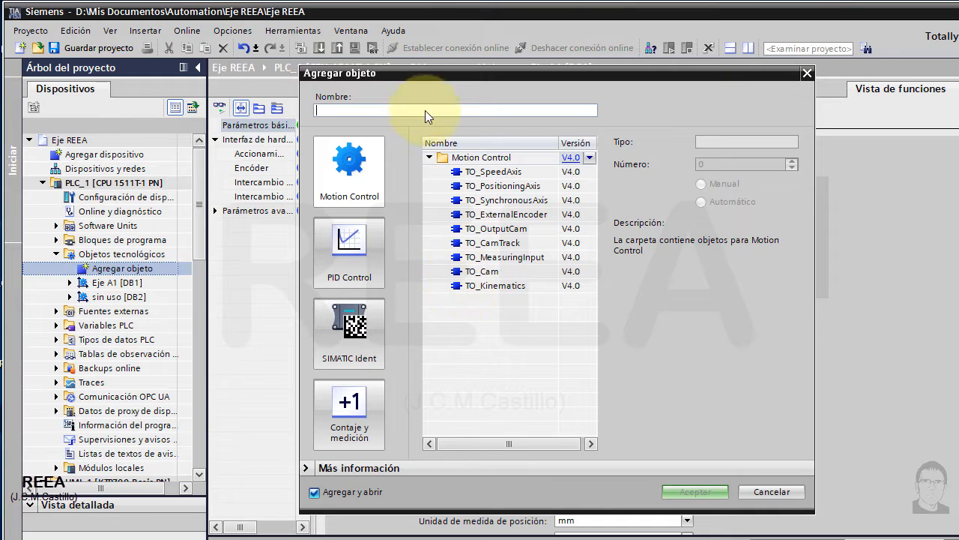
left_click(472, 286)
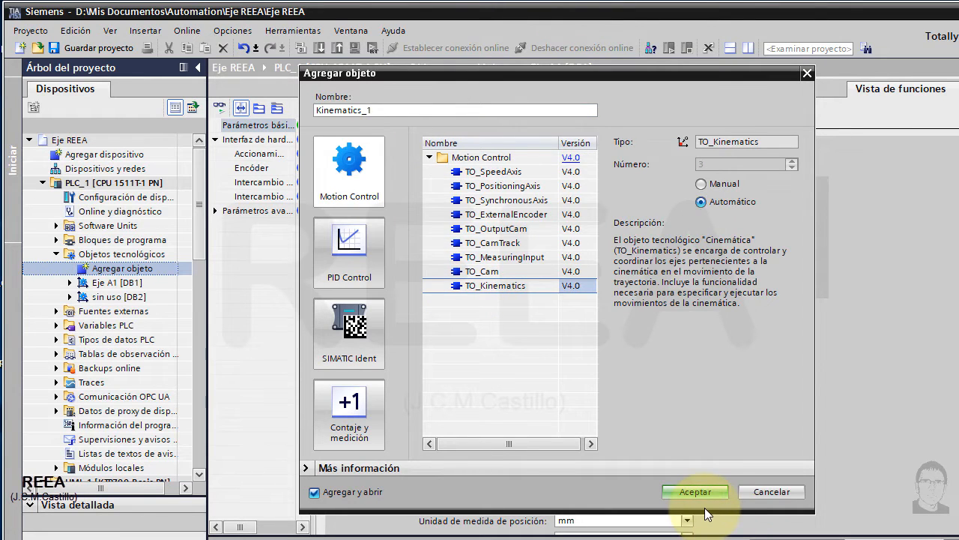
left_click(682, 492)
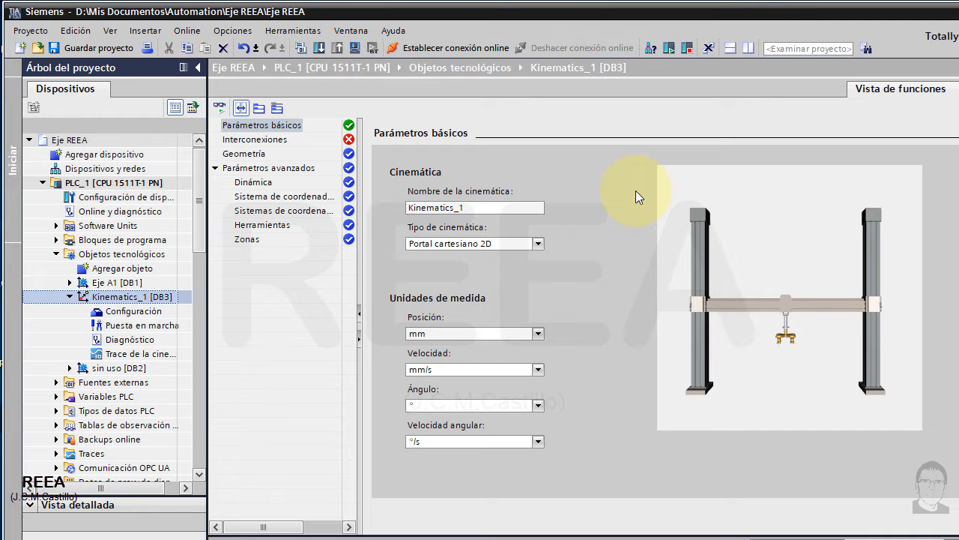
- Try the Portal cartesiano 3D kinematics type, rotate its preview and compare it with Portal cartesiano 2D
left_click(538, 244)
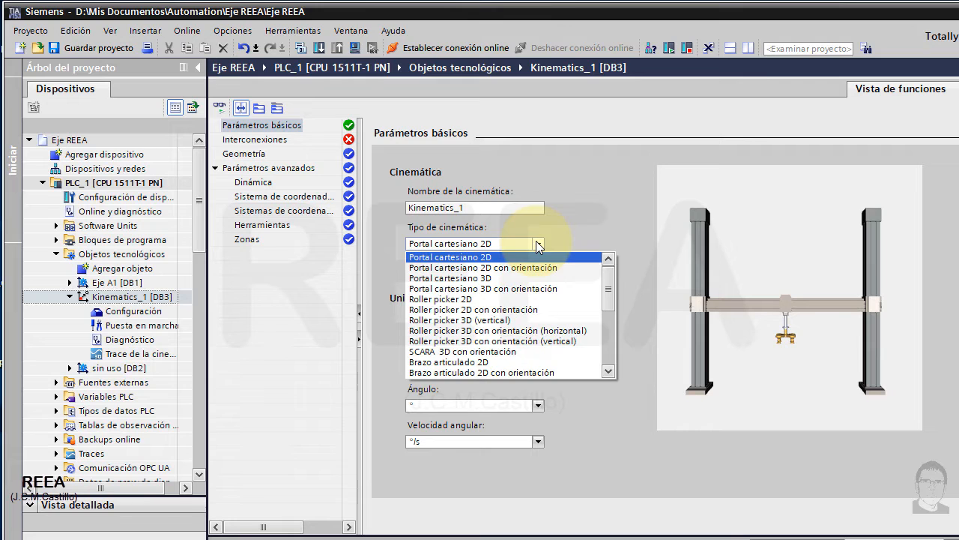
left_click(506, 277)
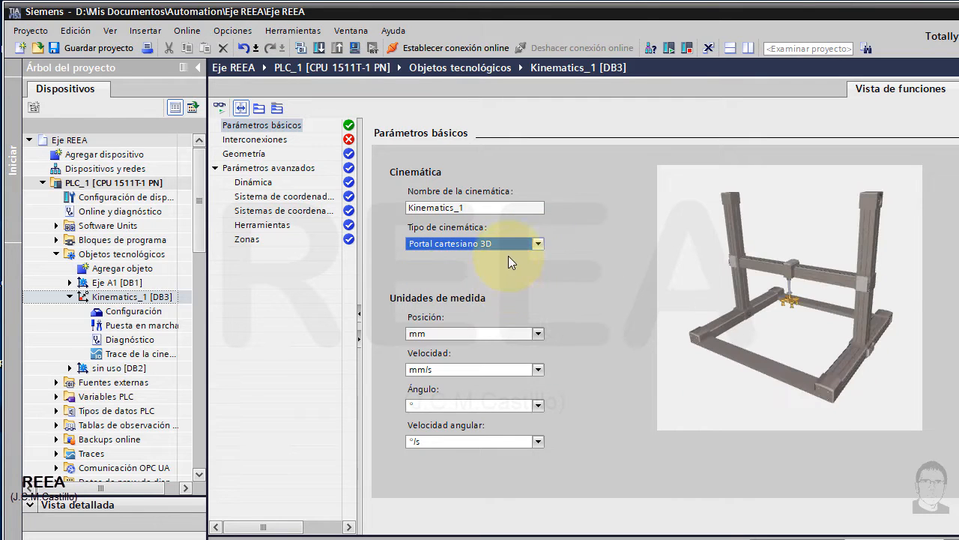
left_click_drag(738, 287, 784, 299)
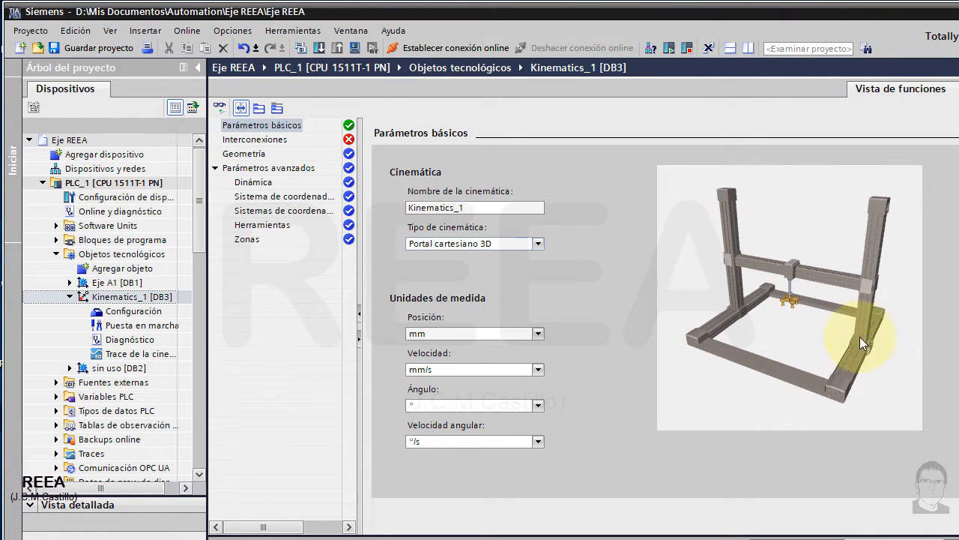
left_click(539, 243)
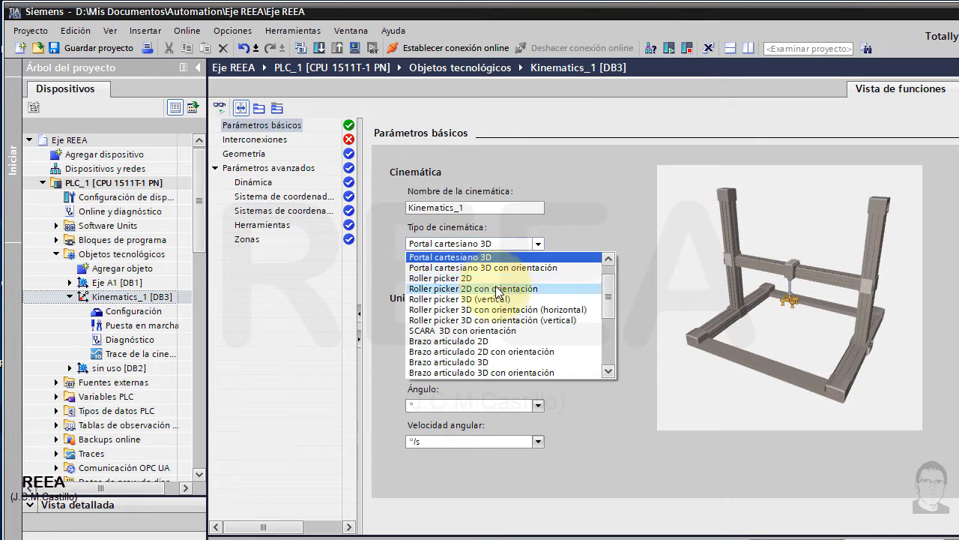
left_click(532, 254)
left_click(540, 244)
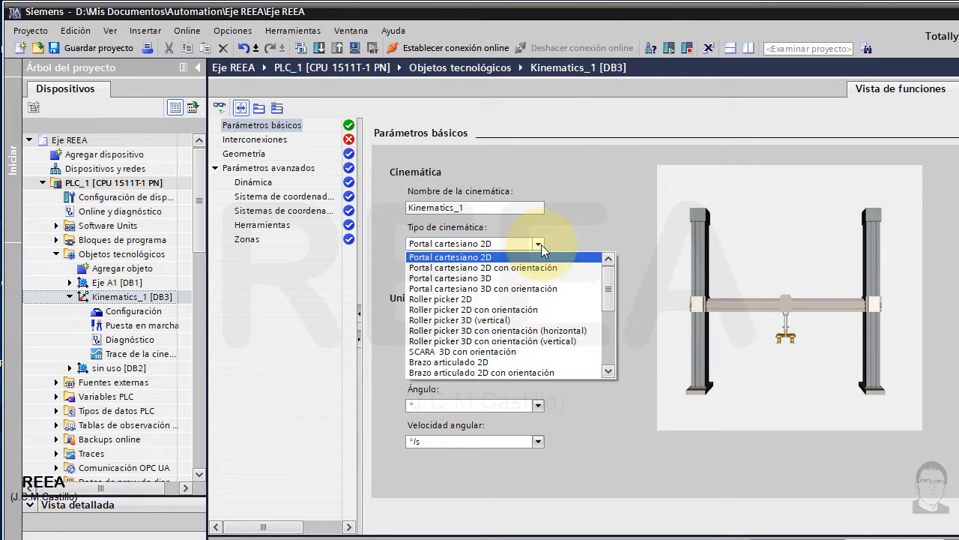
left_click(496, 278)
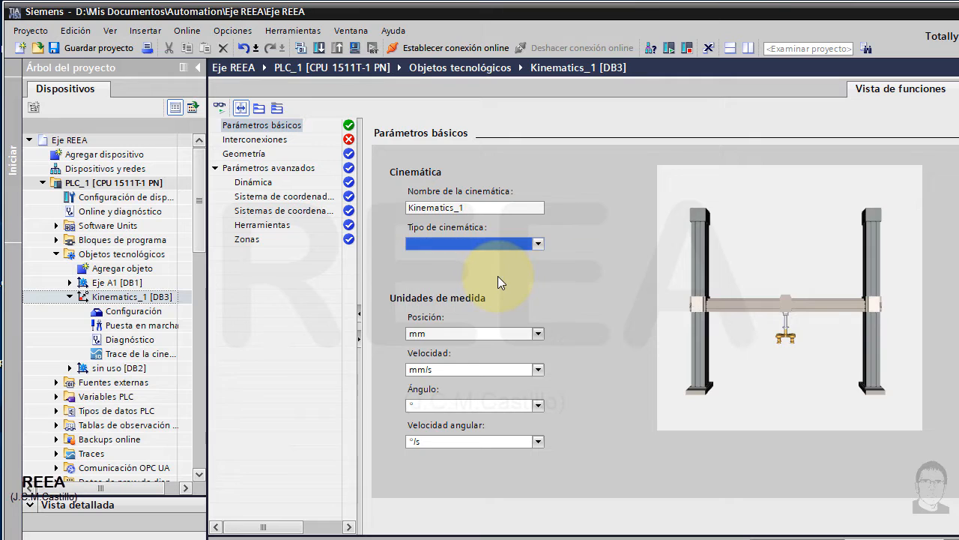
- Try Roller picker 3D (vertical) and Delta Picker 2D as the kinematics type of Kinematics_1
left_click(538, 244)
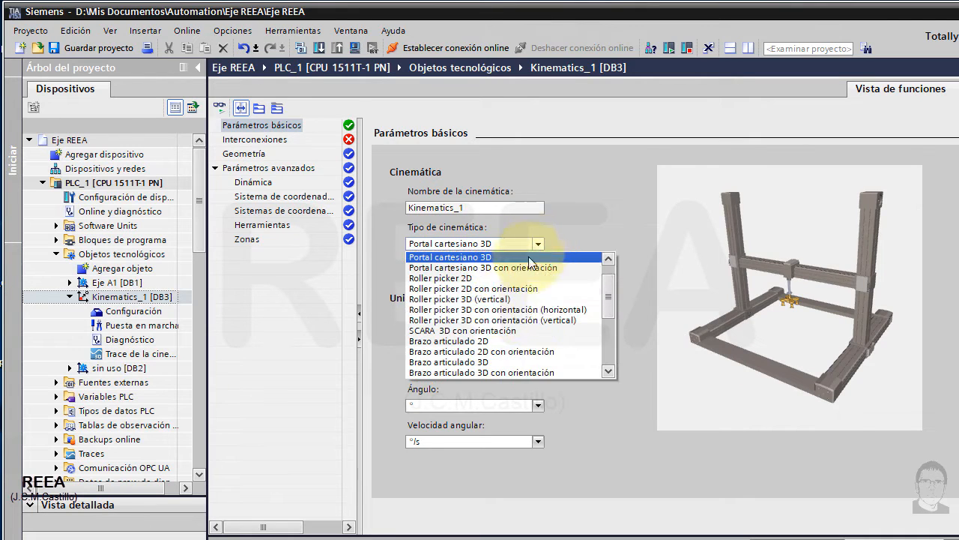
left_click(503, 299)
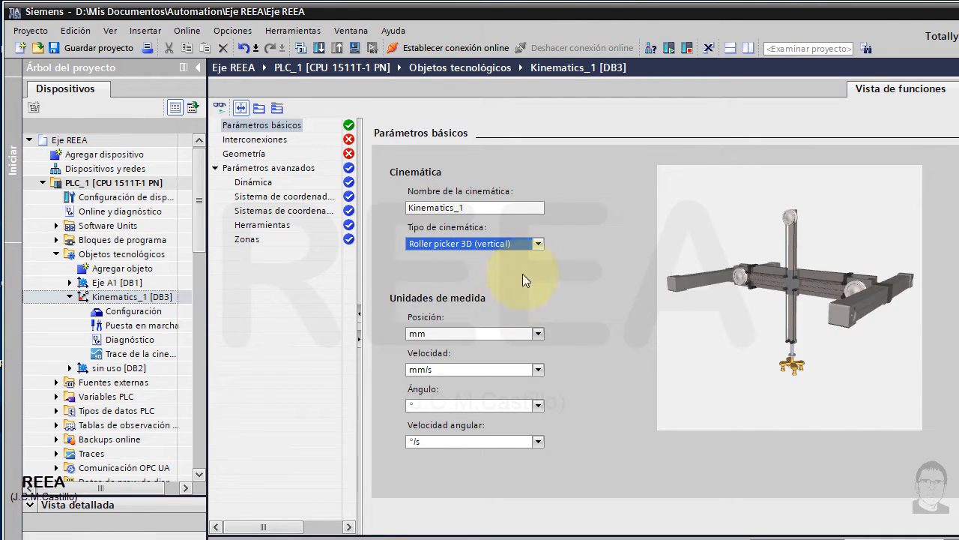
left_click(538, 244)
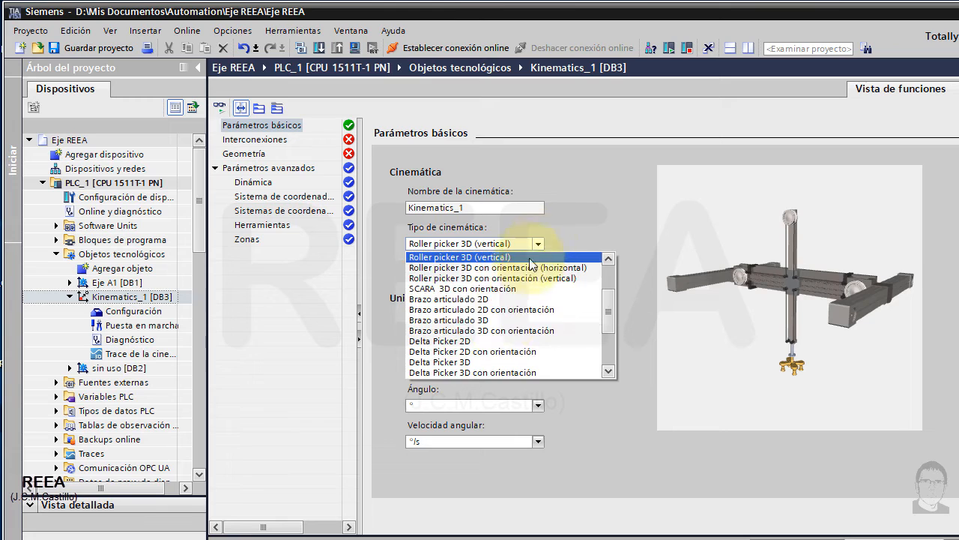
left_click(510, 341)
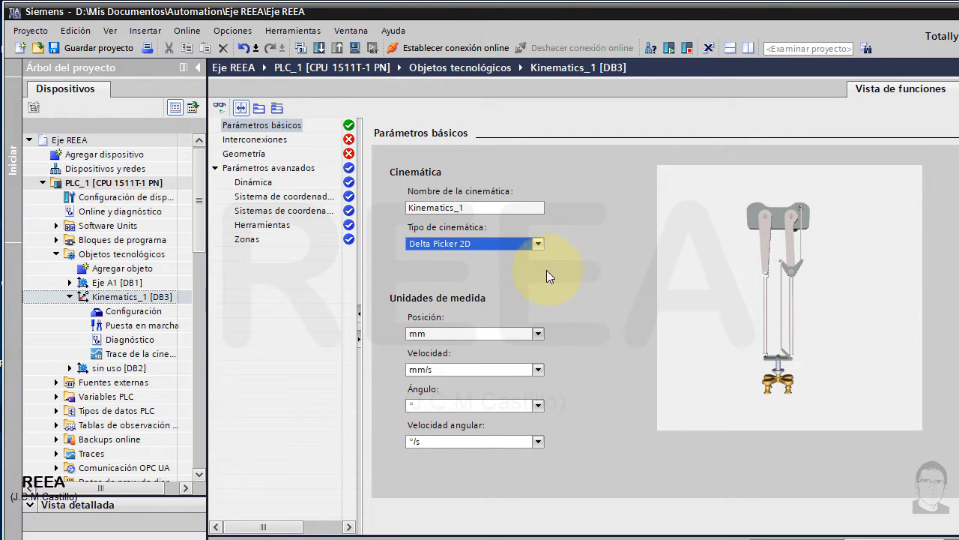
- Preview the Trípode 3D and SCARA 3D con orientación kinematics types, and set the type of Kinematics_1 to Portal cartesiano 2D
left_click(538, 243)
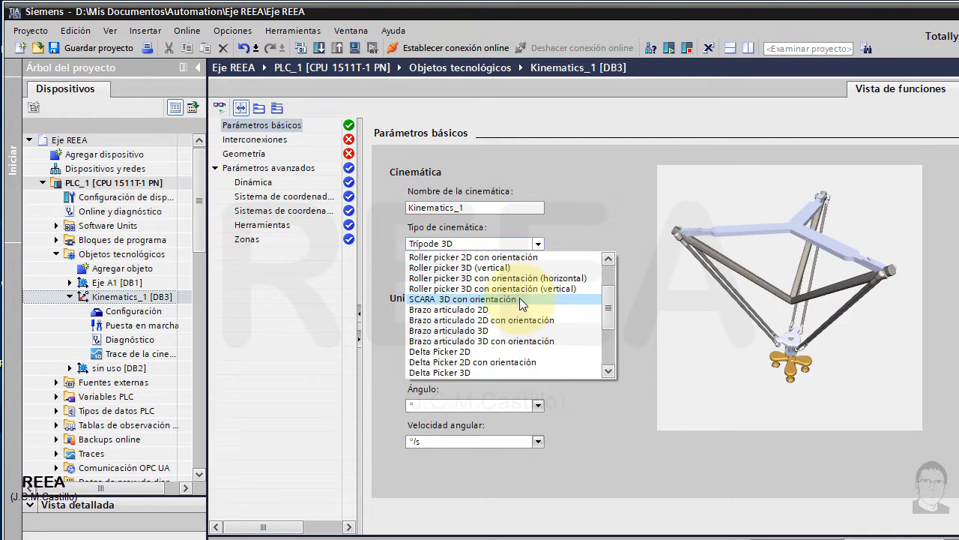
left_click(520, 299)
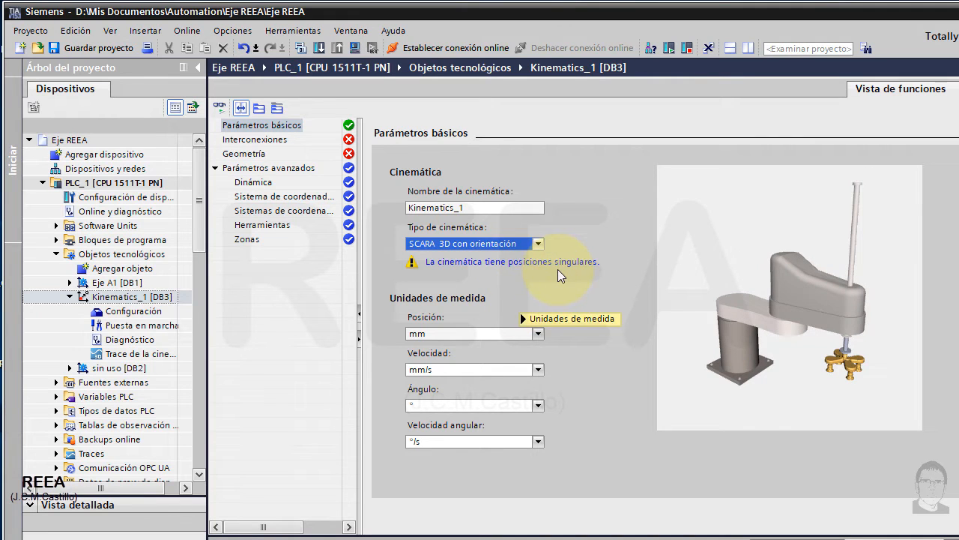
left_click(541, 245)
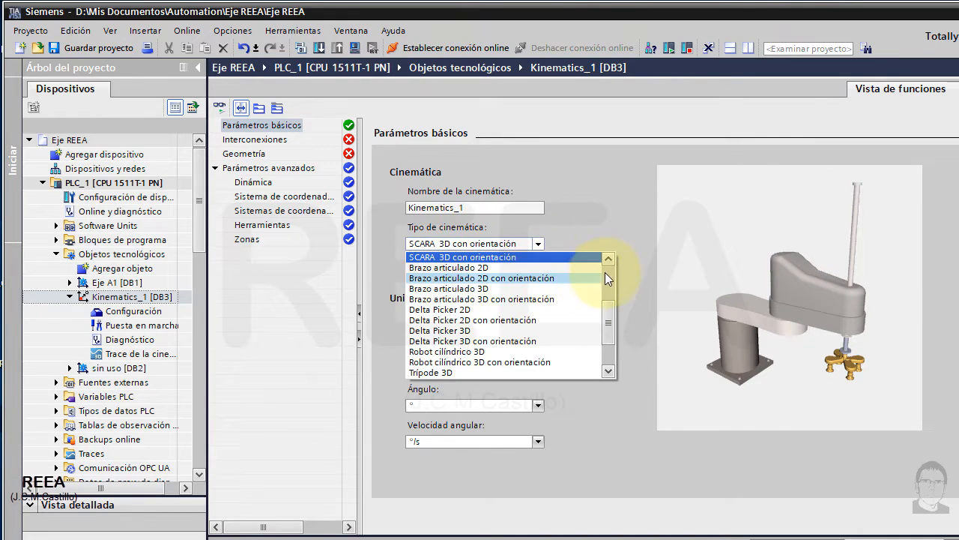
scroll(607, 272, "up", 3)
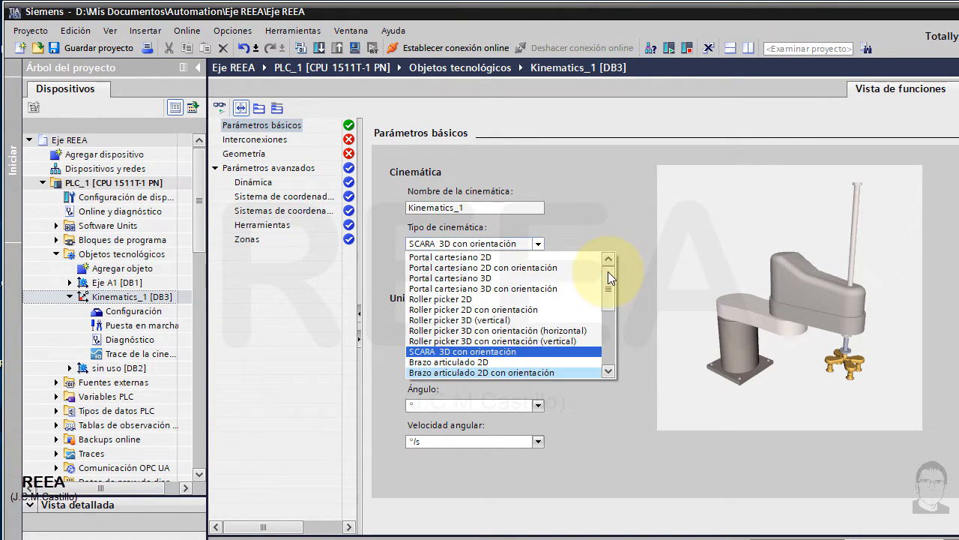
left_click(524, 258)
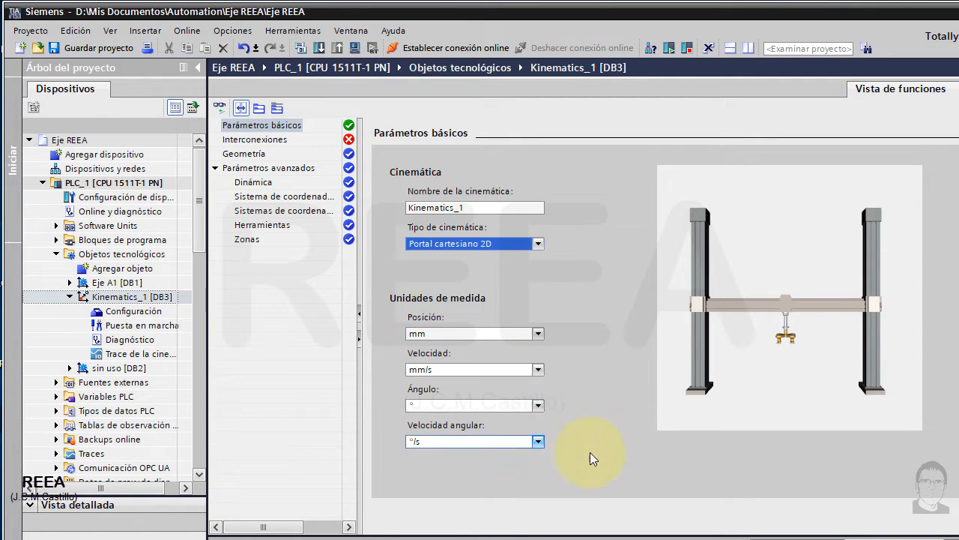
- In the interconnections of Kinematics_1, assign "Eje A1" to kinematics axis A1 and "sin uso" to kinematics axis A2
left_click(272, 142)
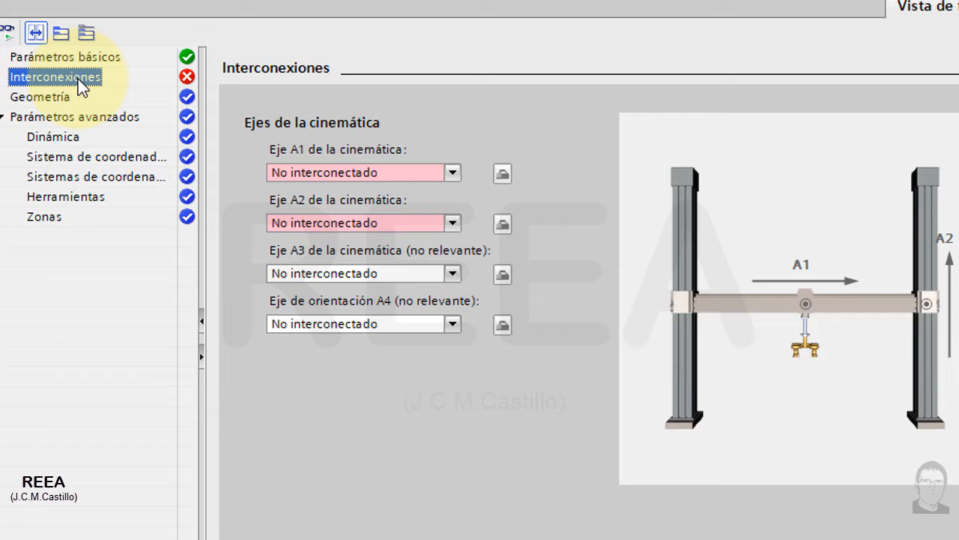
left_click(458, 176)
left_click(457, 176)
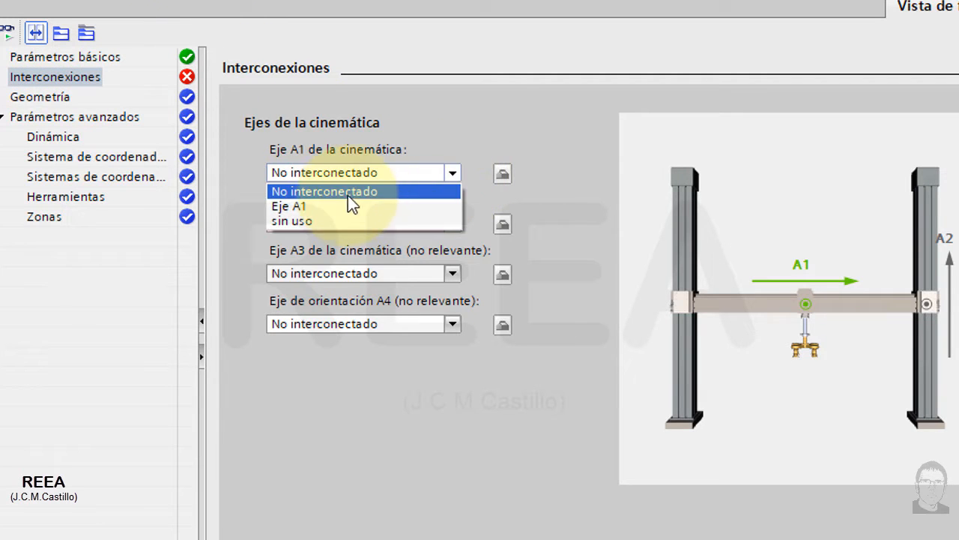
left_click(310, 208)
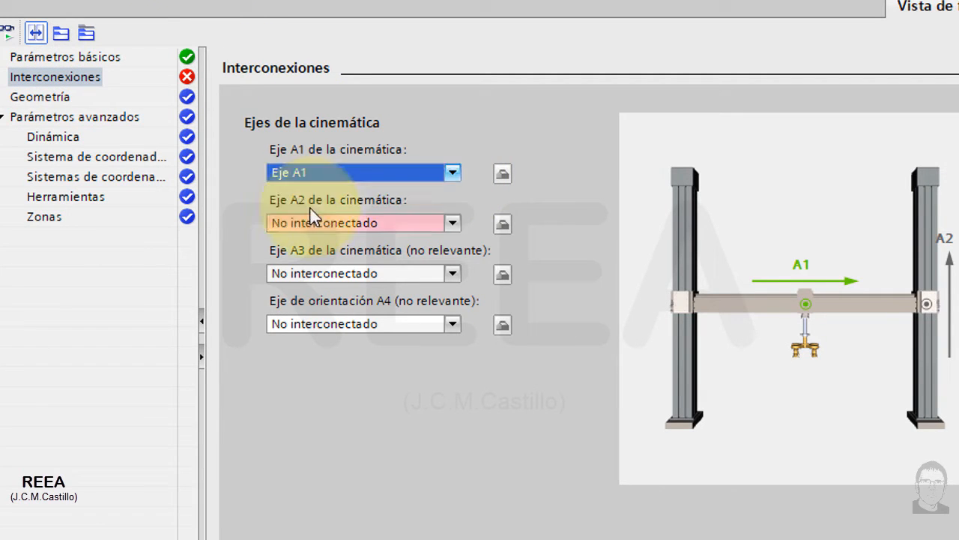
left_click(453, 225)
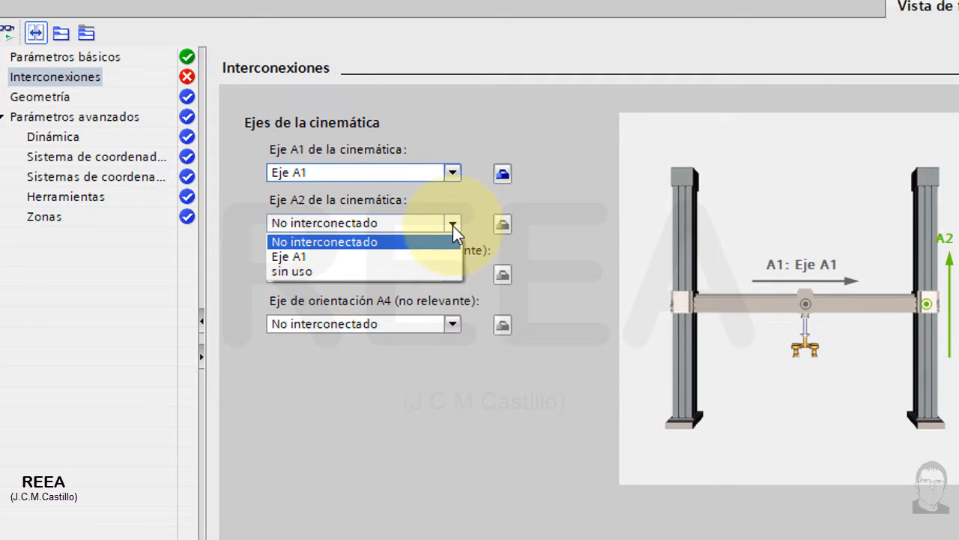
left_click(301, 271)
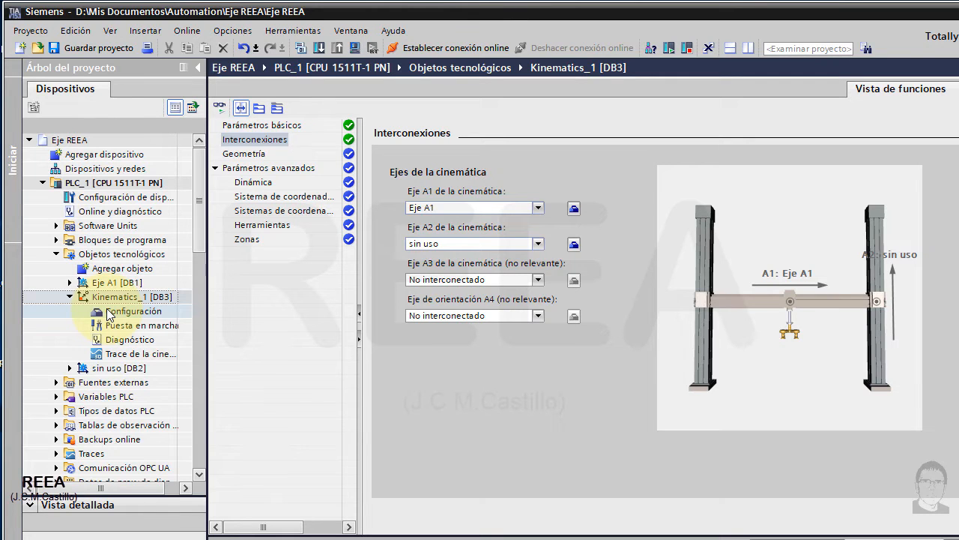
- In the geometry settings of Kinematics_1, set length L1 to 100 mm and the trace display's x maximum to 1000 mm
left_click(251, 155)
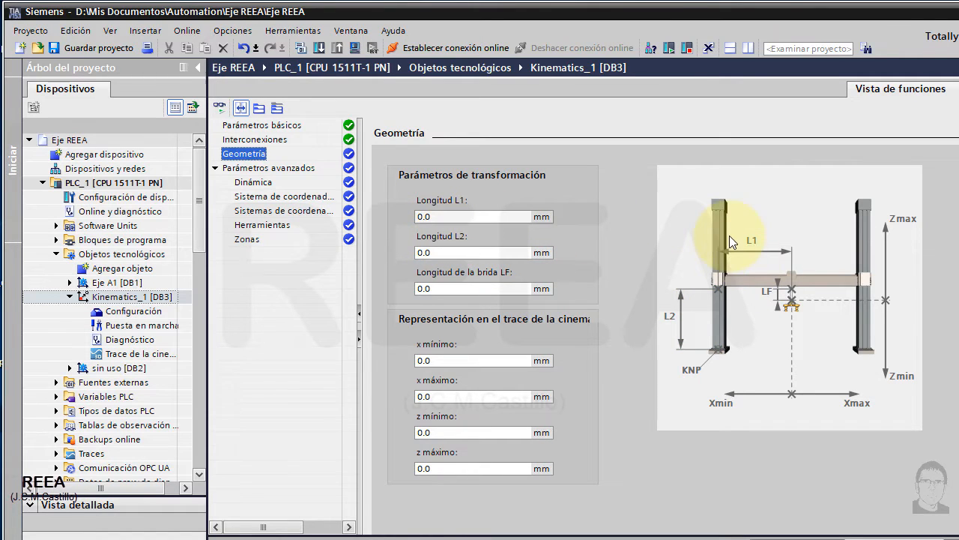
left_click(441, 215)
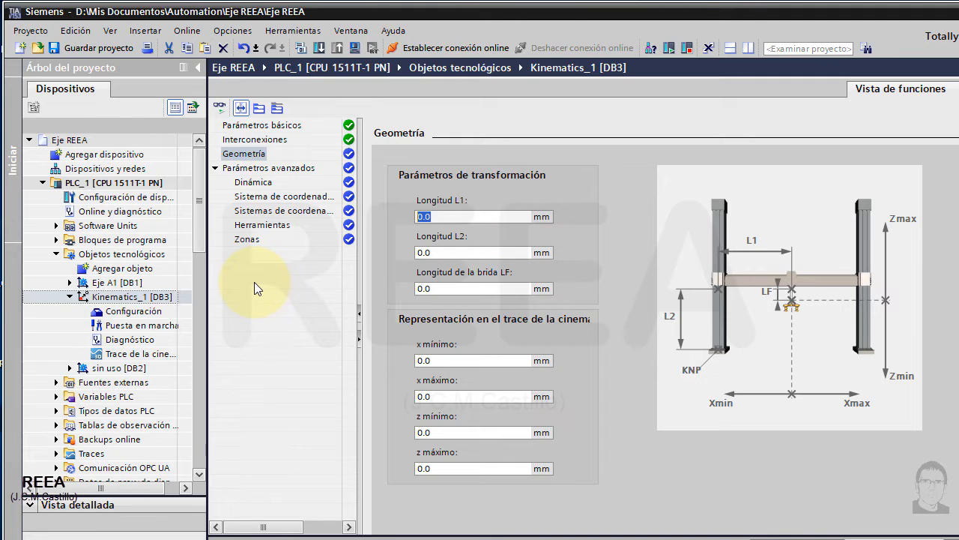
type("100")
left_click(446, 253)
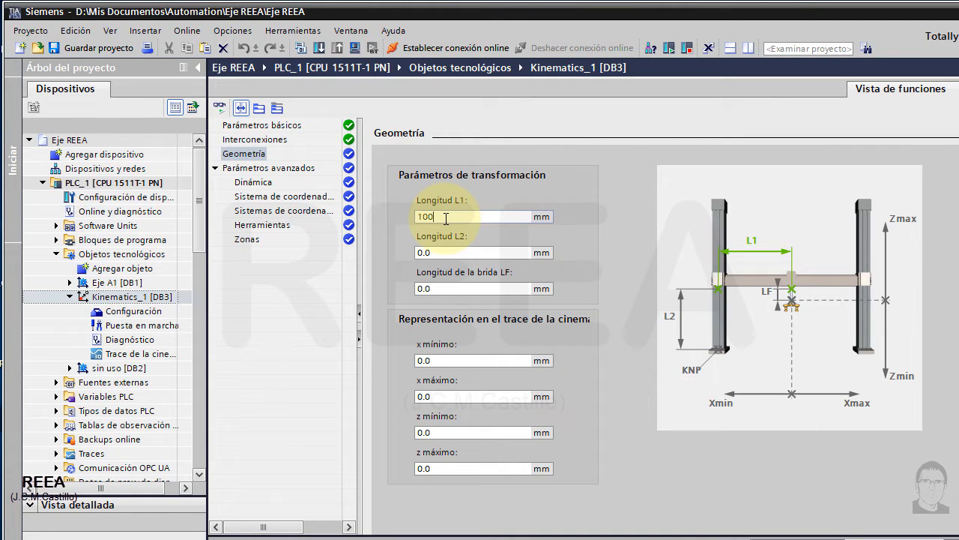
left_click(458, 363)
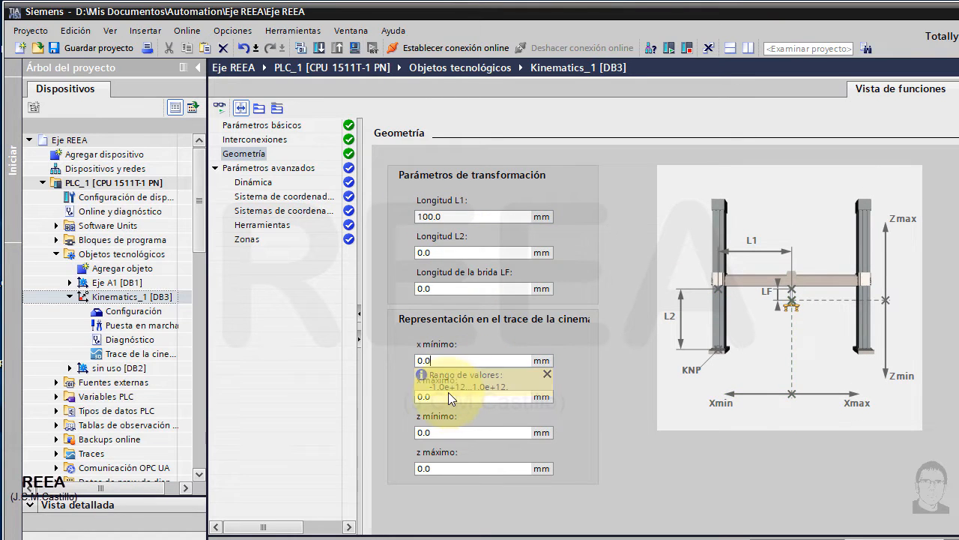
left_click(434, 397)
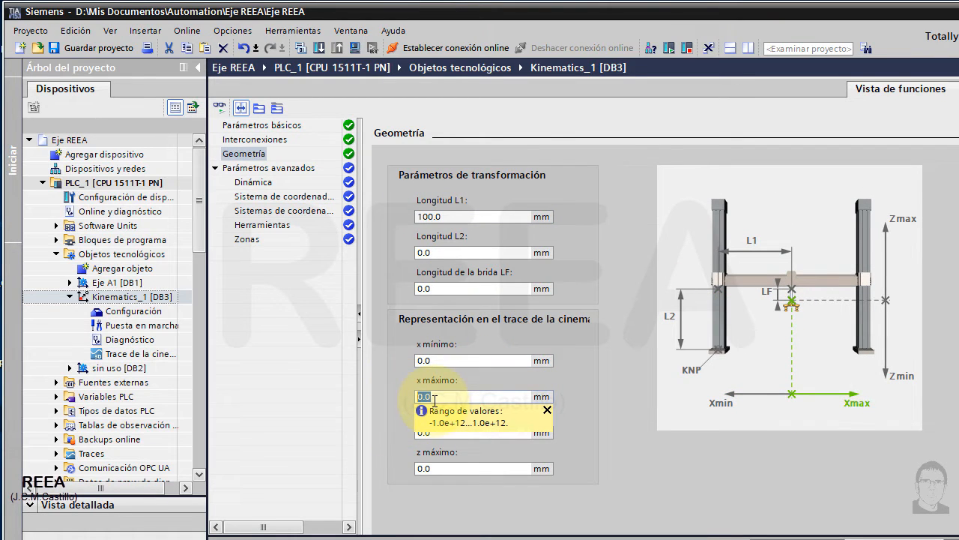
type("1000")
key("Return")
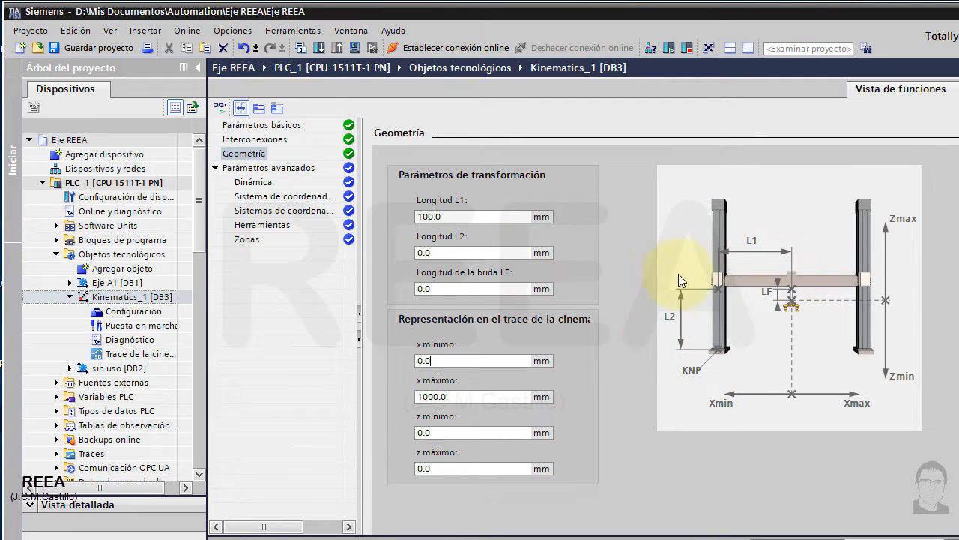
- Review the advanced parameters of Kinematics_1: dynamics, kinematics and object coordinate systems, tools and zones
left_click(264, 170)
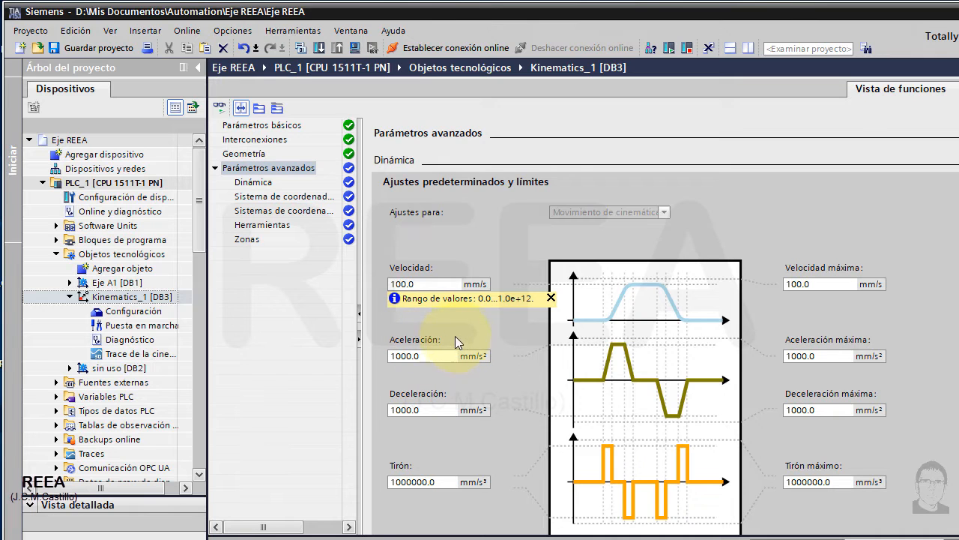
left_click(253, 182)
left_click(259, 197)
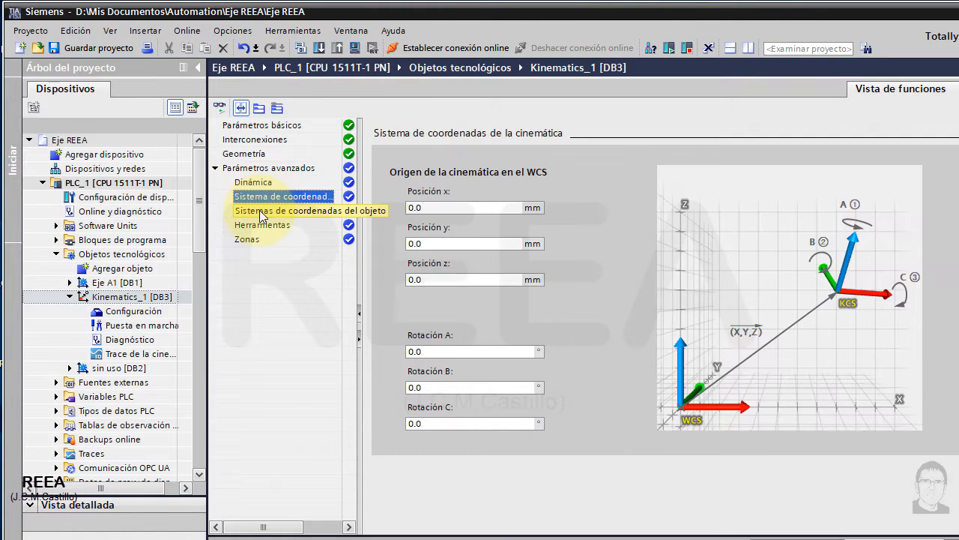
left_click(259, 210)
left_click(259, 225)
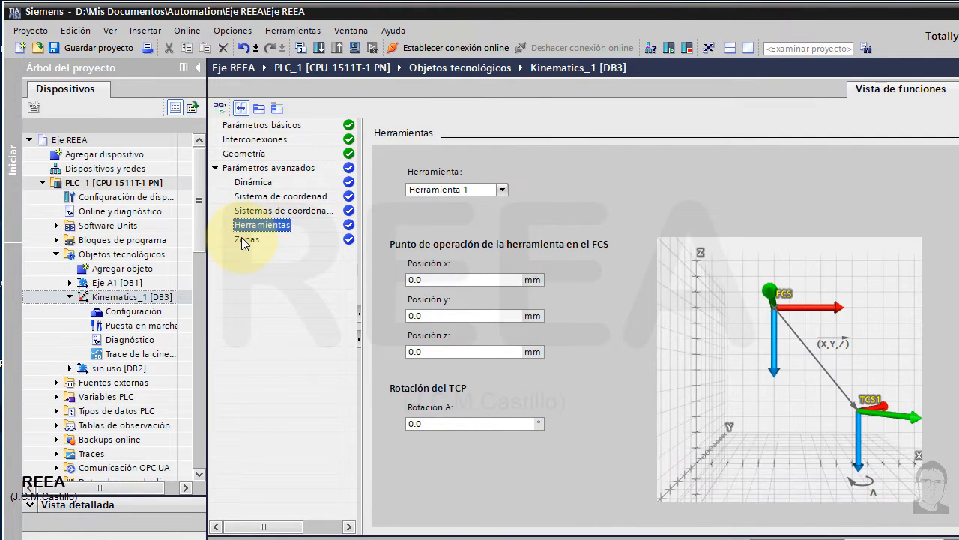
left_click(258, 238)
left_click(249, 225)
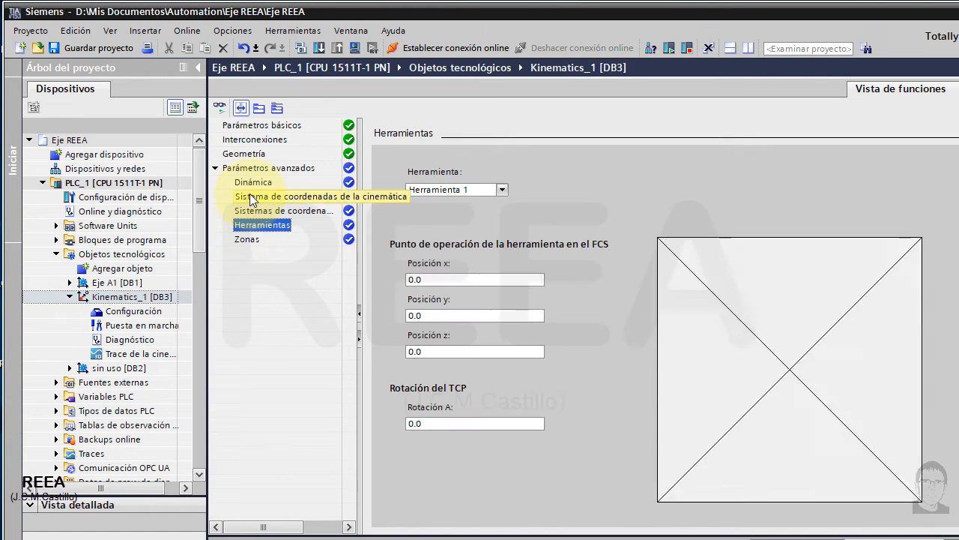
left_click(254, 195)
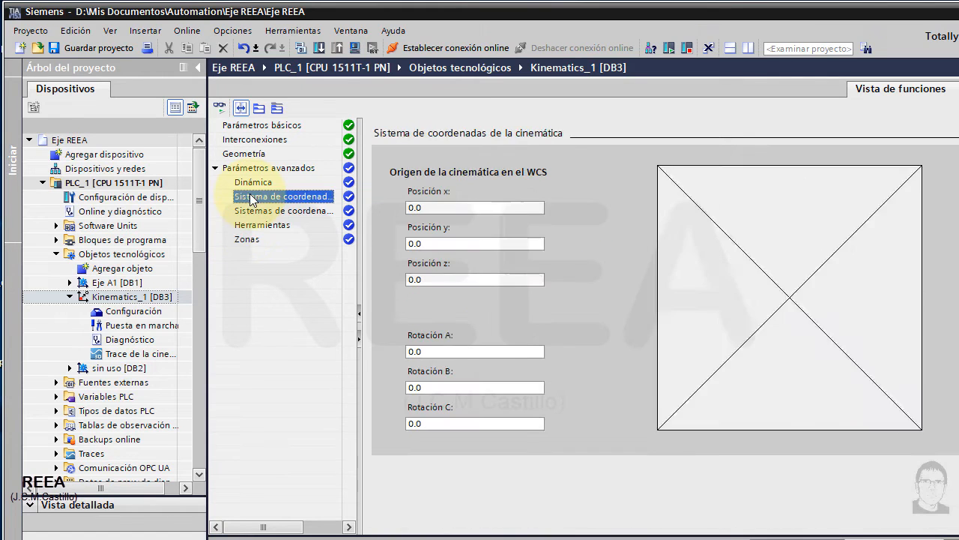
- Open the kinematics trace of Kinematics_1 and rotate its 3D view to inspect the whole portal
left_click(71, 297)
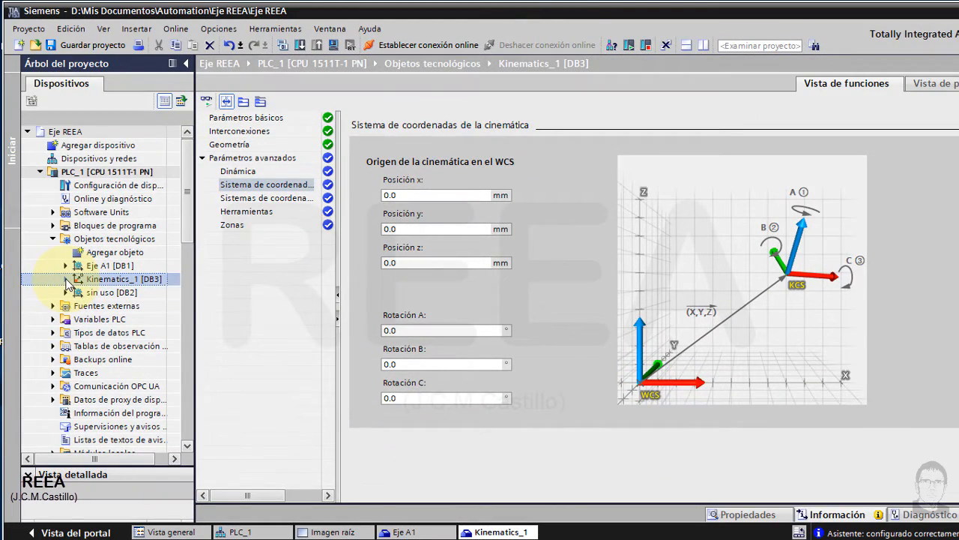
left_click(66, 279)
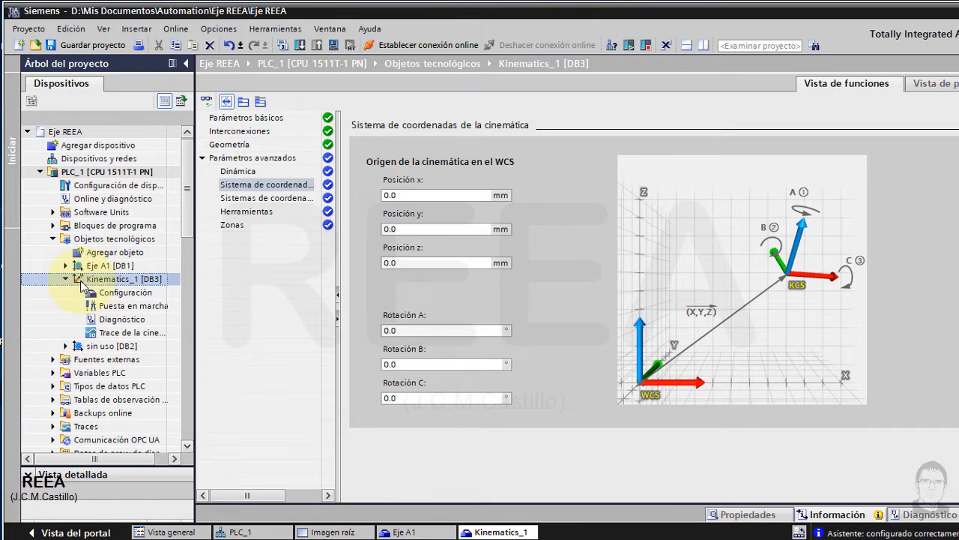
double_click(97, 336)
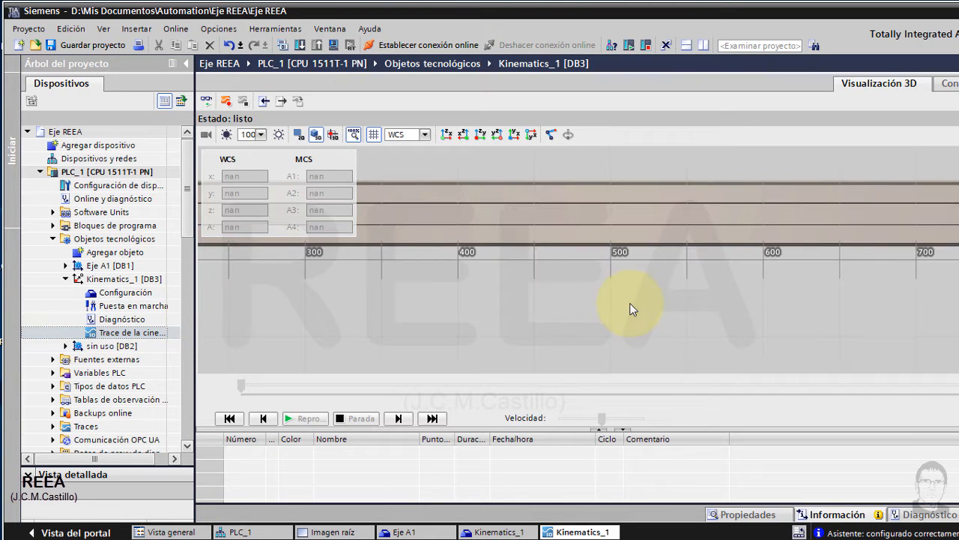
scroll(630, 303, "down", 3)
left_click_drag(630, 303, 507, 306)
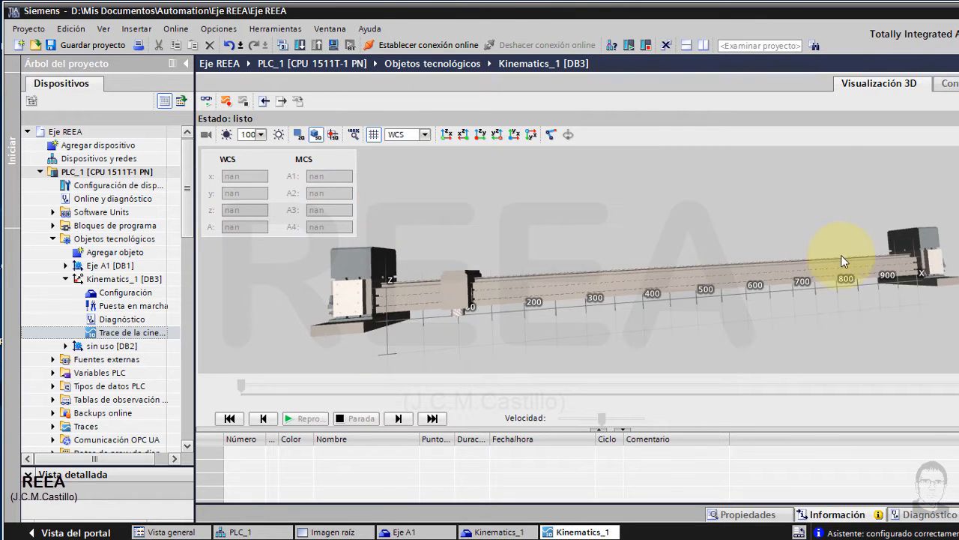
mouse_move(858, 271)
left_mouse_down()
mouse_move(852, 287)
mouse_move(854, 279)
left_mouse_up()
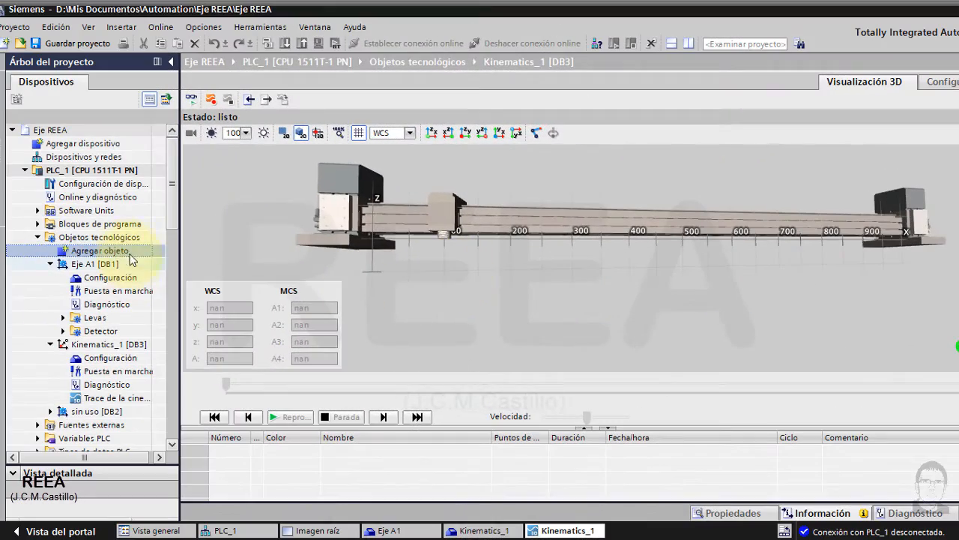
- Start the PLC simulation from the technology objects folder and search for the target device through the connection Directo a slot '1 X1'
left_click(116, 238)
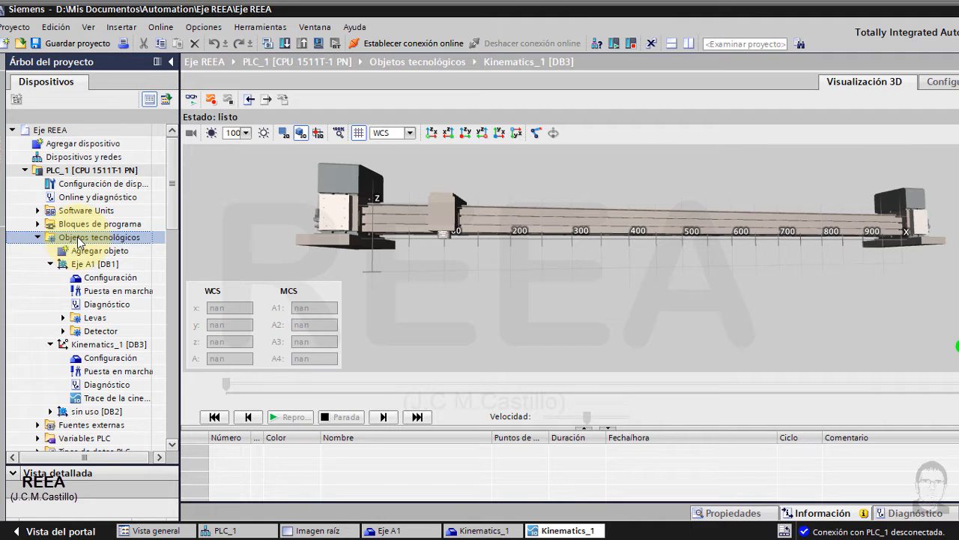
left_click(322, 43)
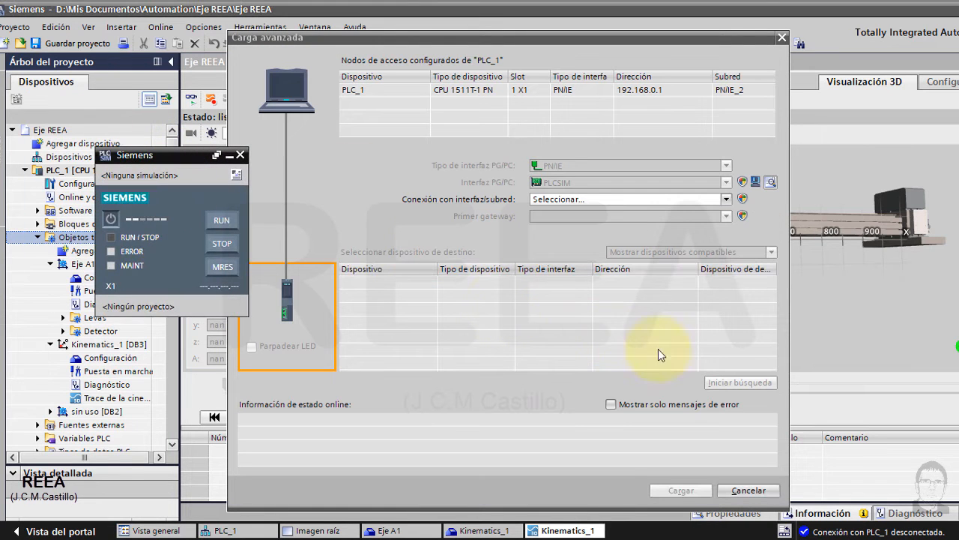
left_click(642, 199)
left_click(611, 210)
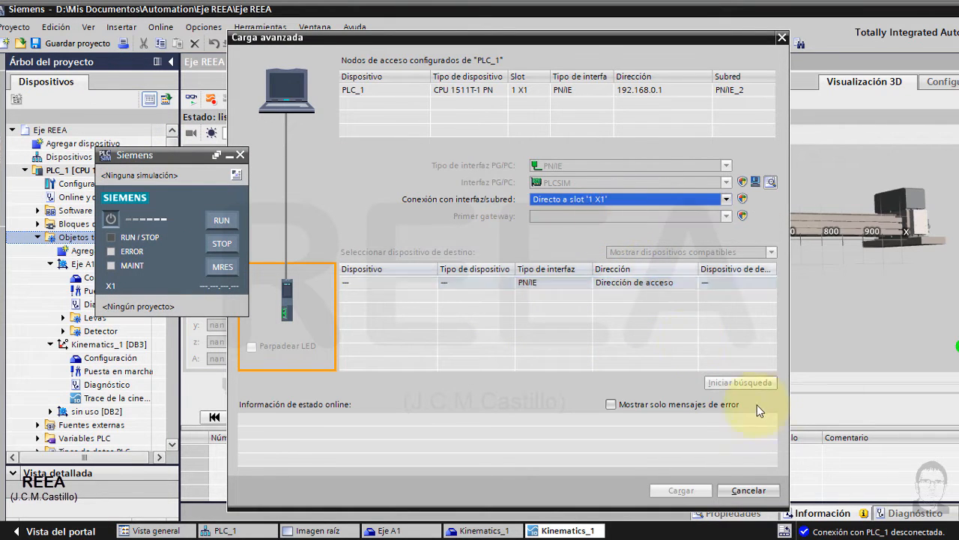
left_click(753, 381)
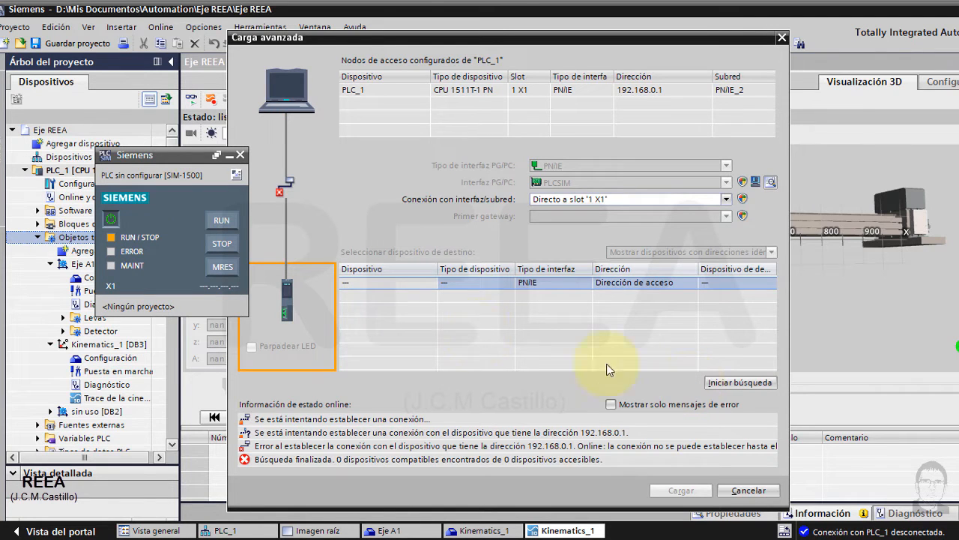
left_click_drag(167, 162, 125, 194)
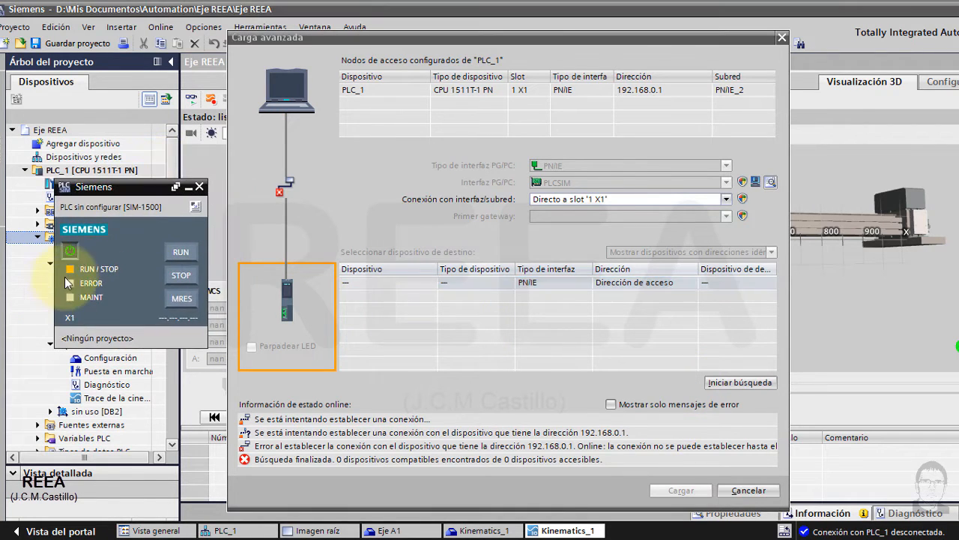
left_click(721, 383)
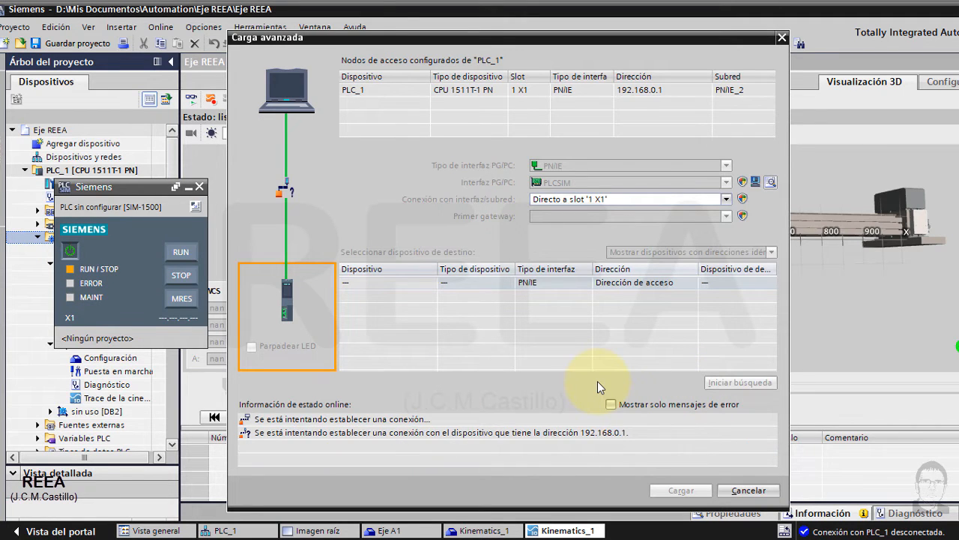
- Load PLC_1 into the simulated controller and finish the download without starting the modules
left_click(679, 490)
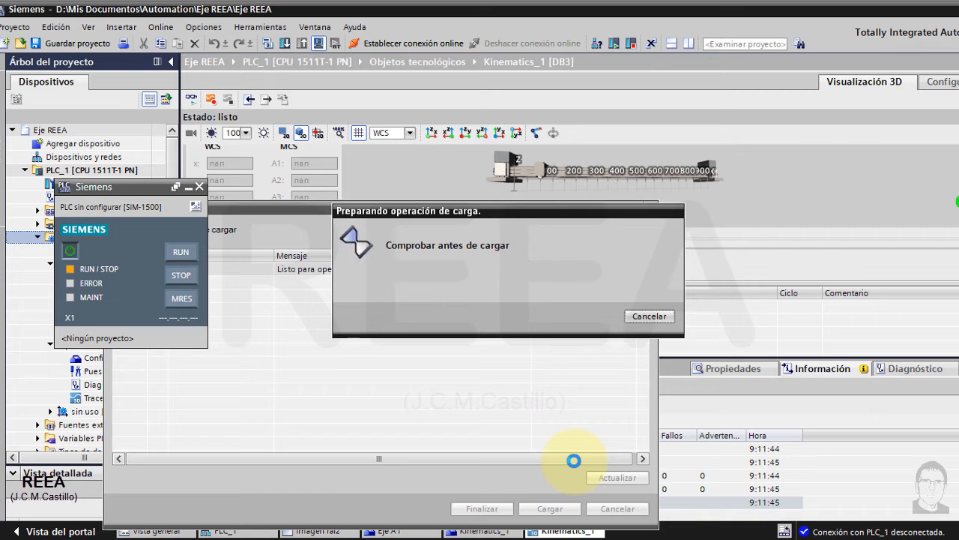
left_click(558, 510)
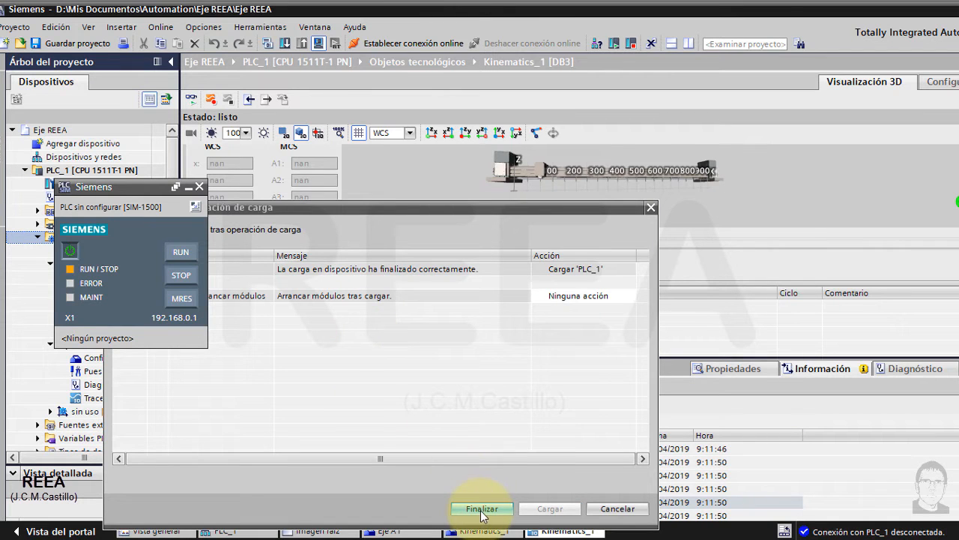
left_click(482, 509)
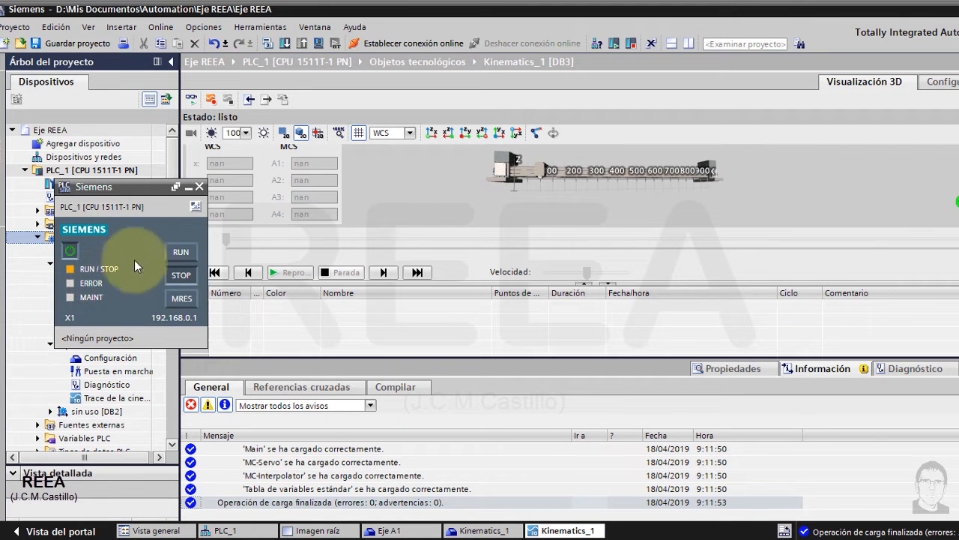
- Set the simulated controller to RUN, then take master control of Eje A1 in its commissioning control panel and enable the axis
left_click(176, 258)
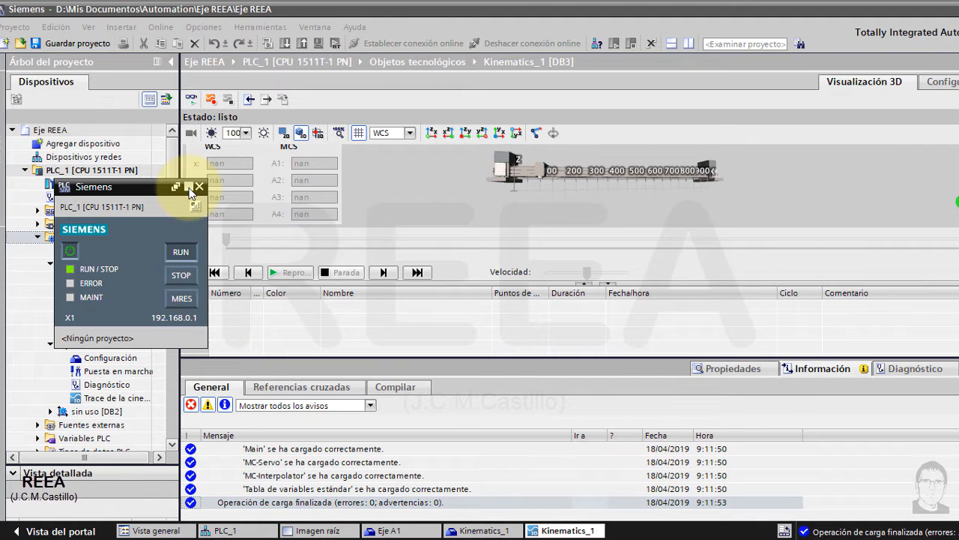
left_click(189, 188)
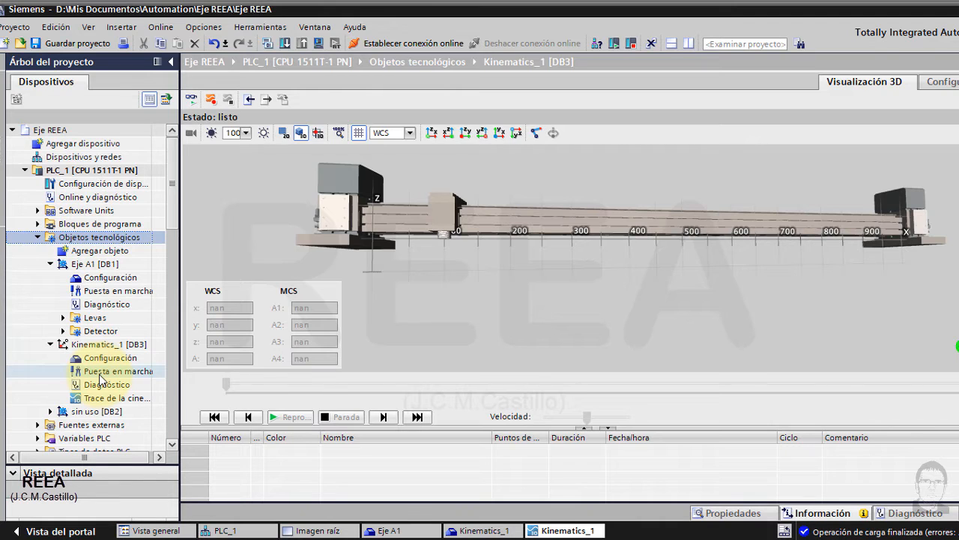
double_click(113, 290)
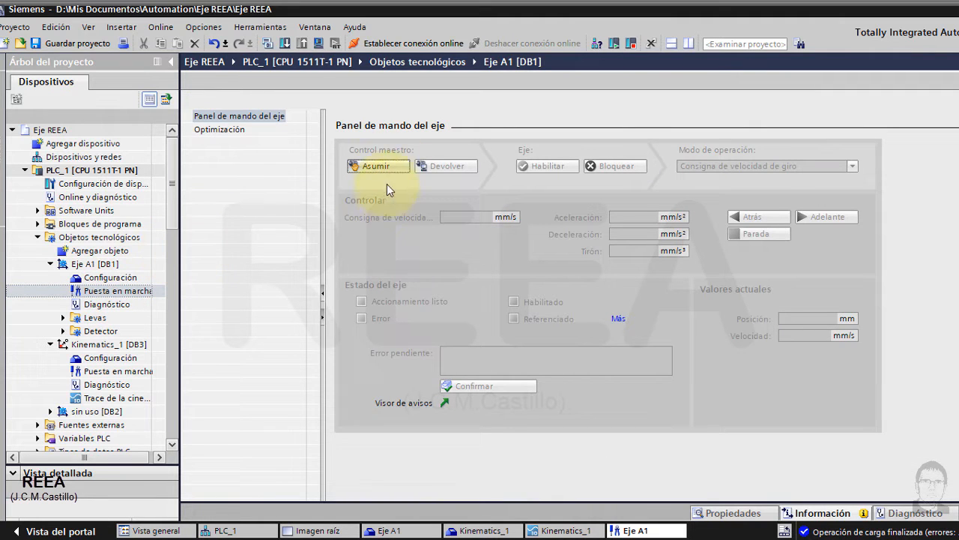
left_click(386, 167)
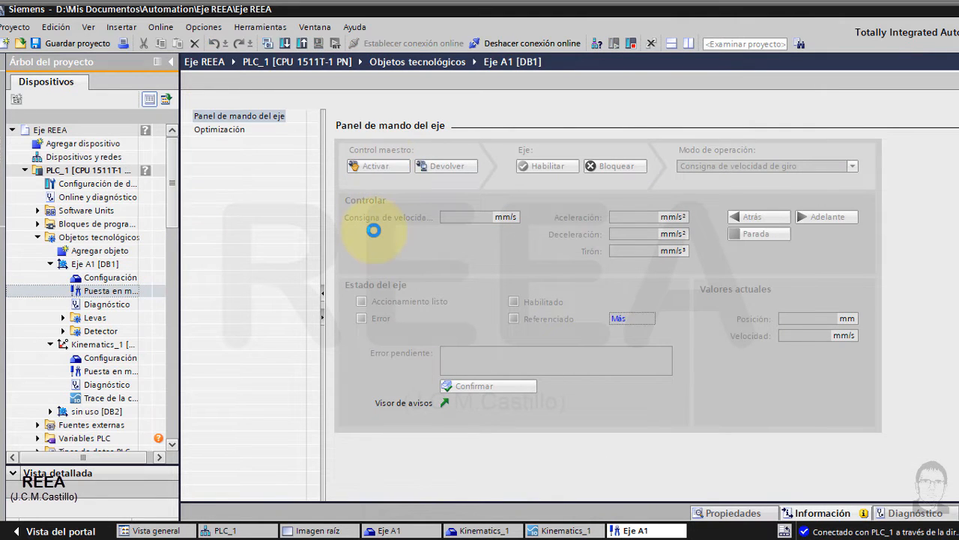
left_click(379, 165)
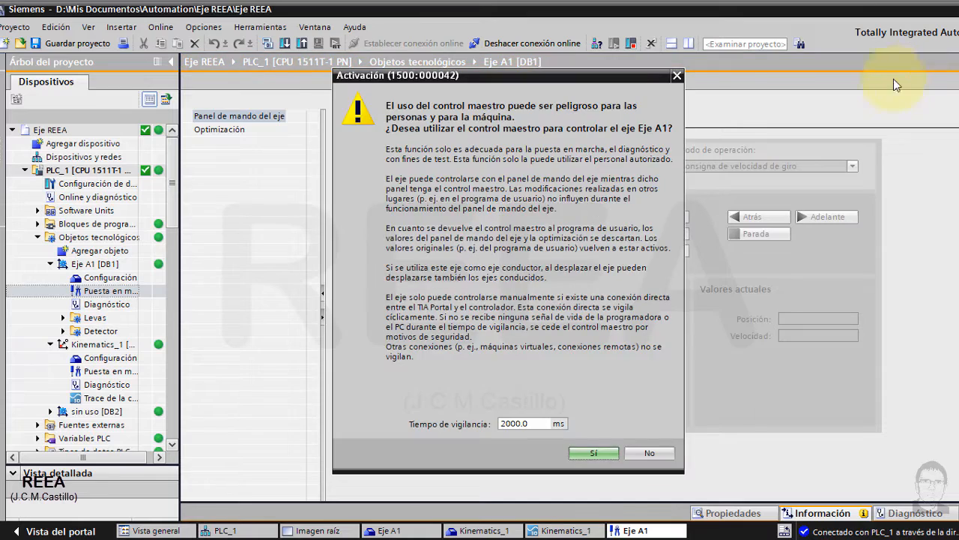
left_click(588, 453)
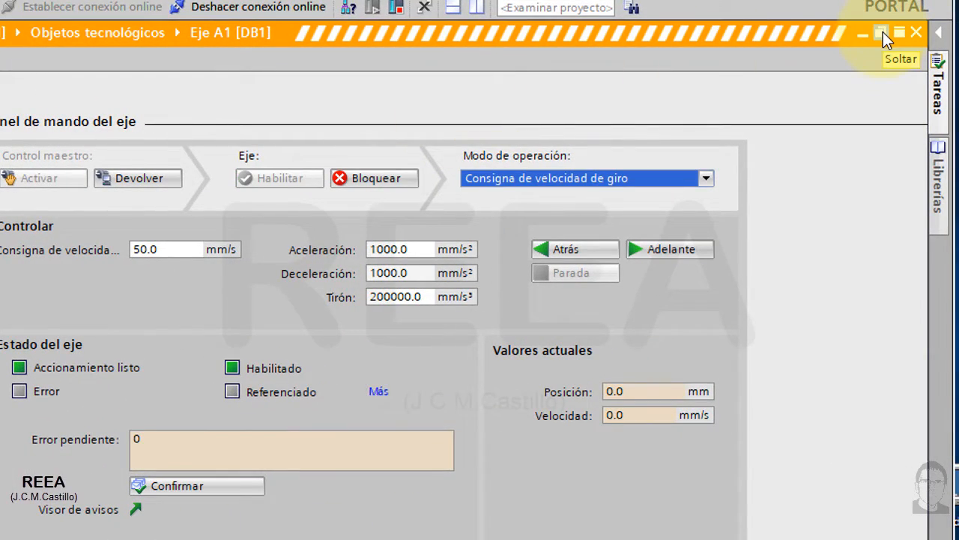
- Float the axis control panel below the 3D visualization of Kinematics_1 and turn on live monitoring of the kinematics
left_click(883, 32)
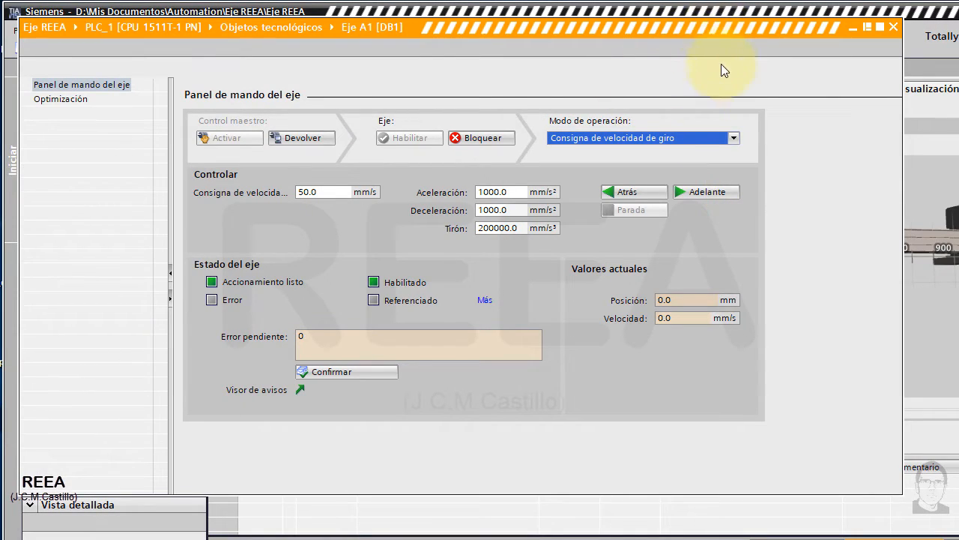
left_click_drag(180, 26, 348, 282)
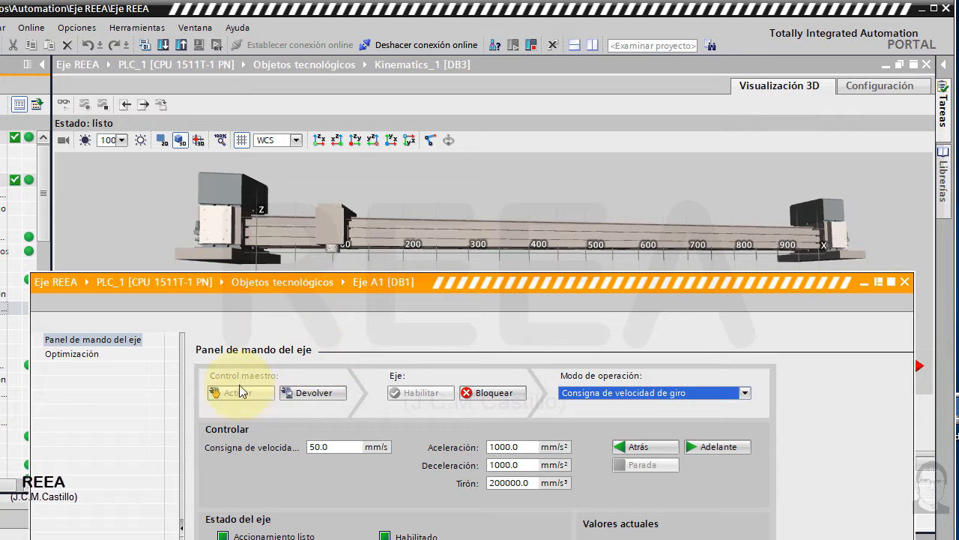
left_click(442, 81)
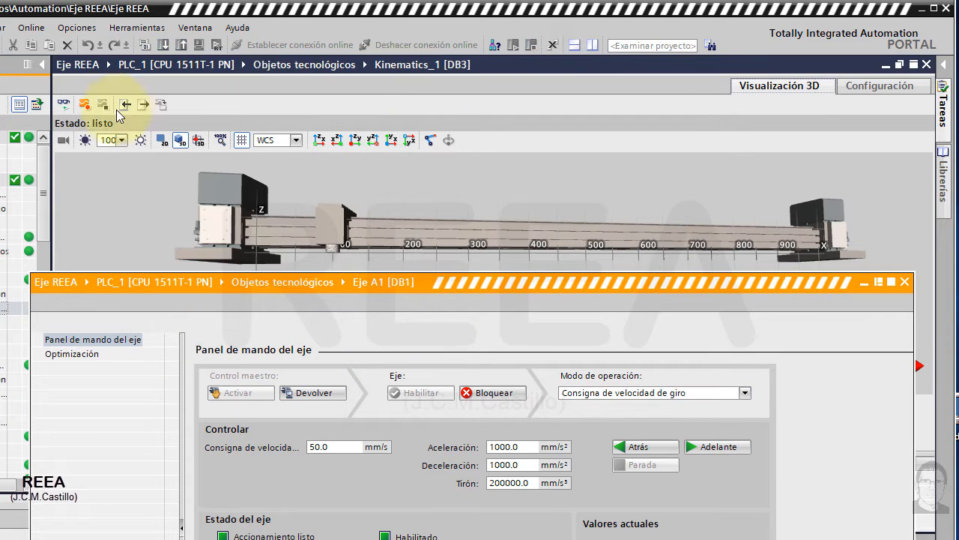
left_click(64, 104)
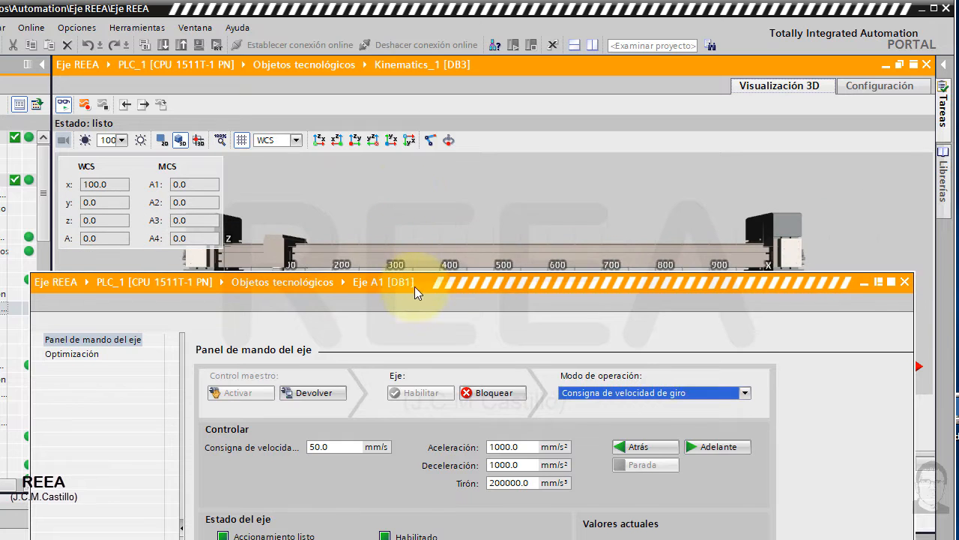
left_click_drag(414, 286, 408, 303)
left_click_drag(426, 253, 488, 257)
left_click(506, 299)
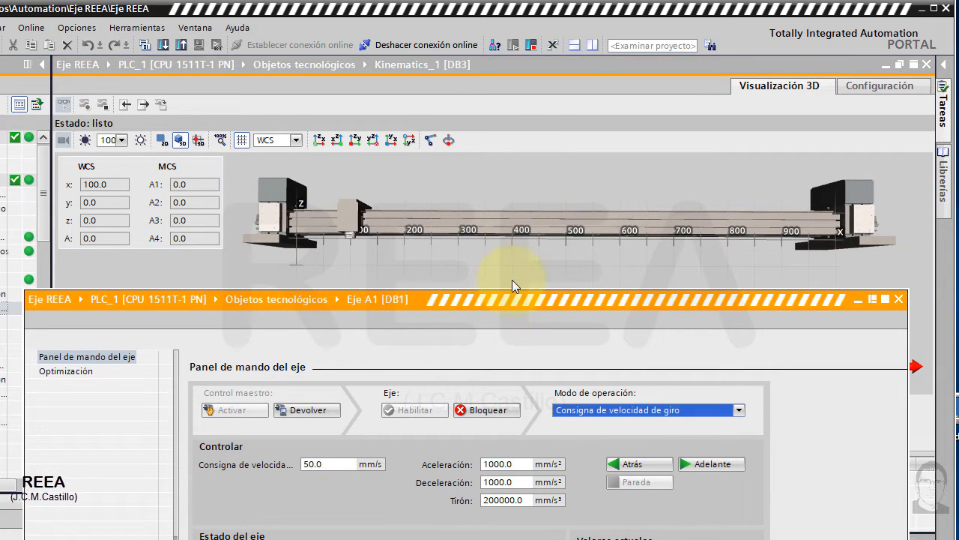
left_click_drag(578, 299, 591, 268)
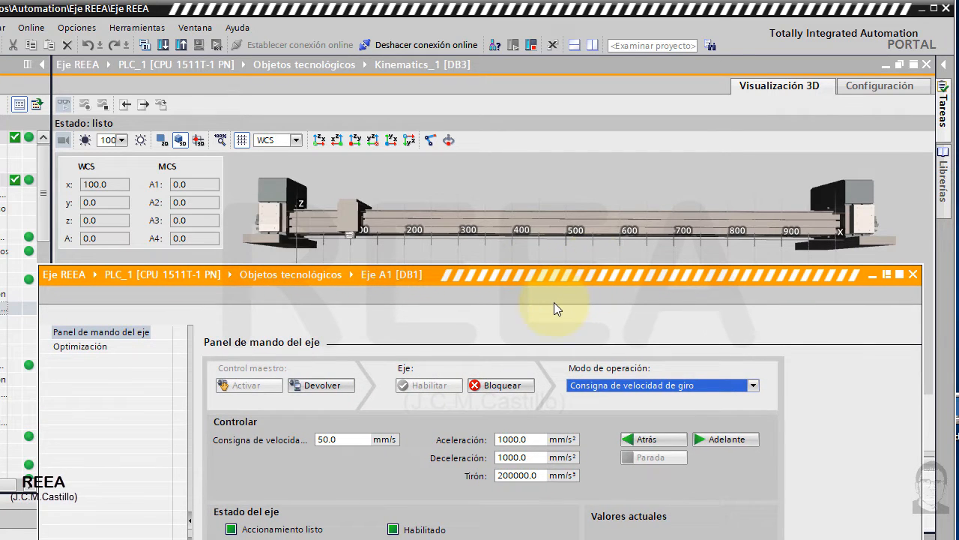
- Select Modo Jog for Eje A1 and jog the carriage forward and backward at 50 mm/s
left_click(598, 385)
left_click(598, 384)
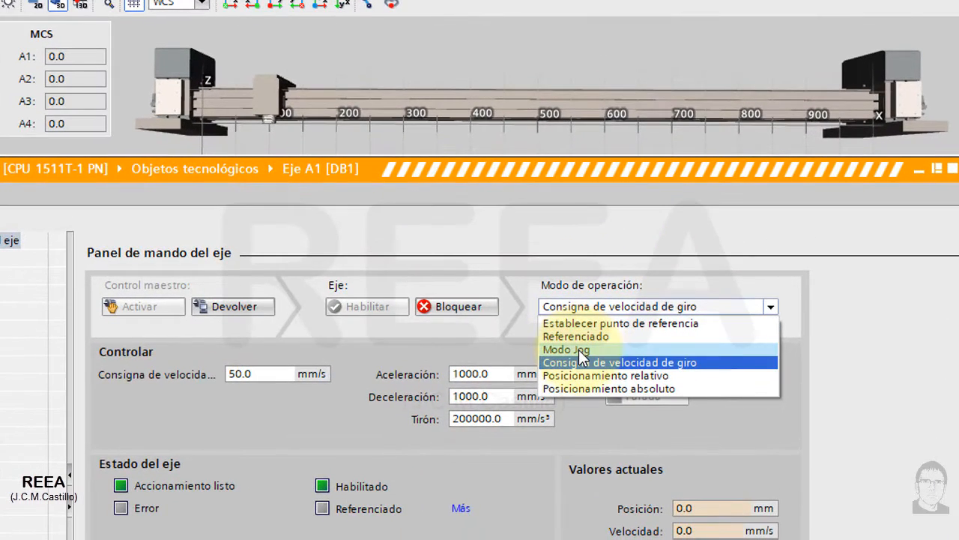
left_click(592, 419)
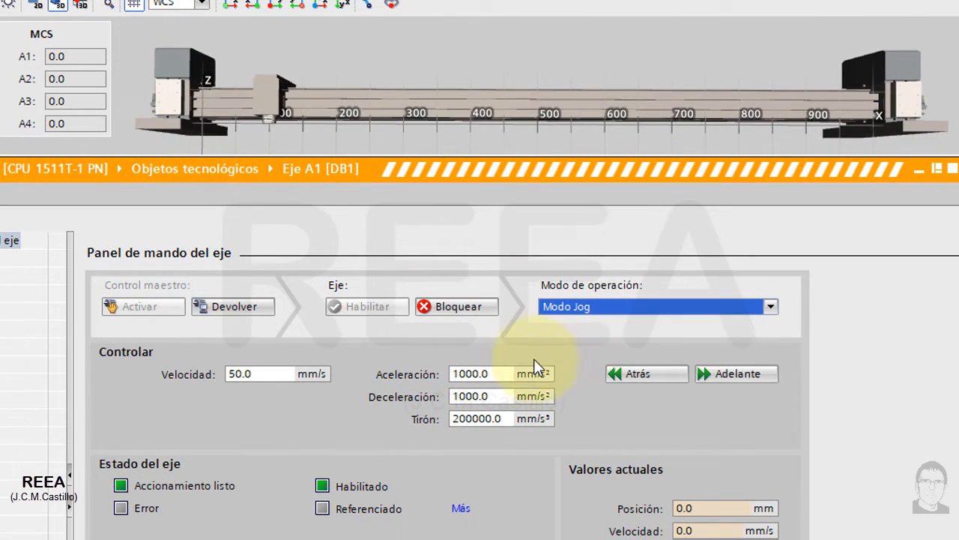
left_click(742, 373)
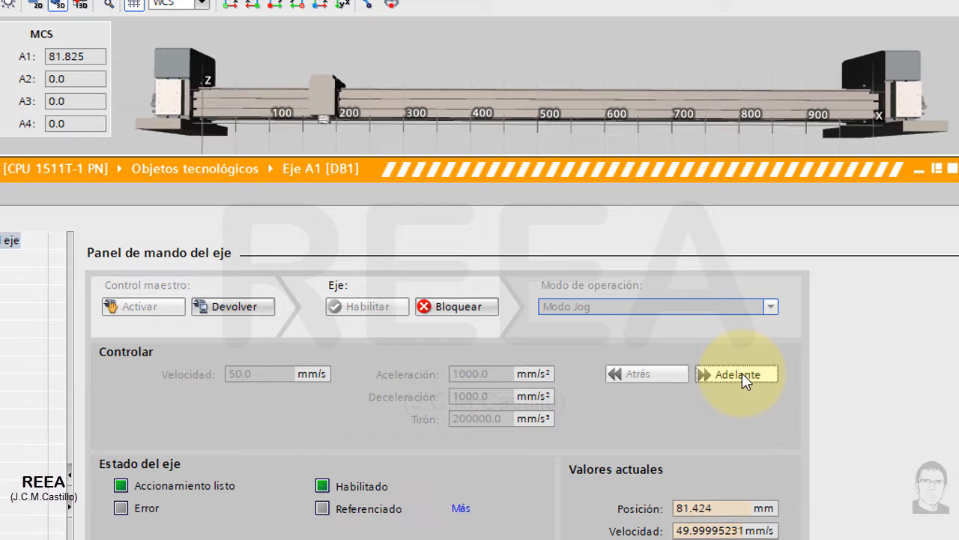
left_click(655, 375)
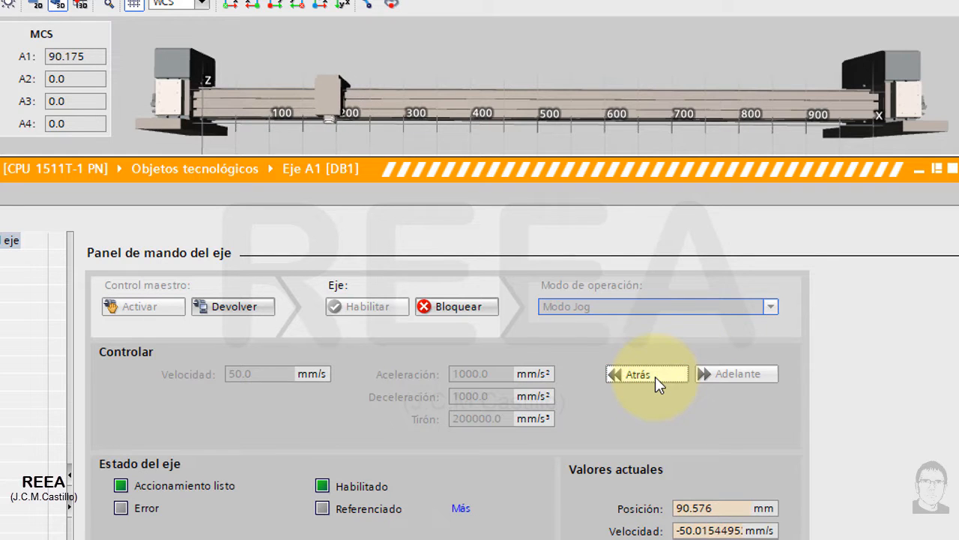
- Set the jog velocity to 100 mm/s and jog the carriage forward and backward
double_click(234, 373)
type("100")
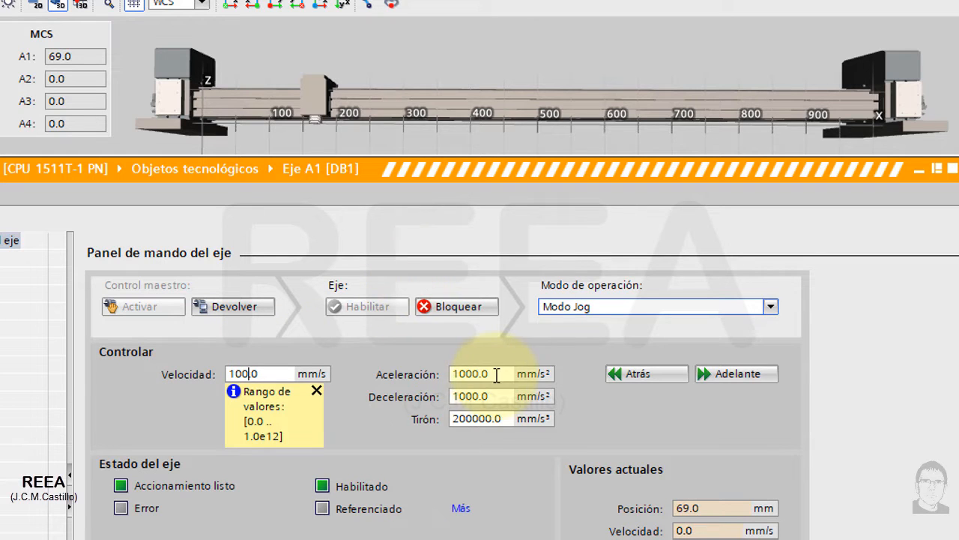
key("Tab")
left_click(738, 375)
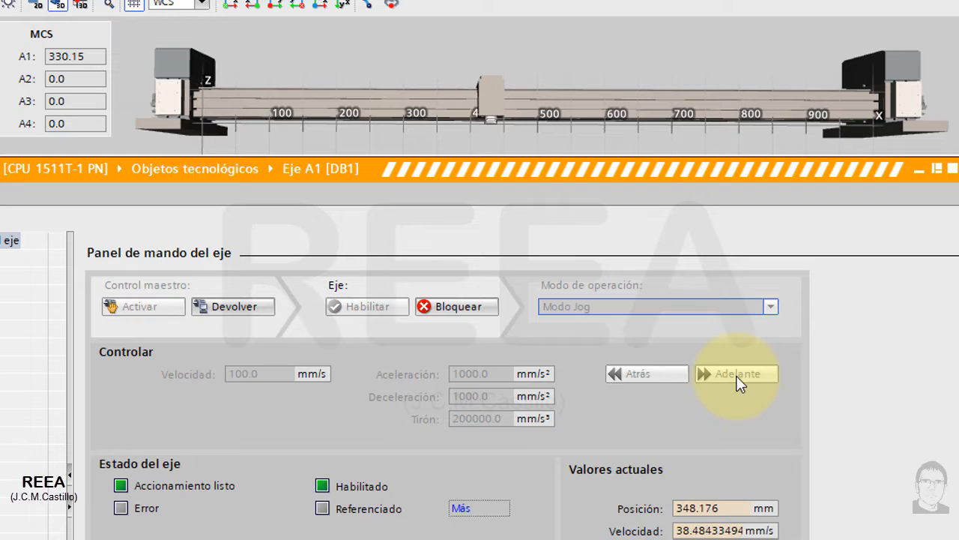
left_click(673, 374)
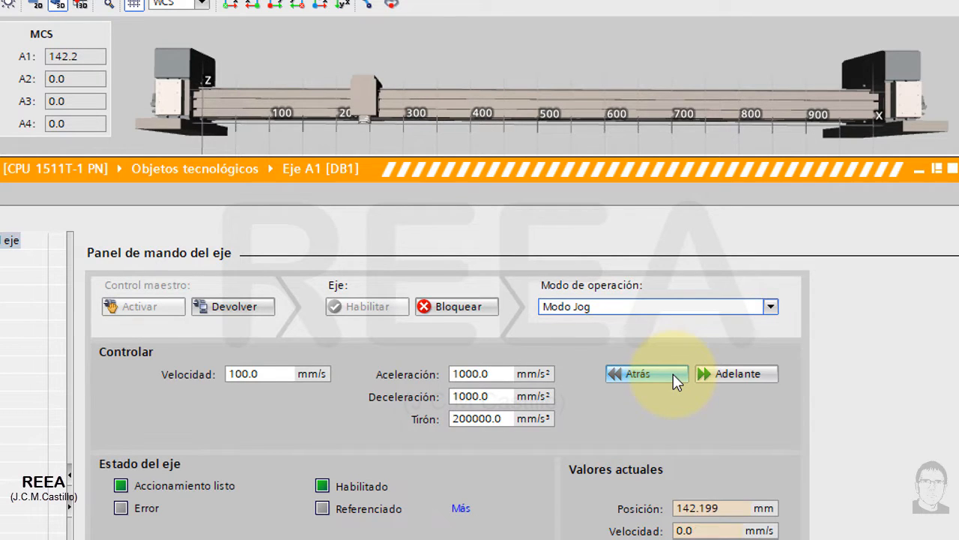
- Change the operating mode to Referenciado and start homing Eje A1 at position 0.0 mm
left_click(614, 308)
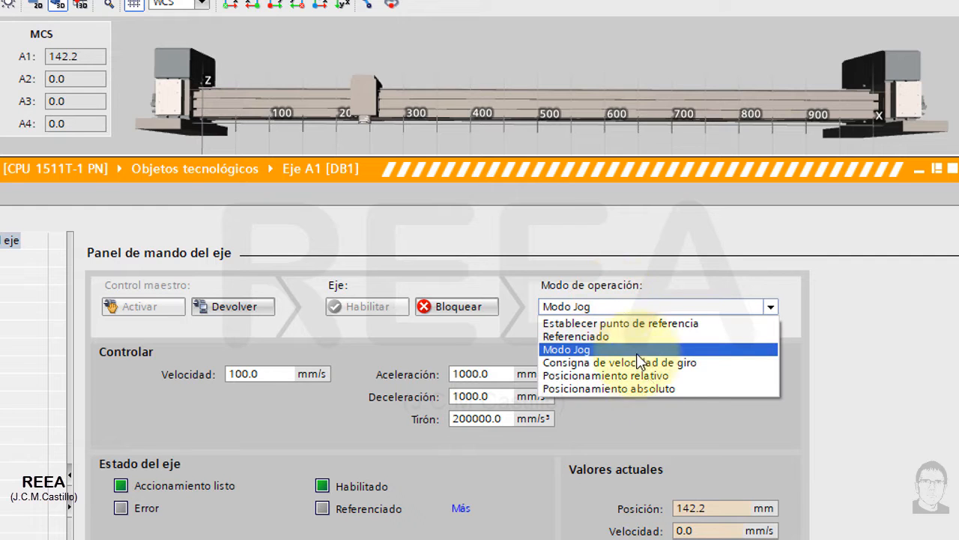
left_click(666, 341)
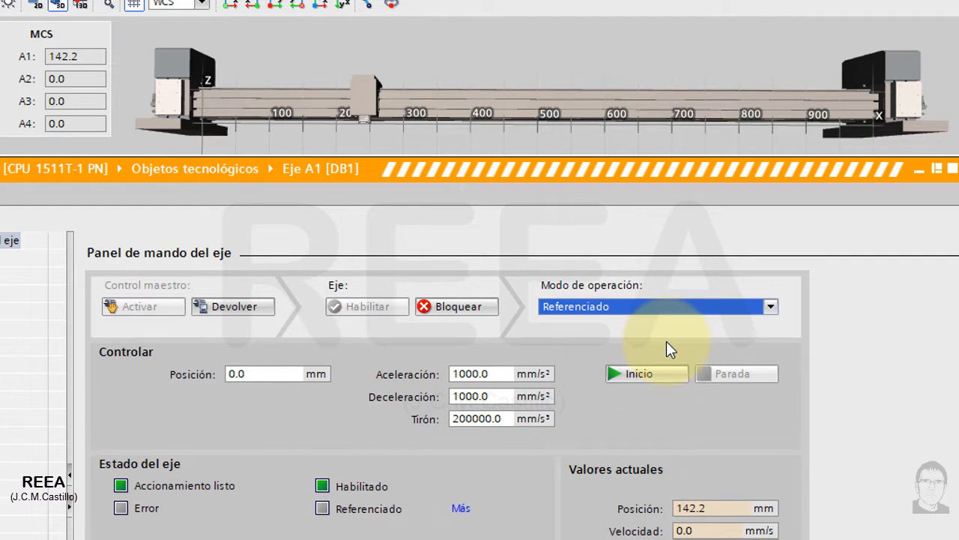
left_click(649, 376)
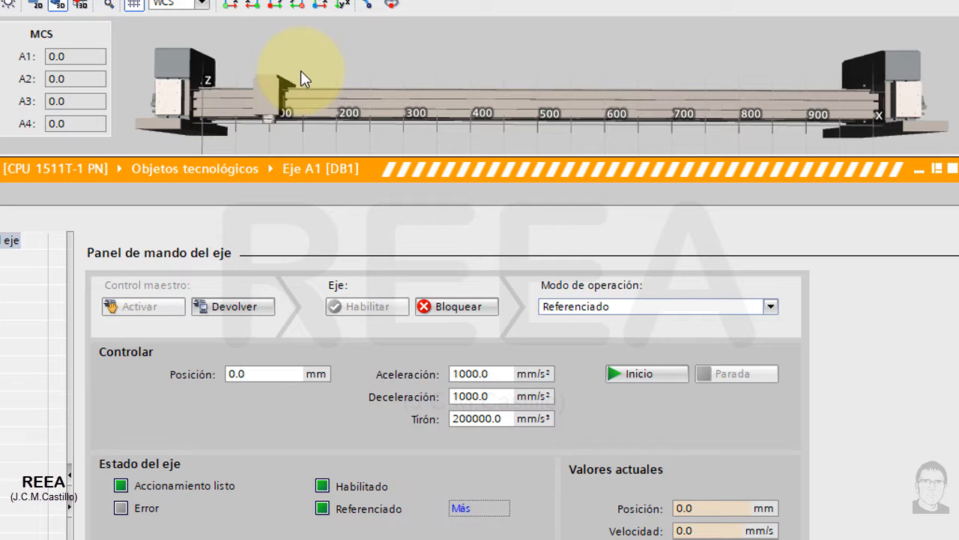
- Return to Modo Jog and jog the carriage backward, forward beyond the far end of the portal, and back toward mid-travel
left_click(602, 311)
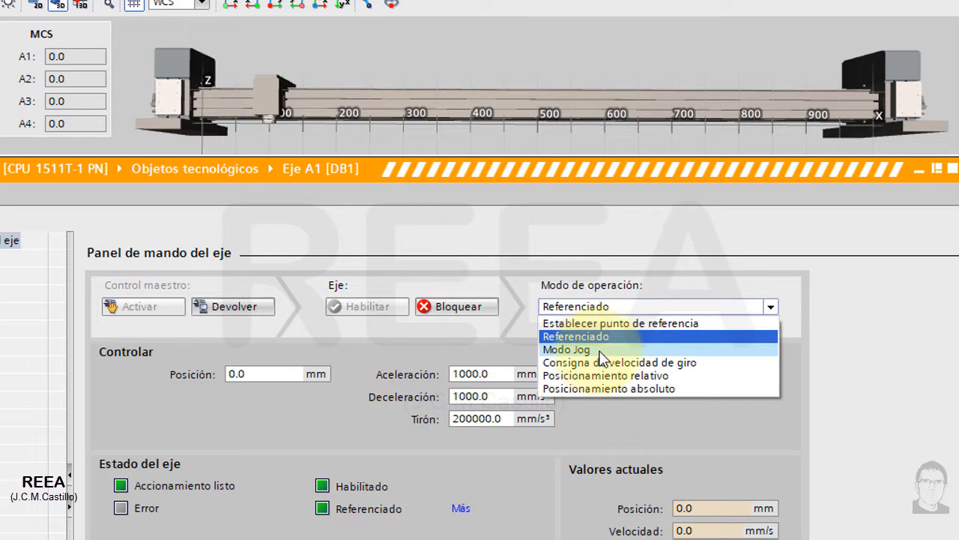
left_click(593, 350)
left_click(638, 375)
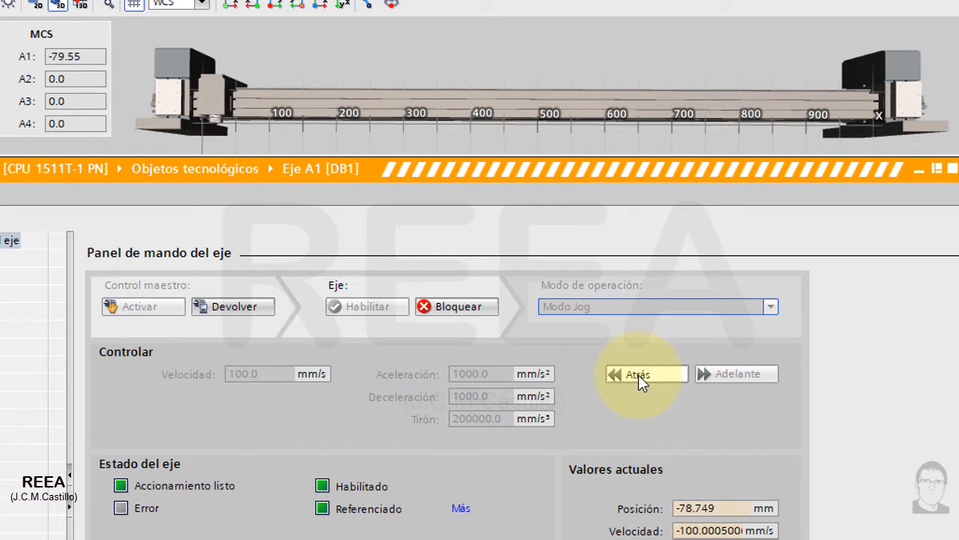
left_click(732, 374)
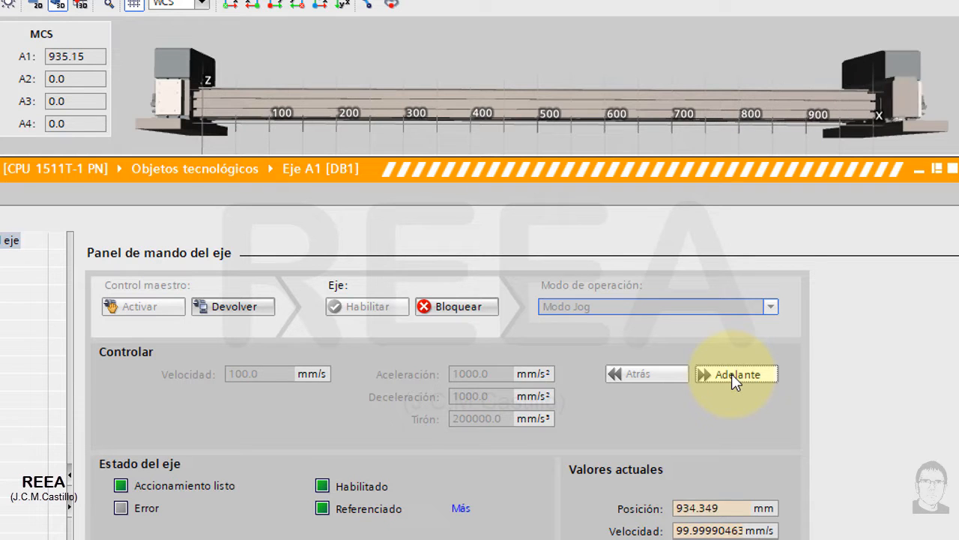
left_click(735, 374)
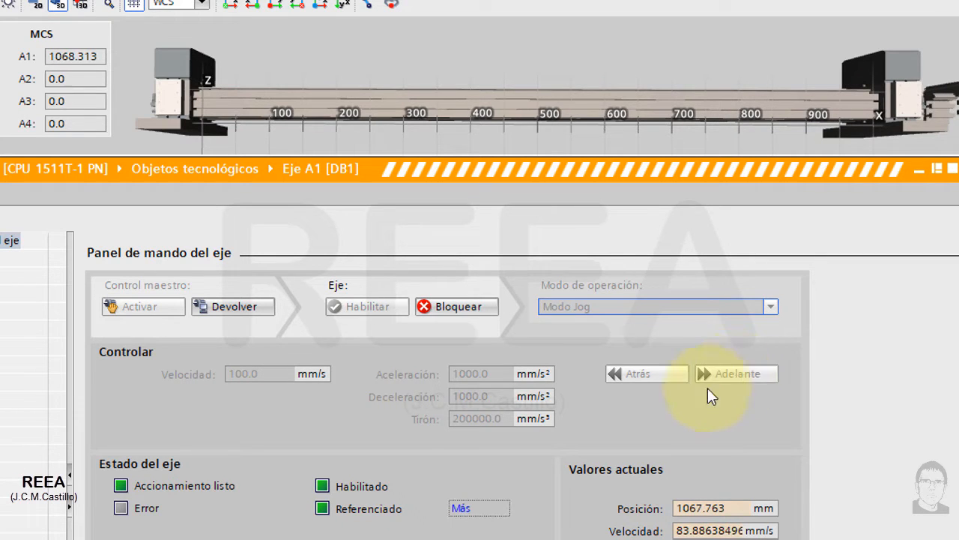
left_click(652, 380)
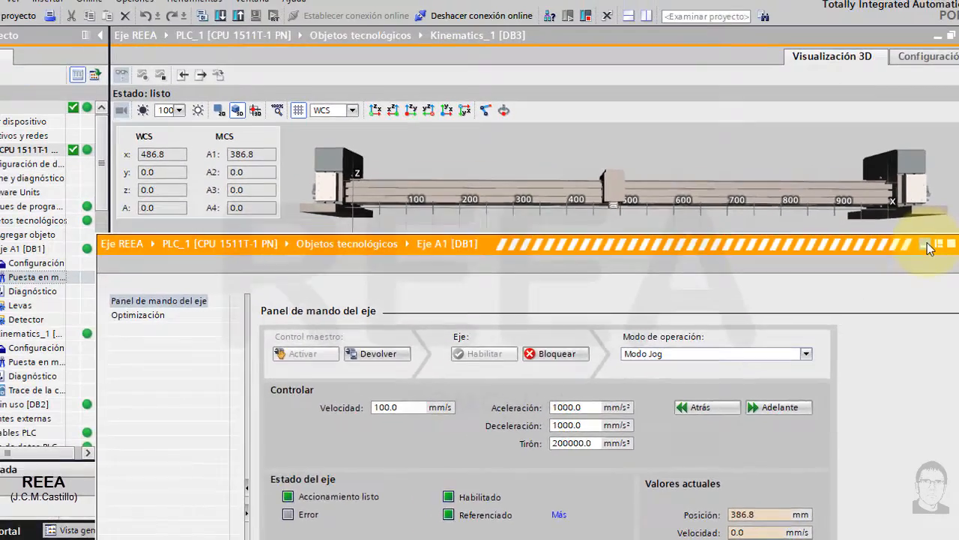
- Minimize the axis control panel, open the position limits in the Eje A1 configuration and activate the software limit switches
left_click(920, 171)
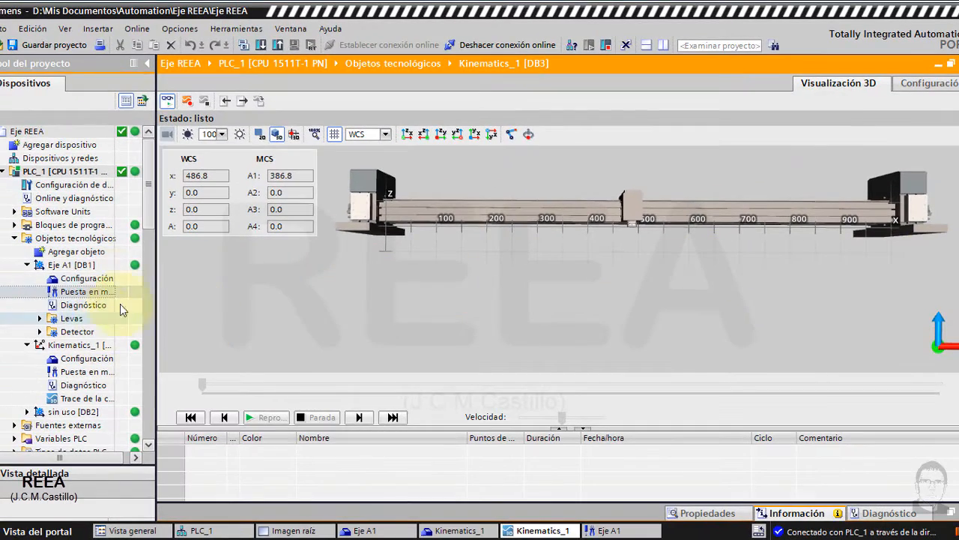
double_click(67, 281)
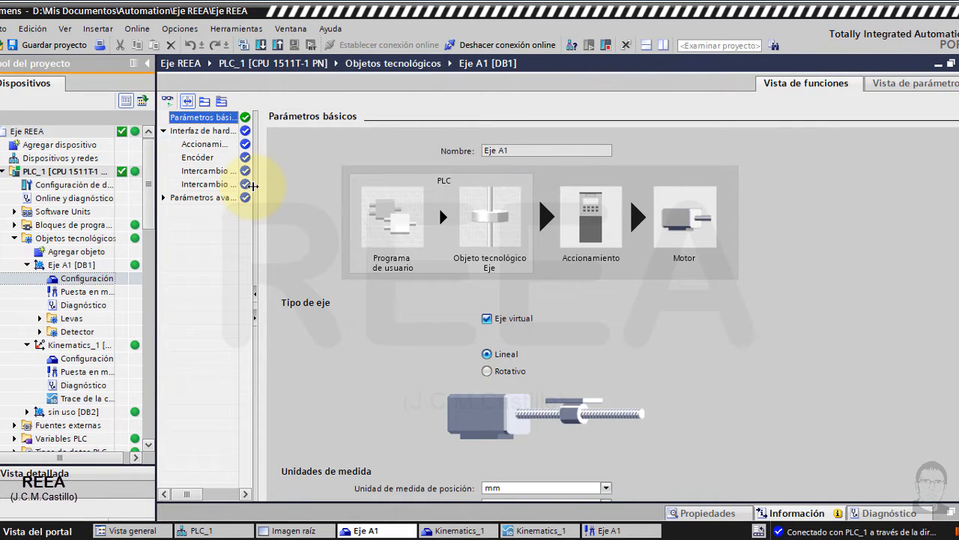
left_click_drag(253, 186, 307, 186)
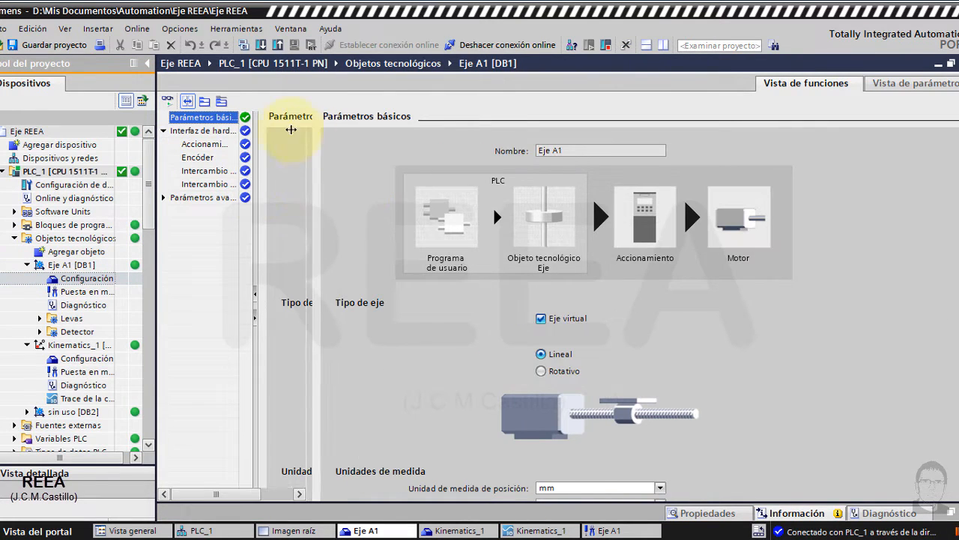
left_click(190, 184)
left_click(164, 198)
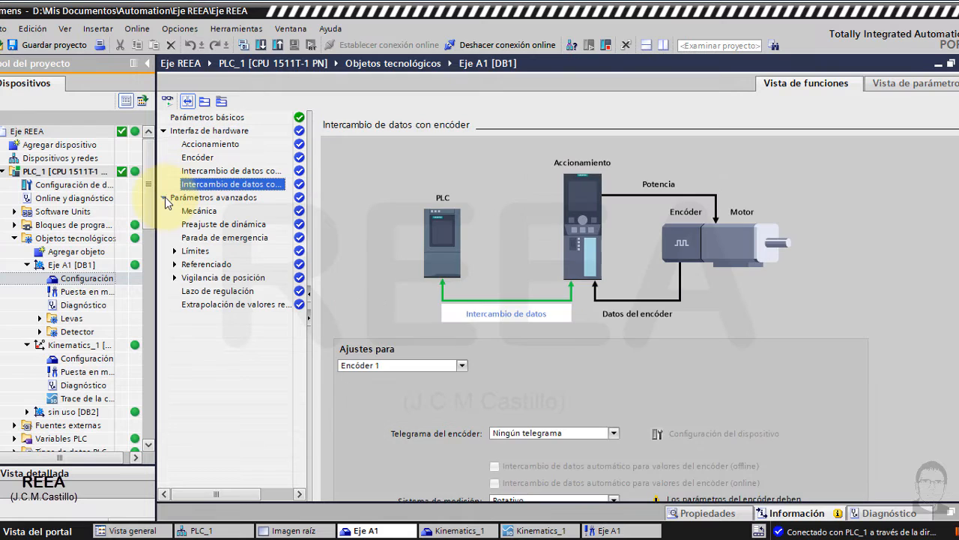
left_click(174, 252)
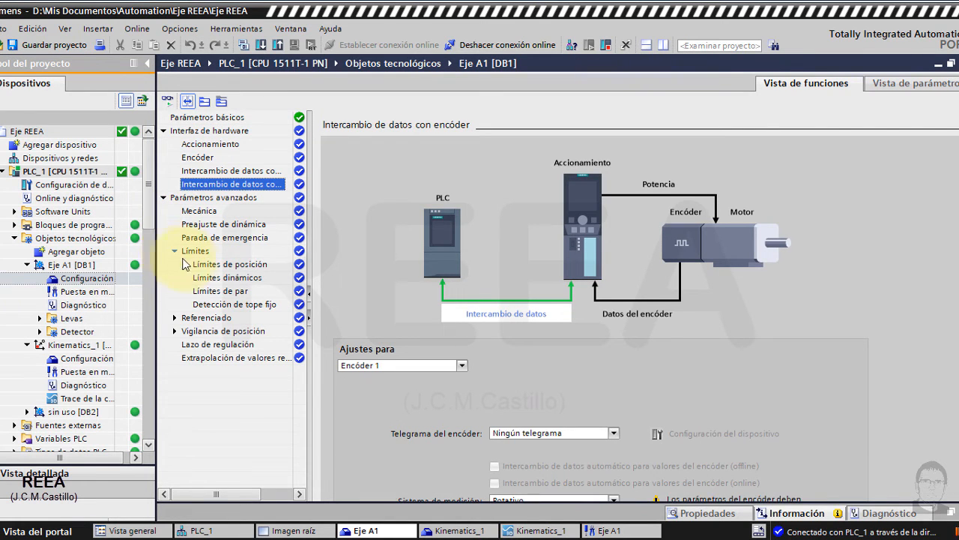
left_click(192, 259)
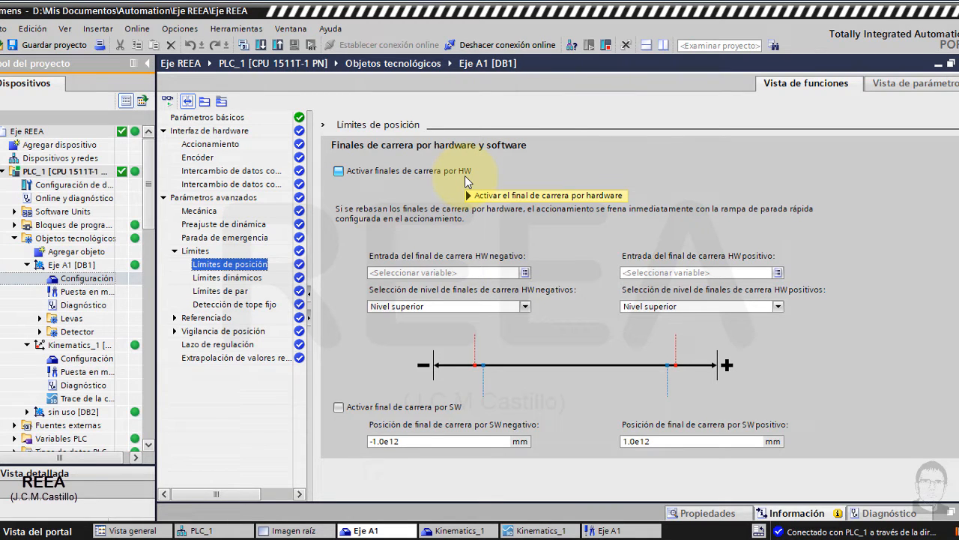
mouse_move(465, 180)
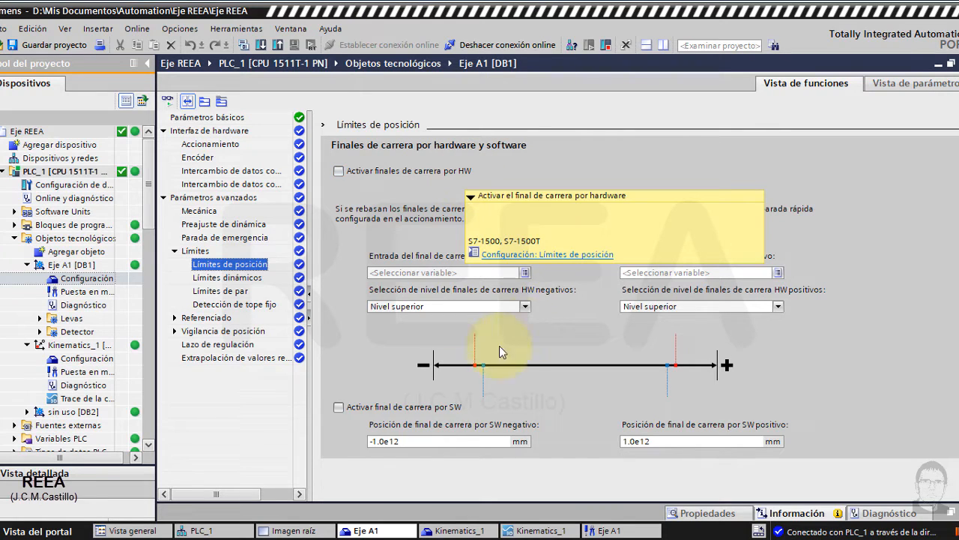
left_click(337, 410)
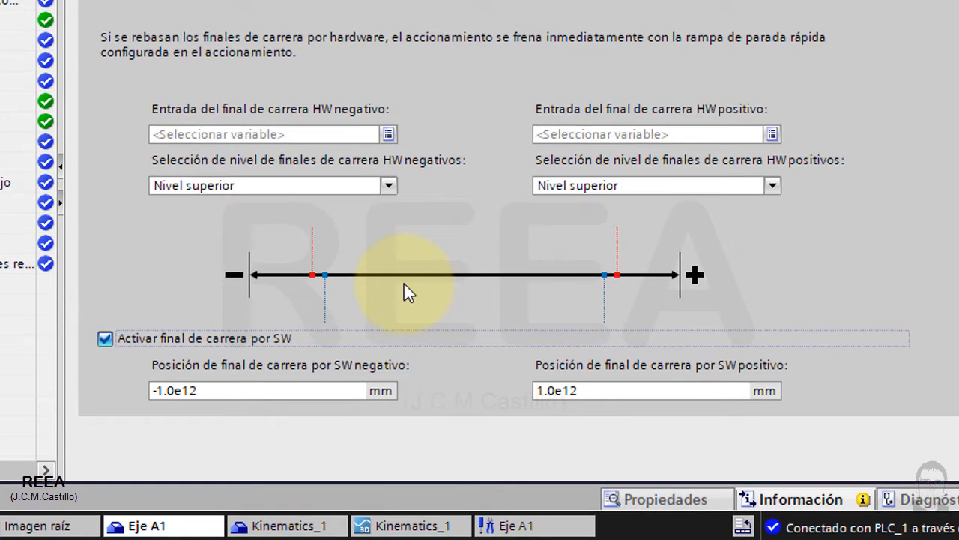
- Set Eje A1's negative software limit to -20 mm and the positive one to 950 mm, and close its configuration
left_click(214, 390)
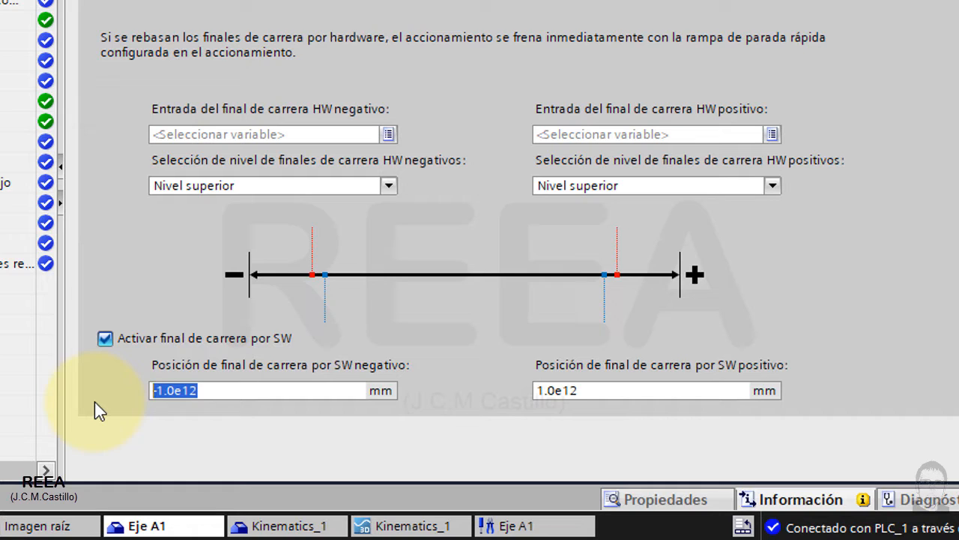
type("-20")
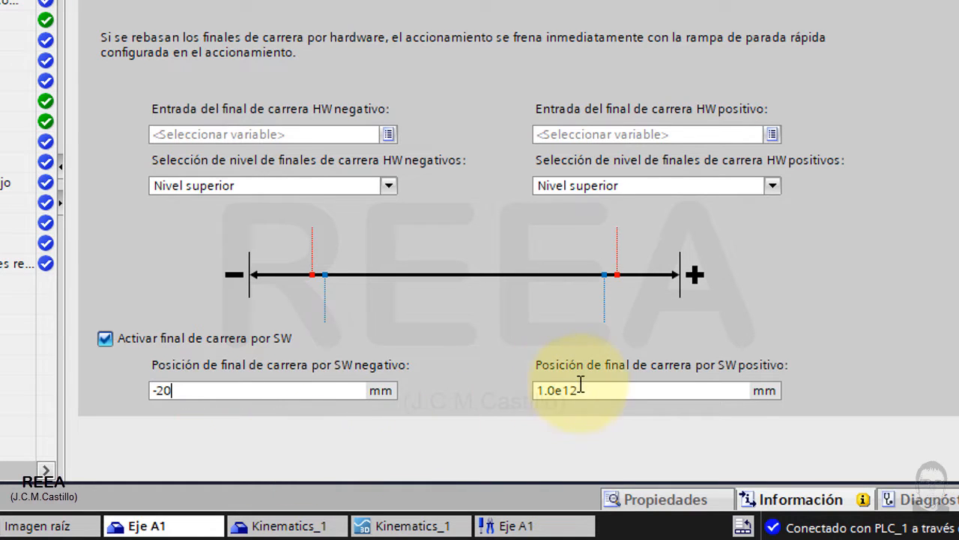
left_click(542, 389)
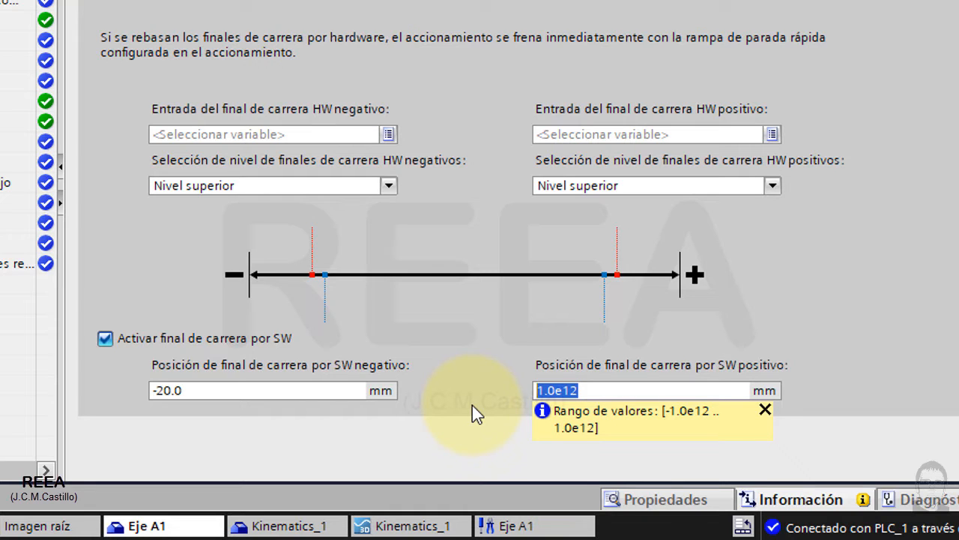
type("950")
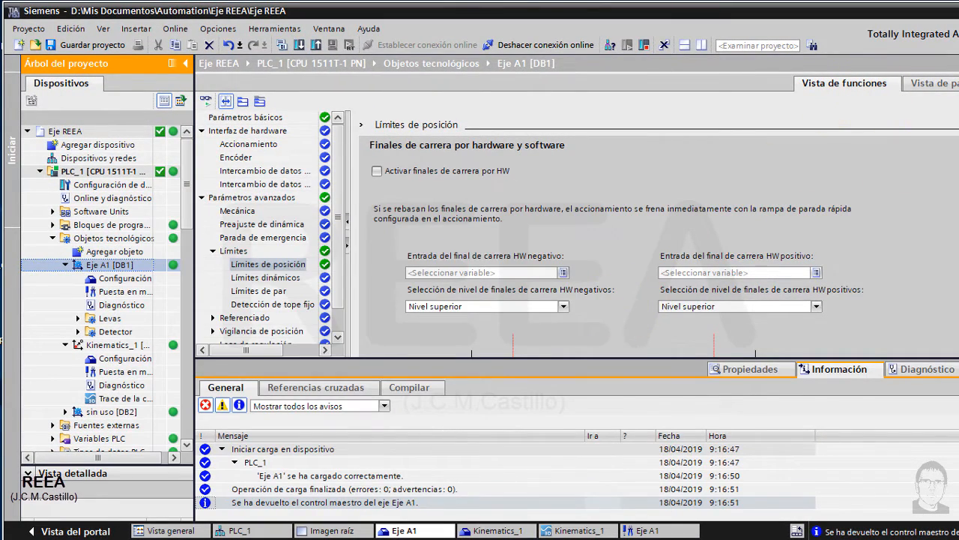
key("ctrl+F4")
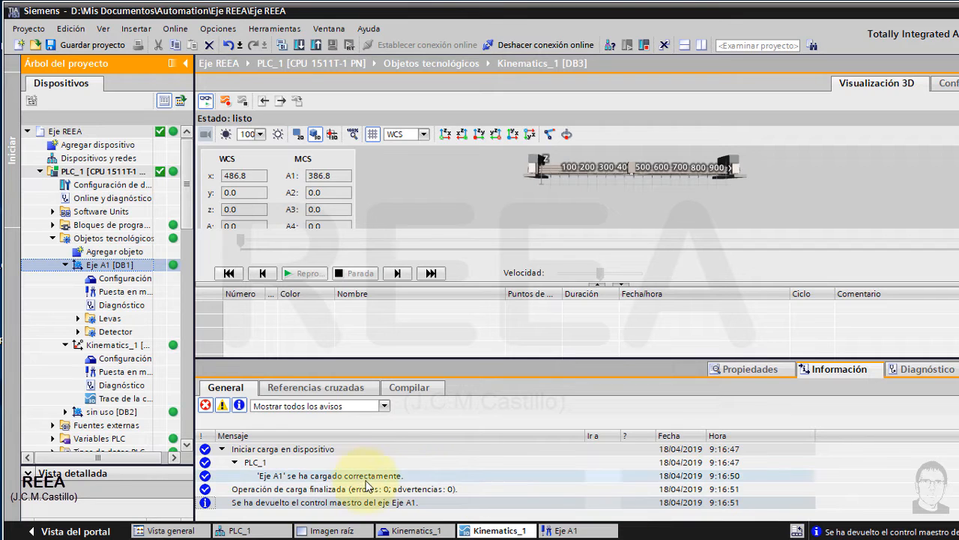
- Enlarge the Kinematics_1 3D view by collapsing the messages area and place the Eje A1 commissioning window beneath the portal
double_click(118, 292)
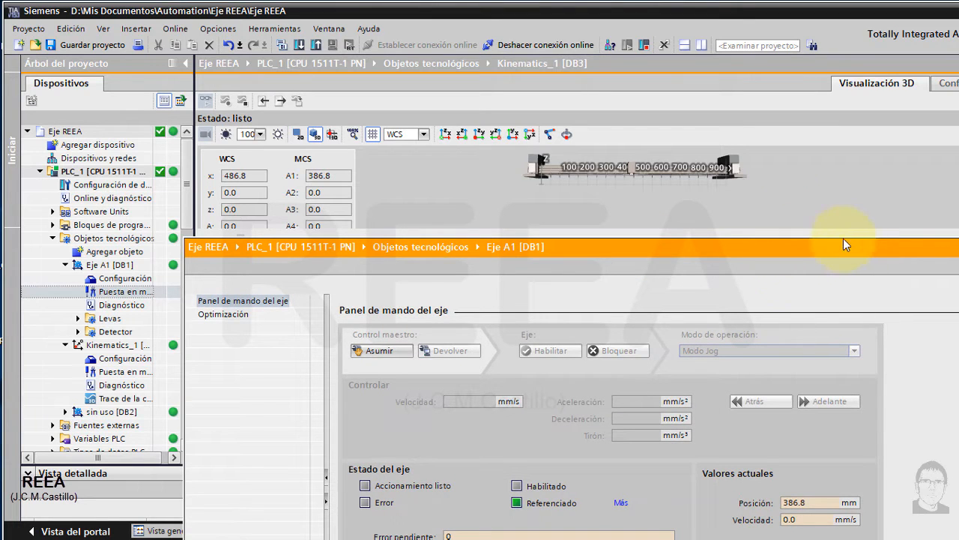
left_click(958, 246)
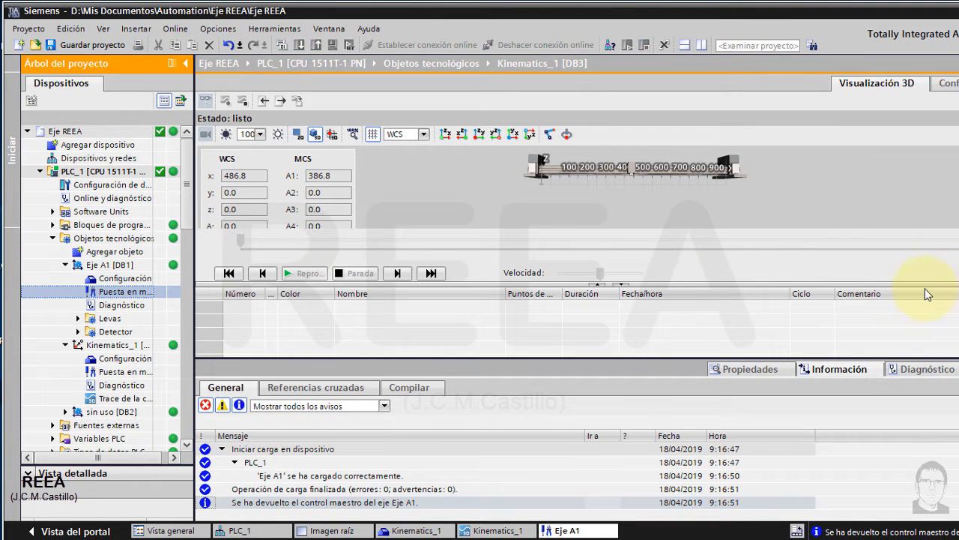
left_click(958, 368)
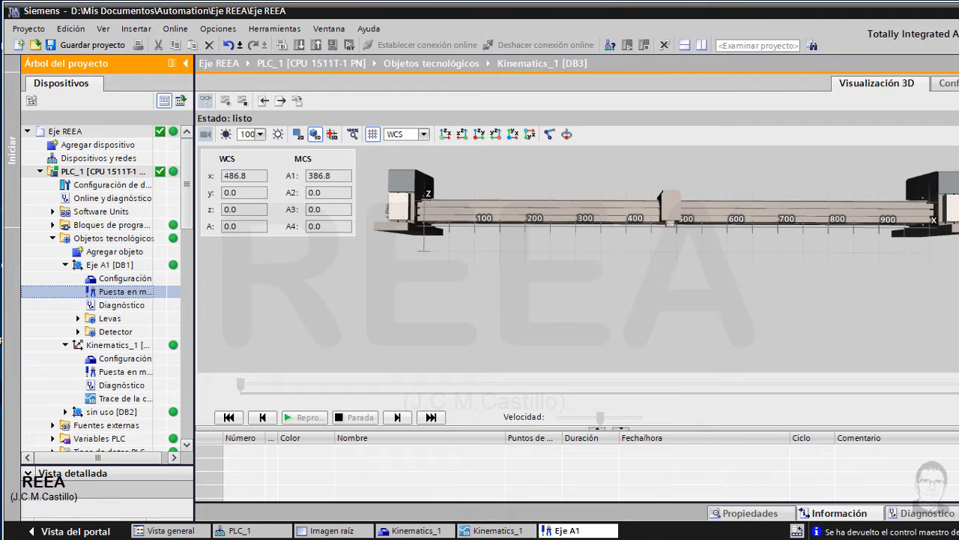
left_click(501, 536)
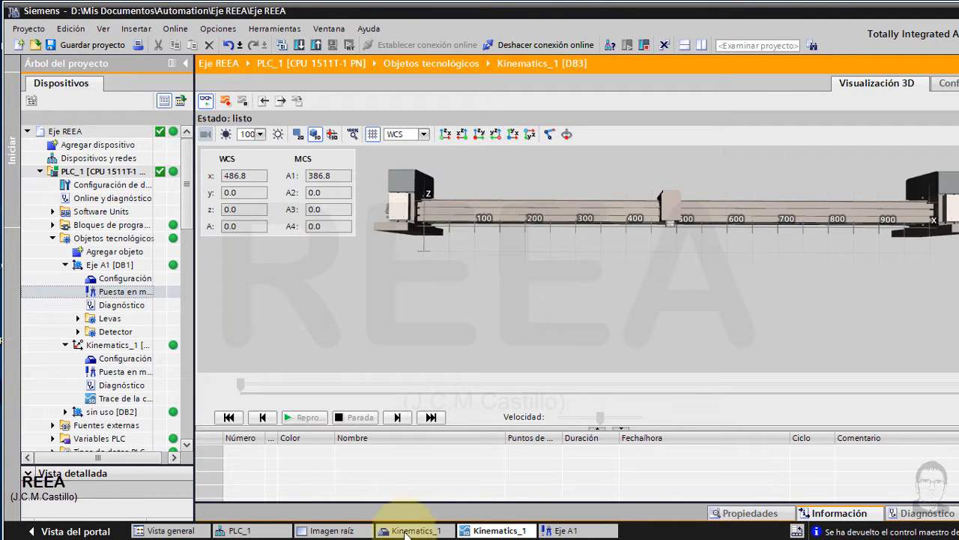
double_click(124, 292)
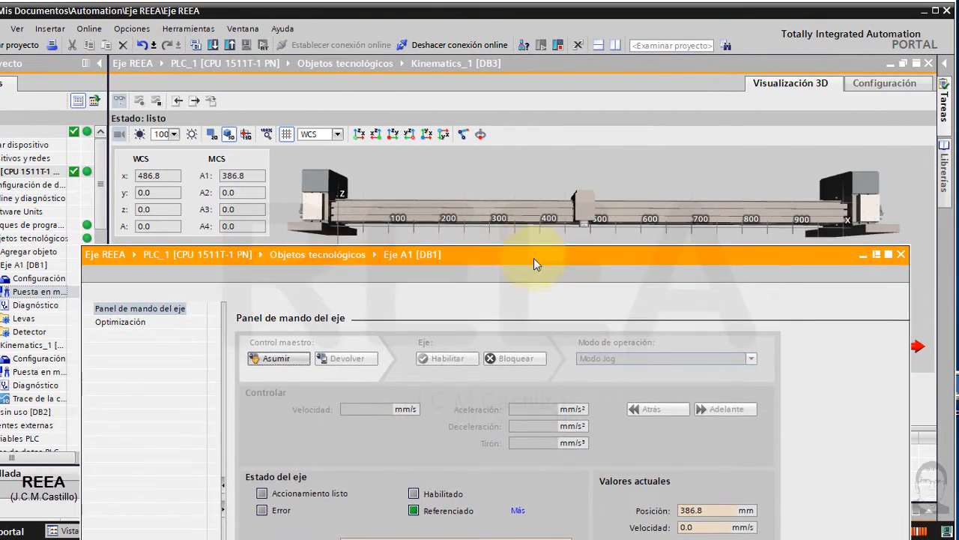
left_click_drag(534, 263, 538, 277)
- Activate master control for Eje A1, enable the axis and jog the carriage backward to about 280 mm
left_click(282, 371)
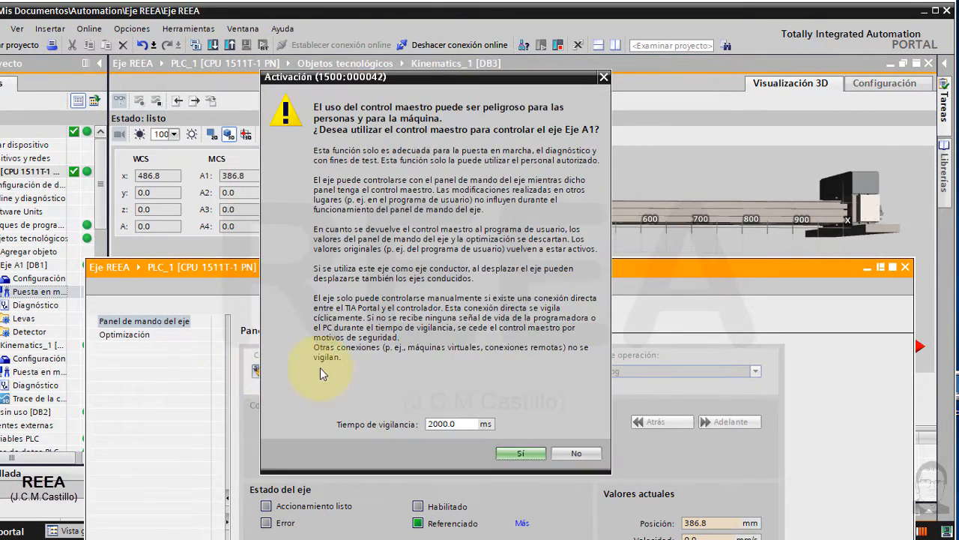
left_click(528, 453)
left_click(457, 371)
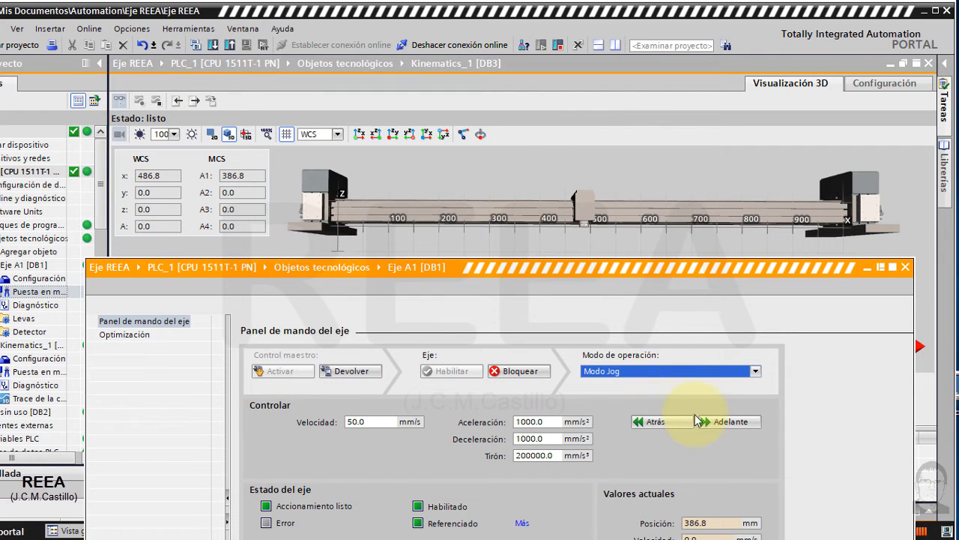
left_click_drag(667, 423, 675, 426)
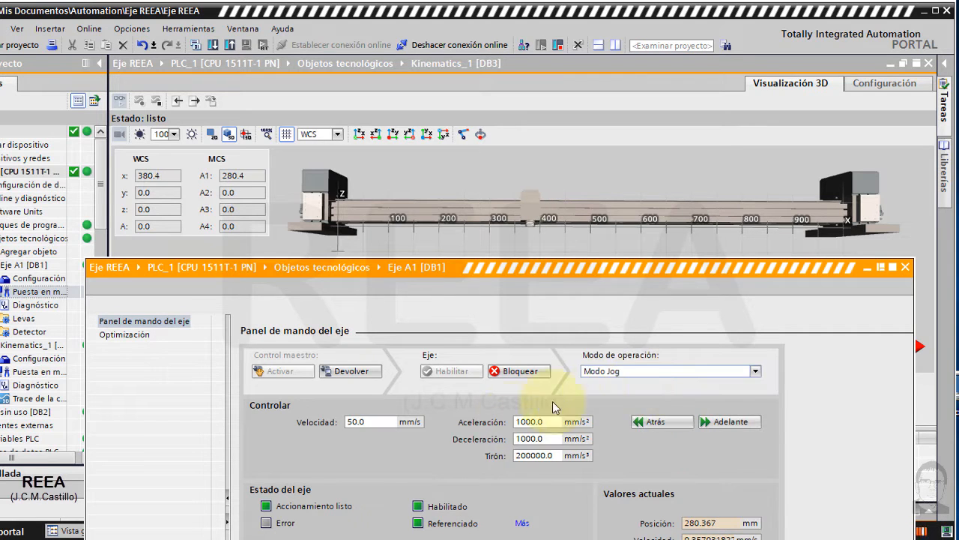
- Change the operating mode to Referenciado and home Eje A1 at position 0.0 mm
left_click(641, 375)
left_click(634, 390)
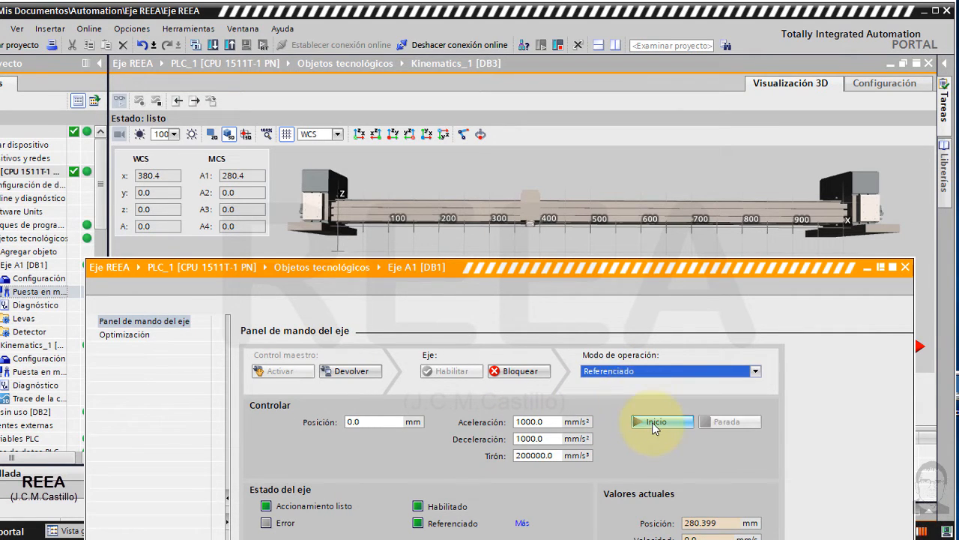
left_click(652, 422)
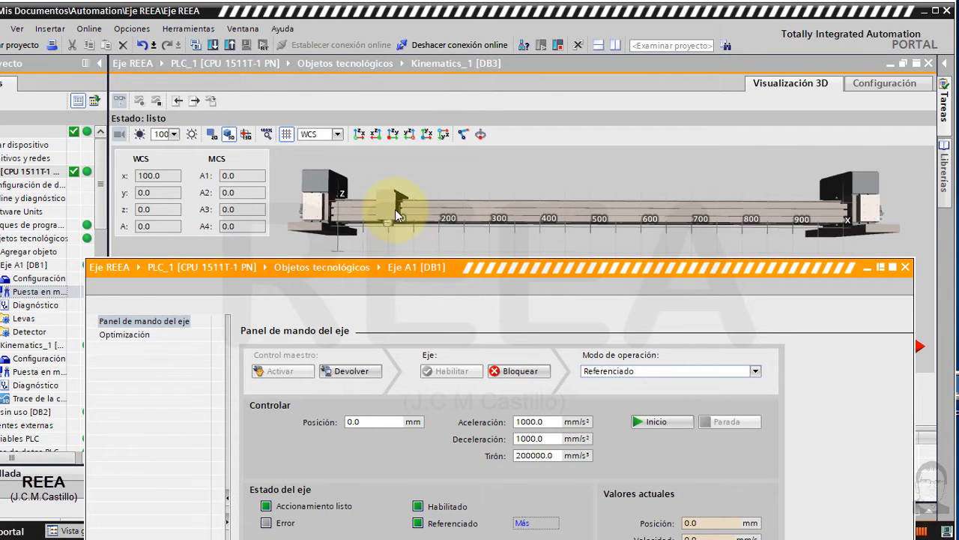
- Switch the operating mode to Modo Jog and jog the carriage backward as far as the negative software limit
left_click(682, 371)
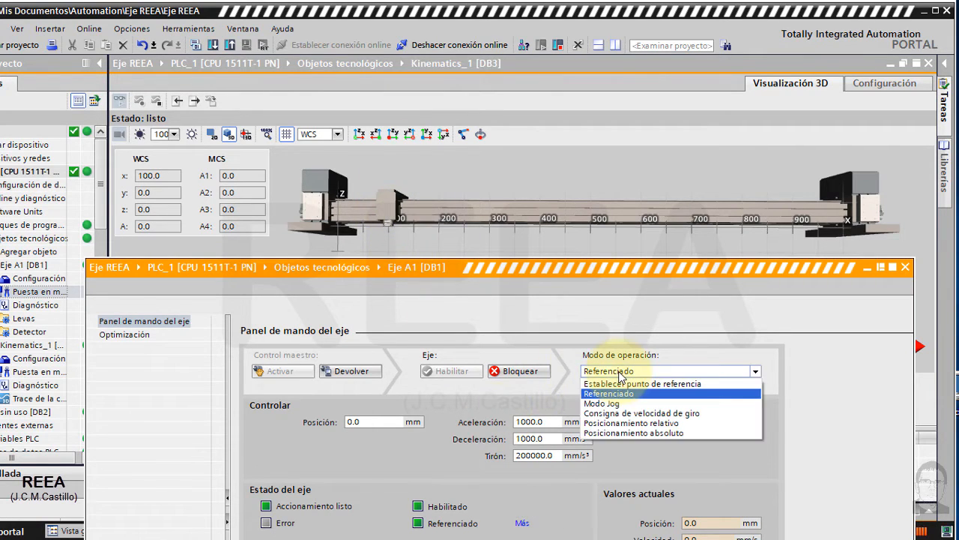
left_click(677, 402)
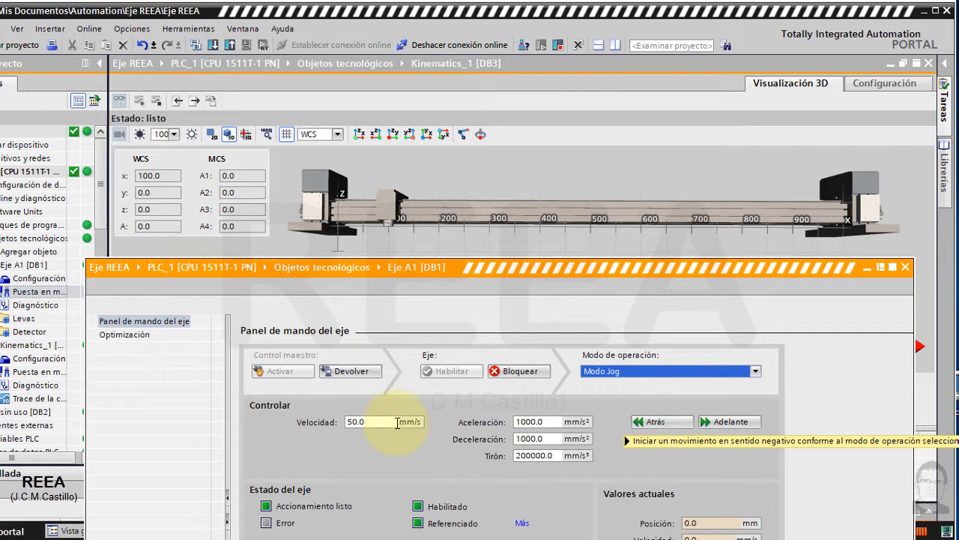
left_click(665, 423)
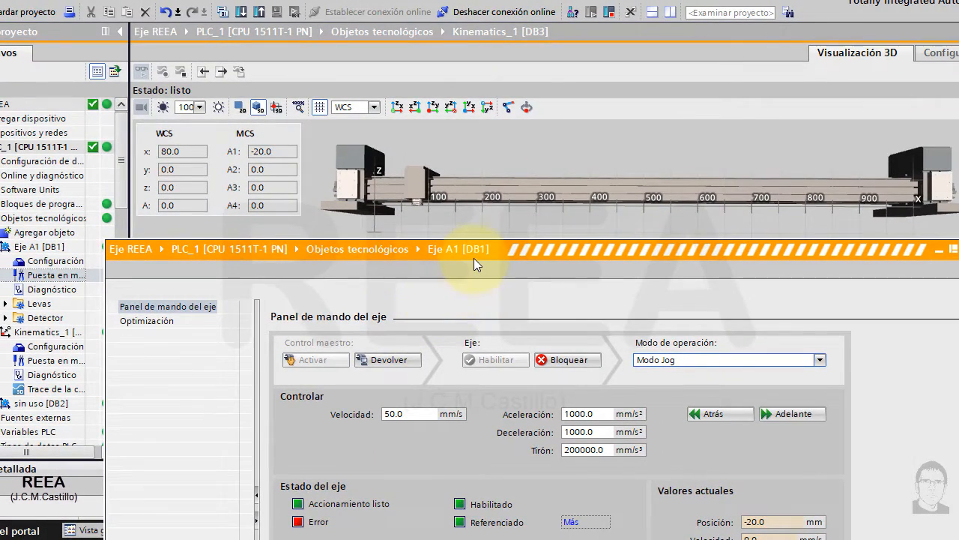
- Acknowledge the pending limit switch error and jog the carriage forward as far as the positive software limit
left_click_drag(474, 258, 478, 240)
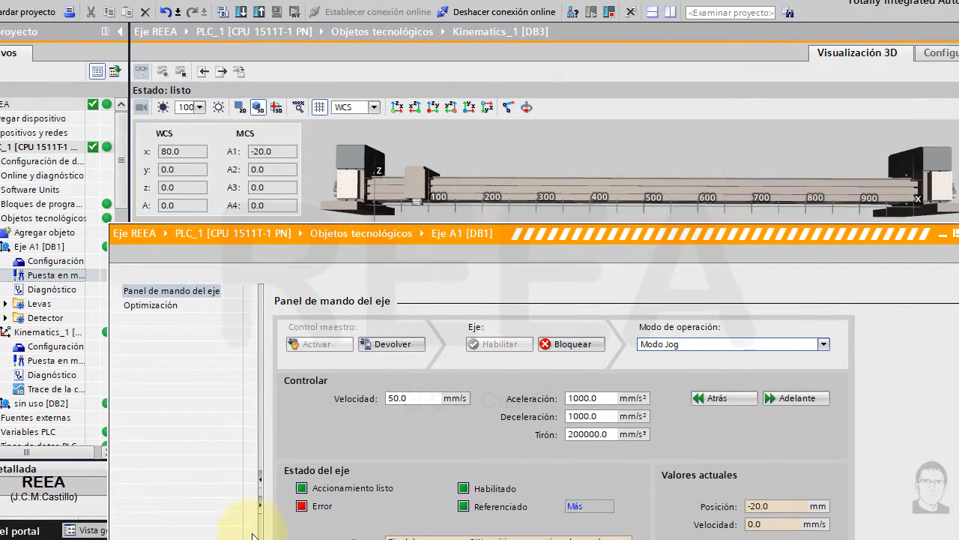
left_click_drag(385, 234, 380, 157)
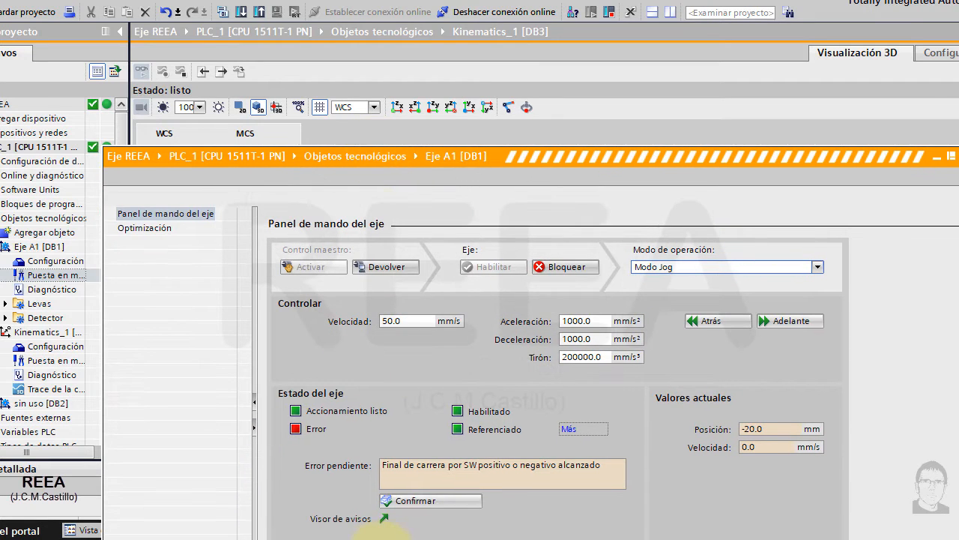
left_click(435, 502)
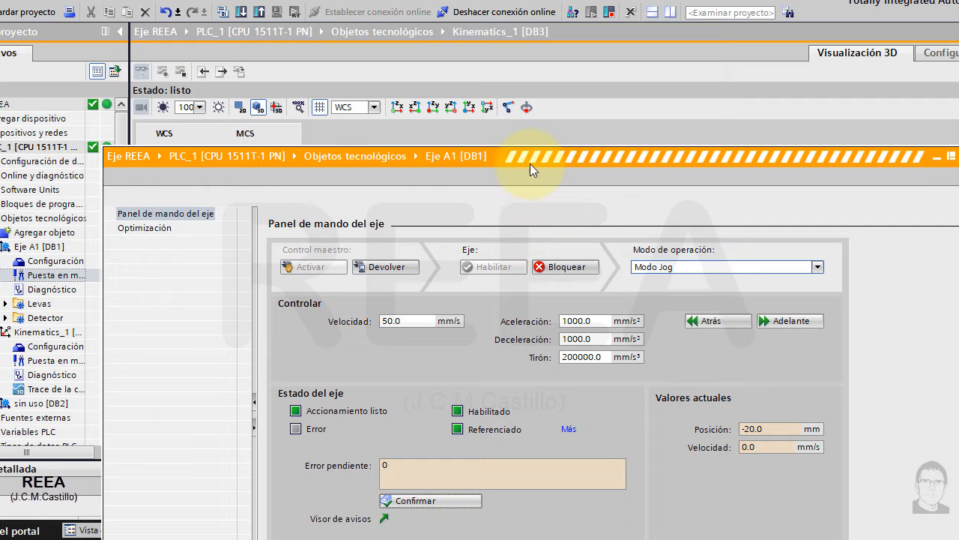
left_click_drag(478, 155, 445, 224)
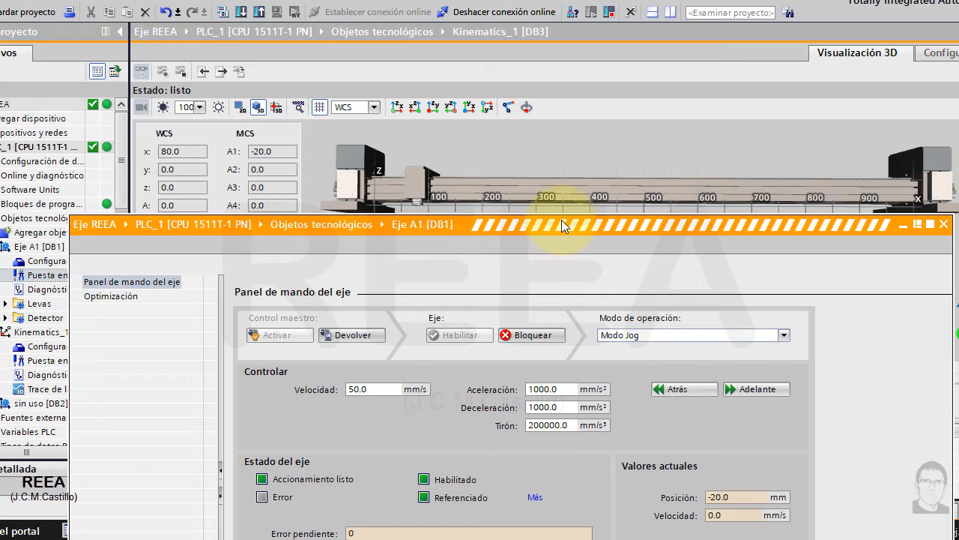
left_click(741, 392)
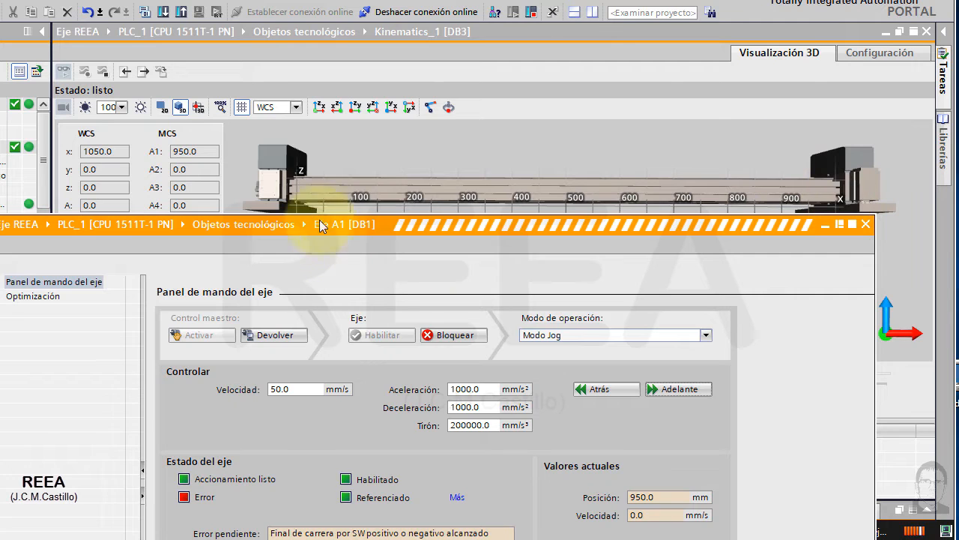
- Leave the axis control panel and set Eje A1's software limit positions to 900 mm positive and -30 mm negative
left_click(845, 223)
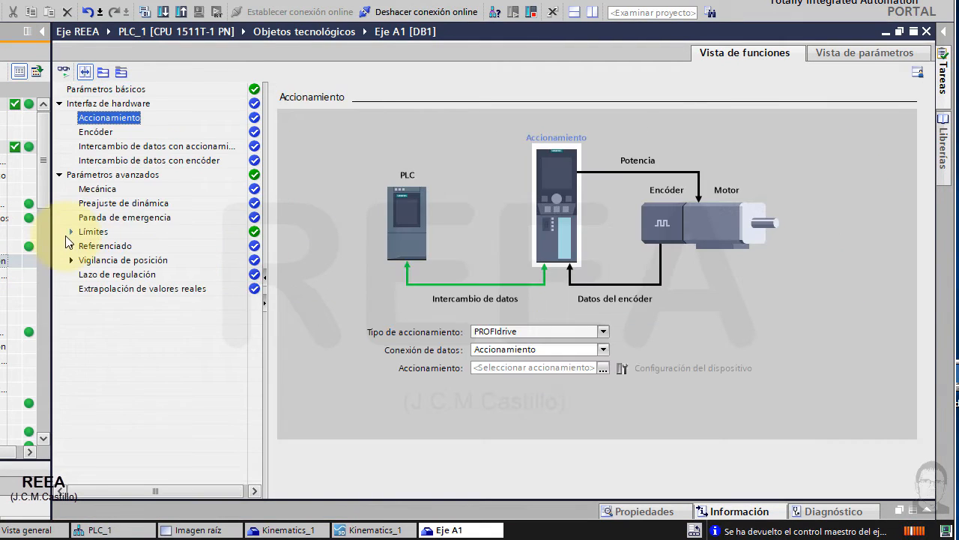
left_click(71, 231)
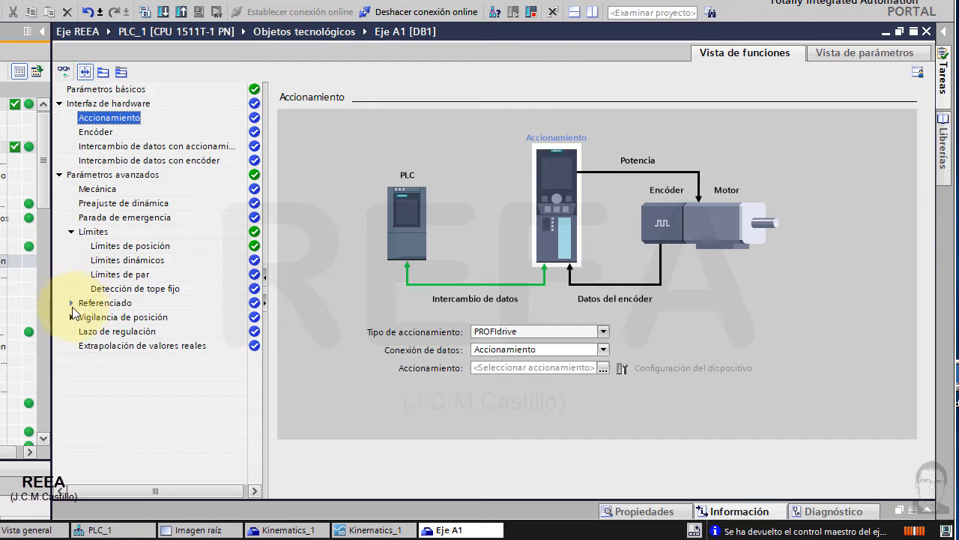
left_click(131, 247)
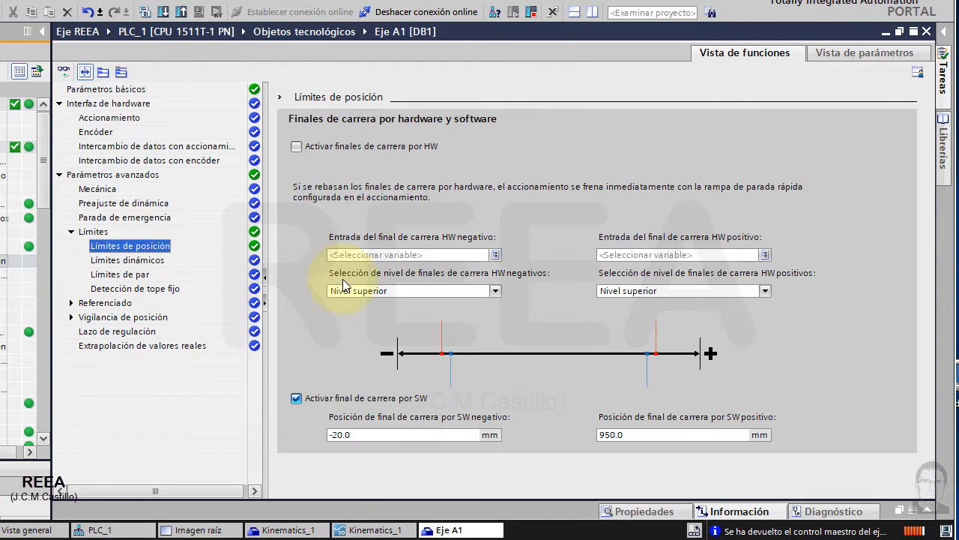
left_click(630, 432)
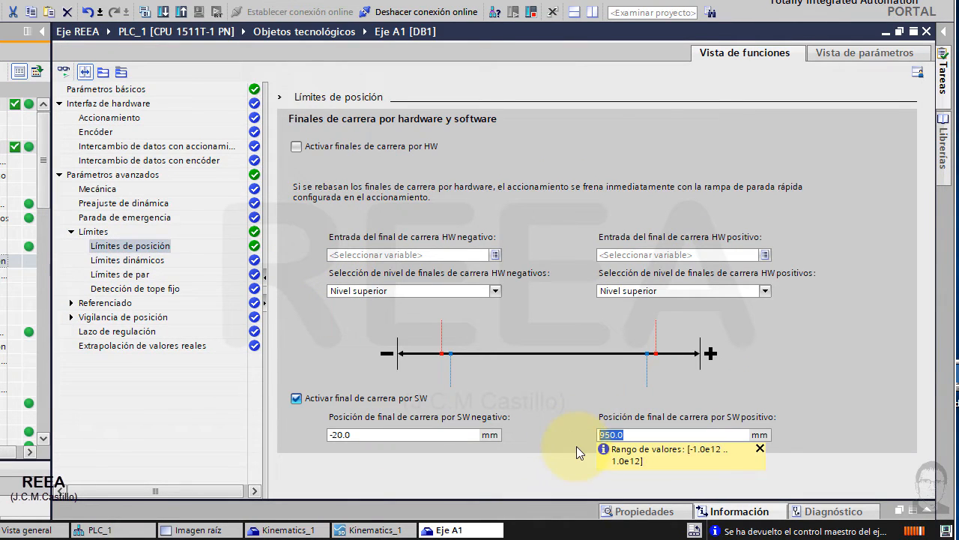
type("900")
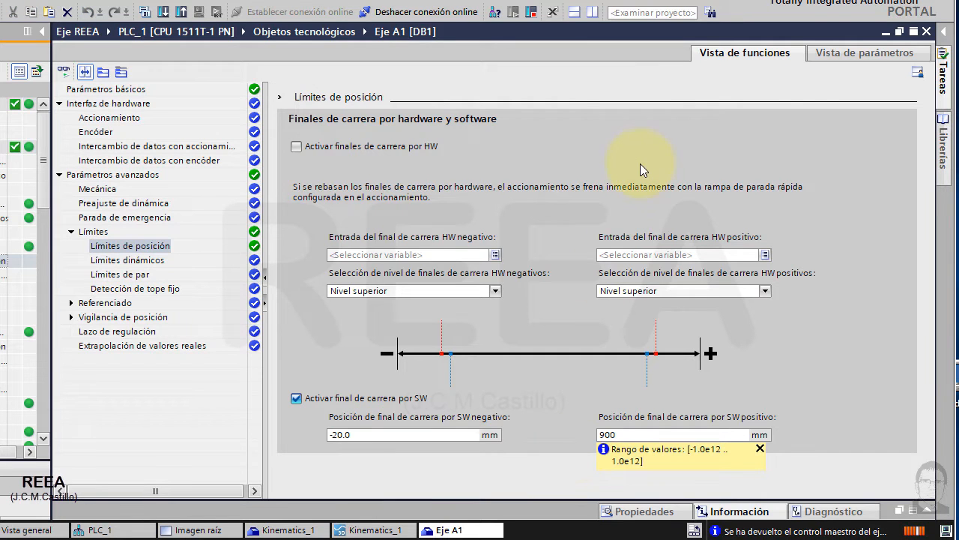
left_click(338, 436)
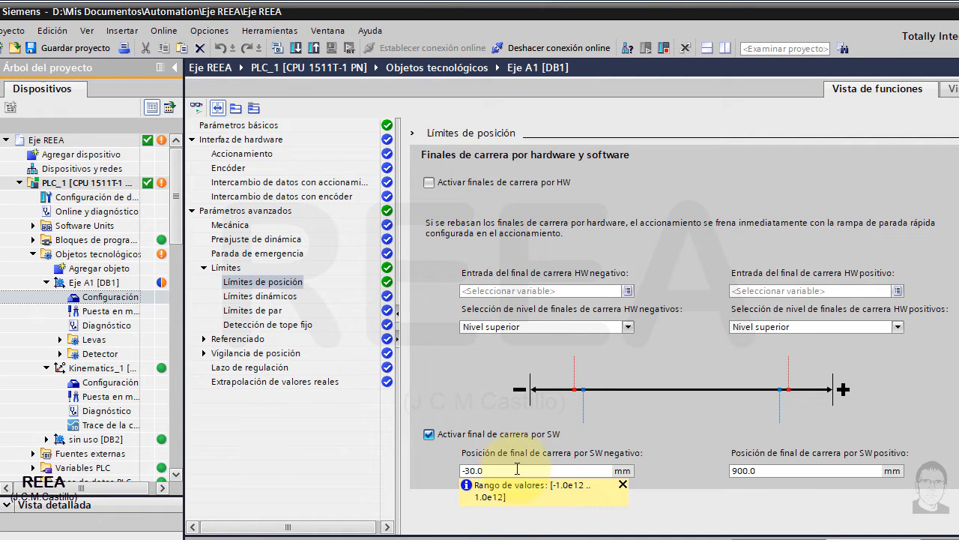
- Load the modified Eje A1 technology object into PLC_1
left_click(92, 282)
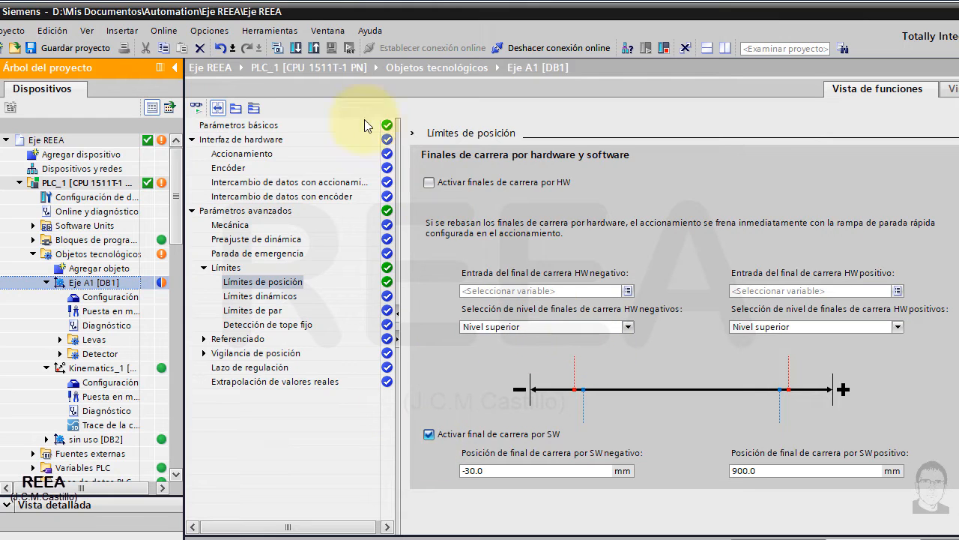
left_click(299, 51)
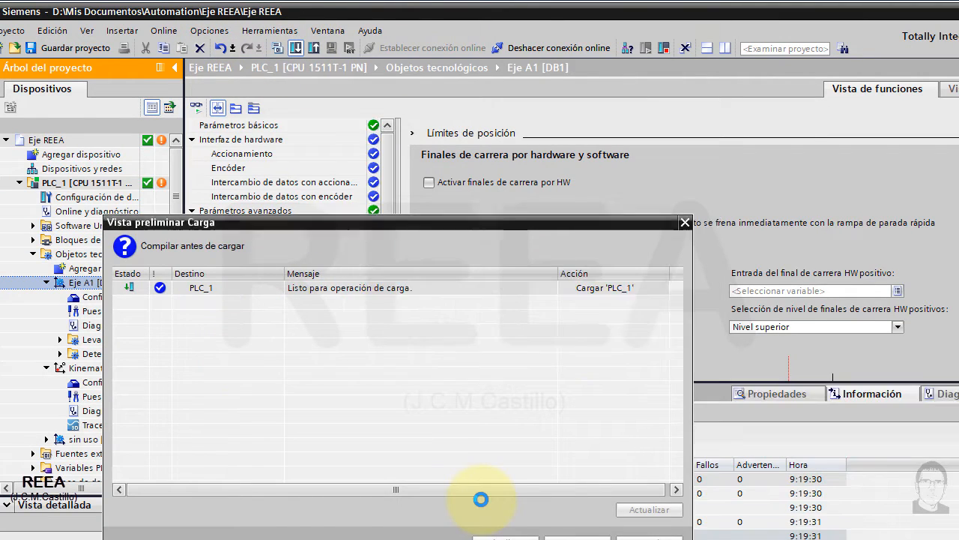
left_click(577, 534)
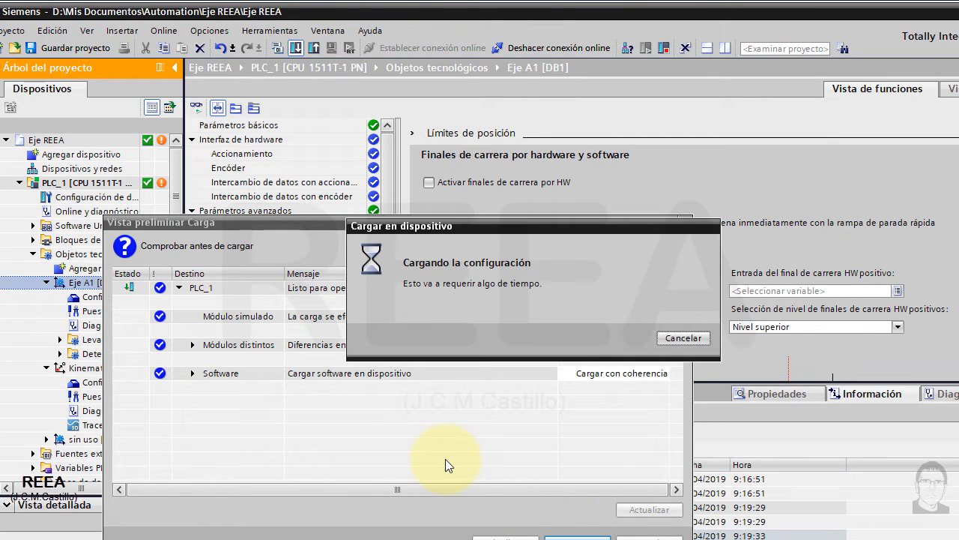
- Open the Eje A1 axis control panel, activate master control and move its window lower to uncover the editor behind it
double_click(109, 311)
left_click(416, 204)
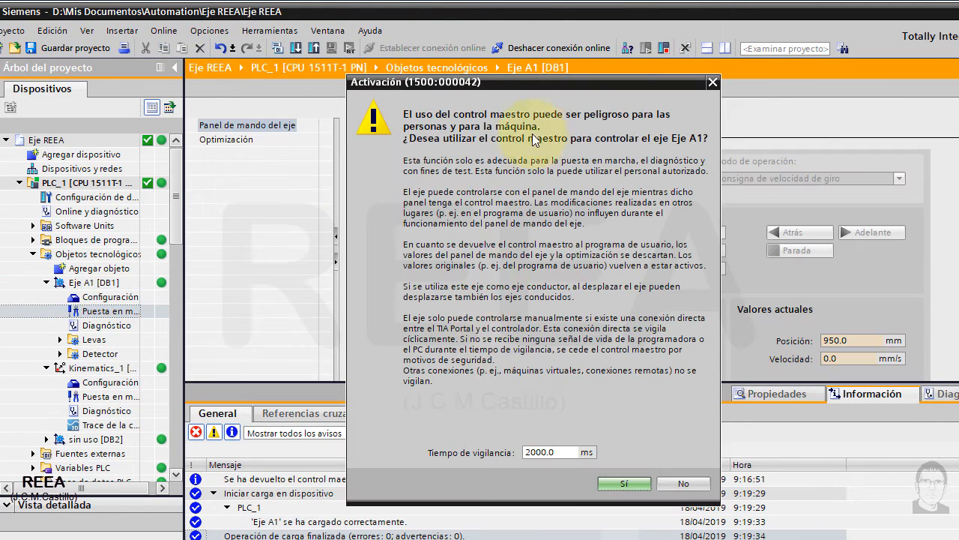
left_click(624, 484)
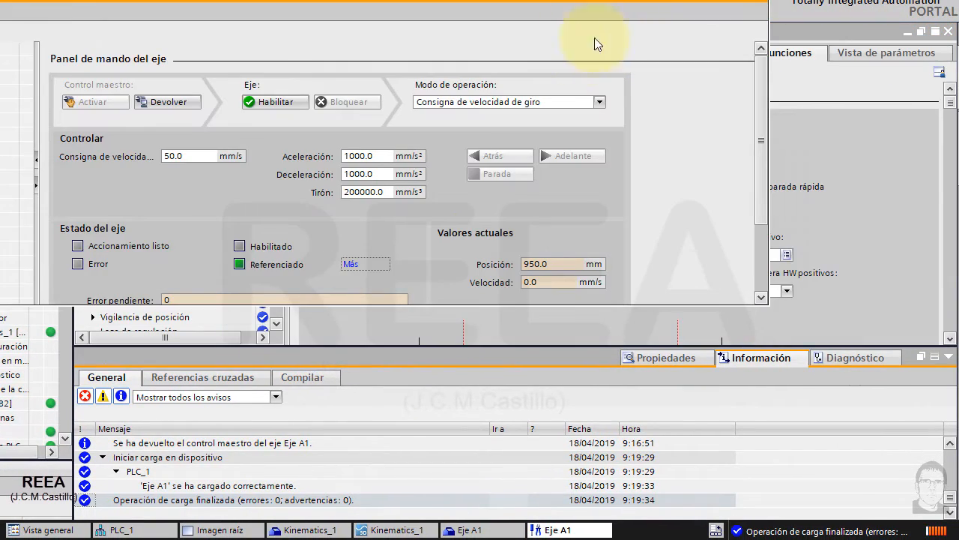
left_click_drag(248, 1, 337, 269)
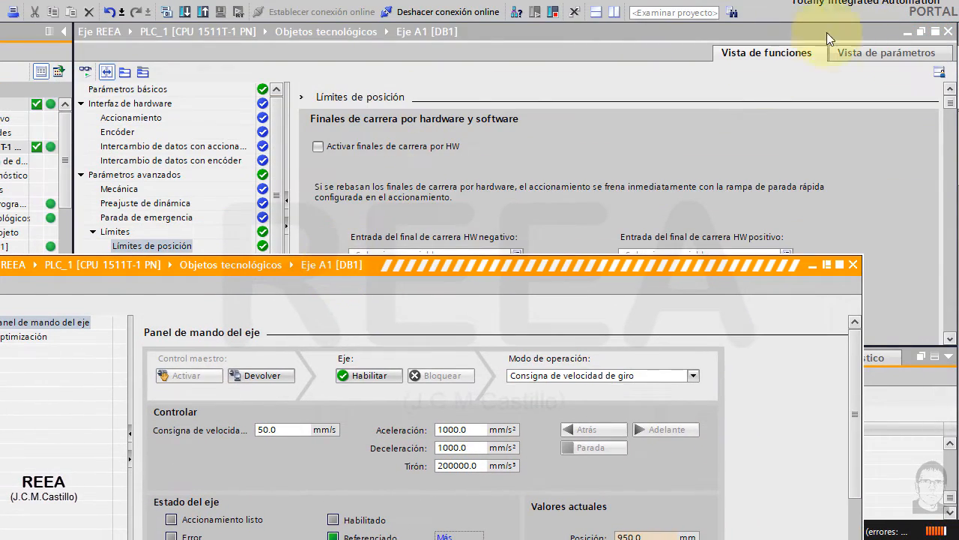
- Close the Eje A1 configuration editor to uncover the Kinematics_1 3D view and enable the axis in its control panel
left_click(948, 31)
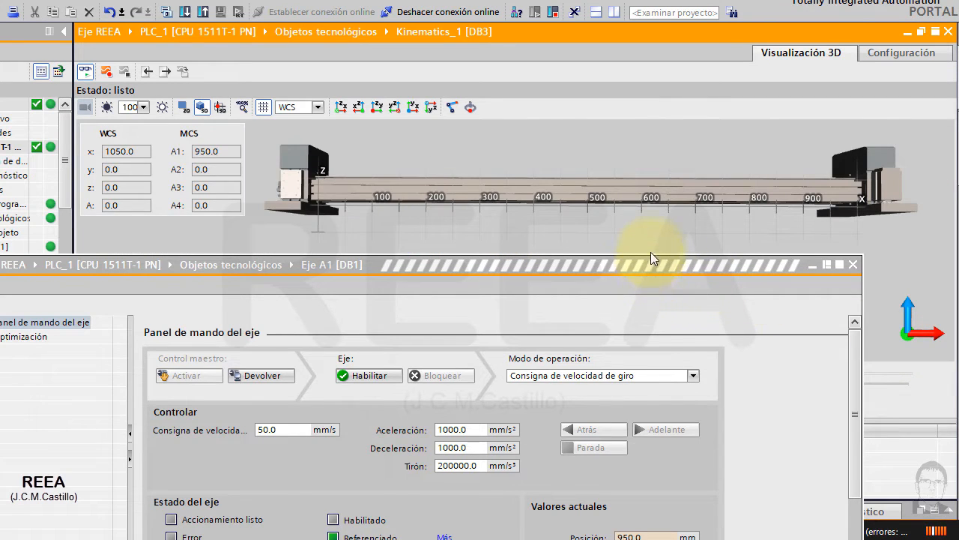
left_click(599, 266)
left_click(377, 375)
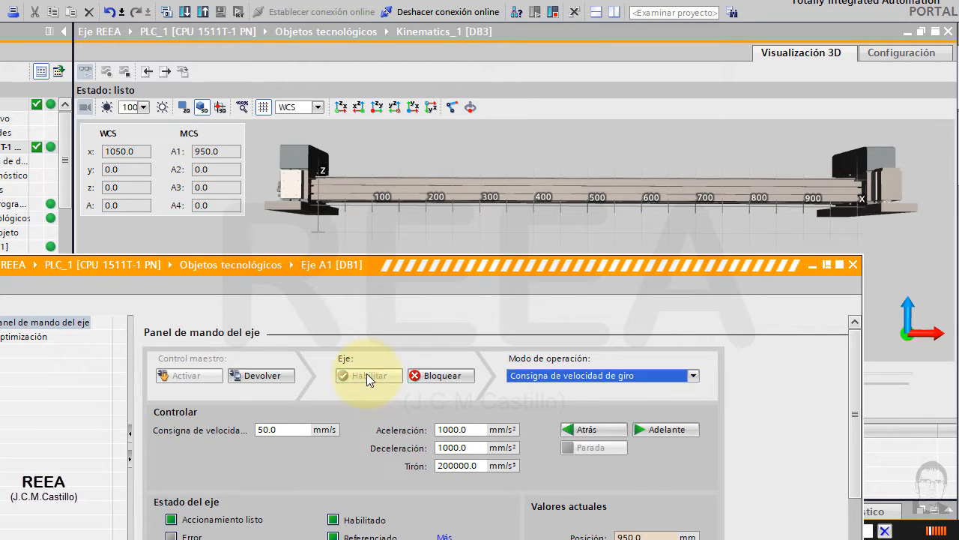
- Home Eje A1 to position 0.0 mm using the Referenciado operating mode
left_click(613, 375)
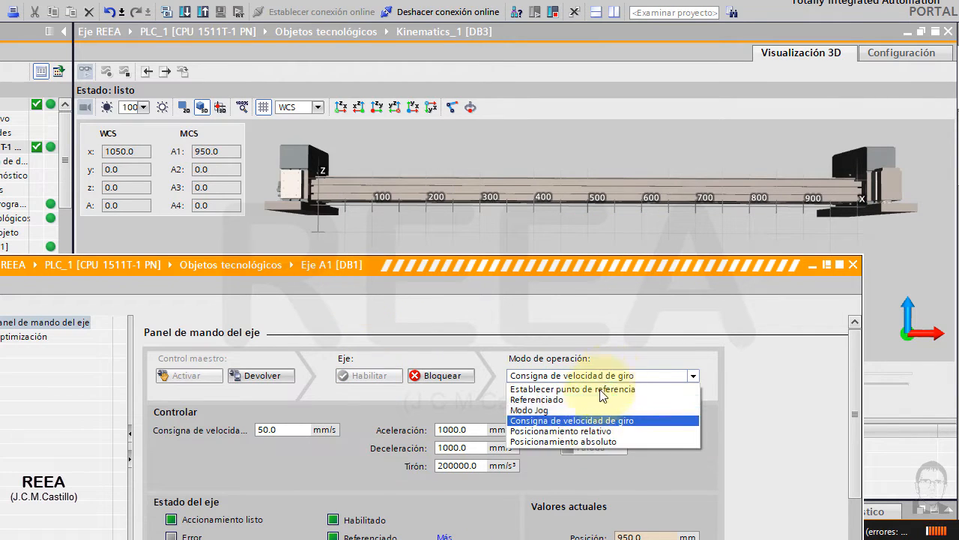
left_click(581, 409)
left_click(549, 375)
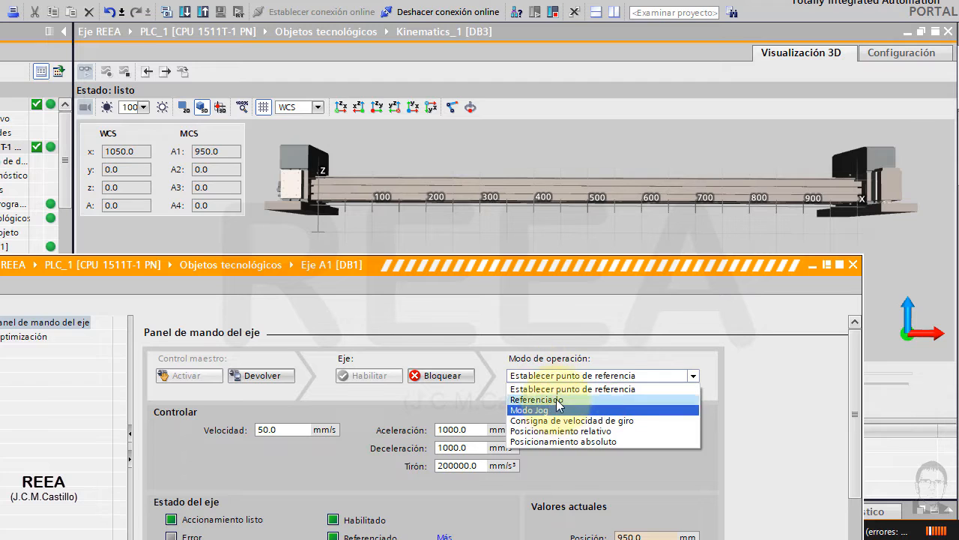
left_click(559, 397)
left_click(595, 429)
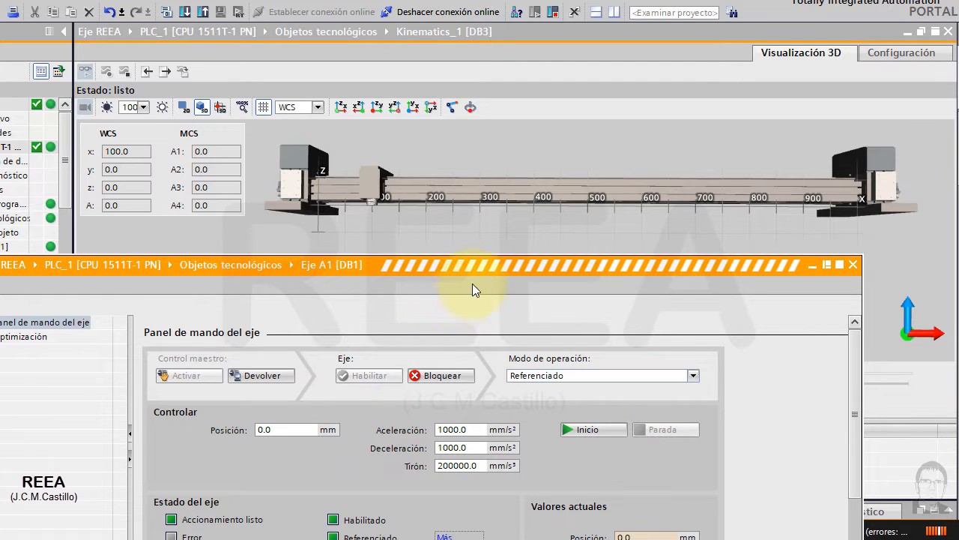
- Switch to Modo Jog, jog the carriage forward briefly and then back as far as the negative software limit
left_click(574, 376)
left_click(563, 410)
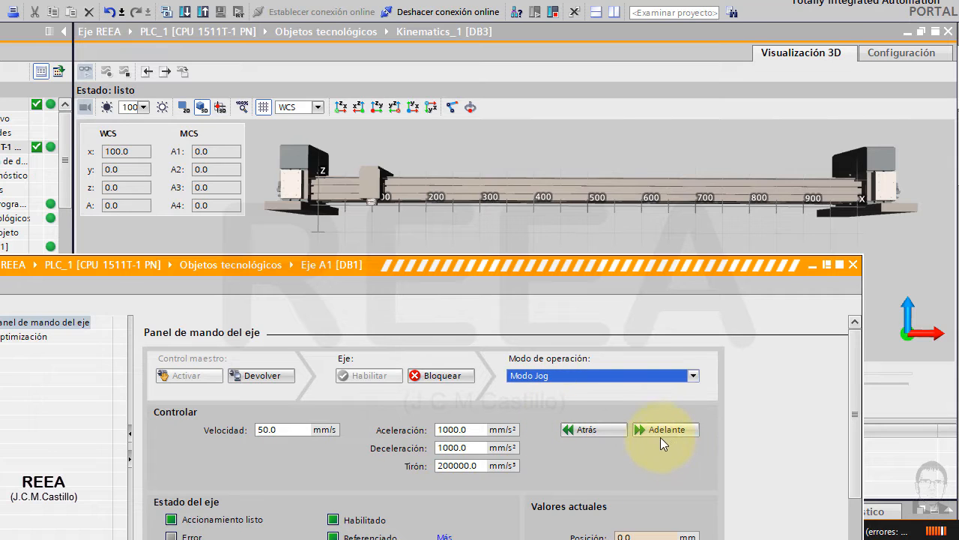
left_click(664, 432)
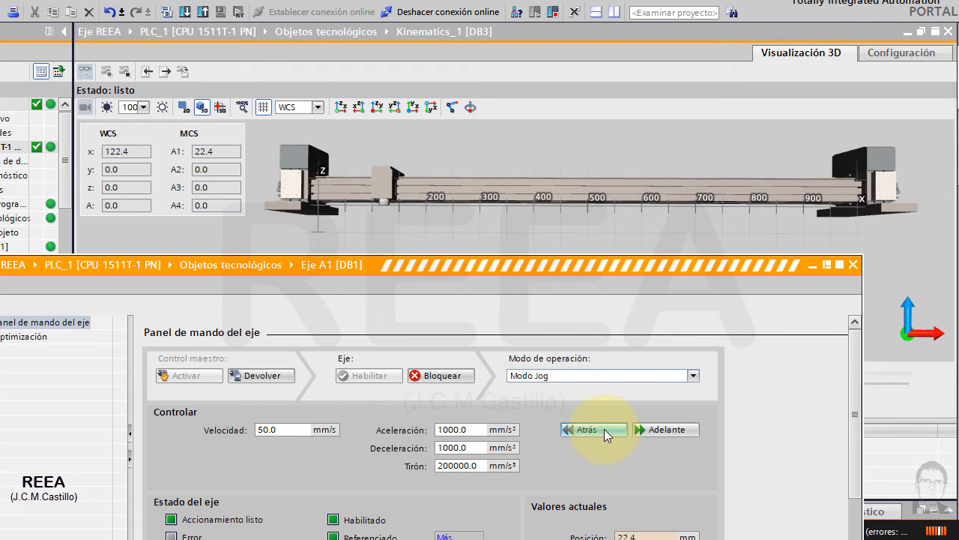
left_click(604, 432)
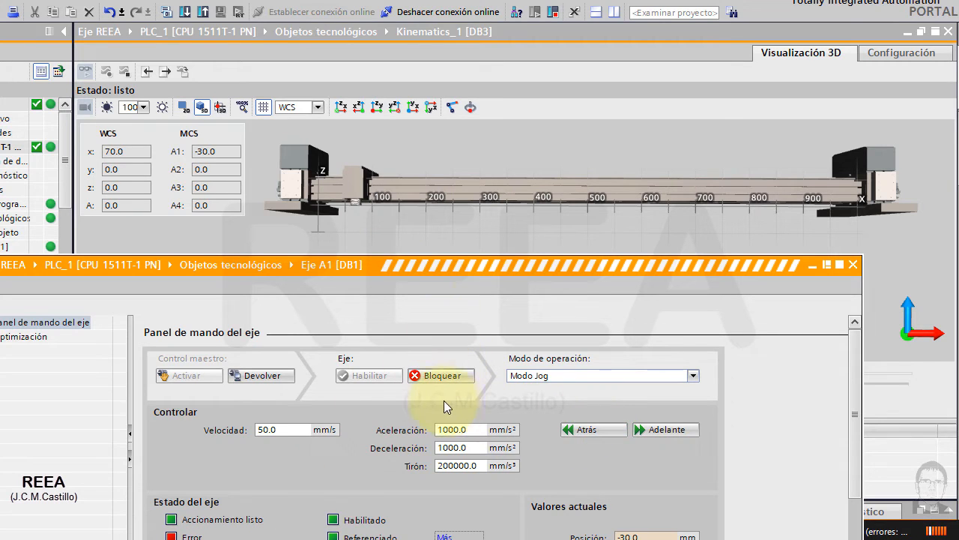
- Acknowledge the limit switch error, keep Modo Jog and jog the carriage forward to the positive software limit
left_click(517, 380)
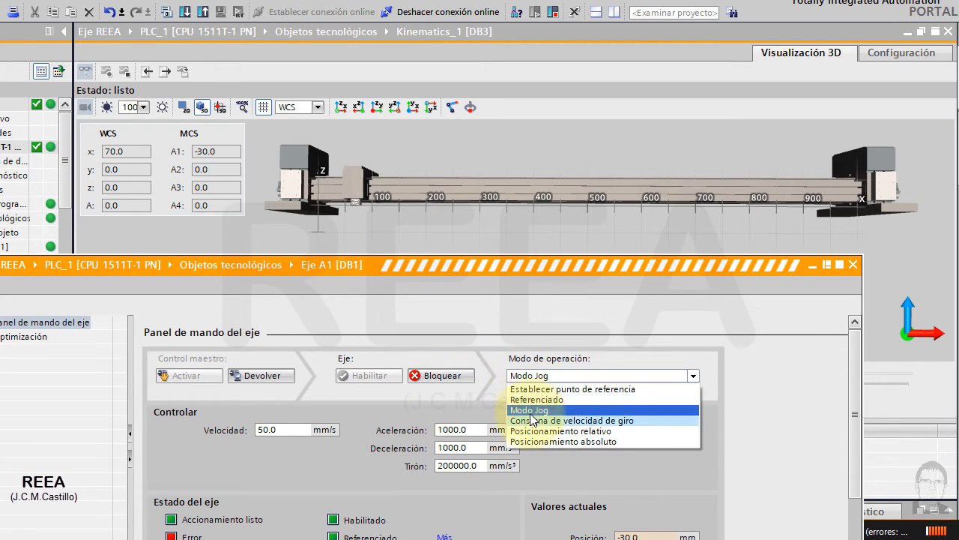
left_click(525, 407)
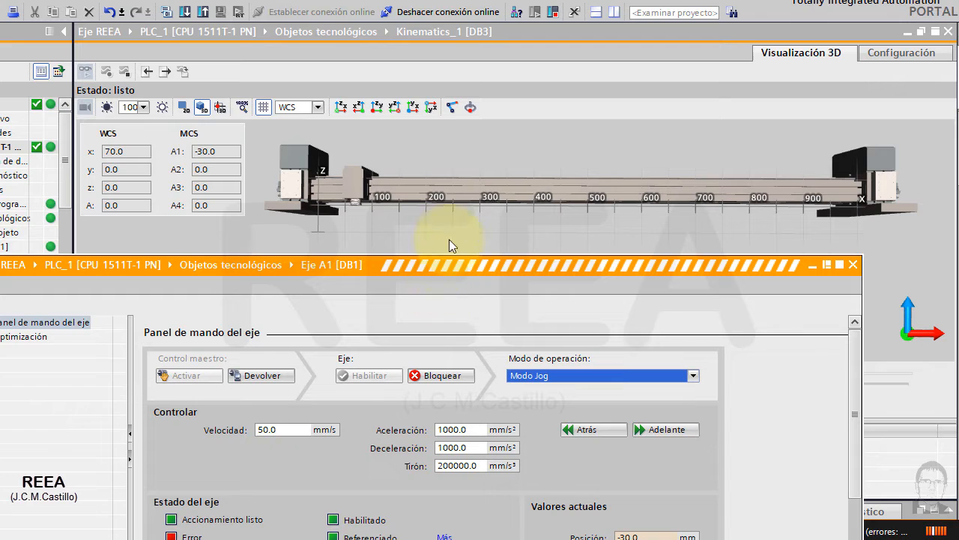
left_click_drag(371, 260, 375, 171)
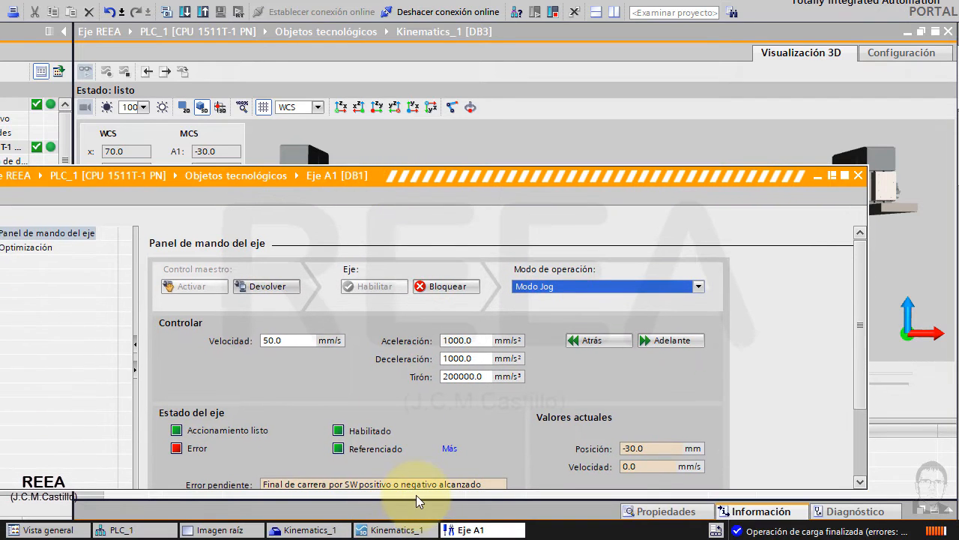
left_click(416, 529)
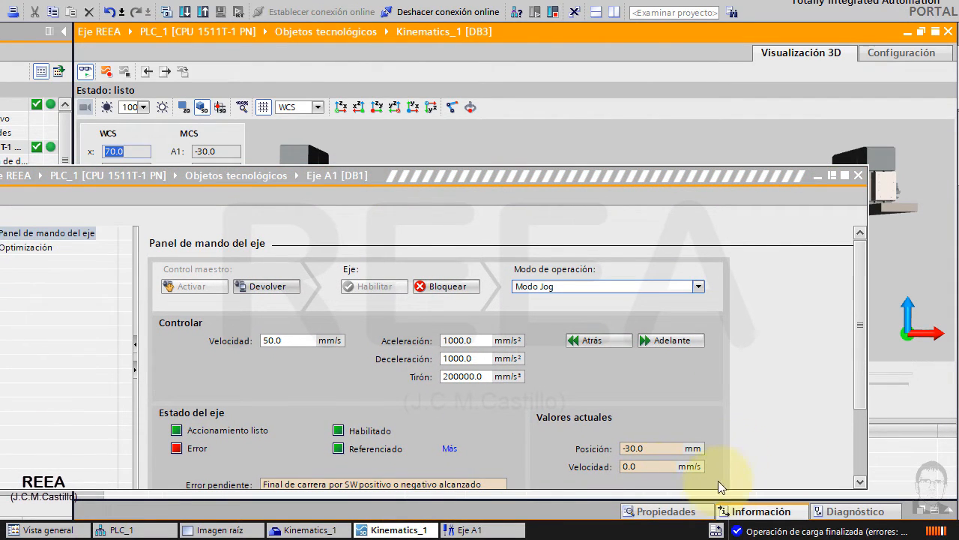
left_click_drag(743, 488, 741, 527)
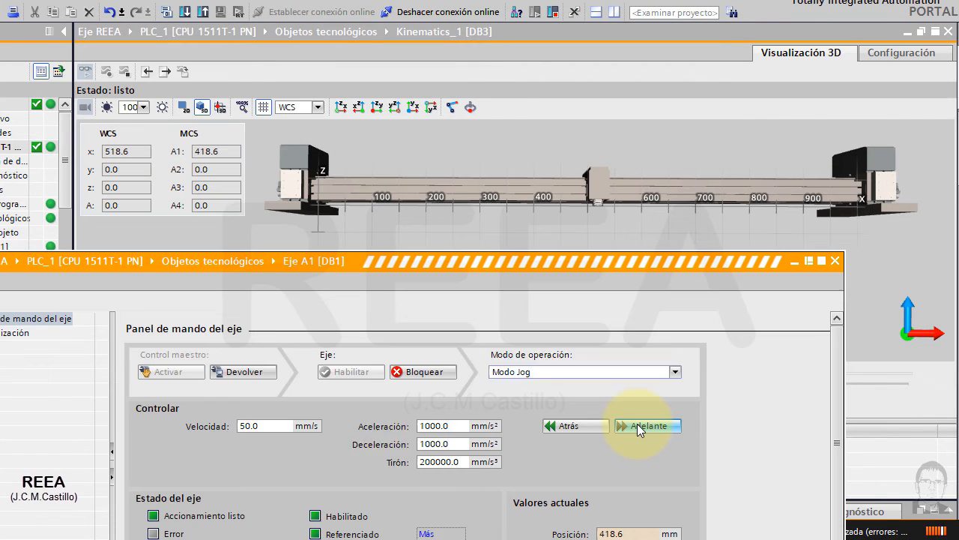
left_click(637, 423)
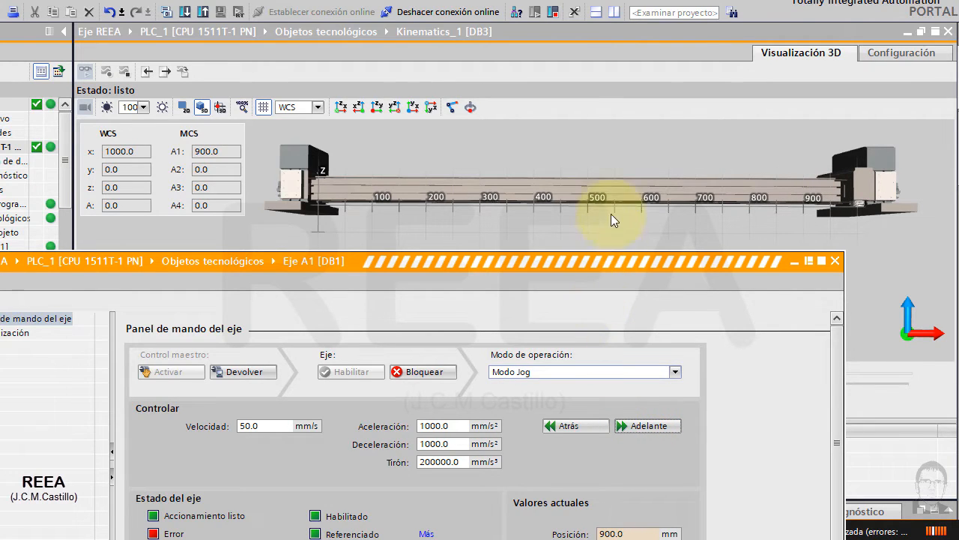
- Acknowledge the positive limit error and home the axis again with the Referenciado mode
left_click_drag(301, 260, 304, 177)
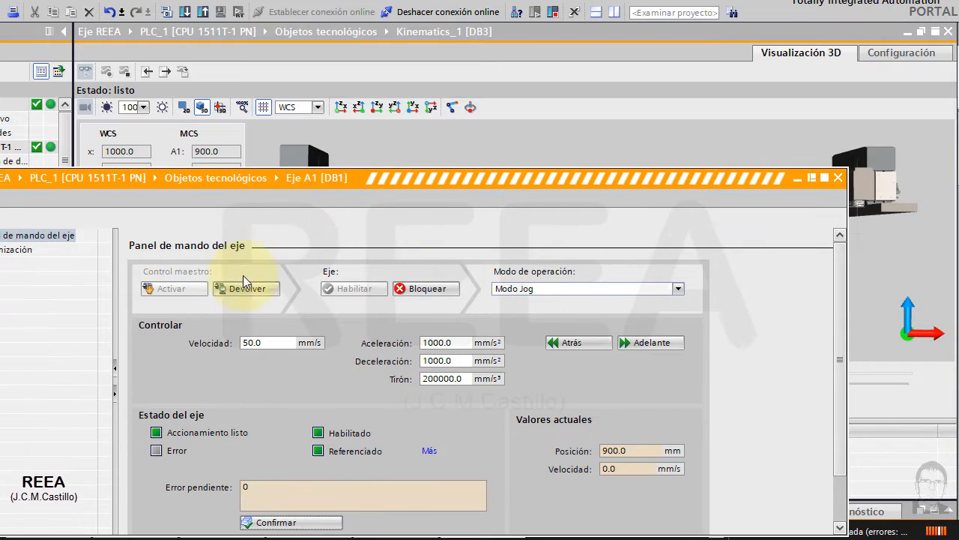
left_click(574, 294)
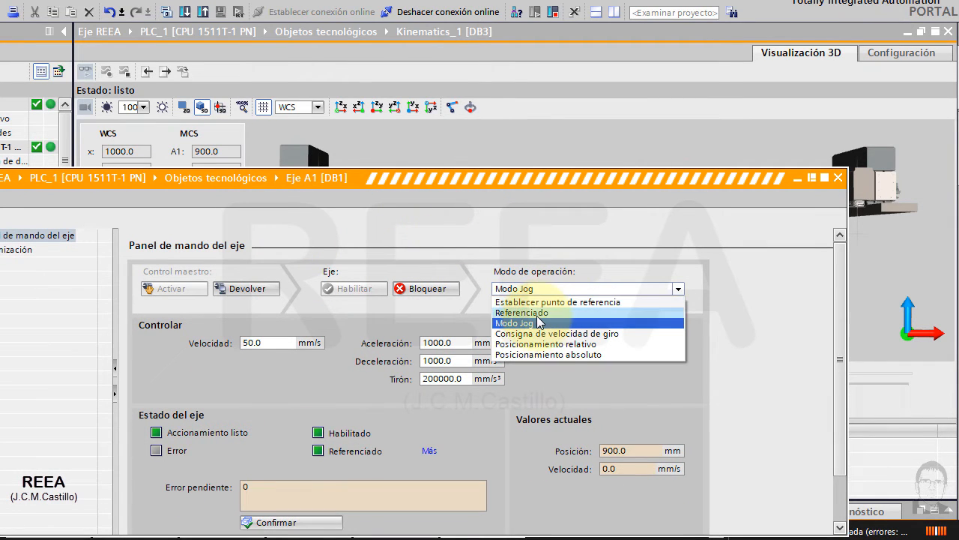
left_click(527, 312)
left_click(574, 343)
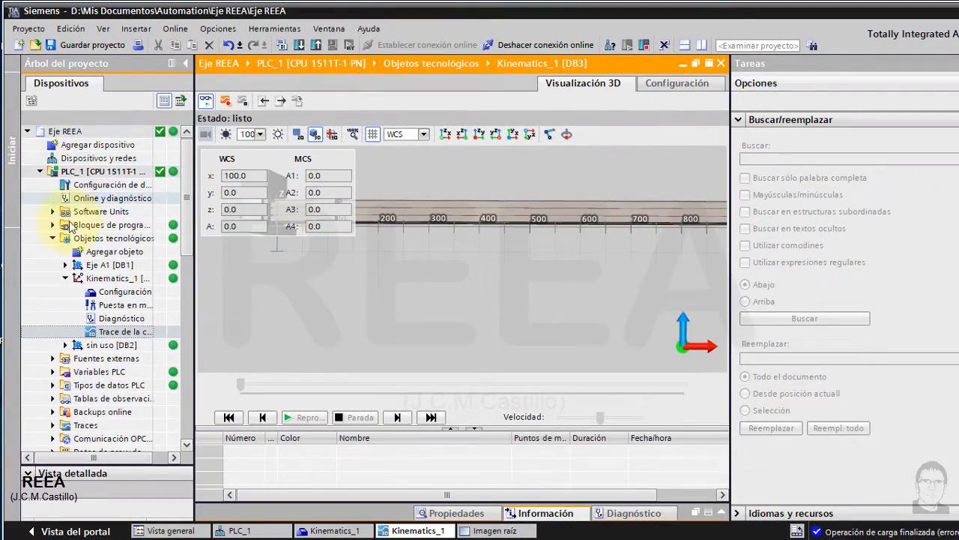
- Open HMI_1's Imagen raíz and move the five axis status indicators with their labels beside the Habilitar eje and JOG controls
left_click(41, 172)
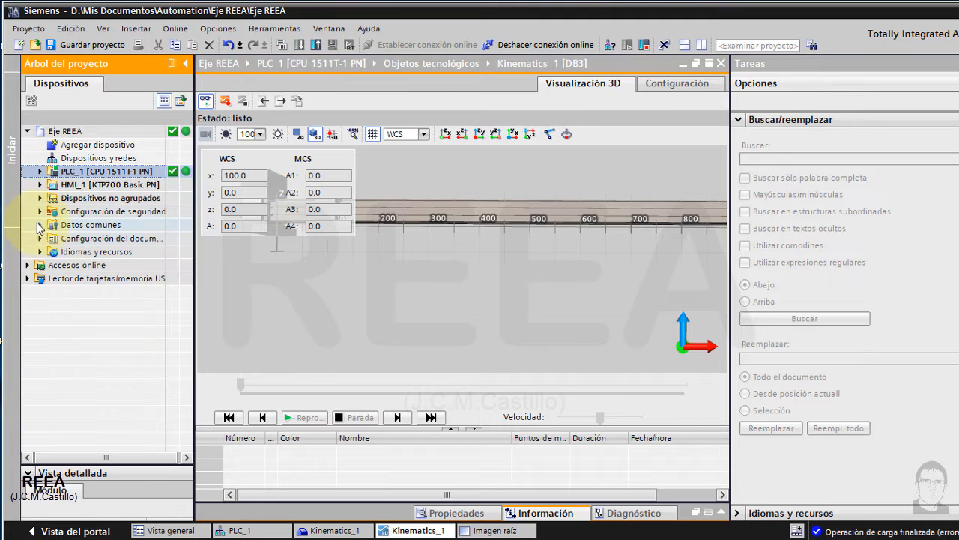
left_click(40, 184)
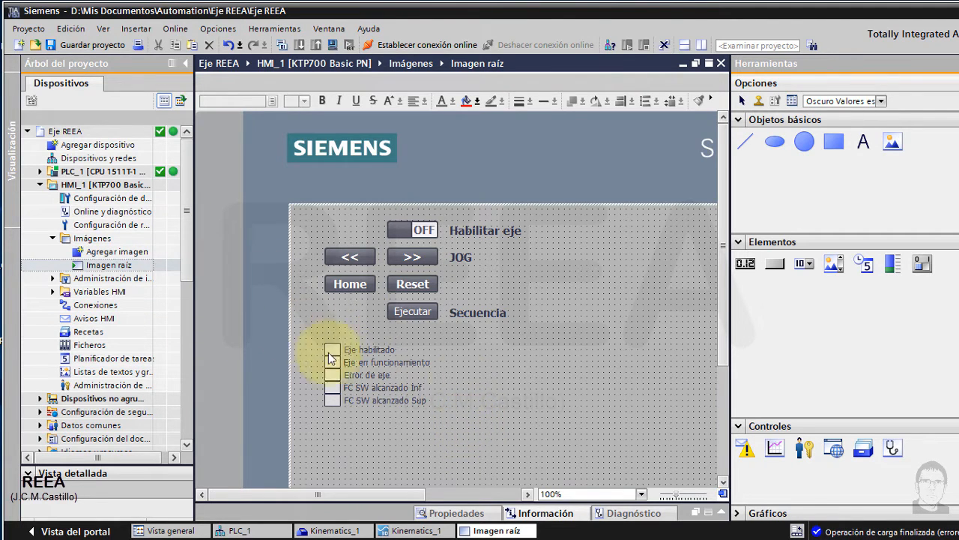
left_click_drag(311, 336, 428, 413)
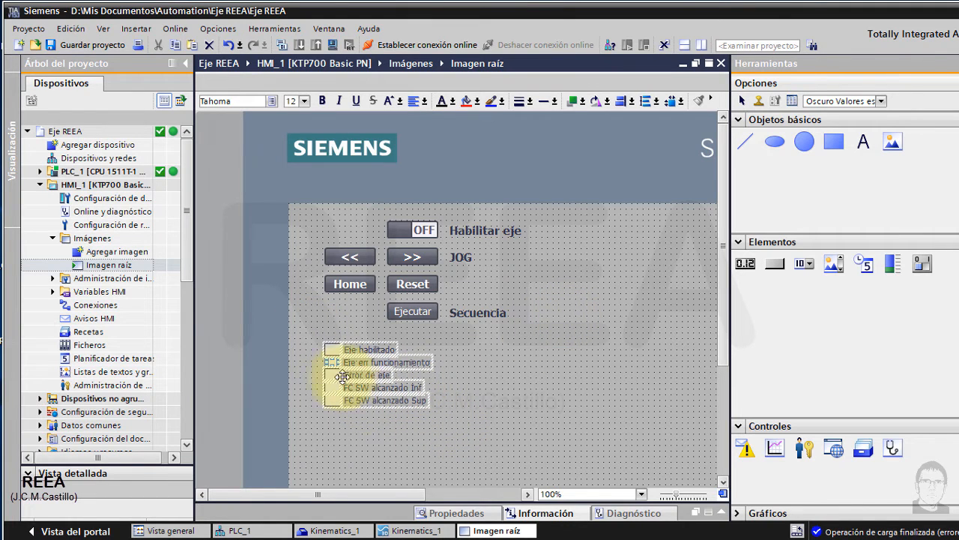
left_click_drag(353, 372, 571, 267)
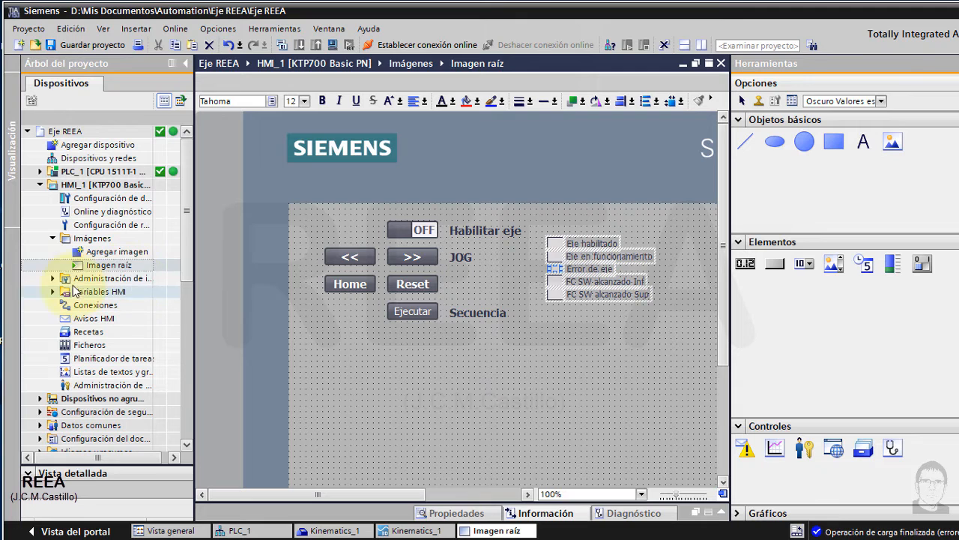
- Expand PLC_1's program blocks, widen the project tree and open Main [OB1]
left_click(40, 172)
left_click(53, 225)
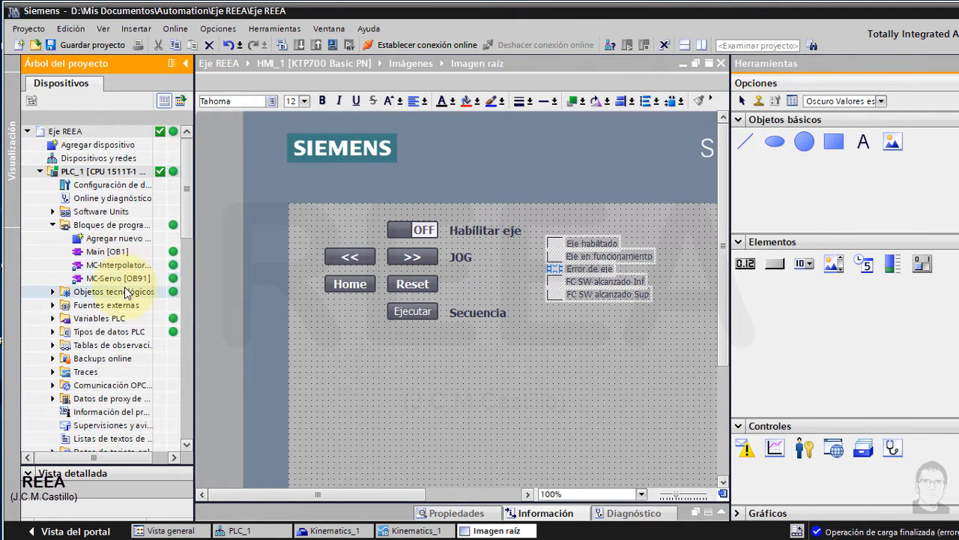
left_click_drag(193, 250, 223, 251)
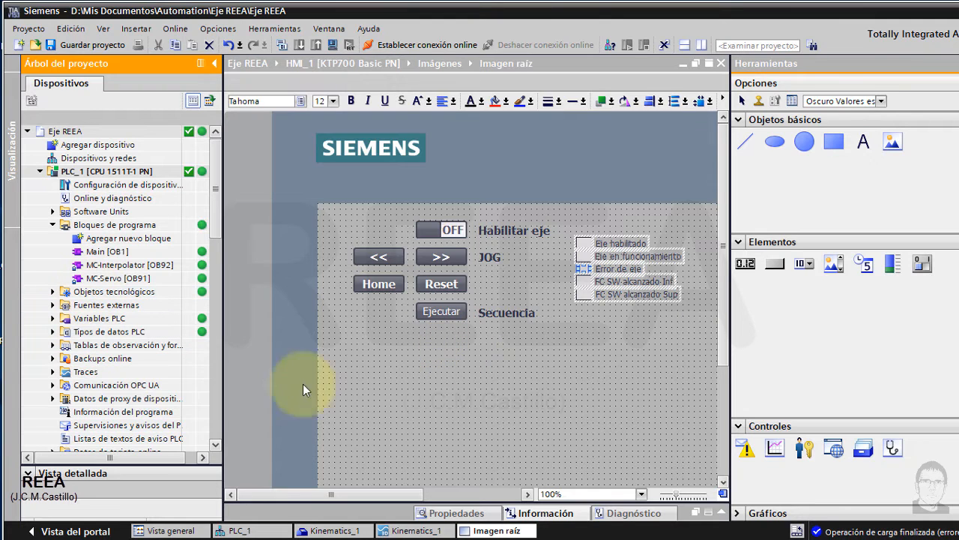
double_click(120, 251)
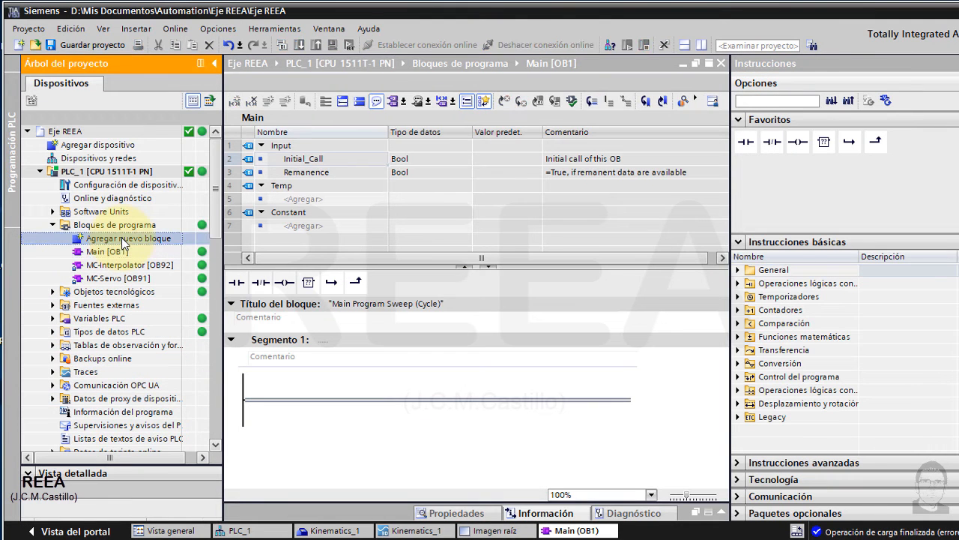
- Add and open a KOP function block named MC Principal in PLC_1's program blocks
double_click(123, 240)
left_click(339, 241)
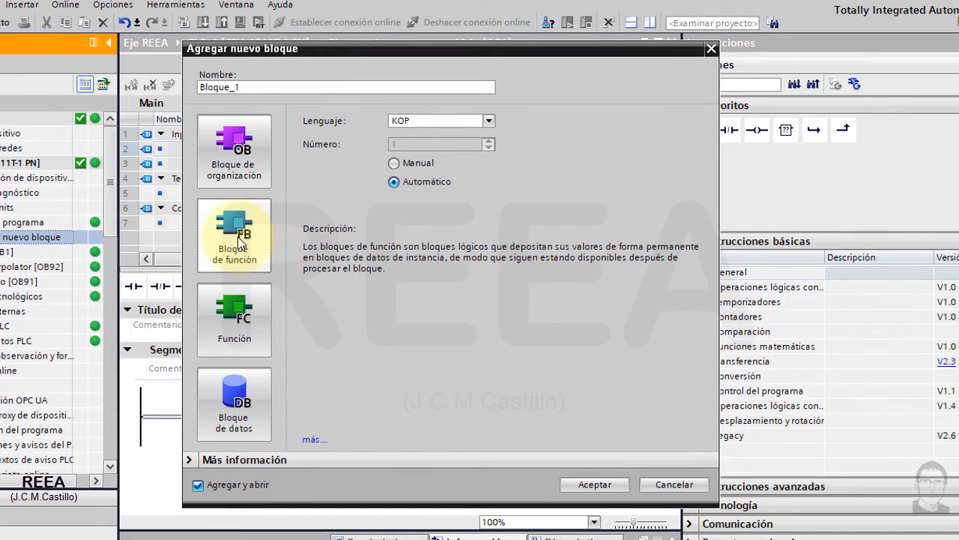
double_click(253, 87)
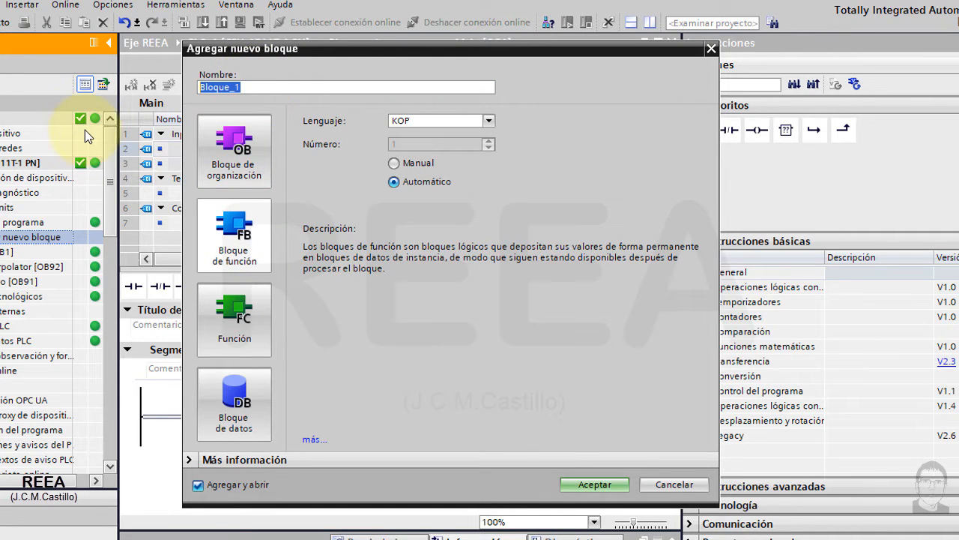
type("MC Principal")
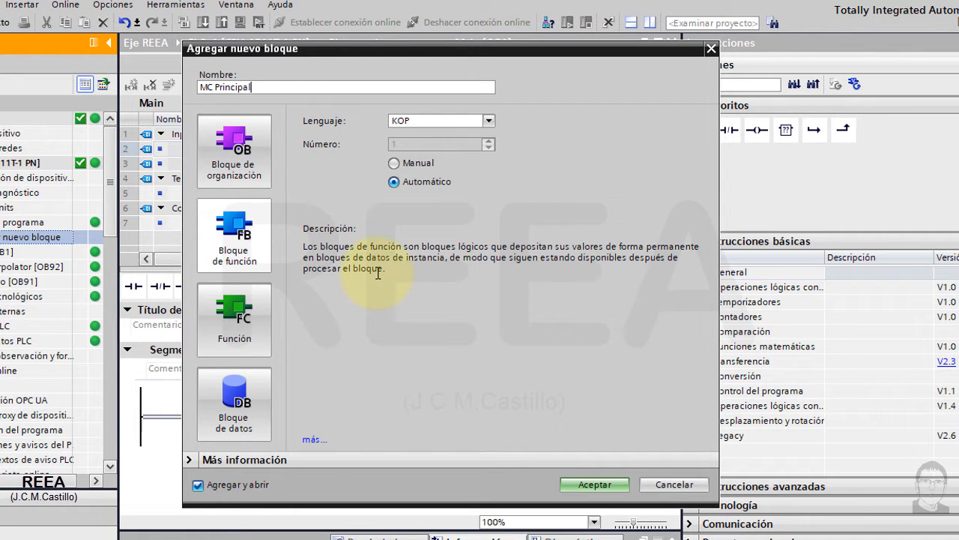
left_click(604, 486)
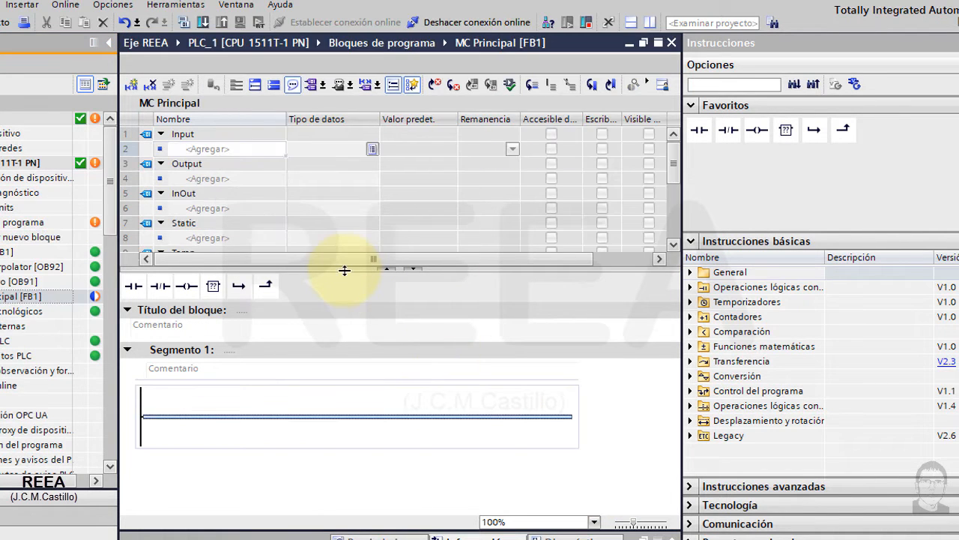
- Shrink MC Principal's interface table and expand the Motion Control folder of the Tecnología instructions
left_click_drag(362, 208, 362, 207)
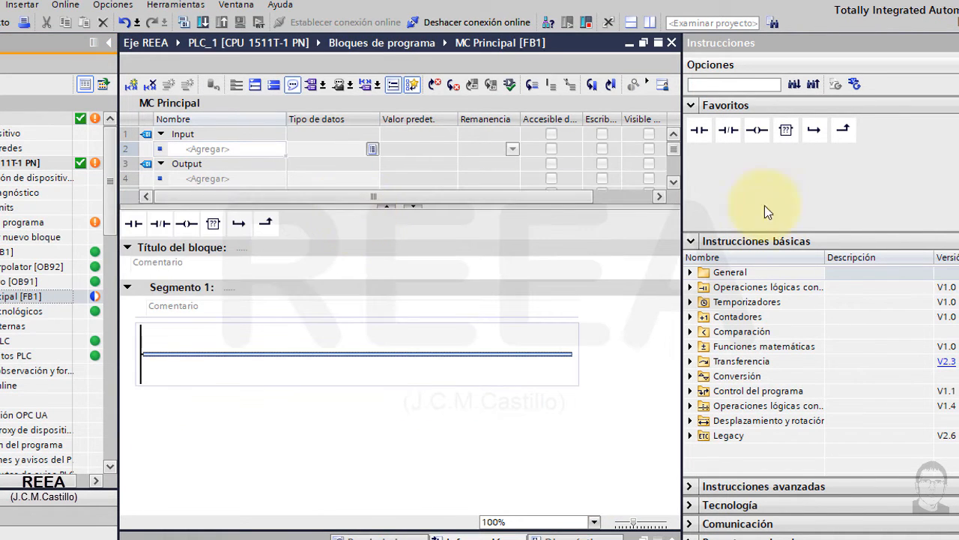
left_click(691, 242)
left_click(691, 504)
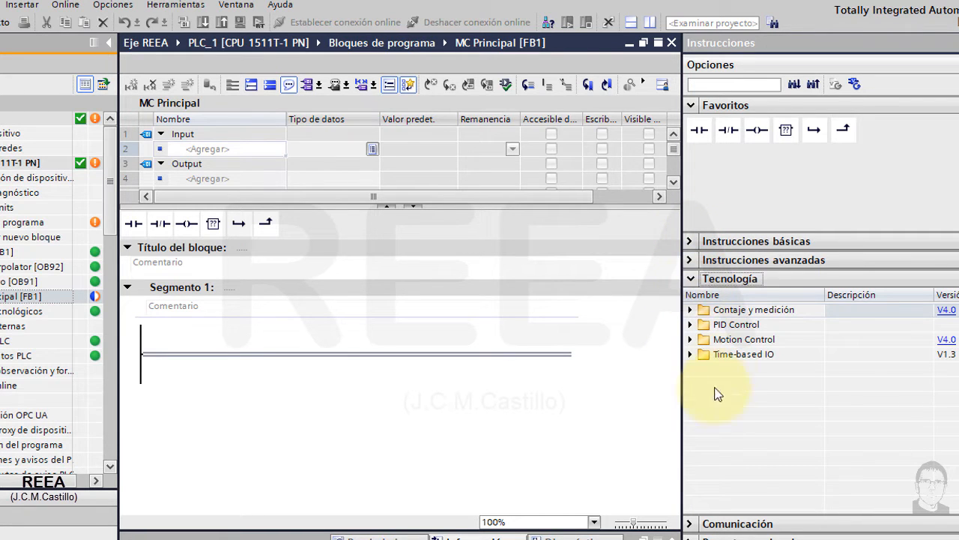
left_click(691, 340)
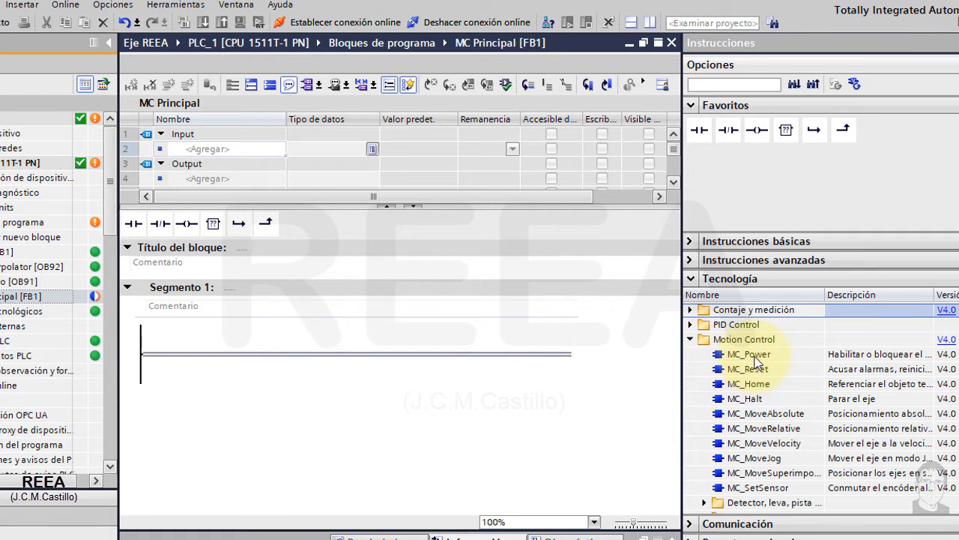
- Insert an MC_Power instruction in Segmento 1 of MC Principal as the multi-instance MC_POWER_Instance
left_click_drag(761, 356, 356, 363)
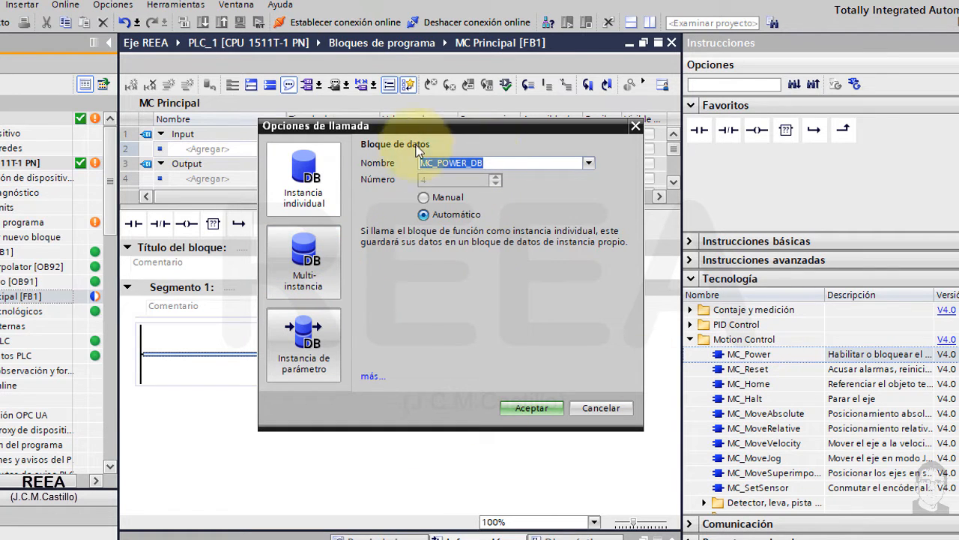
left_click(327, 270)
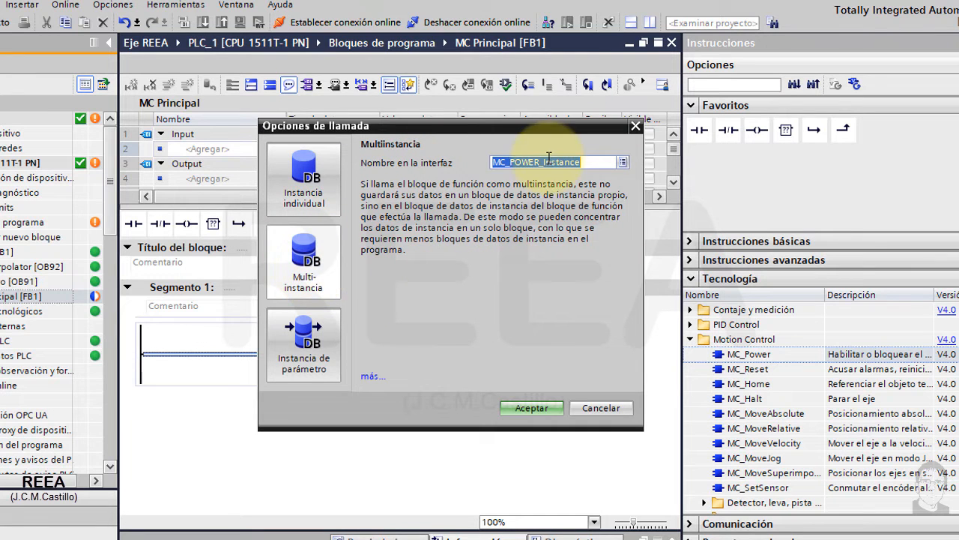
left_click(546, 407)
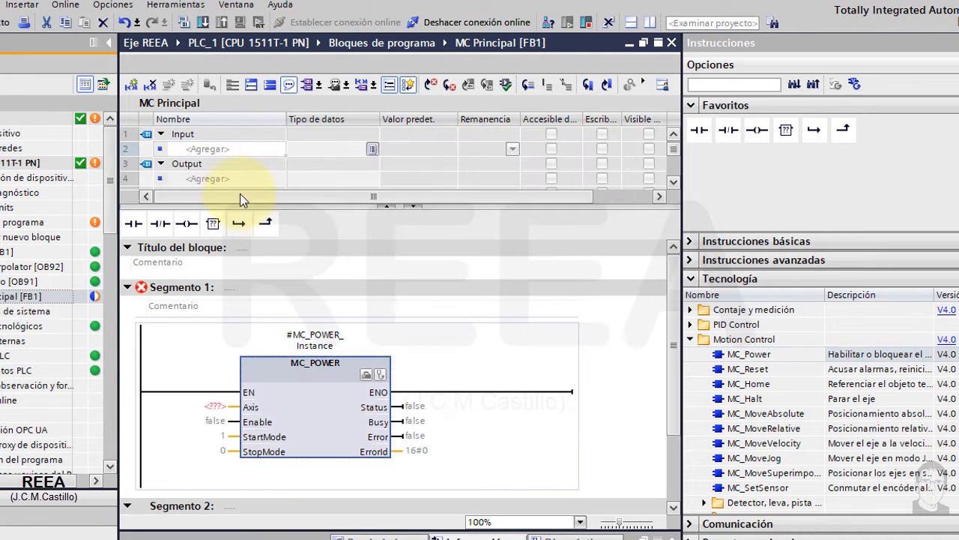
scroll(672, 183, "down", 7)
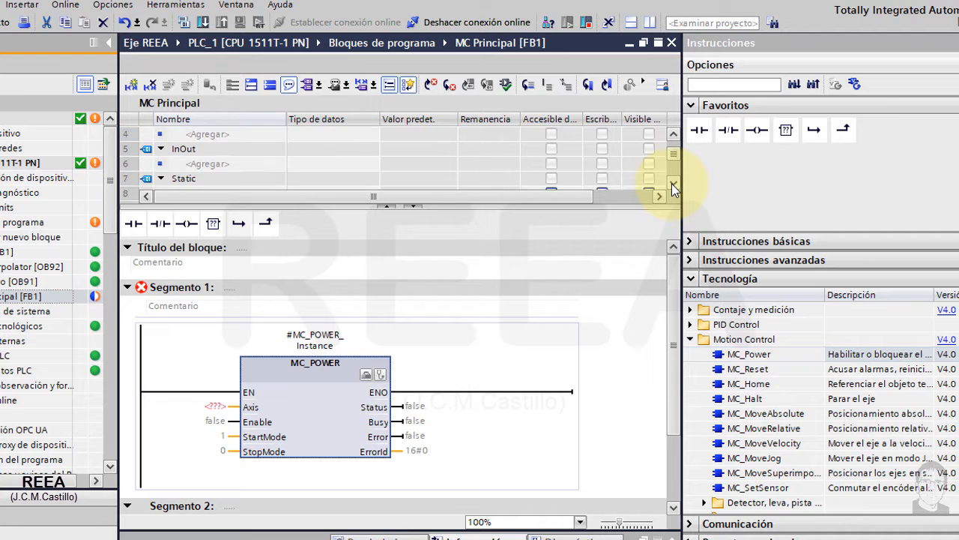
- Add a Bool input named Habilitación to MC Principal's interface and assign it to the Enable input of MC_POWER
left_click(674, 134)
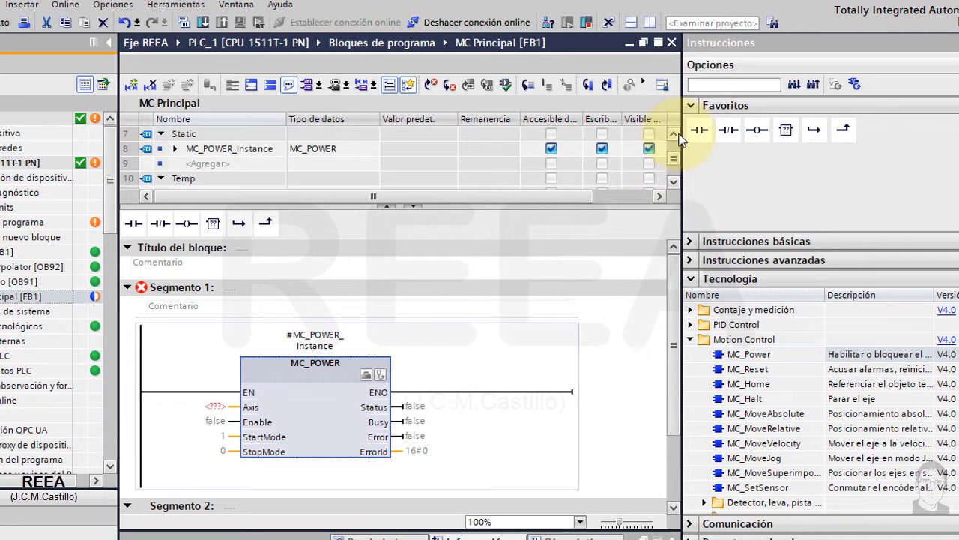
left_click(674, 133)
left_click(673, 133)
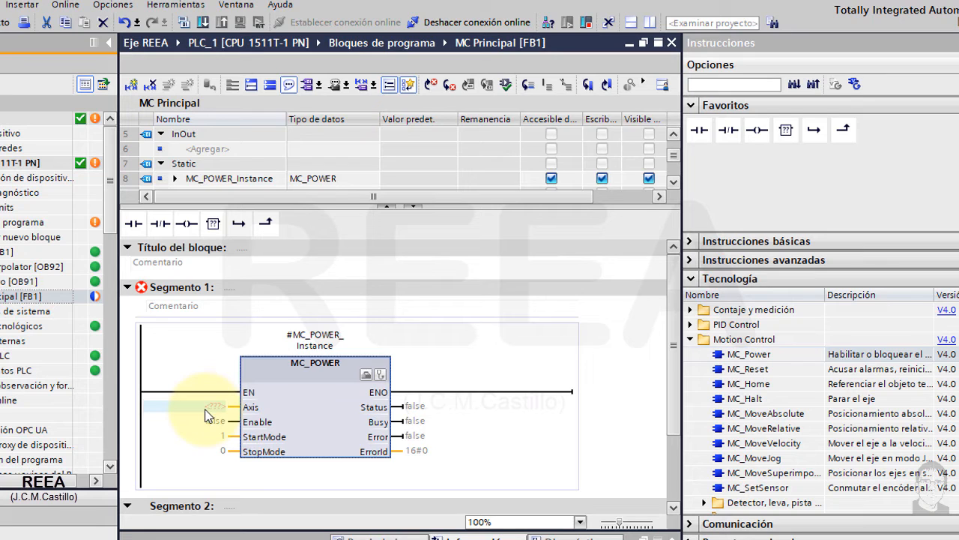
left_click(673, 133)
left_click(673, 133)
left_click(673, 134)
left_click(673, 134)
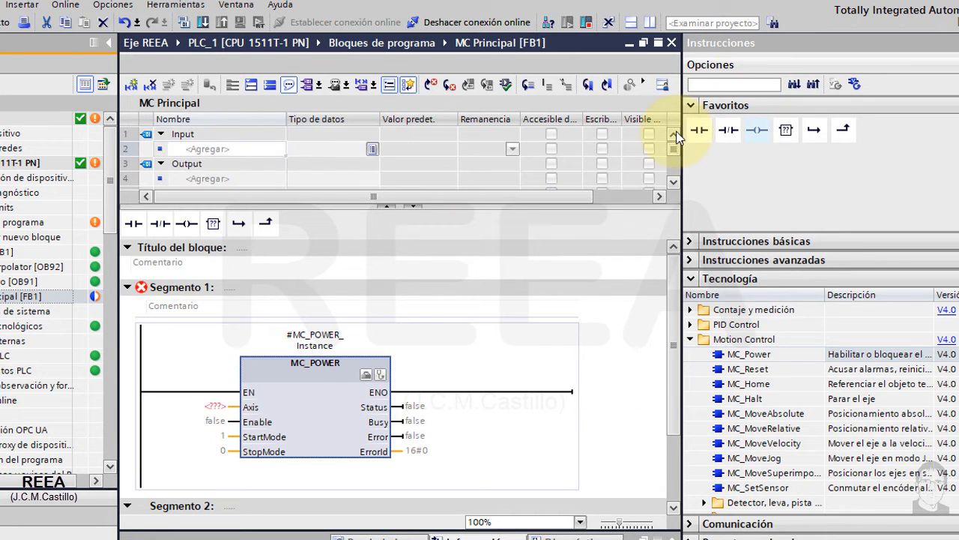
left_click(210, 149)
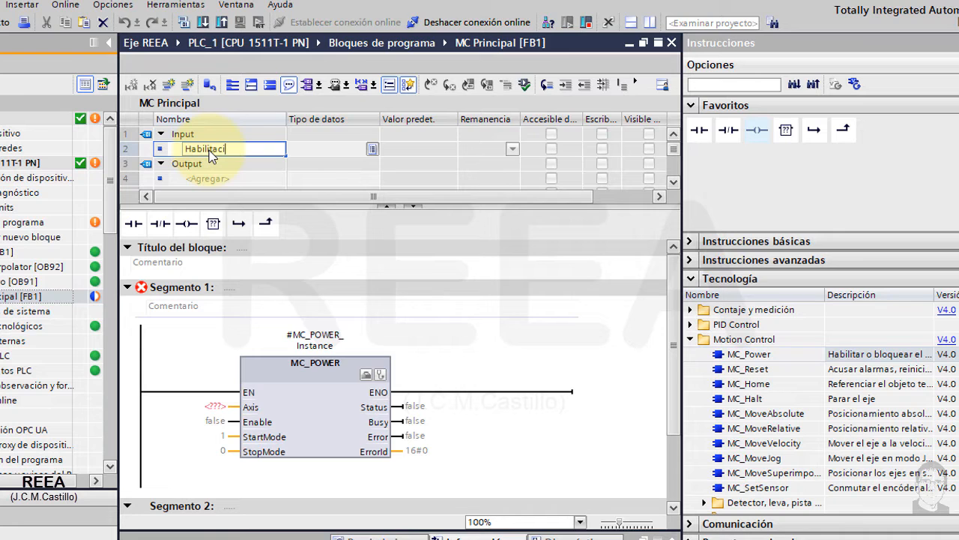
key("Return")
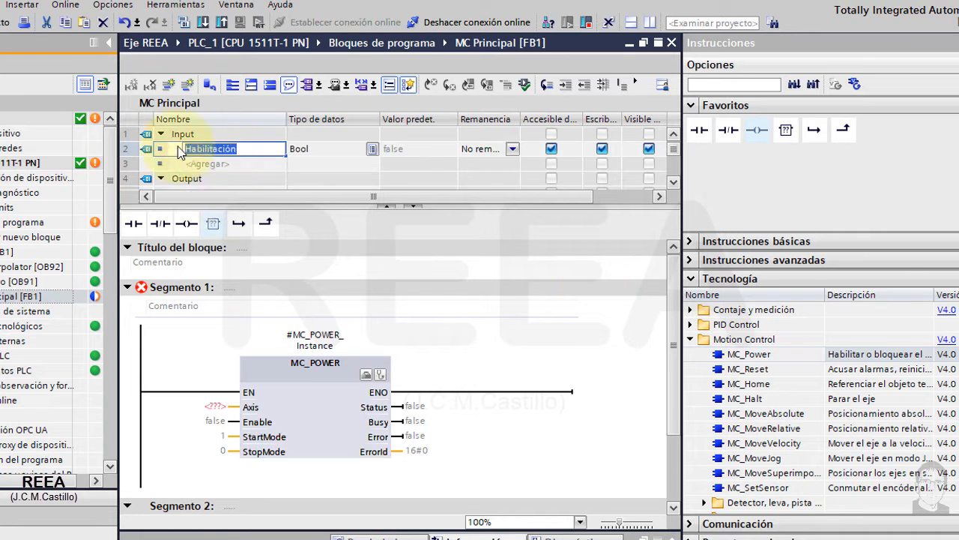
left_click_drag(182, 157, 199, 420)
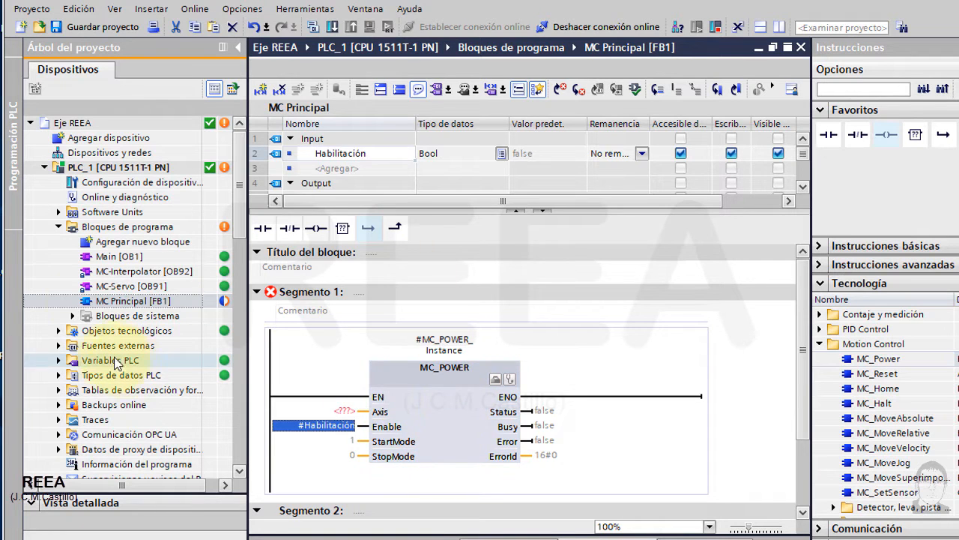
- Collapse the program blocks, expand the technology objects and assign Eje A1 [DB1] to the Axis input of MC_POWER
left_click(57, 227)
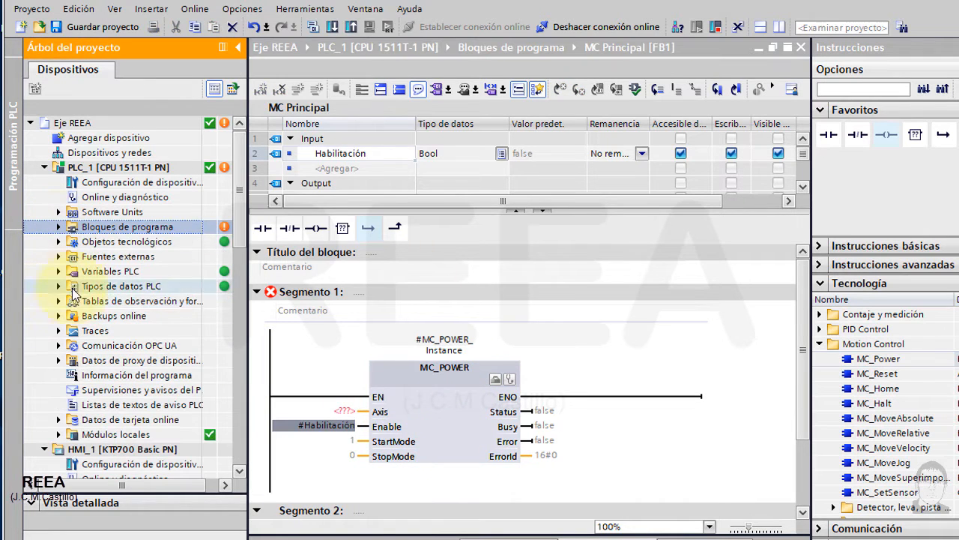
left_click(58, 242)
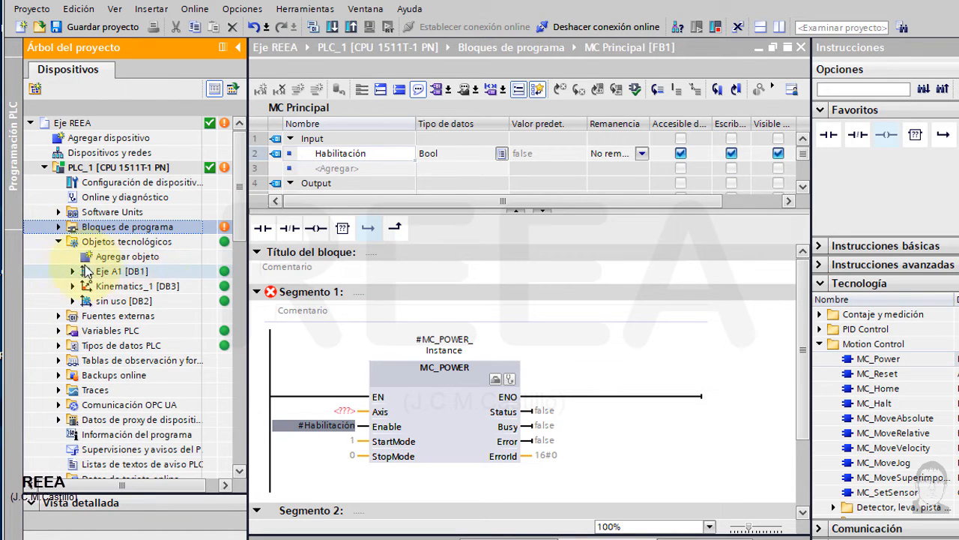
left_click_drag(109, 277, 334, 412)
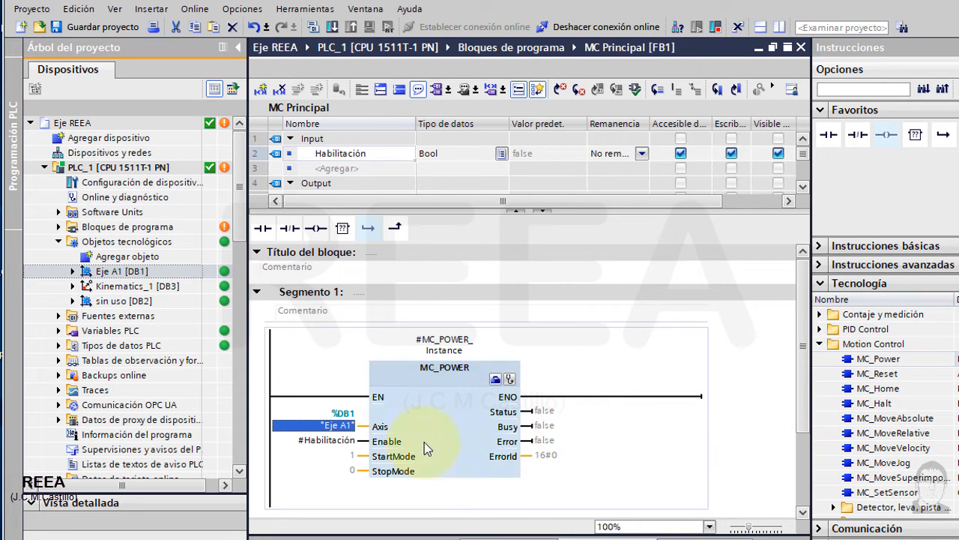
- Insert an MC_Reset instruction in Segmento 2 as the multi-instance MC_RESET_Instance and assign Eje A1 to its Axis input
scroll(800, 411, "down", 3)
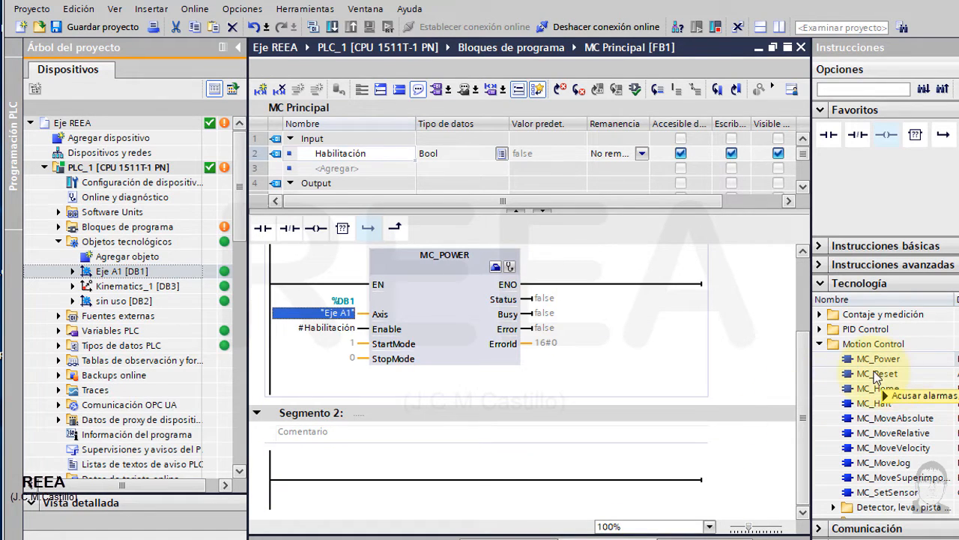
left_click_drag(884, 375, 428, 486)
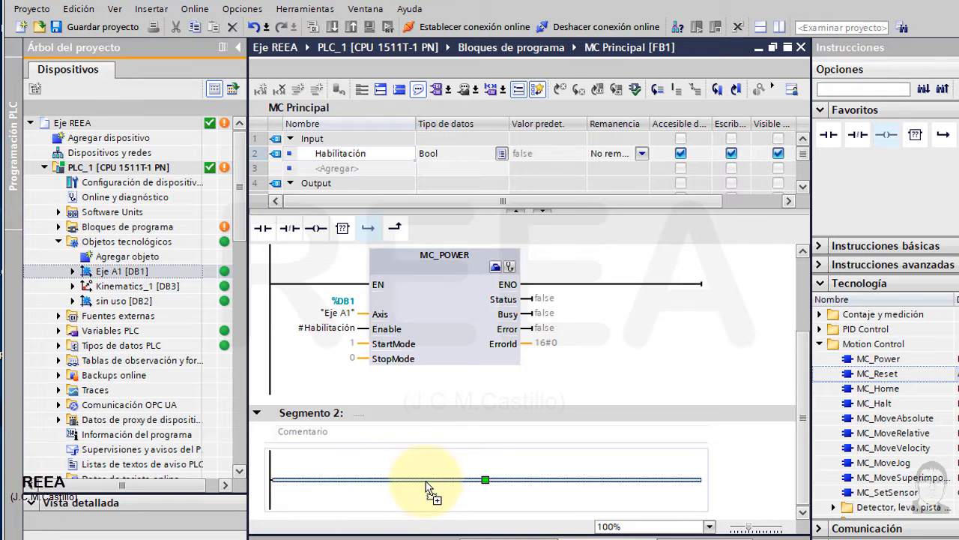
left_click(447, 276)
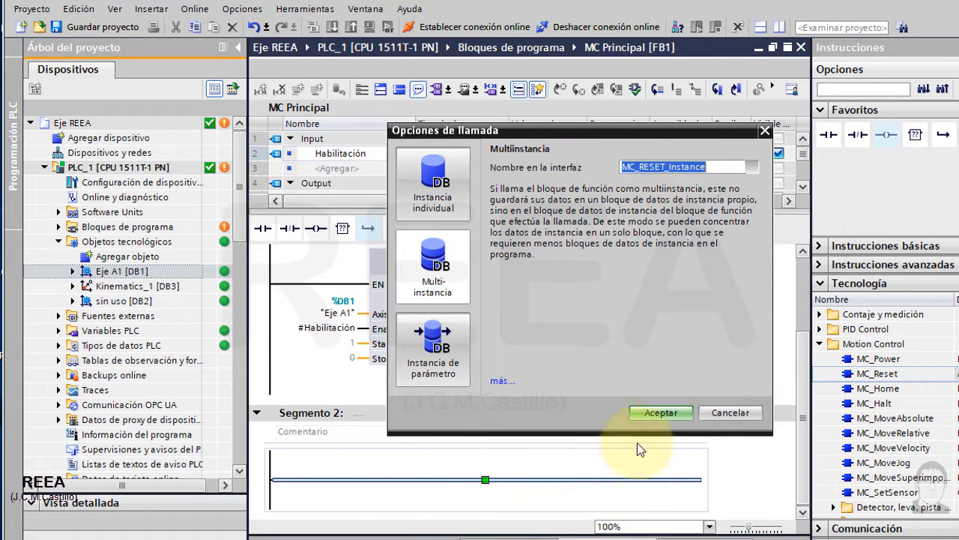
left_click(673, 415)
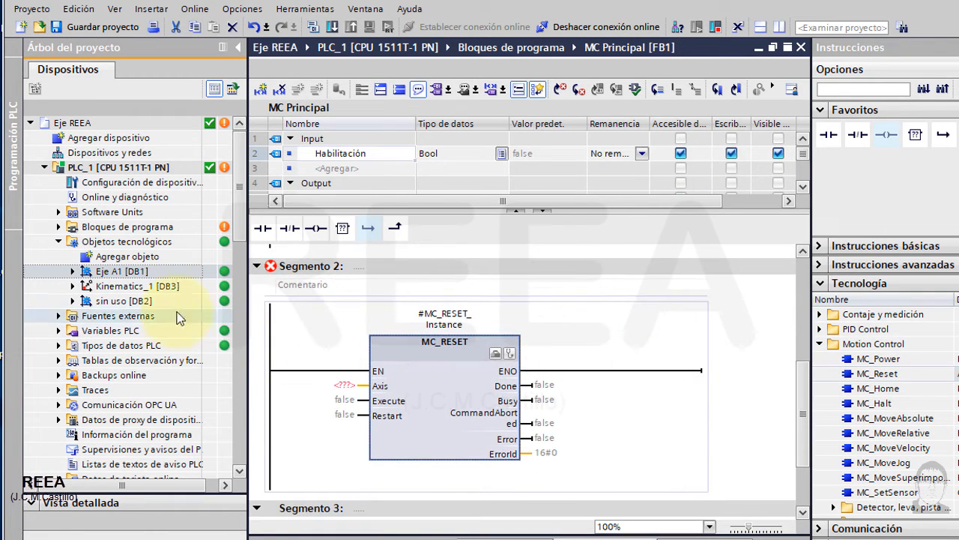
left_click_drag(120, 271, 328, 392)
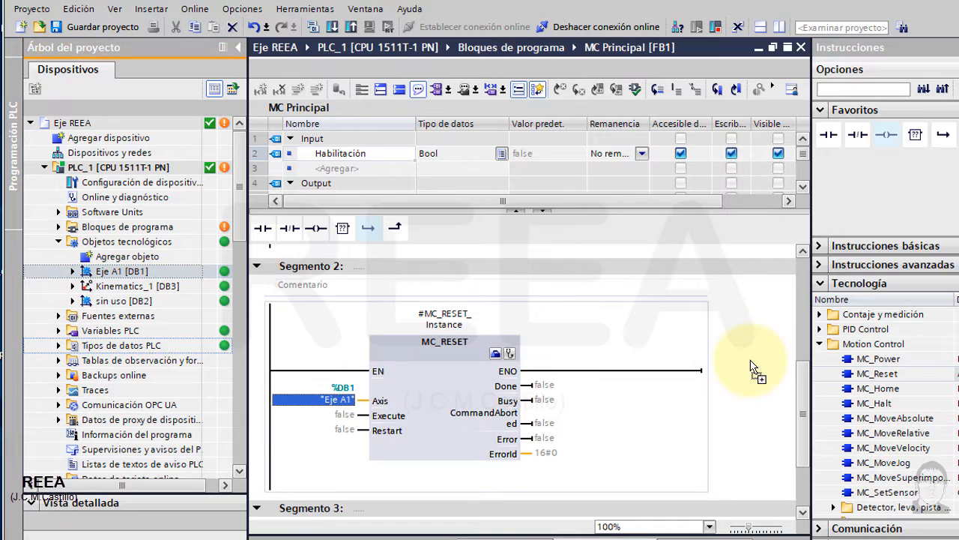
- Enlarge the interface table, add a Bool input named Acuse de fallos and assign it to the Execute input of MC_RESET
left_click(342, 415)
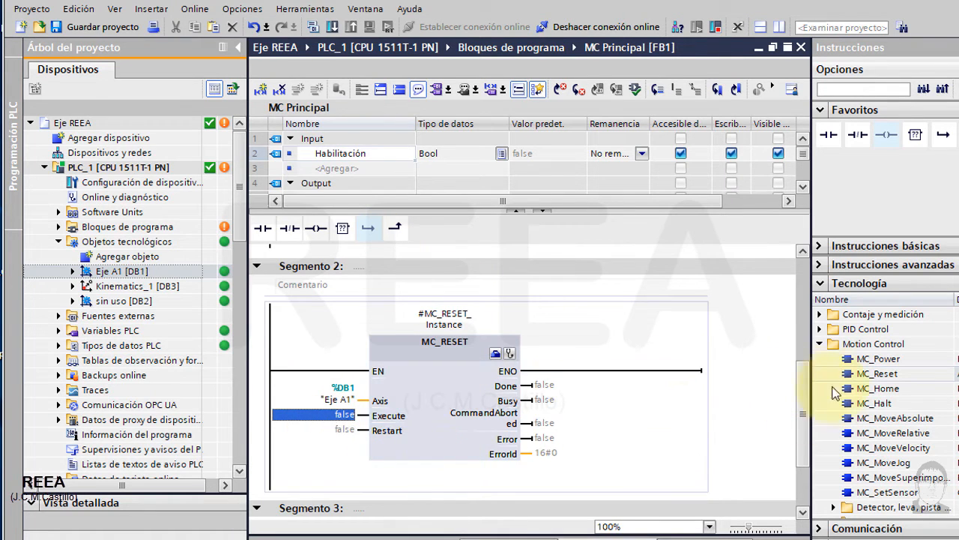
scroll(802, 428, "down", 1)
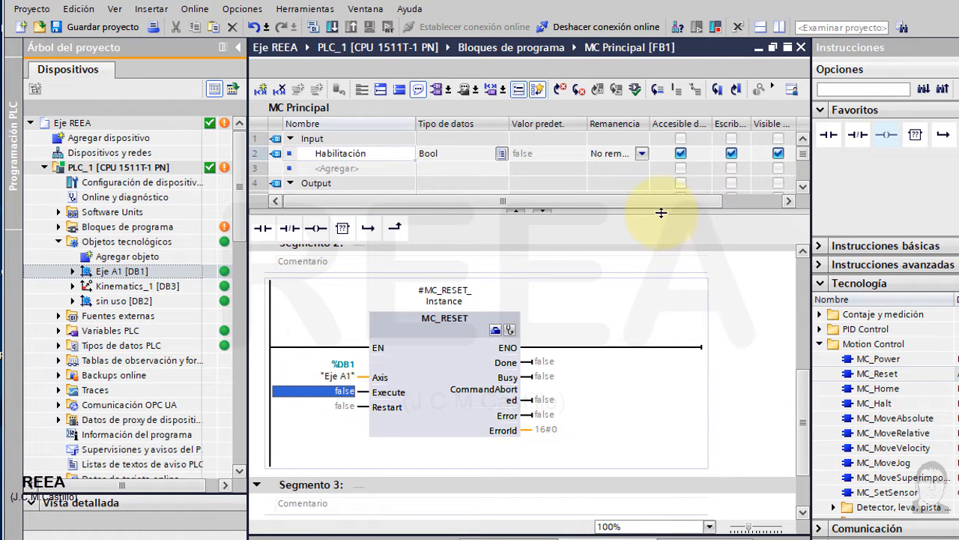
left_click_drag(661, 213, 653, 264)
left_click(337, 168)
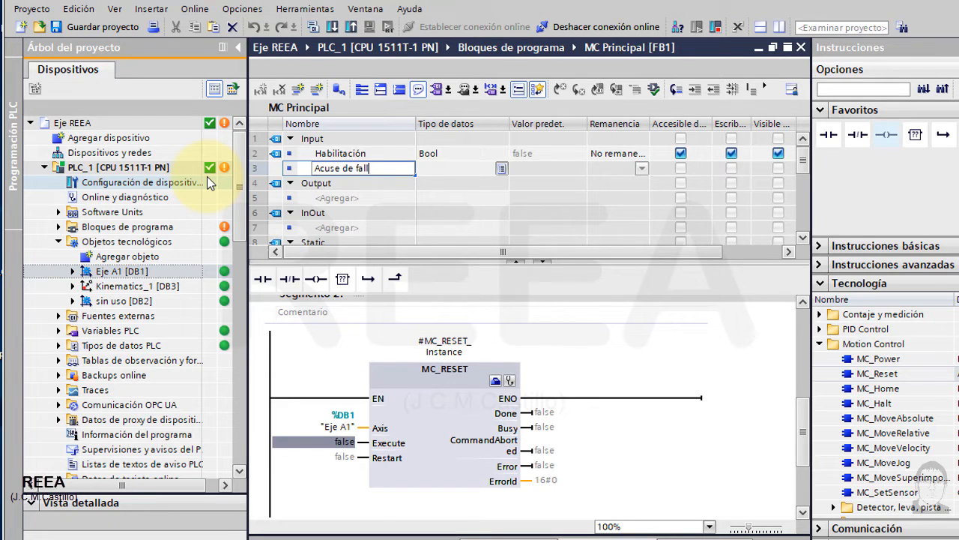
key("Return")
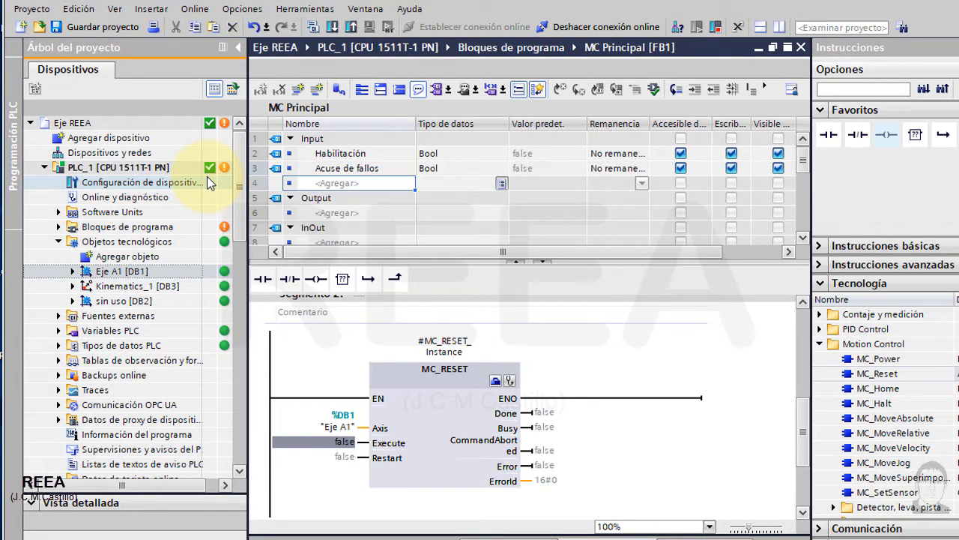
left_click_drag(309, 169, 324, 446)
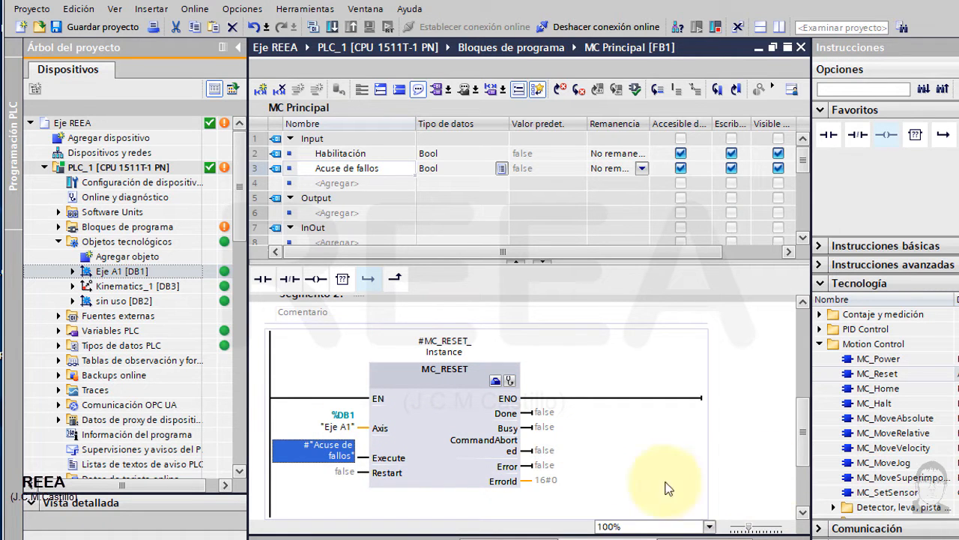
- Insert an MC_Home instruction in Segmento 3 as the multi-instance MC_HOME_Instance and assign Eje A1 to its Axis input
left_click_drag(803, 446, 806, 489)
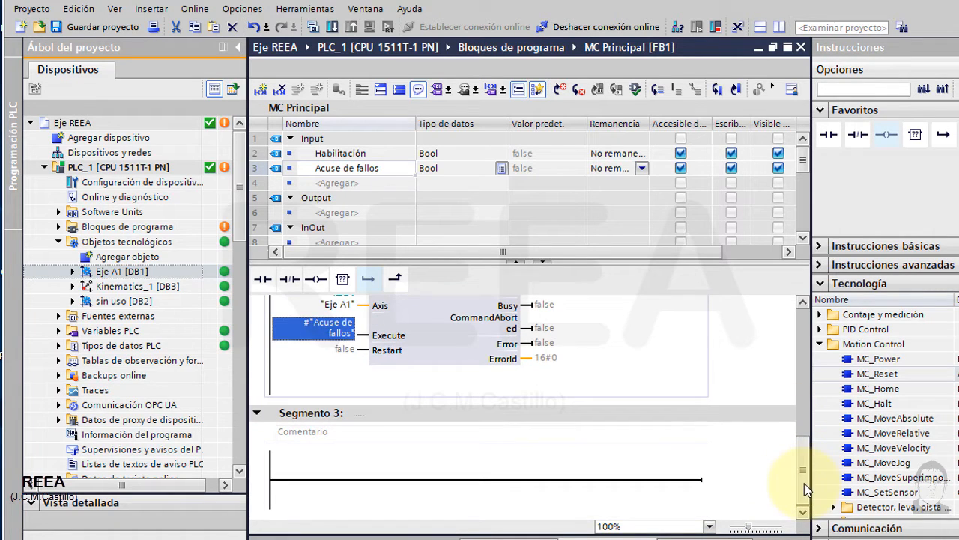
left_click(878, 388)
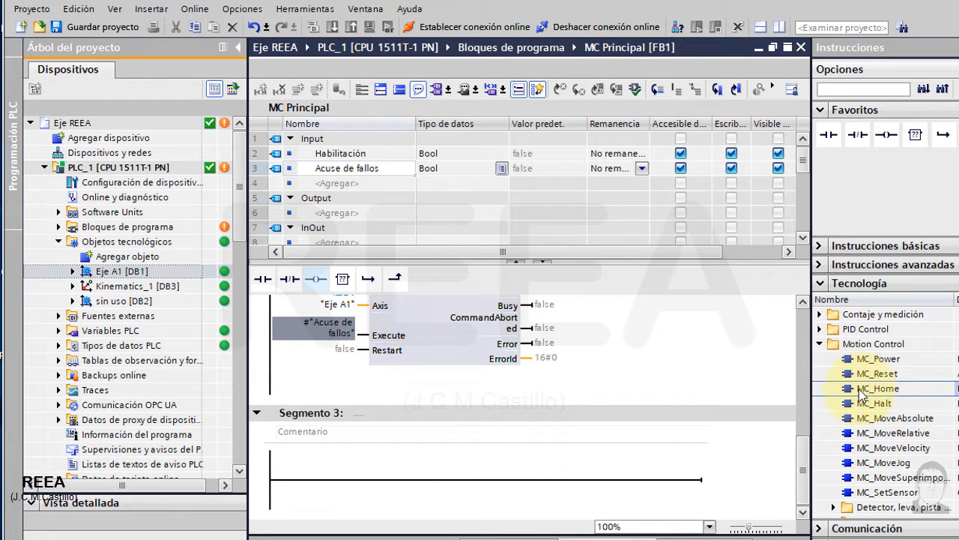
left_click_drag(861, 391, 393, 491)
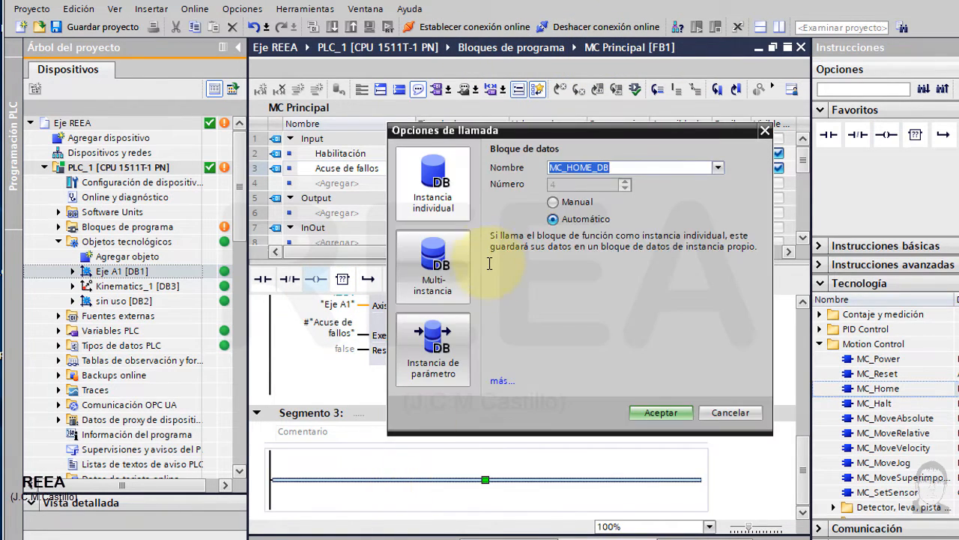
left_click(435, 270)
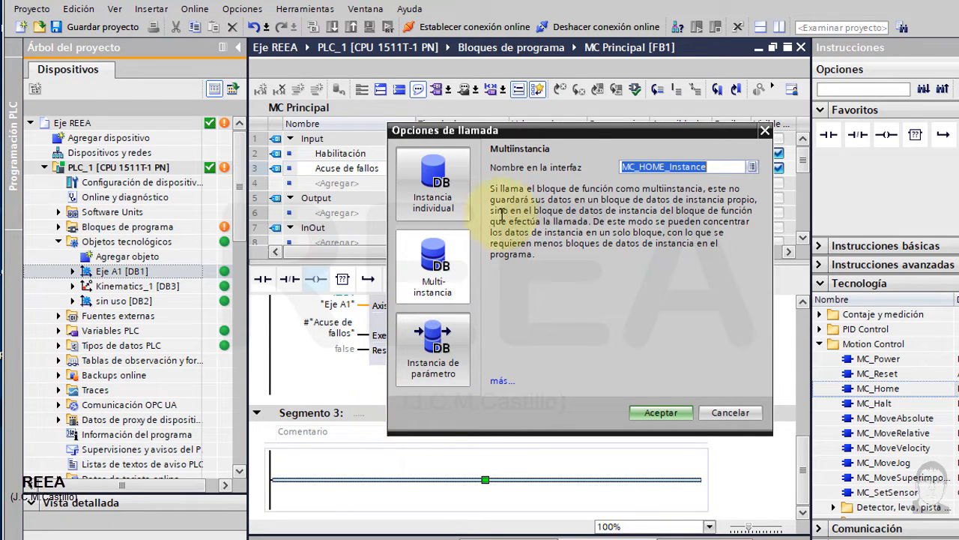
left_click(659, 413)
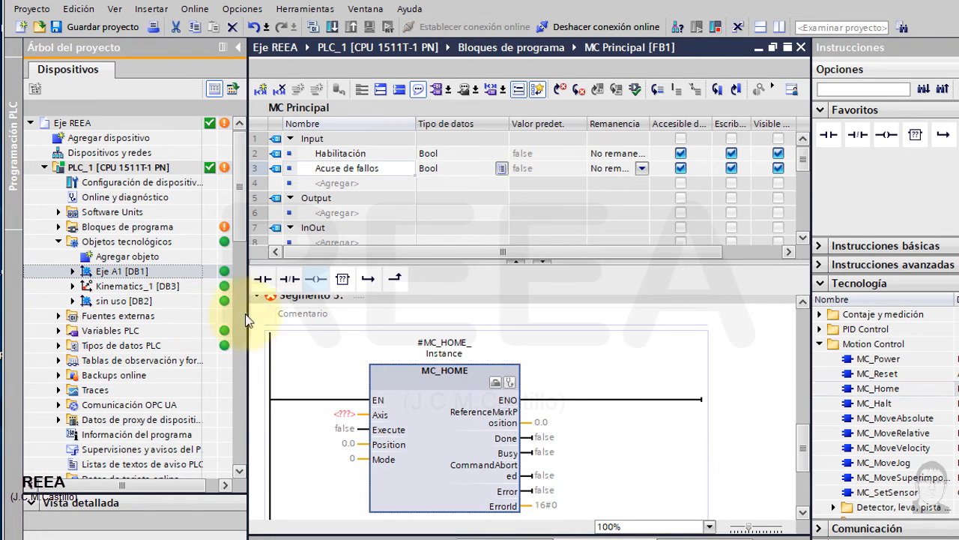
left_click_drag(117, 271, 335, 438)
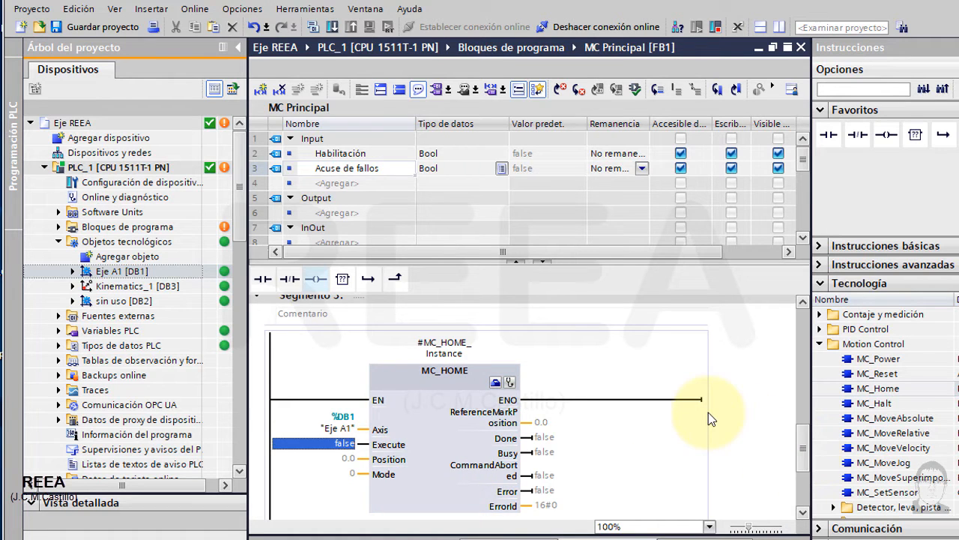
- Add a Bool input named Referenciado to the block interface and assign it to the Execute input of MC_HOME
left_click_drag(802, 447, 801, 464)
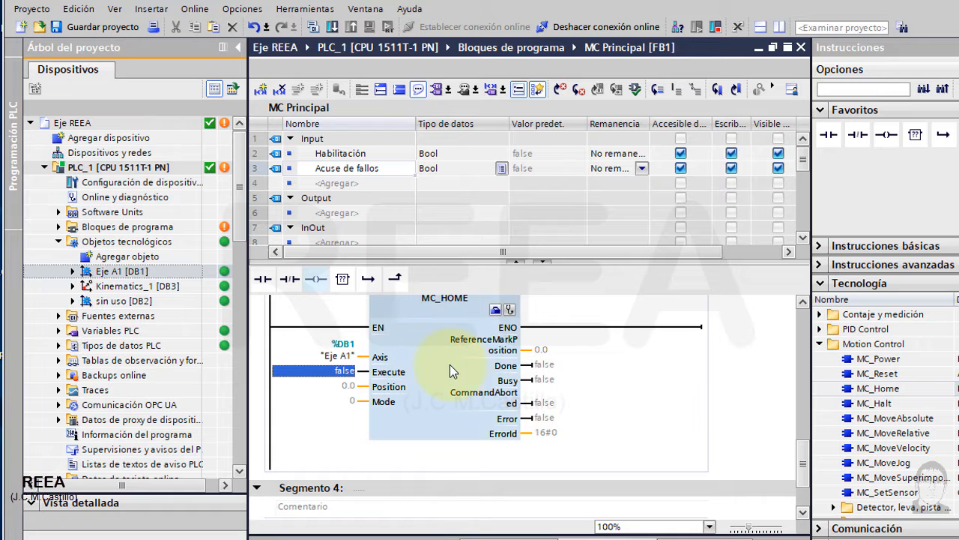
left_click(341, 187)
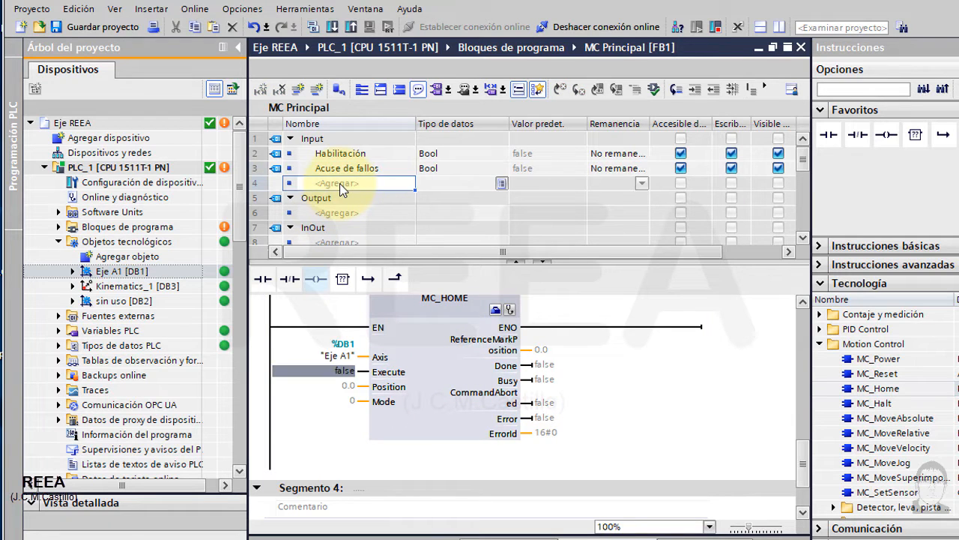
type("Referenciado")
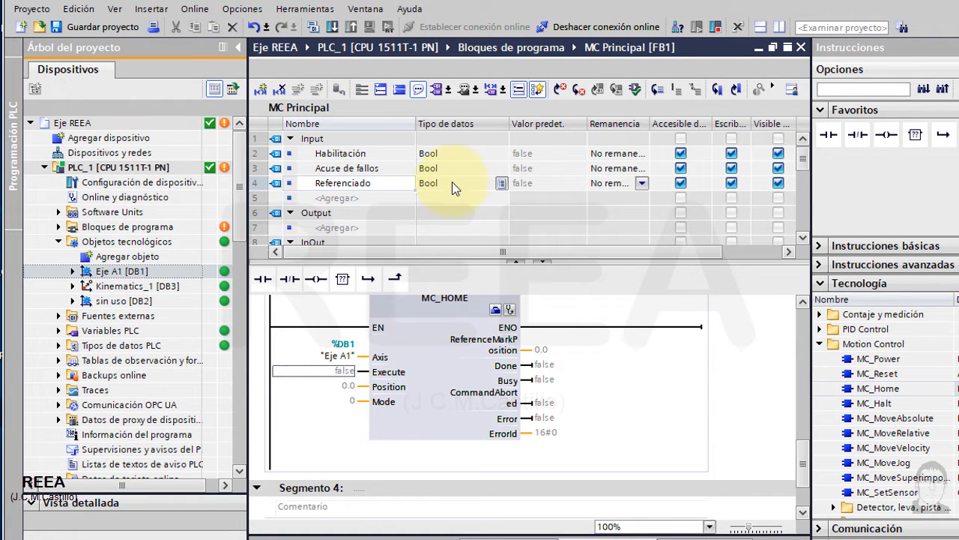
left_click_drag(279, 183, 328, 378)
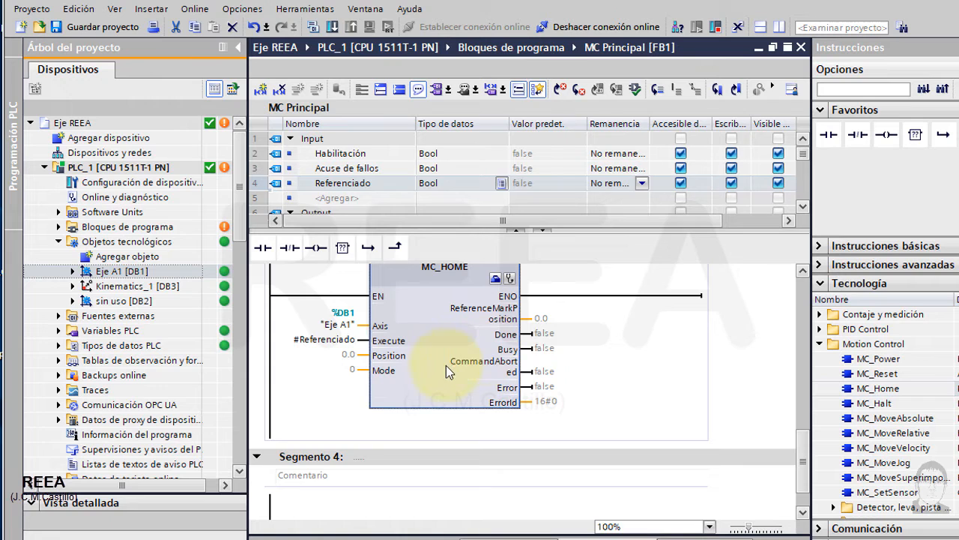
- Consult the operating modes in the MC_Home help and set the Mode input of MC_HOME to 3
left_click_drag(808, 463, 802, 450)
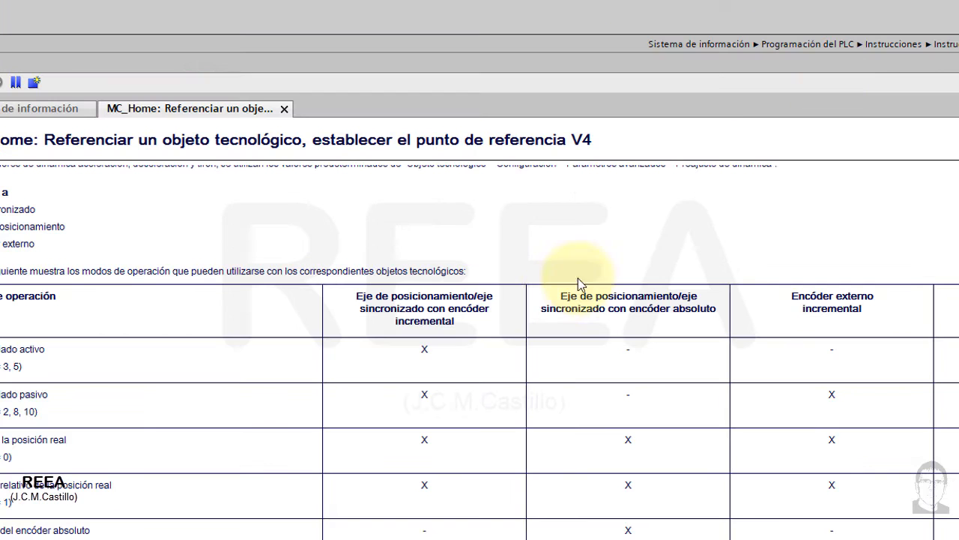
scroll(549, 296, "down", 4)
scroll(548, 300, "down", 5)
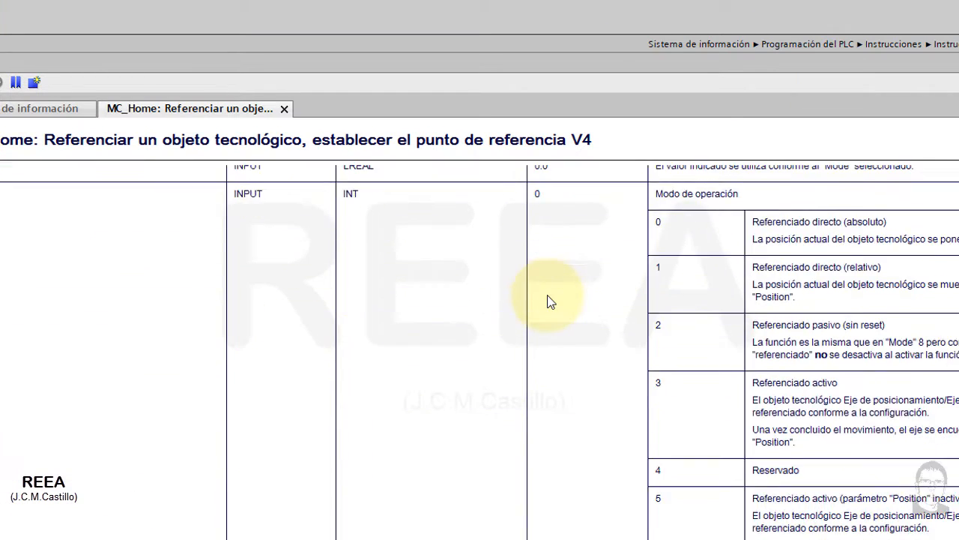
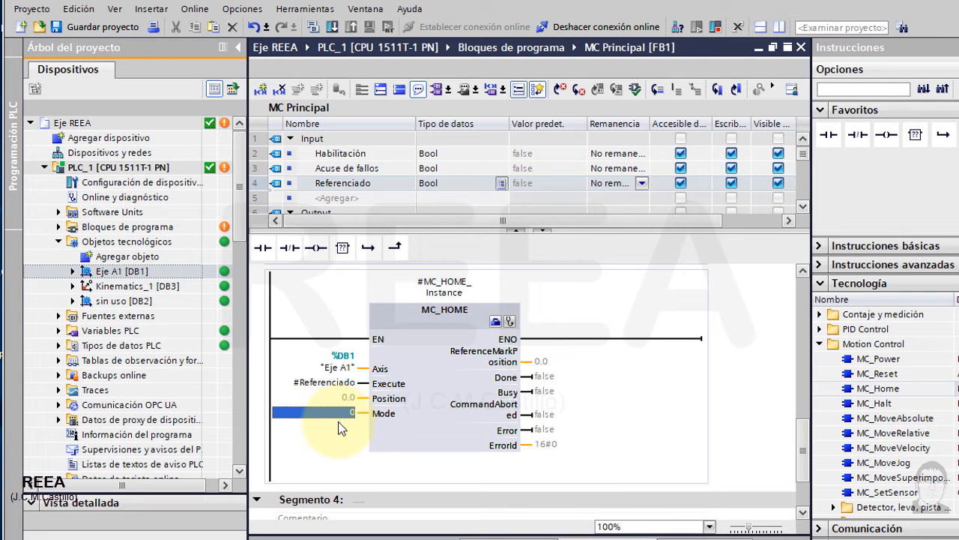
left_click(339, 418)
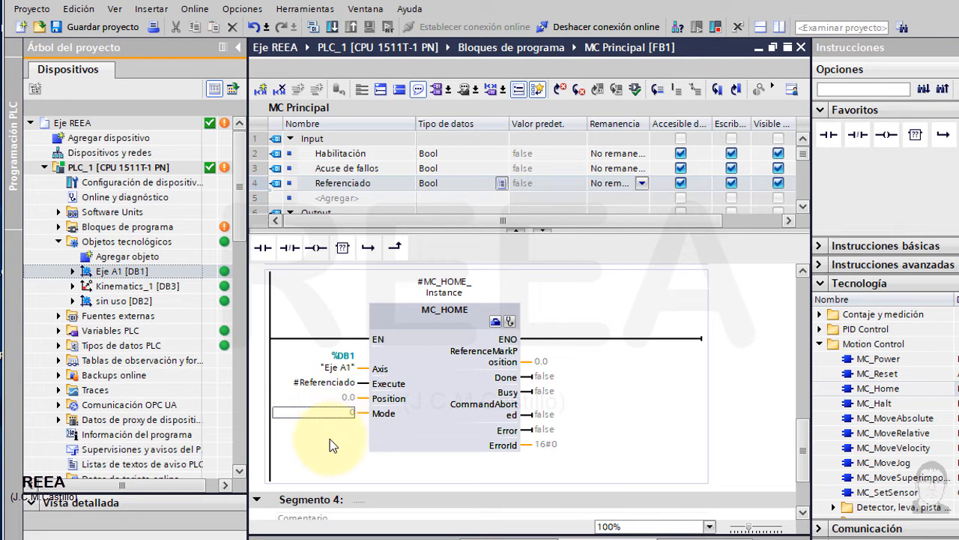
type("3")
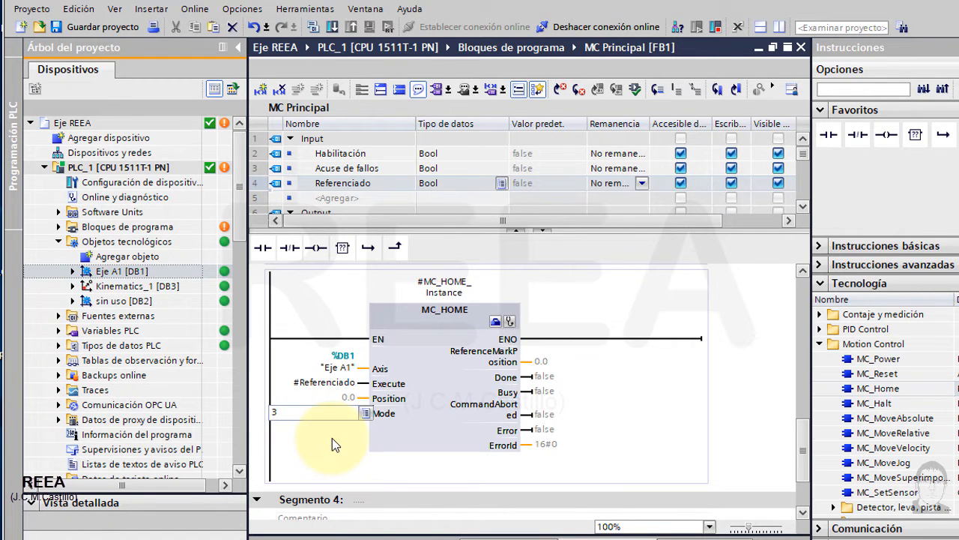
key("Tab")
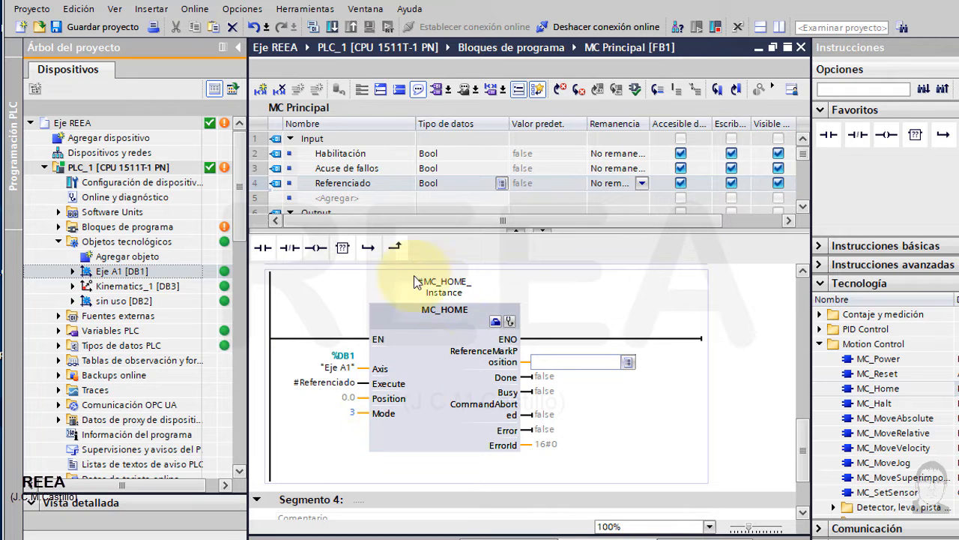
- Call MC Principal [FB1] in Segmento 1 of Main [OB1] with the single-instance data block MC Principal_DB and automatic numbering
left_click(450, 367)
mouse_move(804, 448)
left_mouse_down()
mouse_move(810, 302)
mouse_move(808, 442)
mouse_move(809, 371)
mouse_move(817, 411)
mouse_move(808, 445)
left_mouse_up()
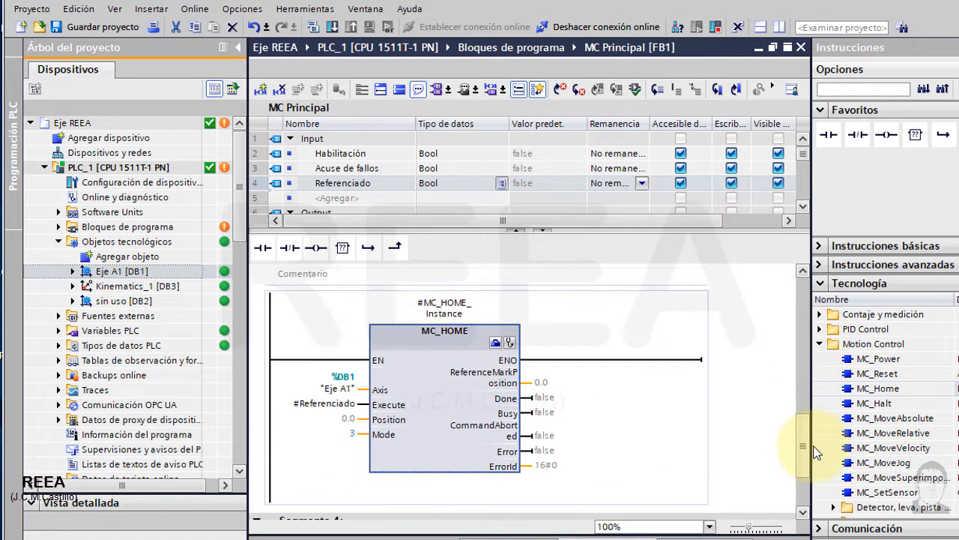
left_click(58, 226)
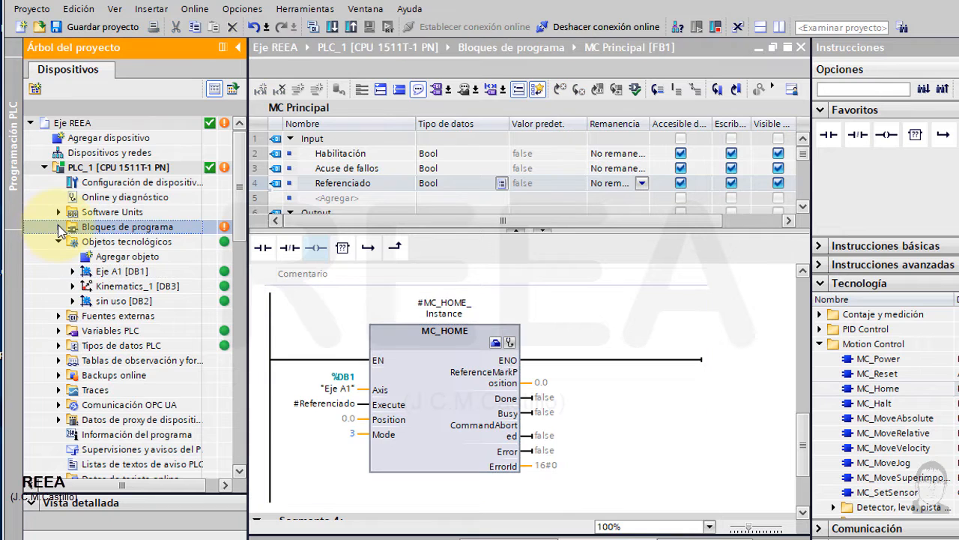
left_click(58, 226)
double_click(116, 256)
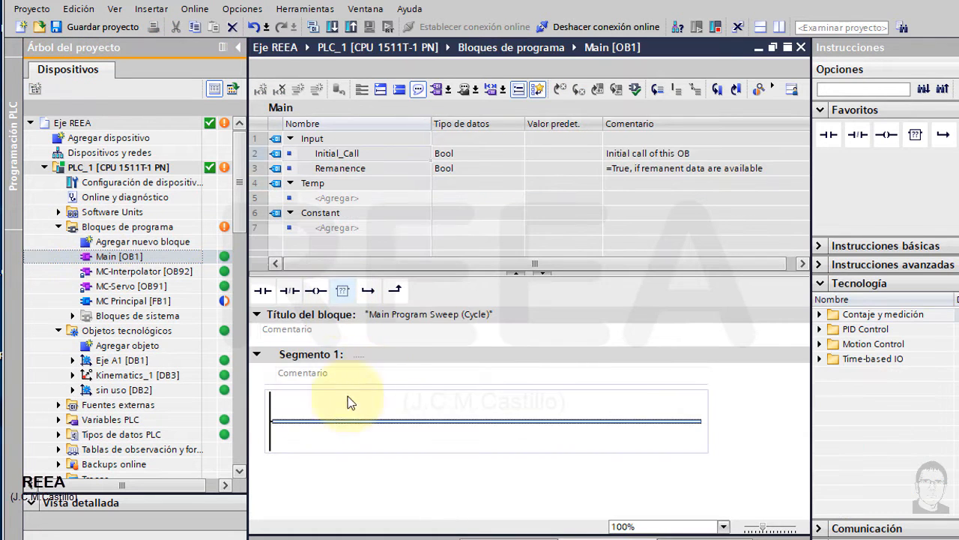
left_click(105, 302)
left_click_drag(101, 307, 365, 441)
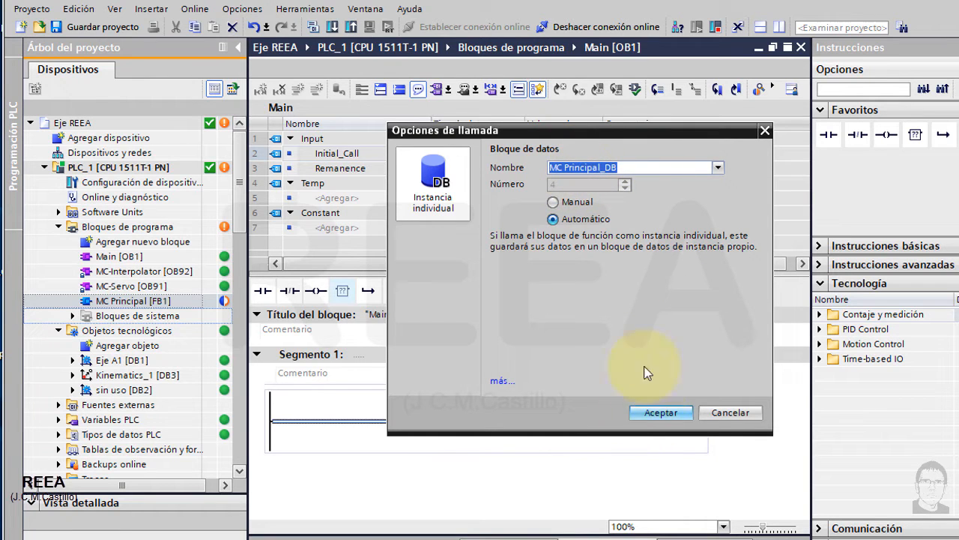
left_click(656, 413)
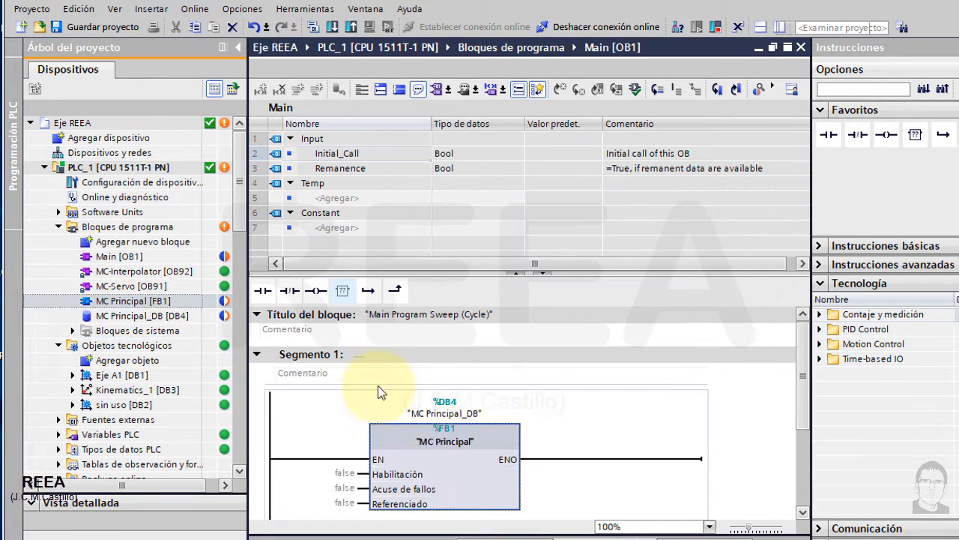
left_click_drag(799, 416, 803, 441)
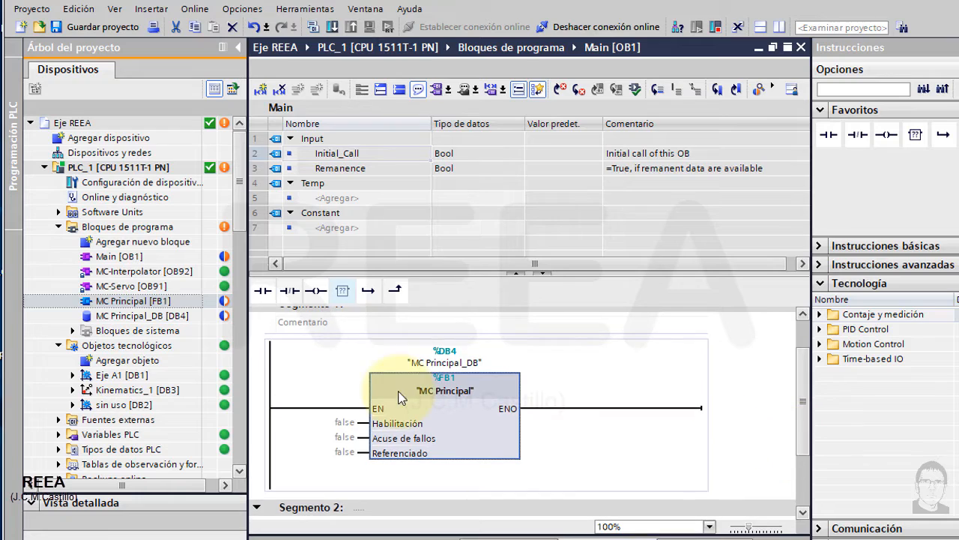
left_click_drag(365, 274, 368, 218)
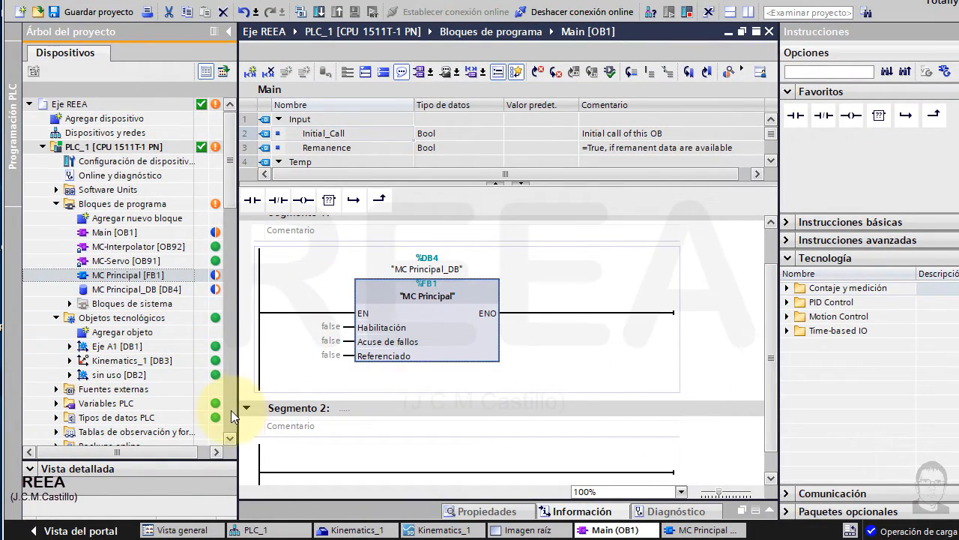
- In Imagen raíz of HMI_1, link the Habilitar eje switch's process variable to Habilitación of MC Principal_DB
scroll(120, 337, "down", 8)
left_click(56, 289)
double_click(113, 317)
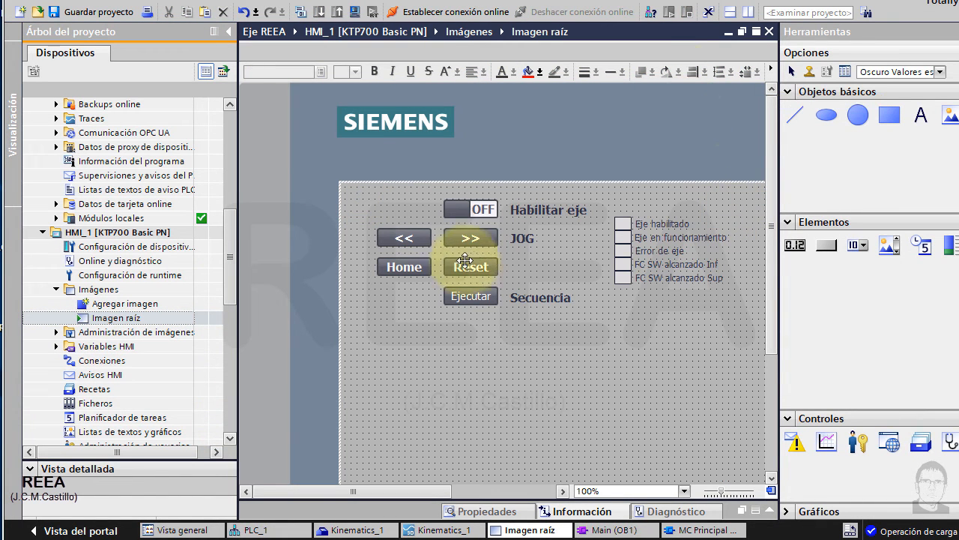
left_click(462, 210)
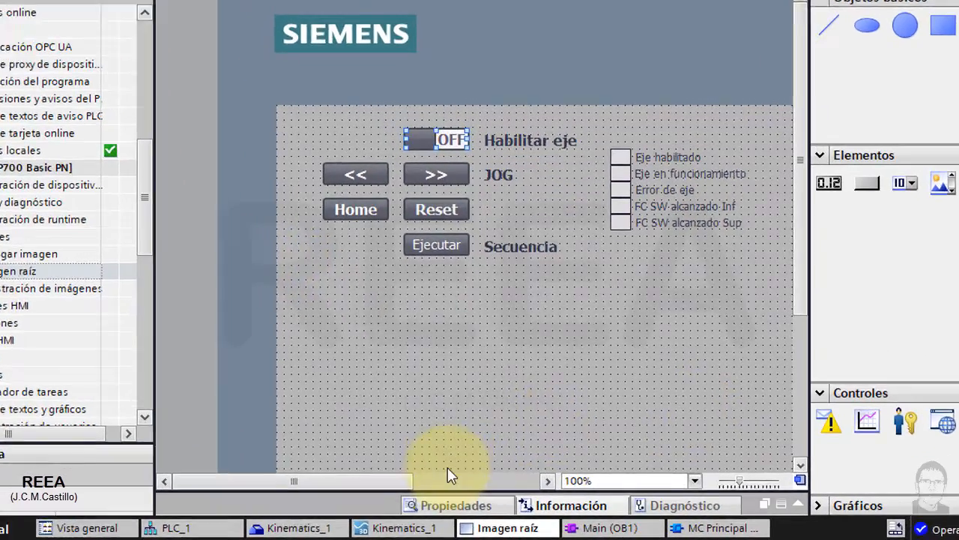
left_click(487, 511)
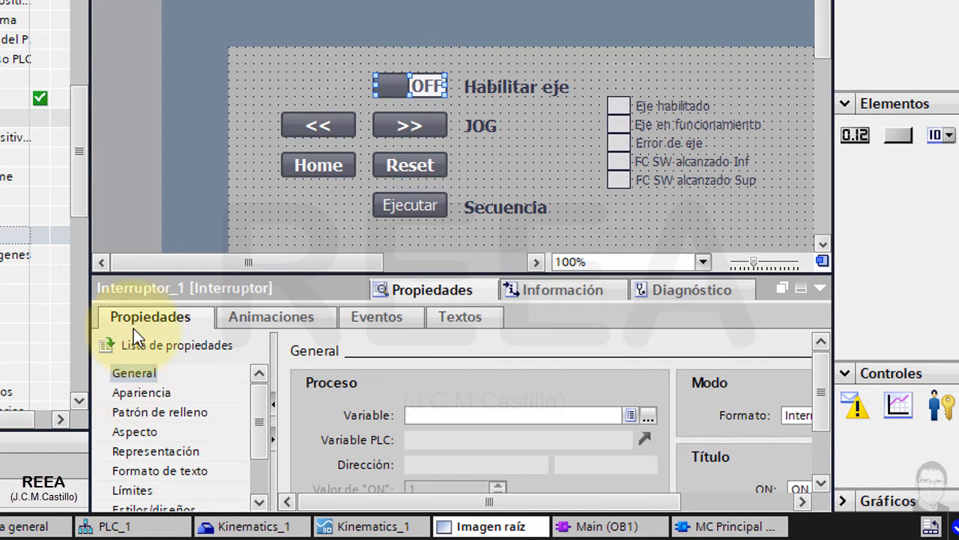
left_click(136, 371)
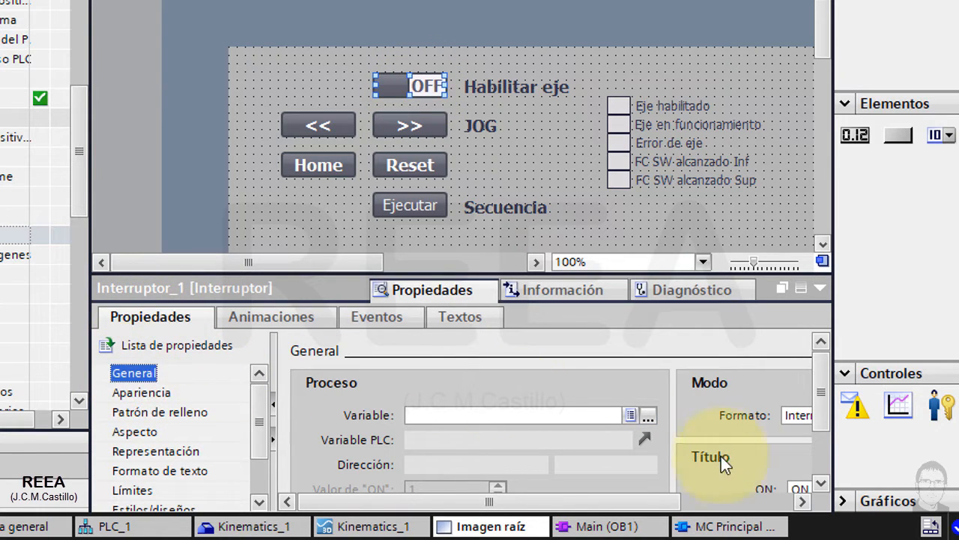
left_click(648, 415)
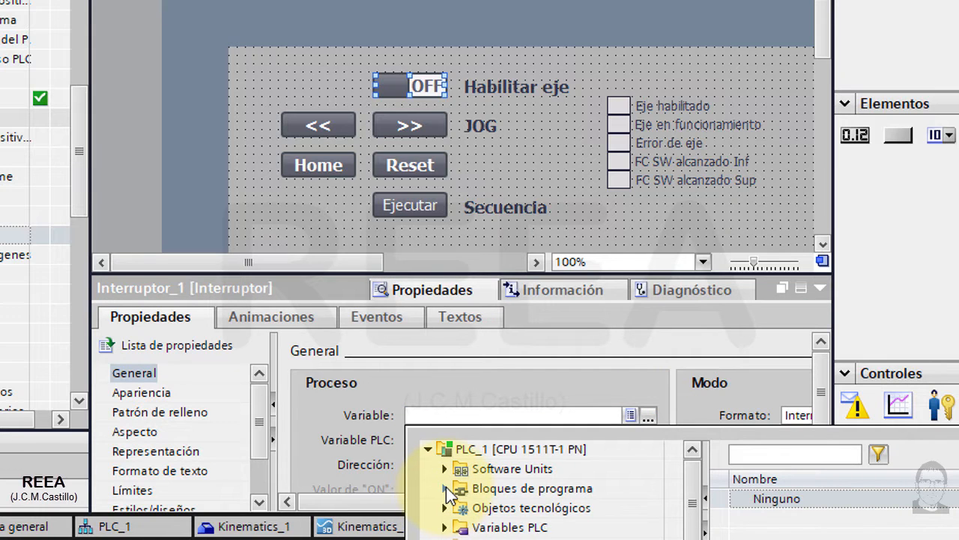
left_click(445, 488)
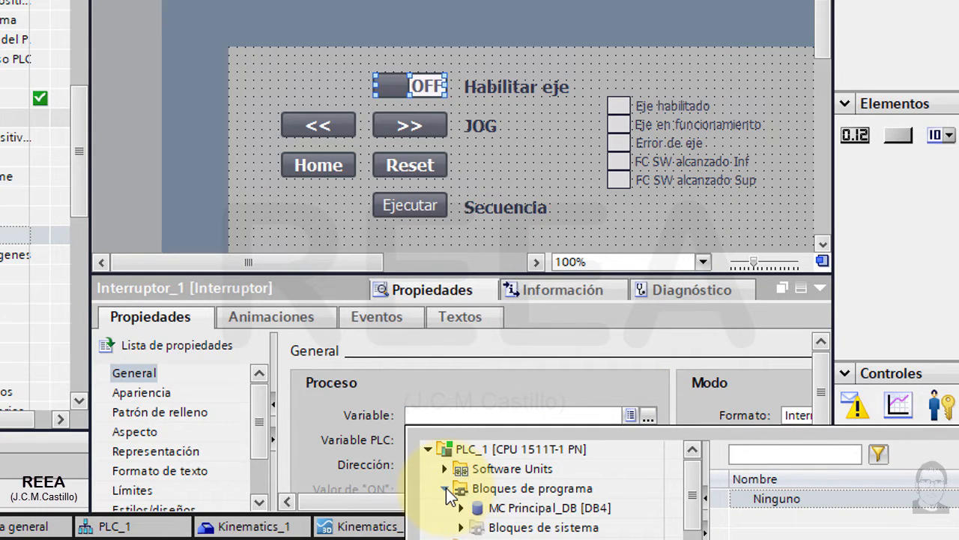
left_click(511, 488)
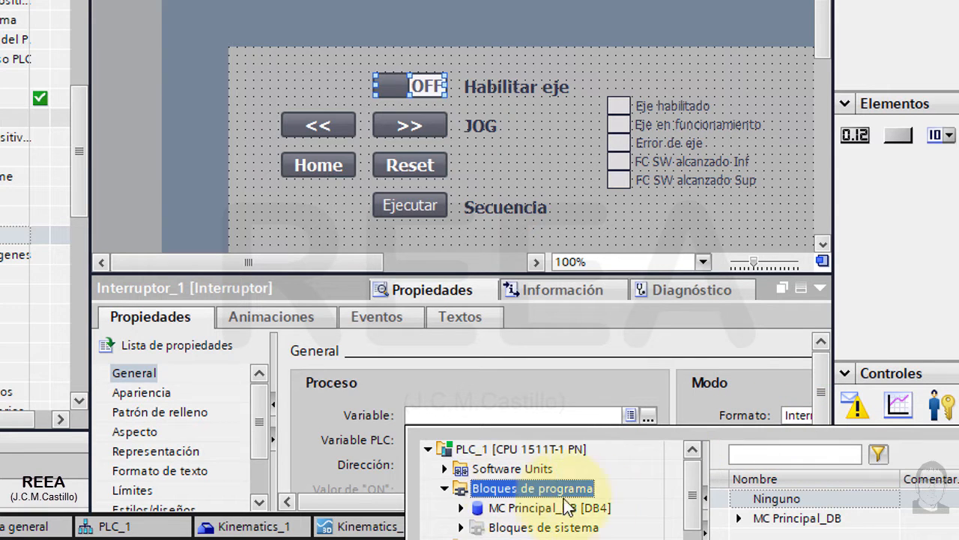
left_click(739, 518)
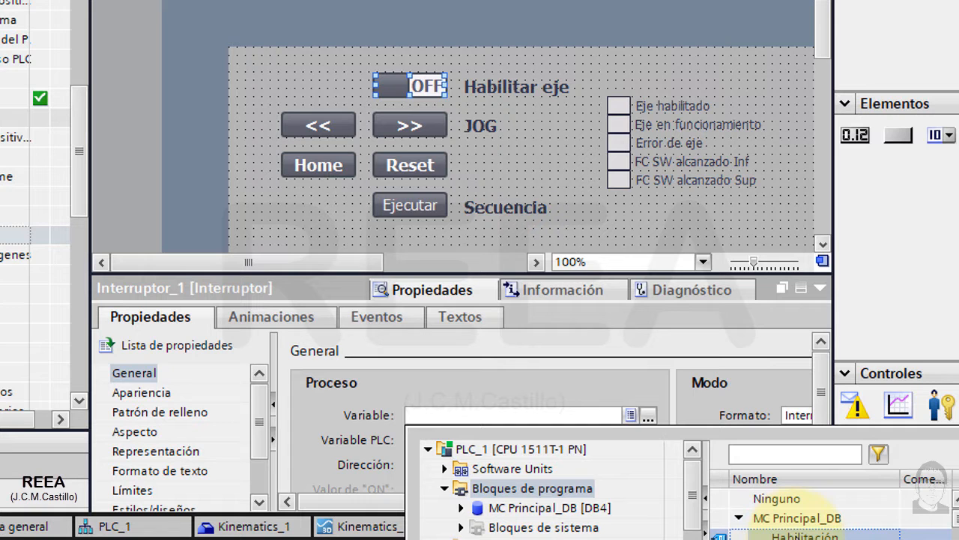
left_click(798, 535)
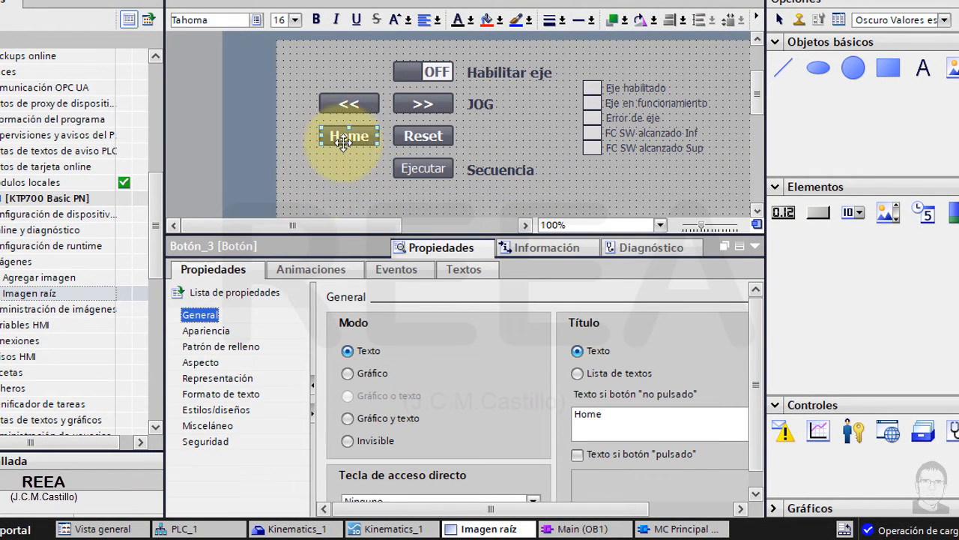
- Add the system function ActivarBit to the Pulsar event of the Home button
left_click(420, 137)
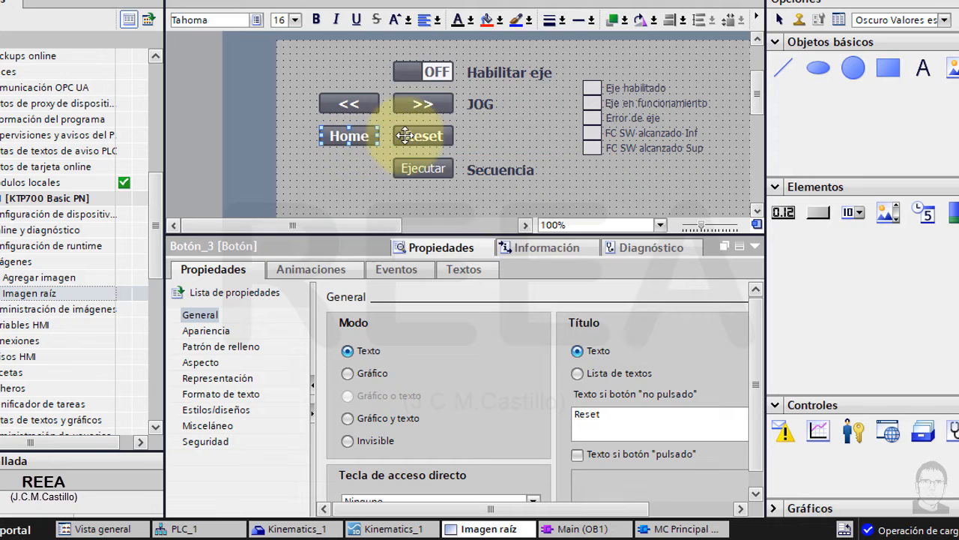
left_click(349, 136)
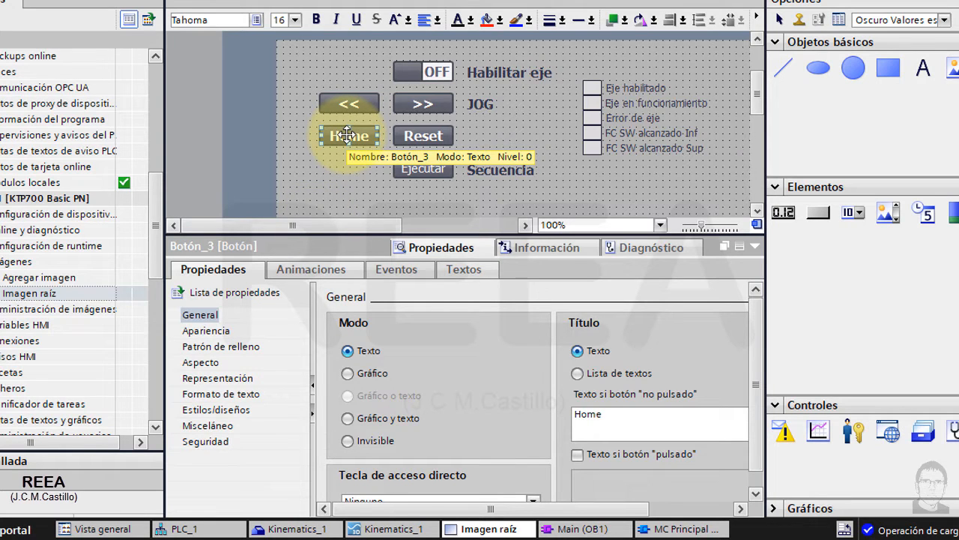
left_click(396, 269)
left_click(210, 330)
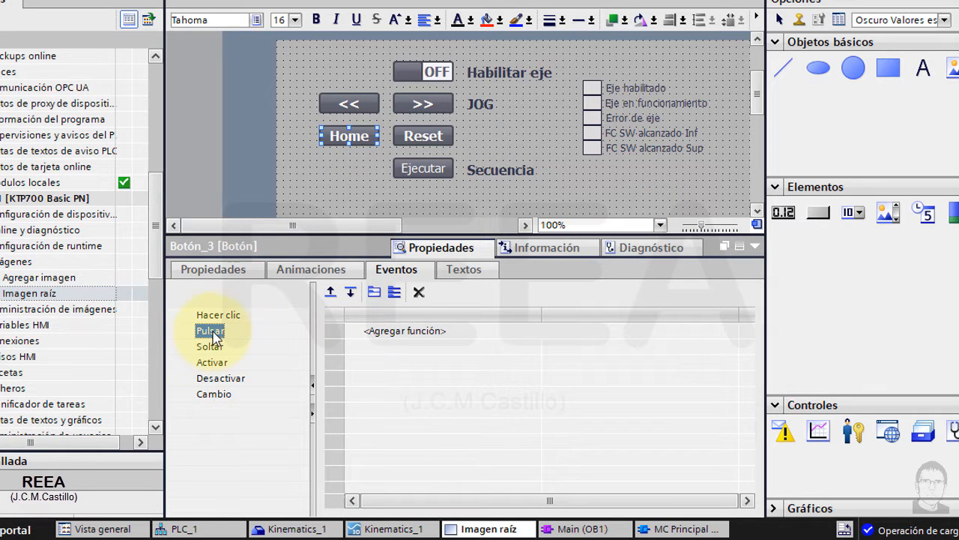
left_click(435, 332)
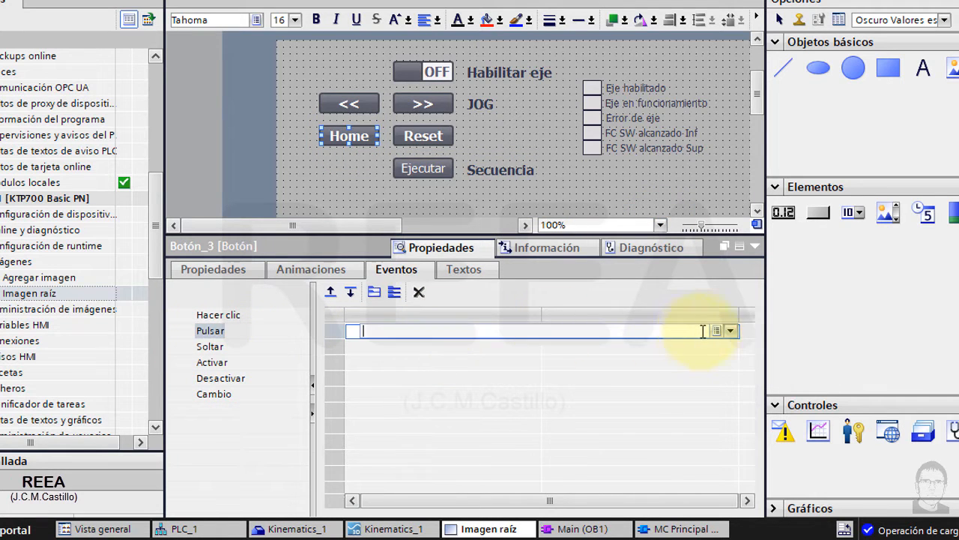
left_click(731, 331)
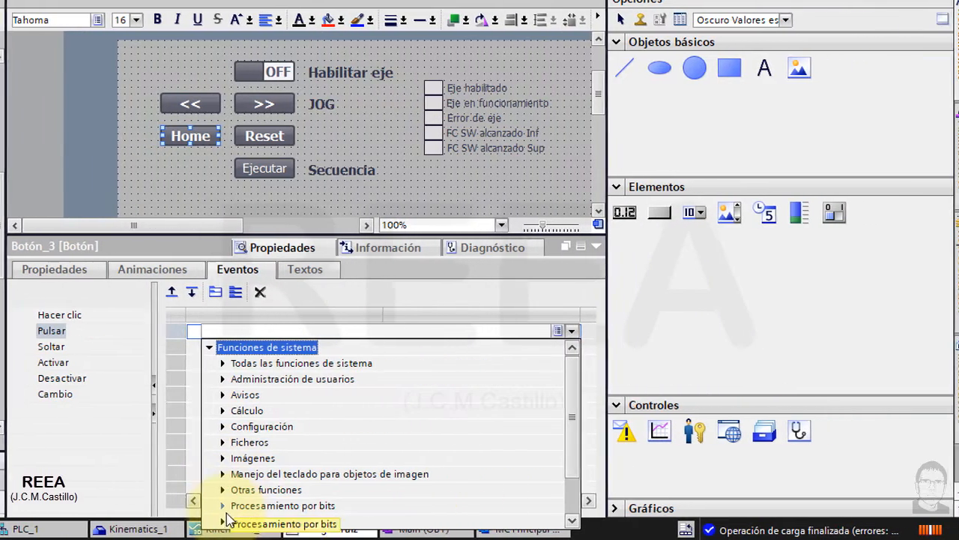
left_click(221, 505)
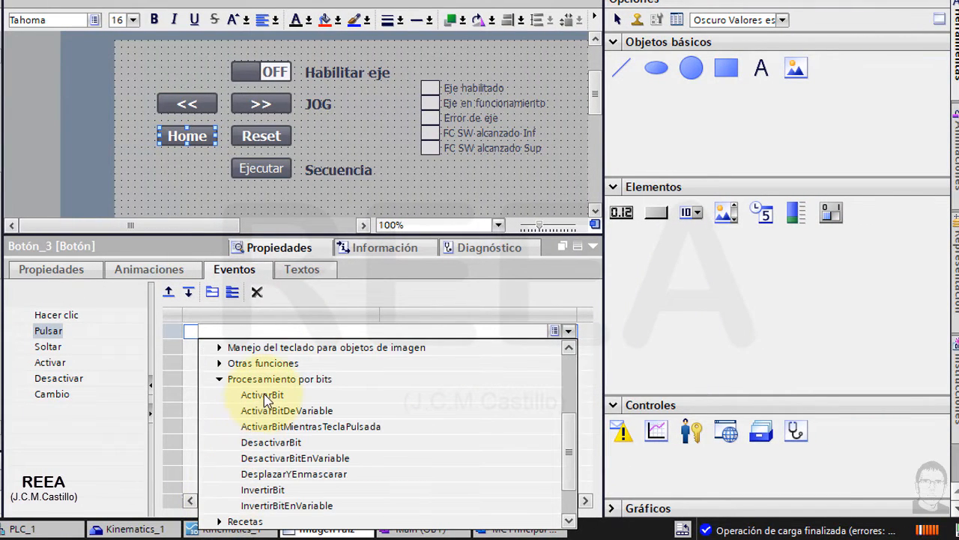
left_click(268, 396)
- Assign Referenciado from MC Principal_DB [DB4] as the variable of the Home button's ActivarBit function
left_click(388, 347)
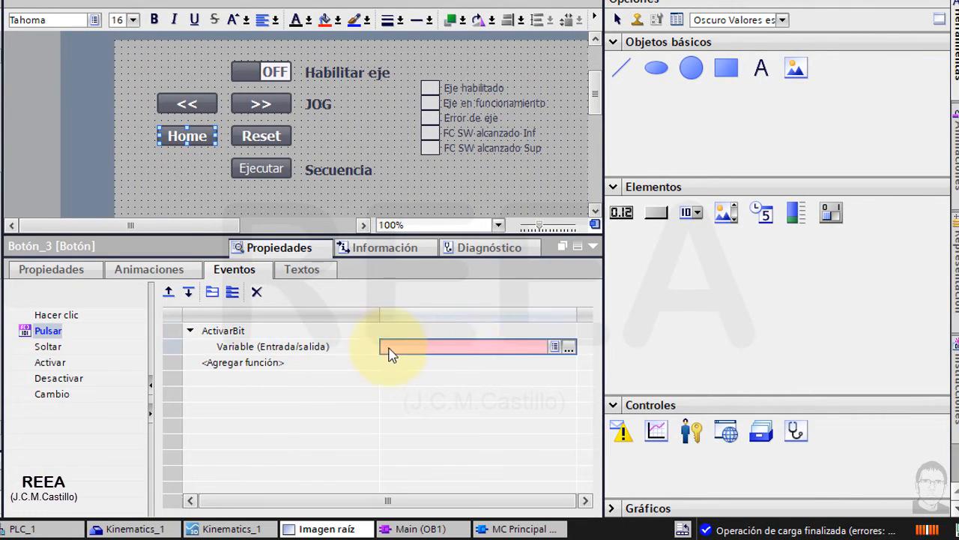
left_click(569, 348)
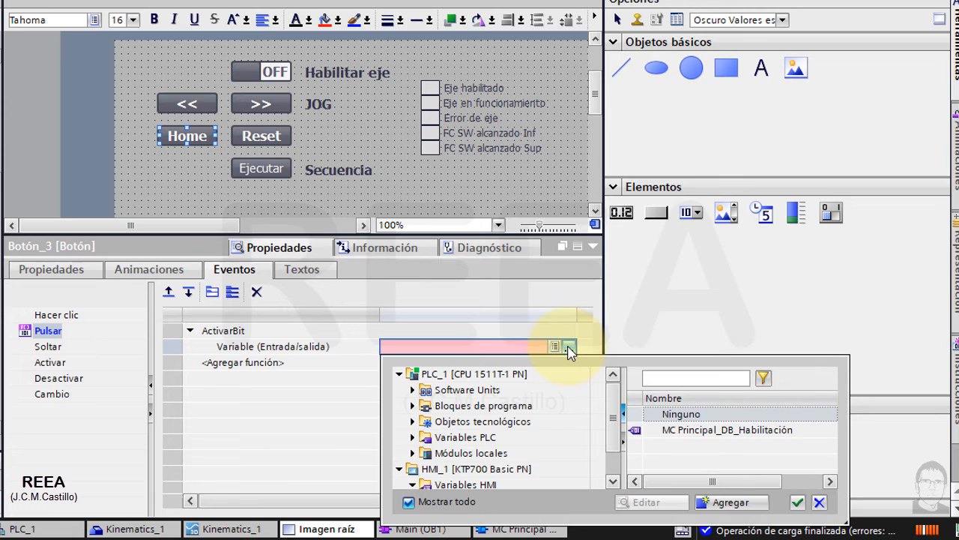
left_click(412, 407)
left_click(473, 422)
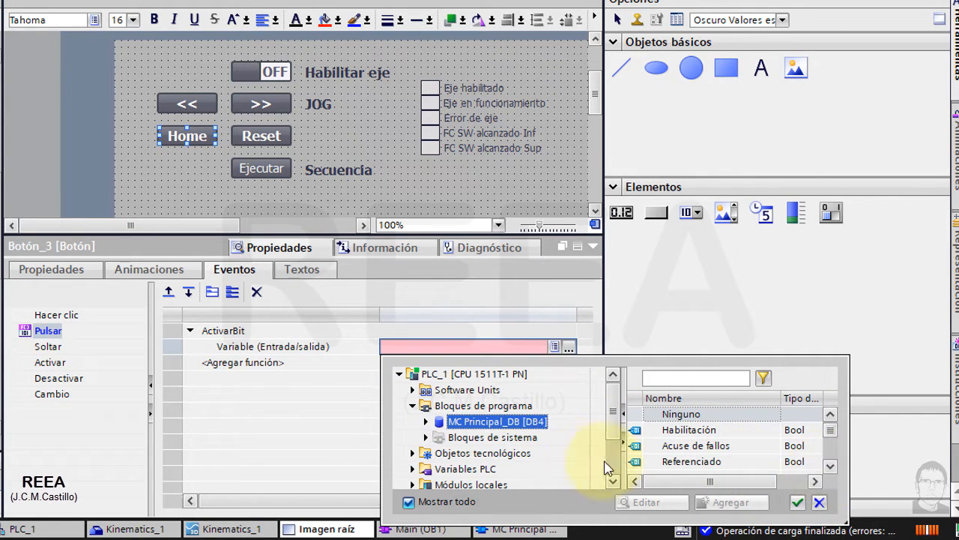
left_click(693, 462)
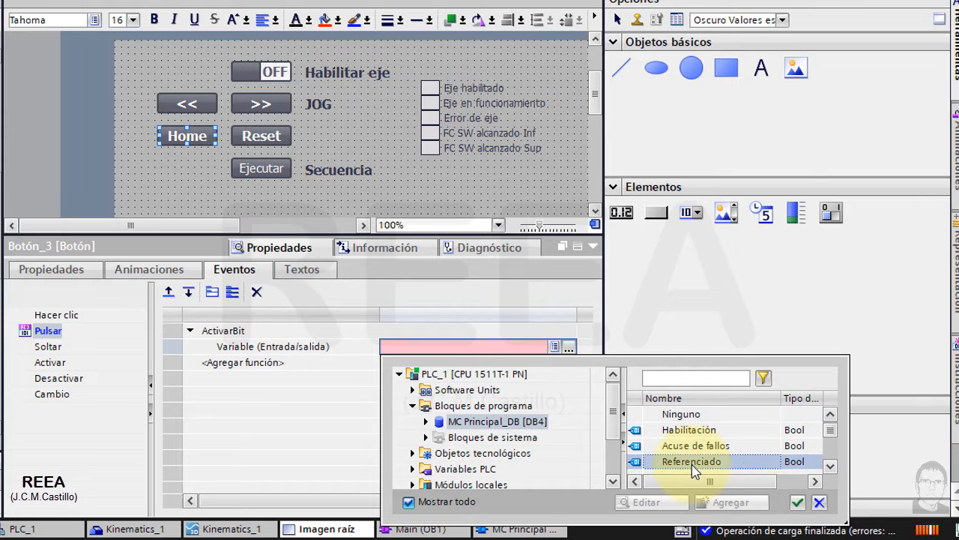
- Assign the Referenciado variable of MC Principal_DB to the ActivarBit function on the Home button's Pulsar event
left_click(798, 502)
left_click(551, 346)
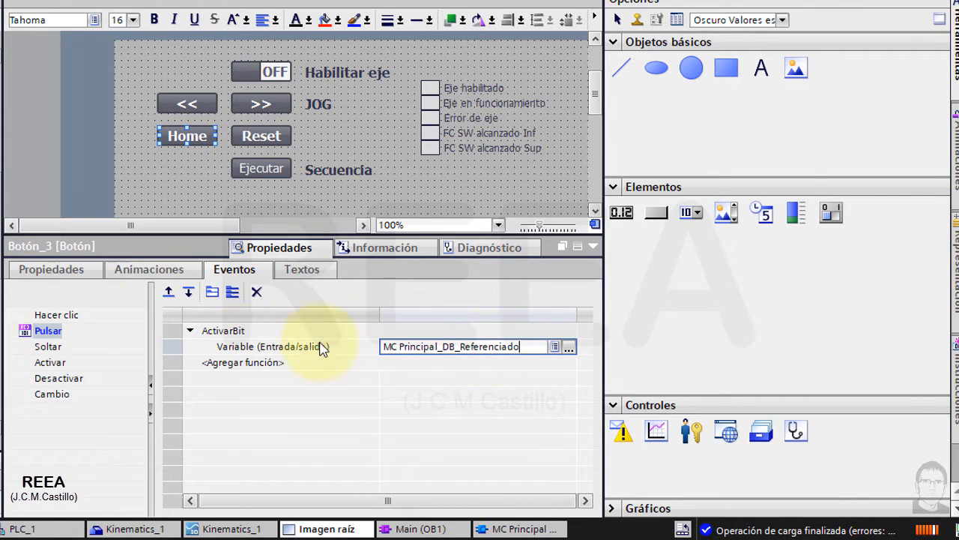
- Add a DesactivarBit function to the Home button's Soltar event and assign it the MC Principal_DB_Referenciado variable
left_click(47, 346)
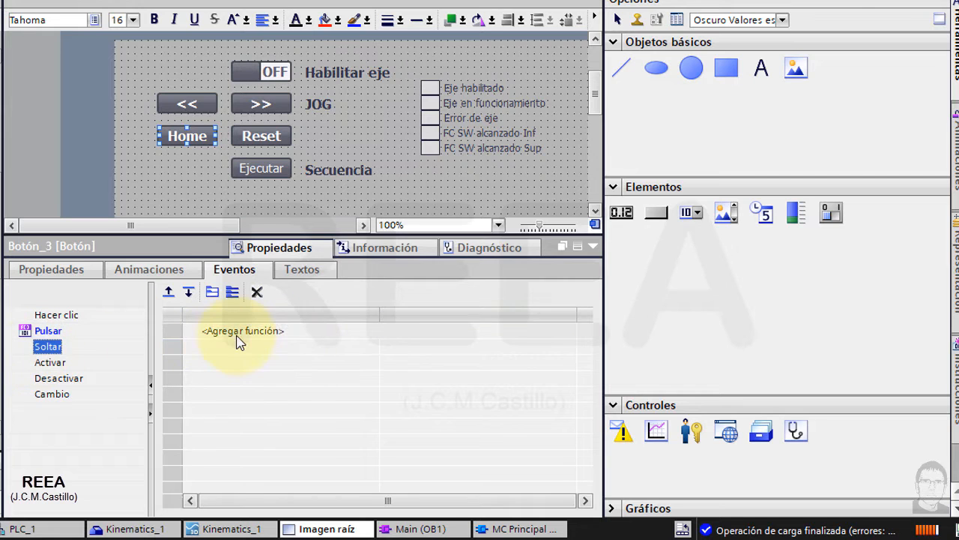
left_click(213, 332)
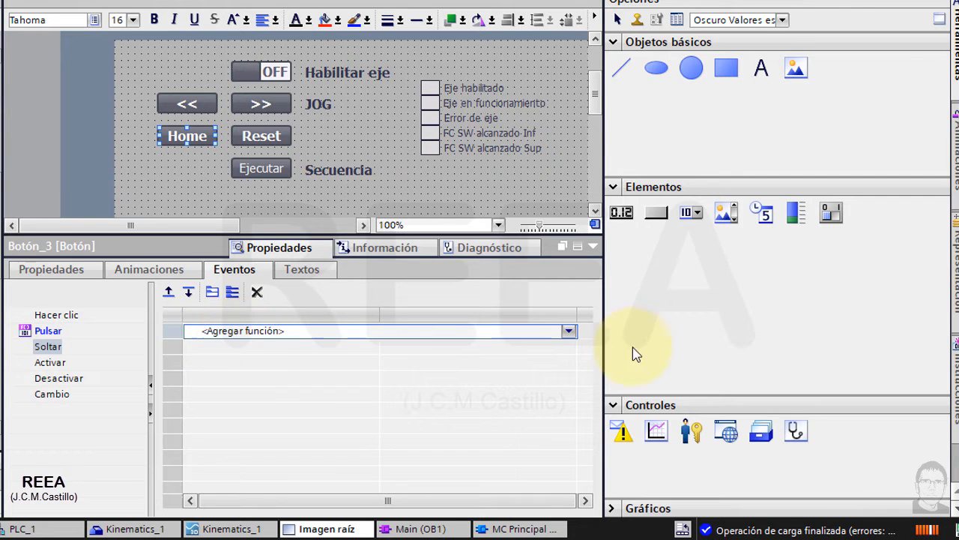
left_click(569, 331)
left_click(272, 526)
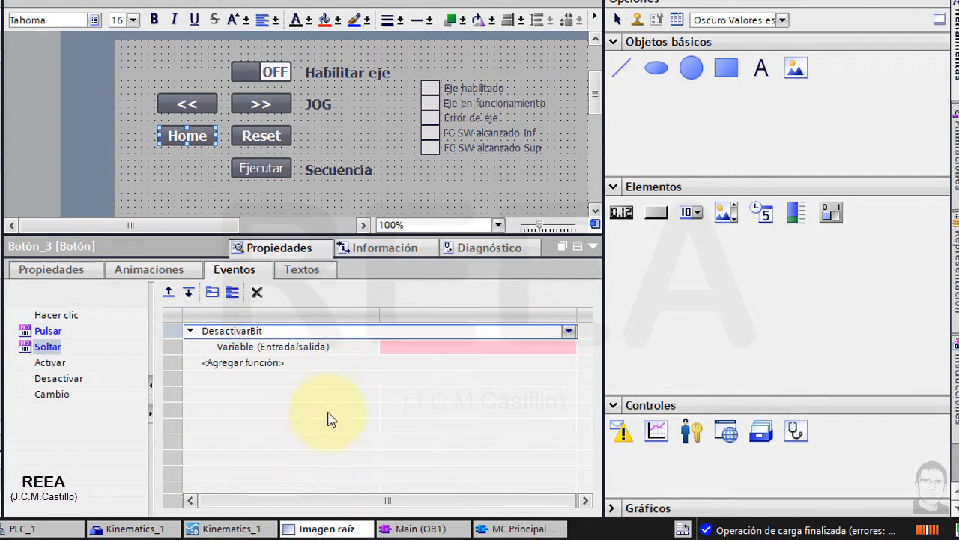
left_click(480, 347)
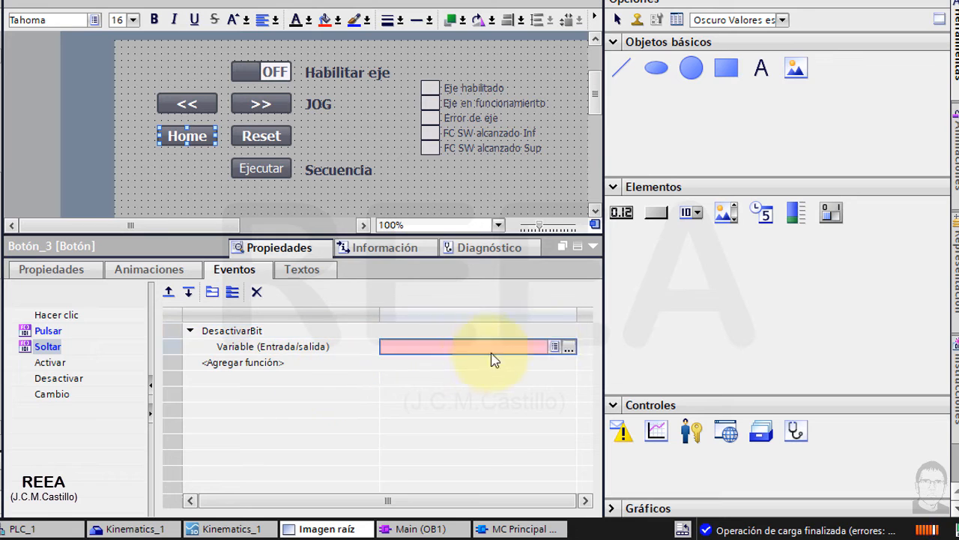
left_click(568, 348)
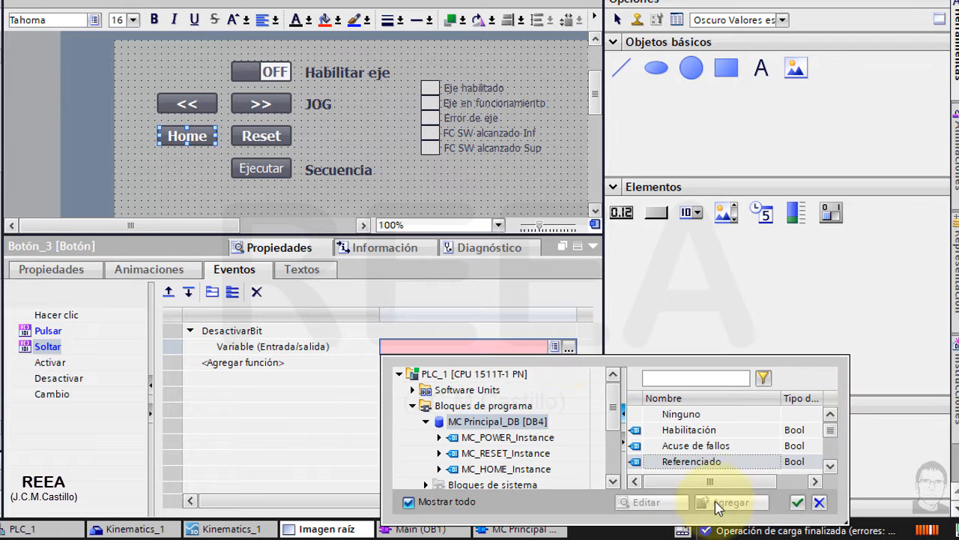
left_click(796, 502)
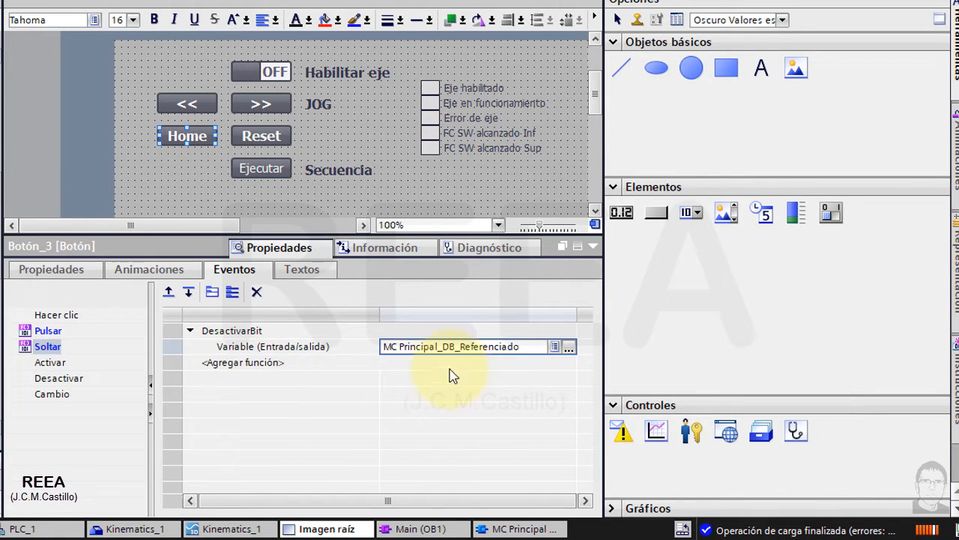
left_click(103, 332)
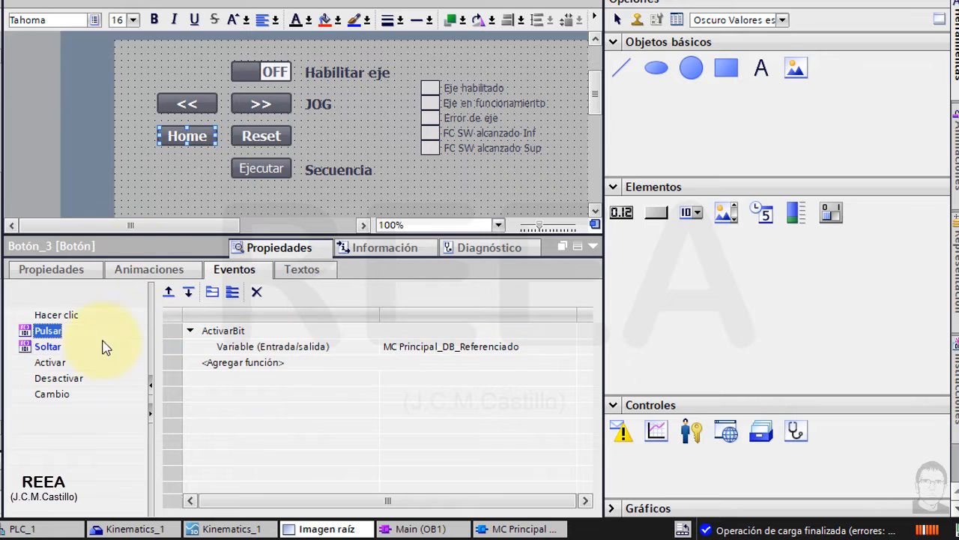
- Add an ActivarBit function to the Reset button's Pulsar event and assign it the Acuse de fallos variable of MC Principal_DB
left_click(267, 135)
left_click(312, 333)
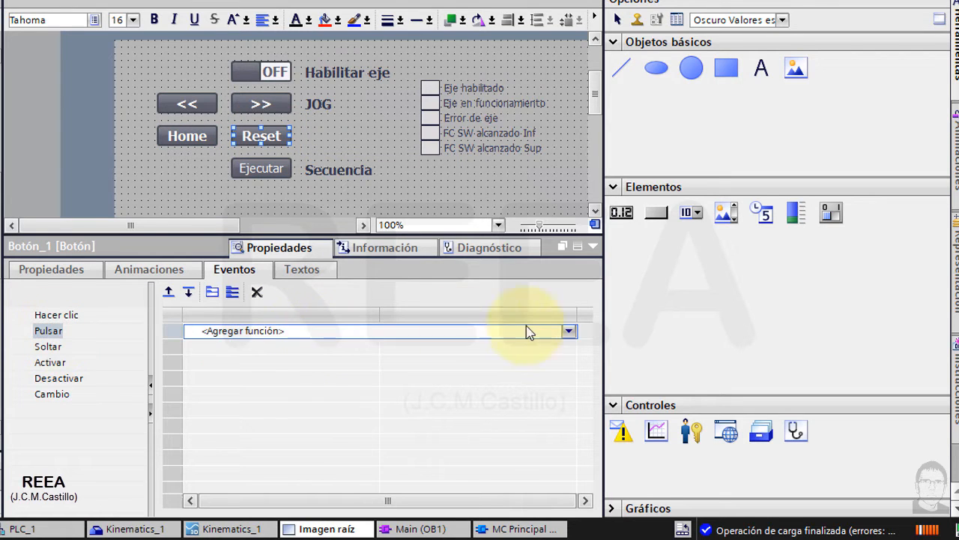
left_click(569, 333)
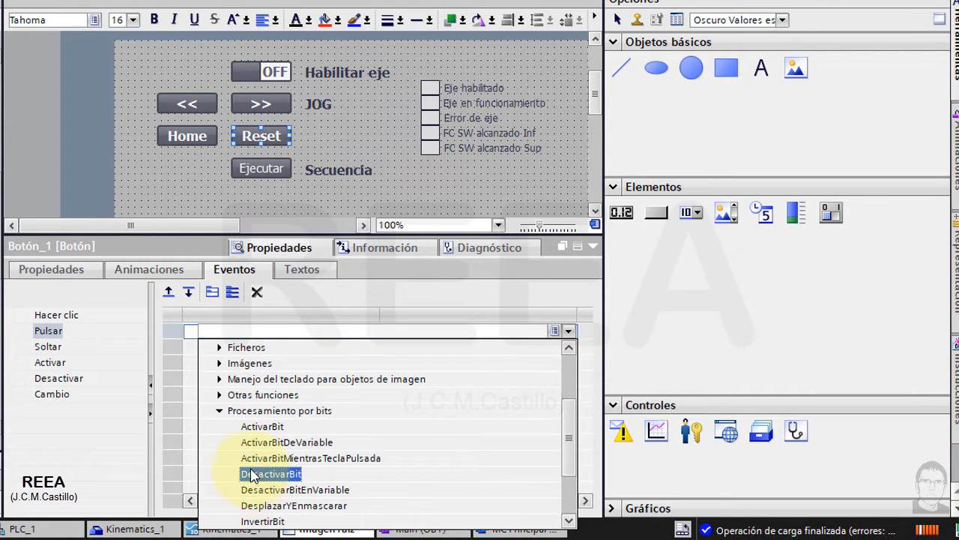
left_click(270, 429)
left_click(408, 348)
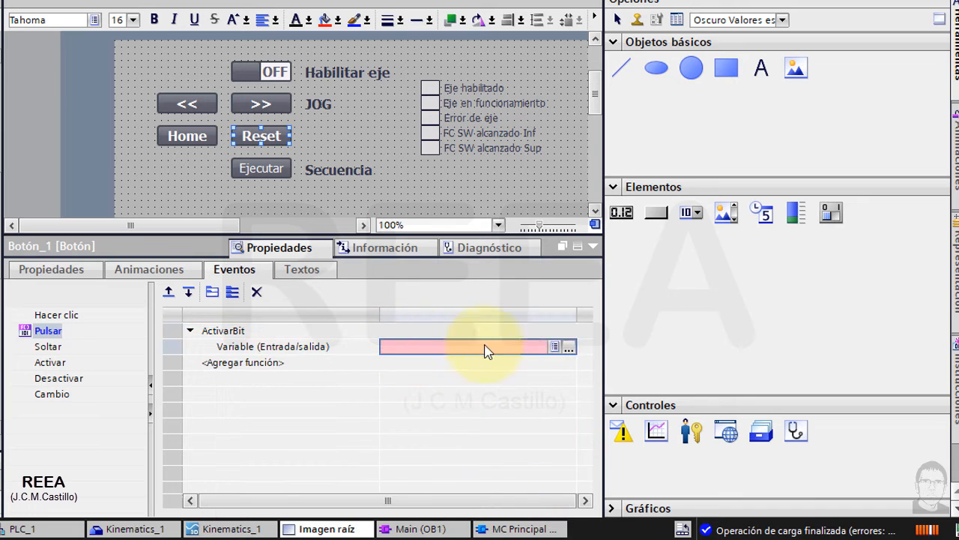
left_click(570, 348)
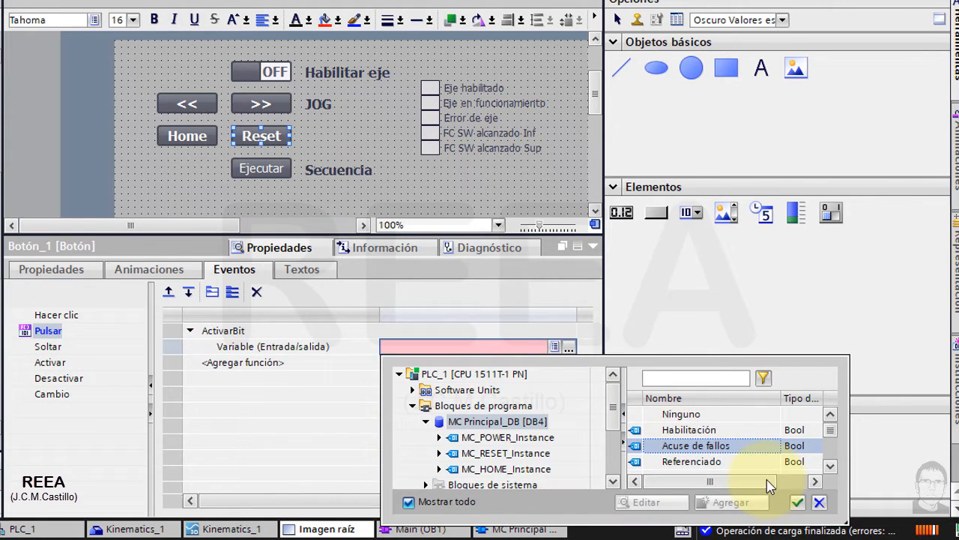
left_click(798, 502)
- Add a DesactivarBit function to the Reset button's Soltar event and assign it the Acuse de fallos variable of MC Principal_DB
left_click(47, 347)
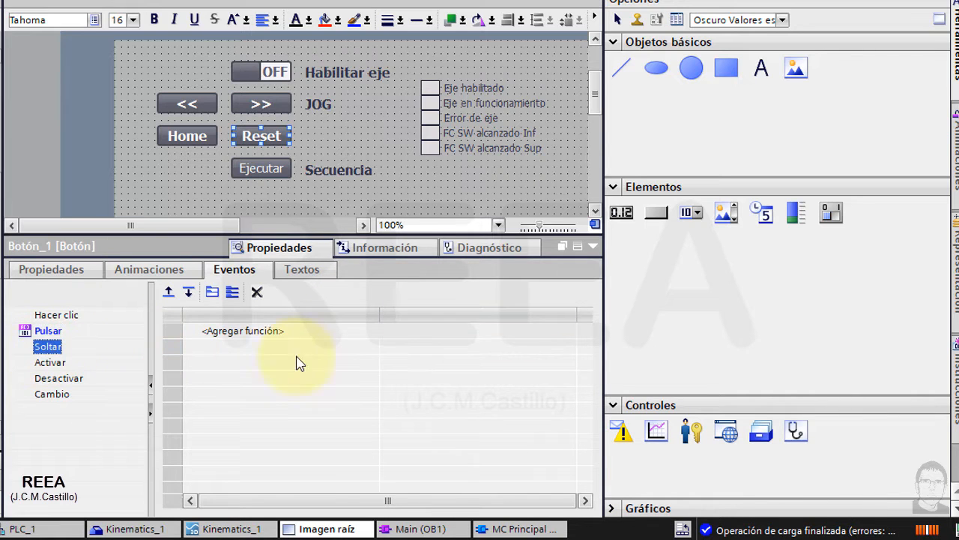
left_click(528, 338)
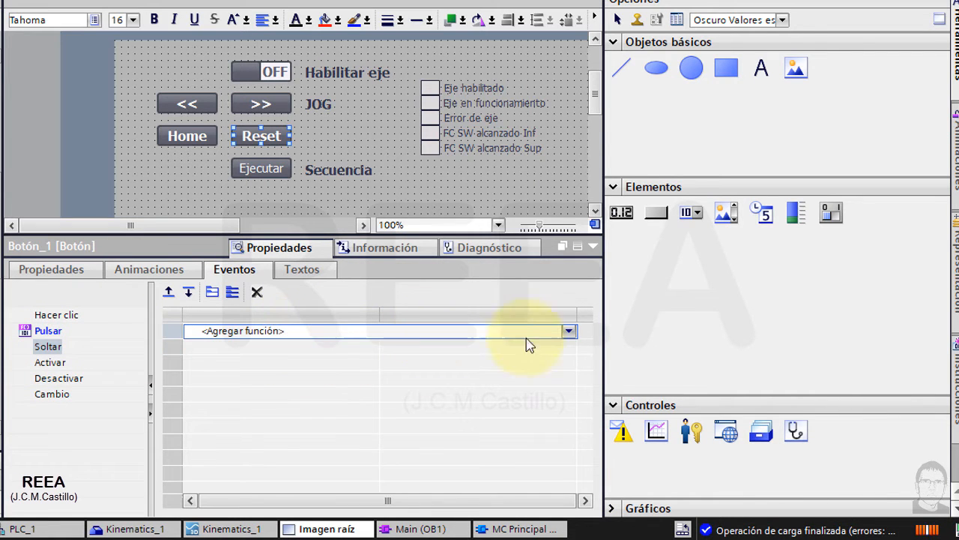
left_click(570, 334)
left_click(329, 519)
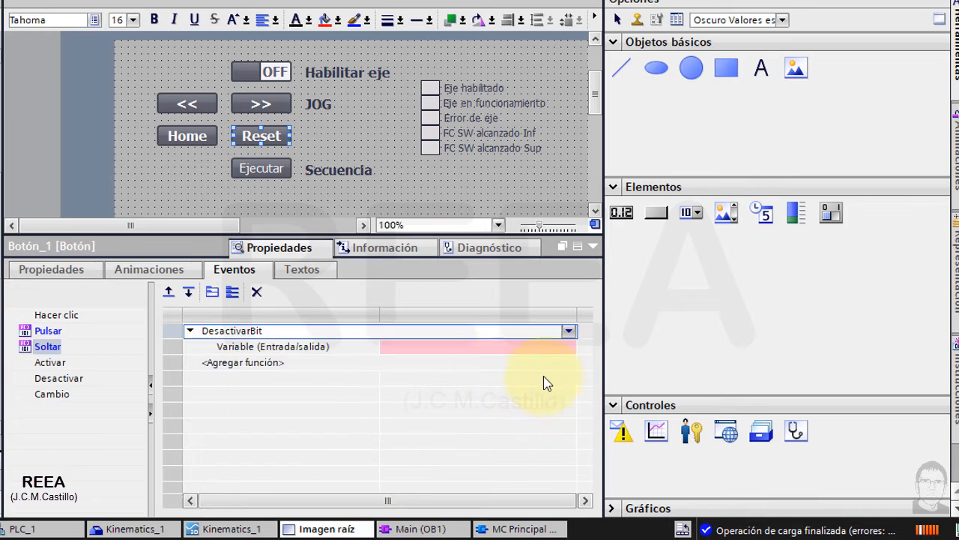
left_click(543, 349)
left_click(569, 347)
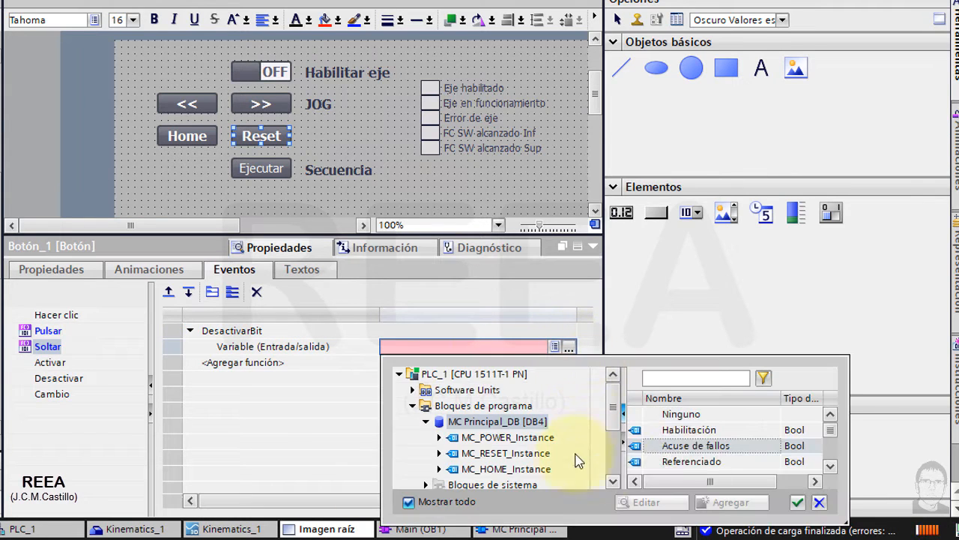
left_click(691, 443)
left_click(796, 501)
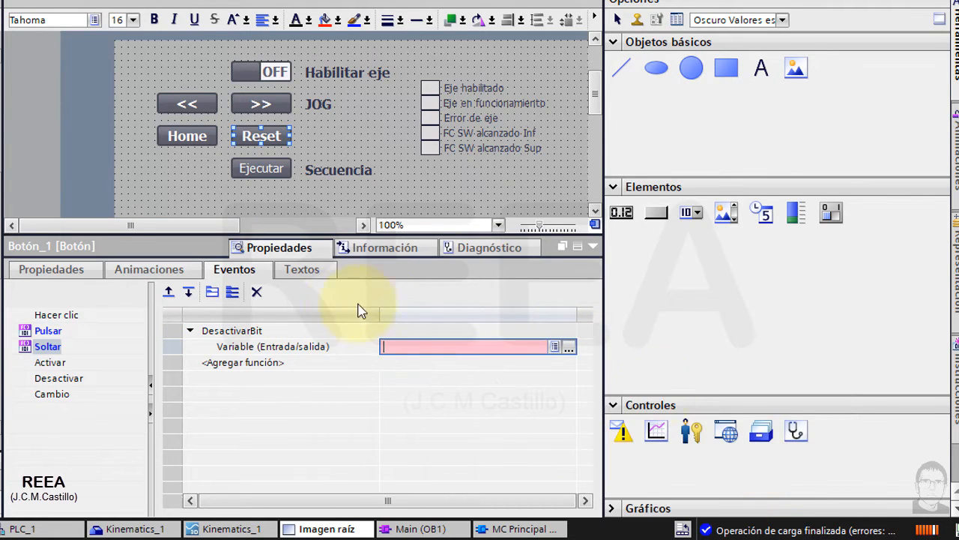
left_click(201, 348)
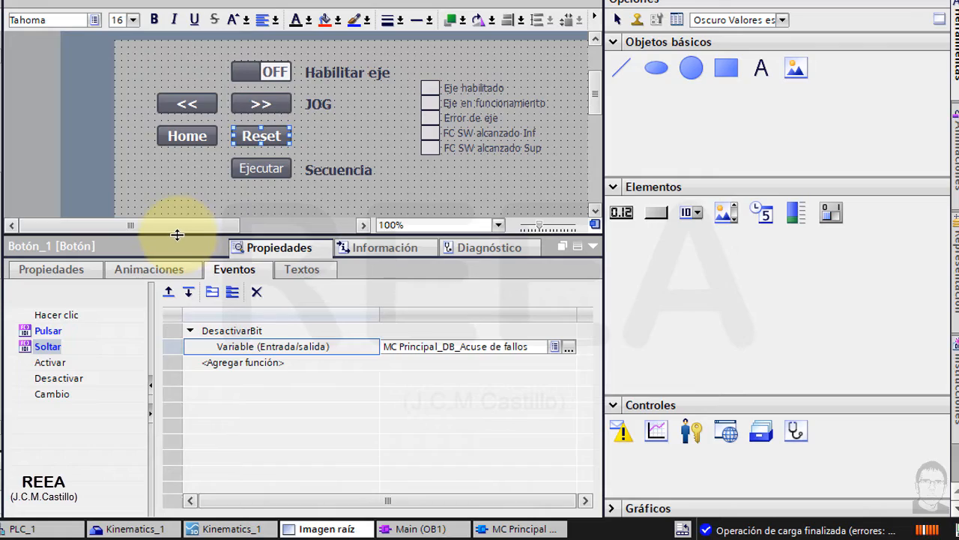
- Open Main [OB1] and insert an MC_MoveJog instruction in Segmento 2 with the instance data block MC_MOVEJOG_DB
left_click_drag(177, 234, 171, 310)
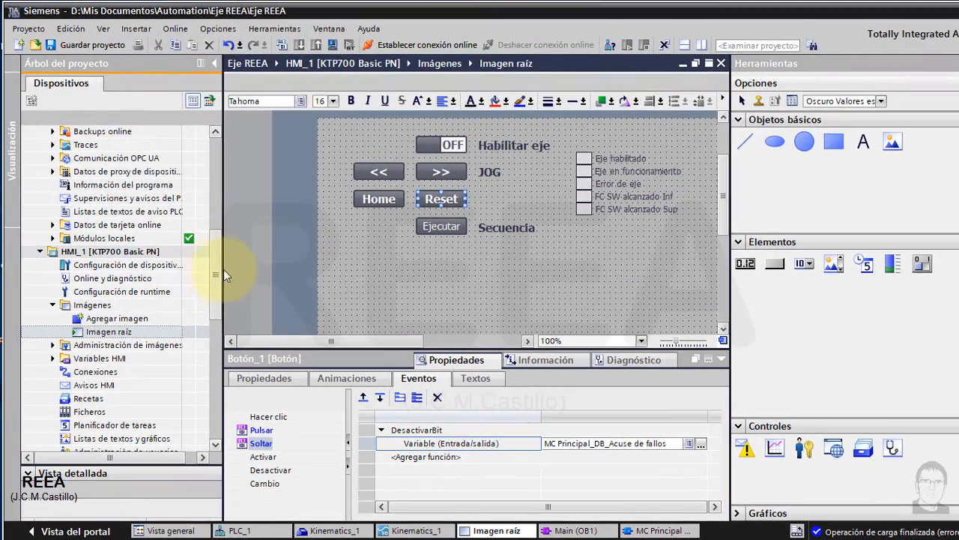
left_click_drag(155, 256, 156, 128)
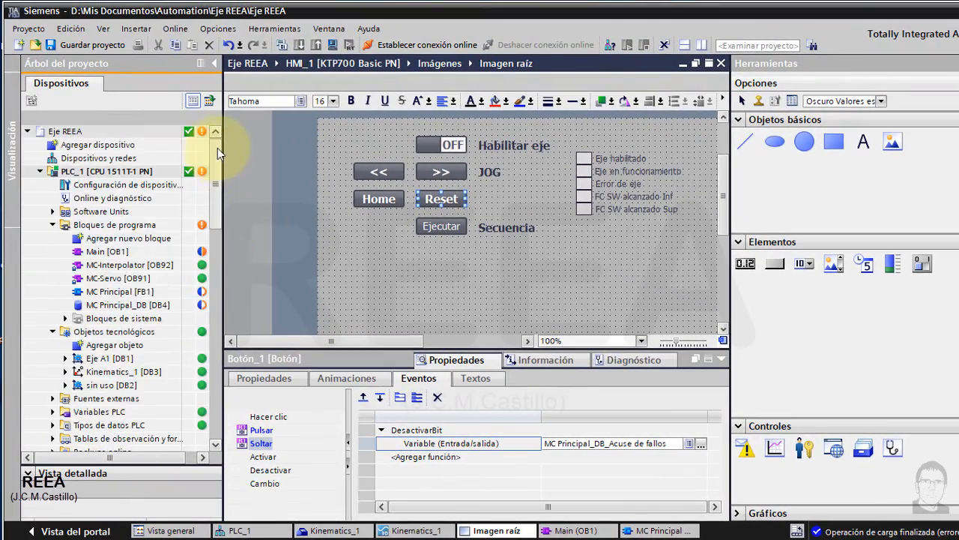
double_click(97, 251)
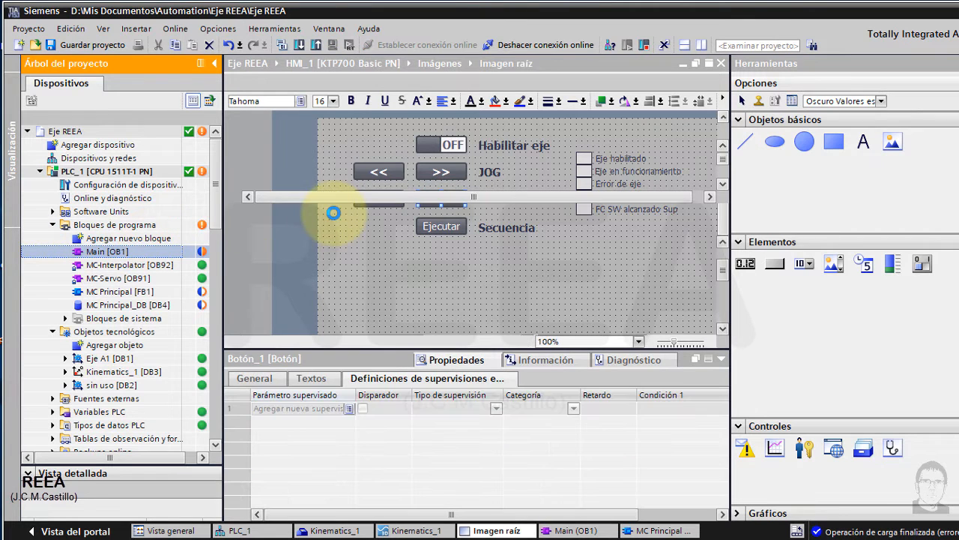
left_click_drag(497, 348, 495, 387)
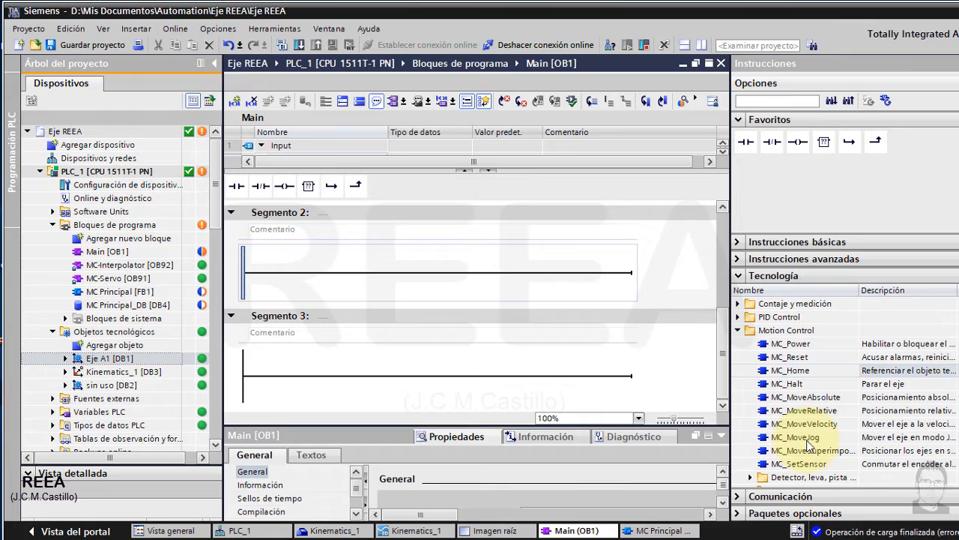
left_click_drag(809, 443, 378, 274)
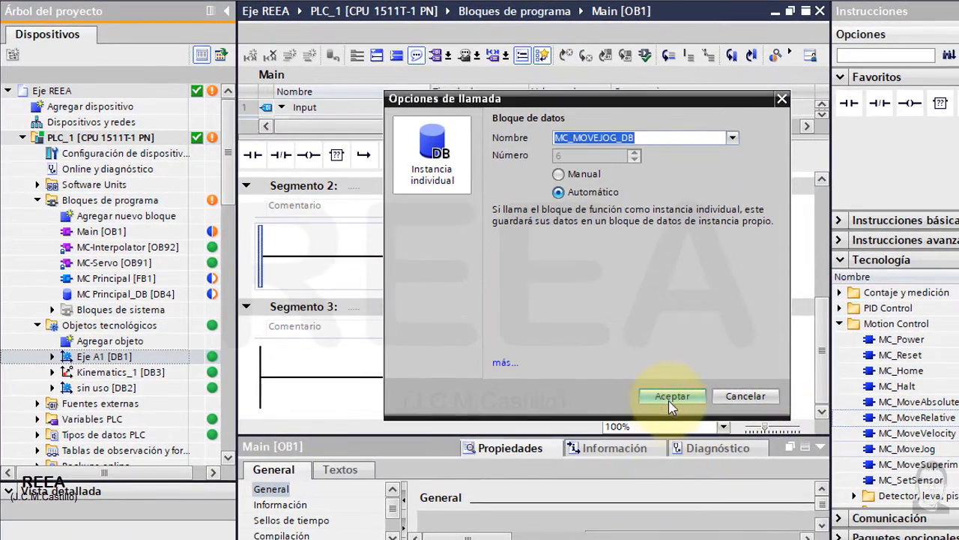
left_click(672, 397)
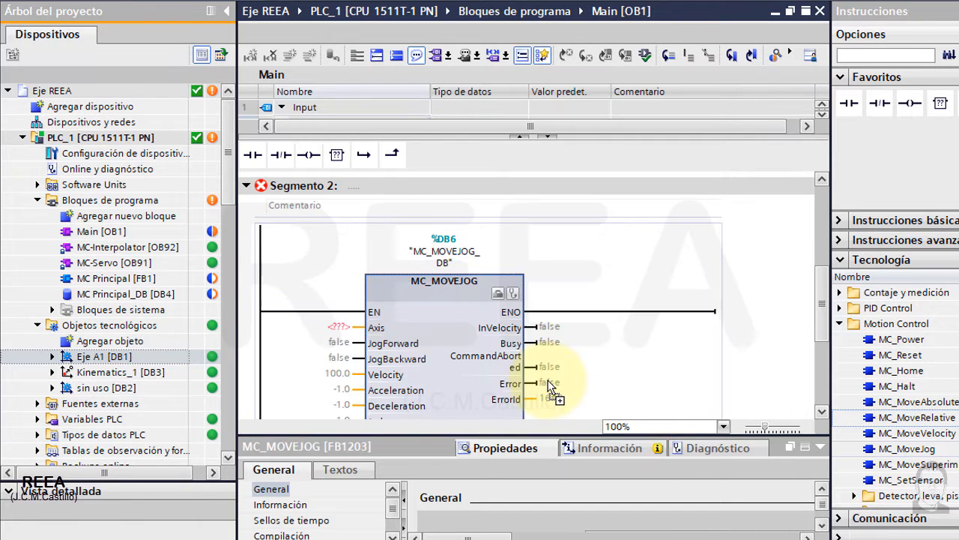
- Assign the technology object Eje A1 [DB1] to the Axis input of the MC_MOVEJOG block
left_click(822, 412)
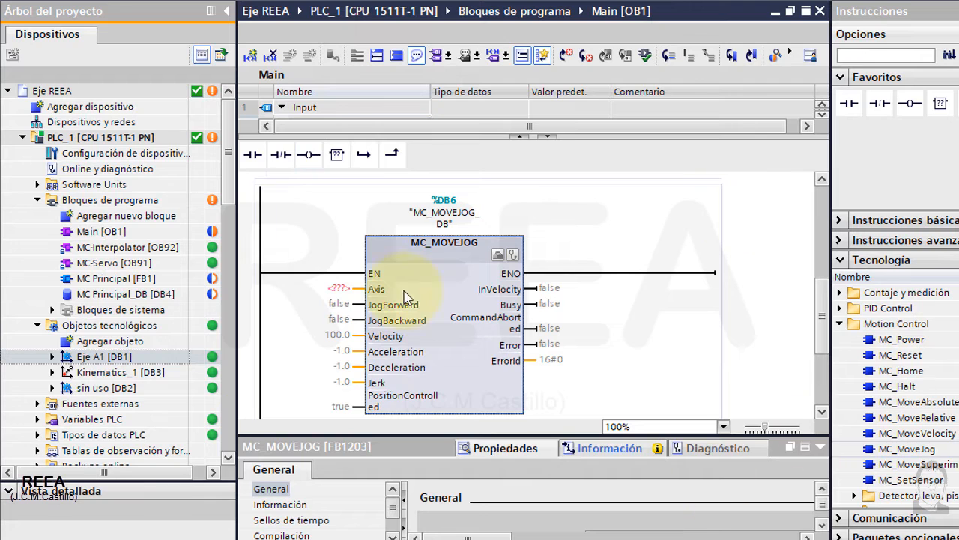
left_click_drag(66, 356, 256, 327)
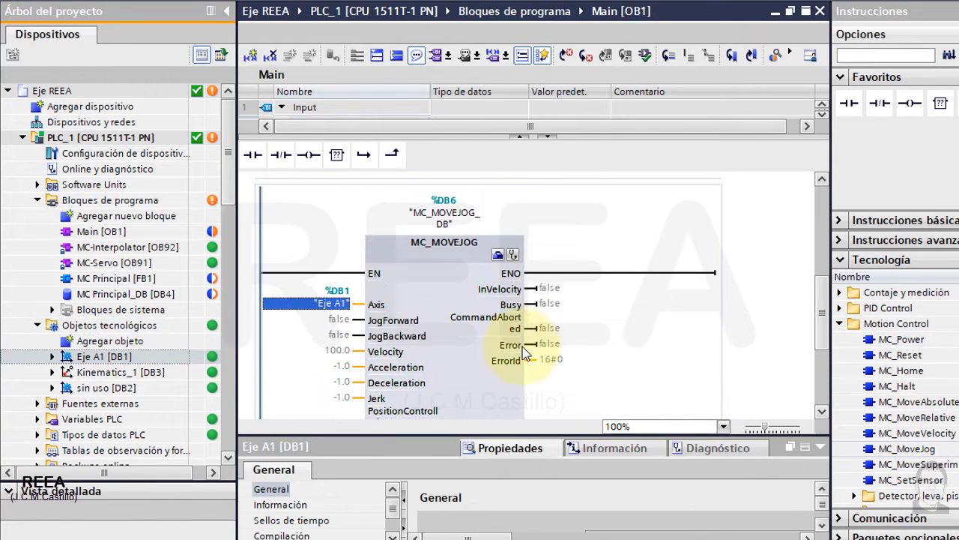
scroll(529, 320, "down", 3)
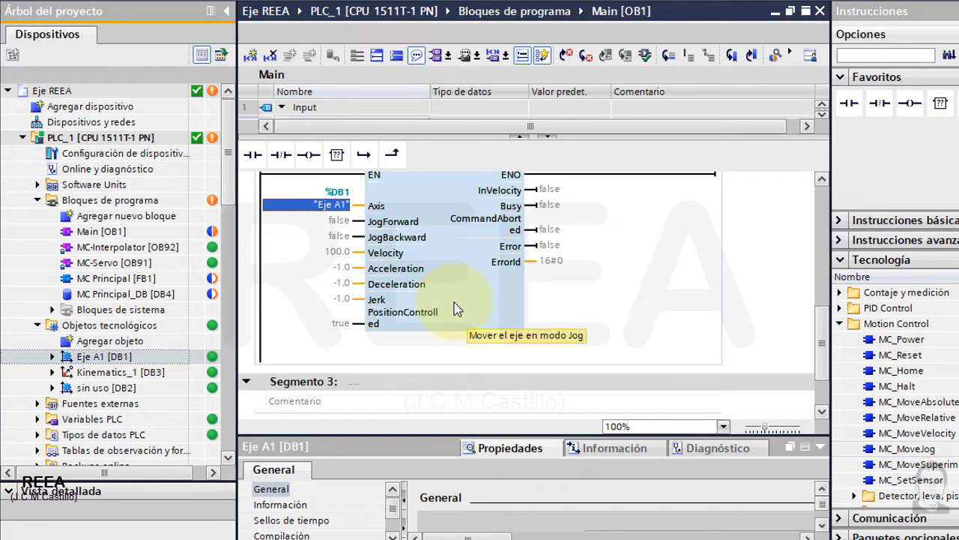
scroll(405, 300, "up", 3)
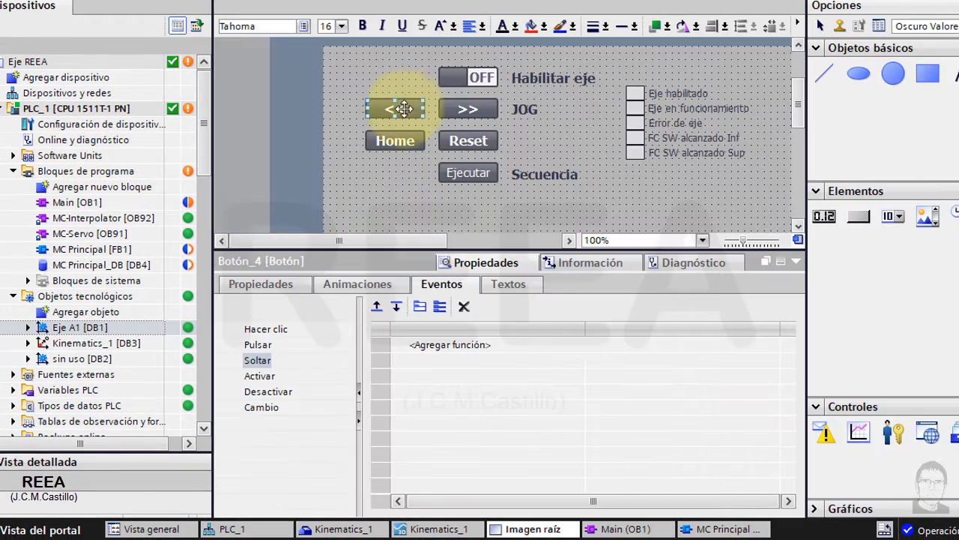
- Add an ActivarBit function to the Pulsar event of the << jog button on the root screen
left_click(257, 345)
left_click(765, 347)
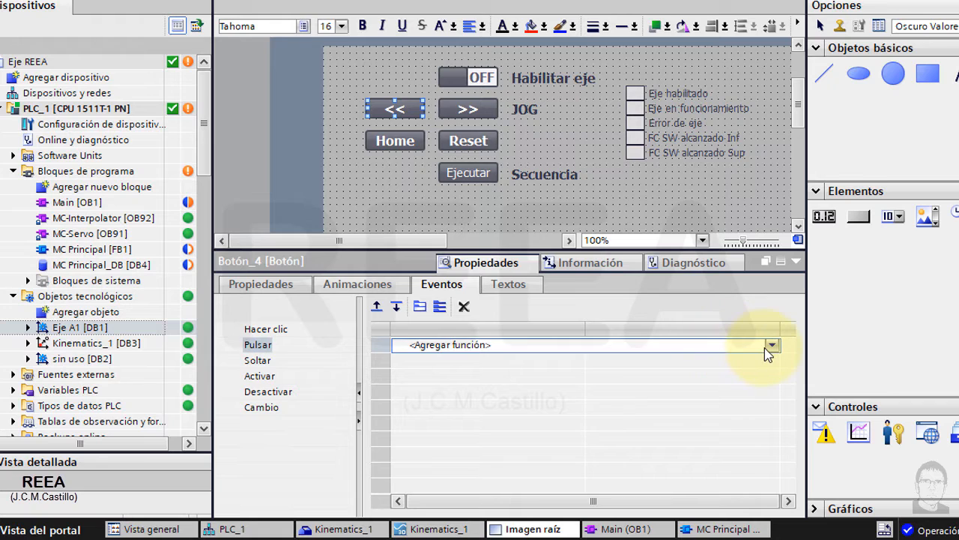
left_click(772, 345)
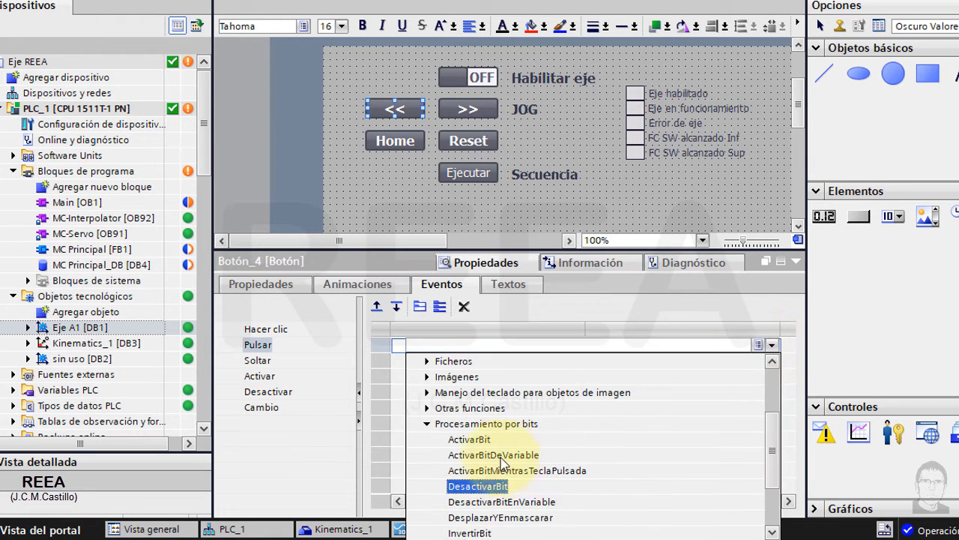
left_click(480, 439)
- Assign the JogBackward variable of MC_MOVEJOG_DB [DB6] to the ActivarBit function on the << button's Pulsar event
left_click(770, 363)
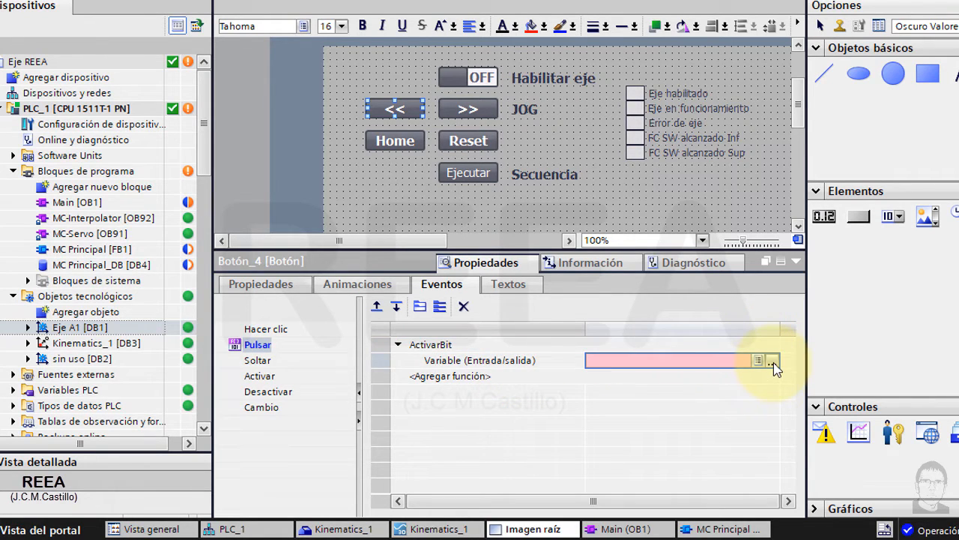
left_click(772, 361)
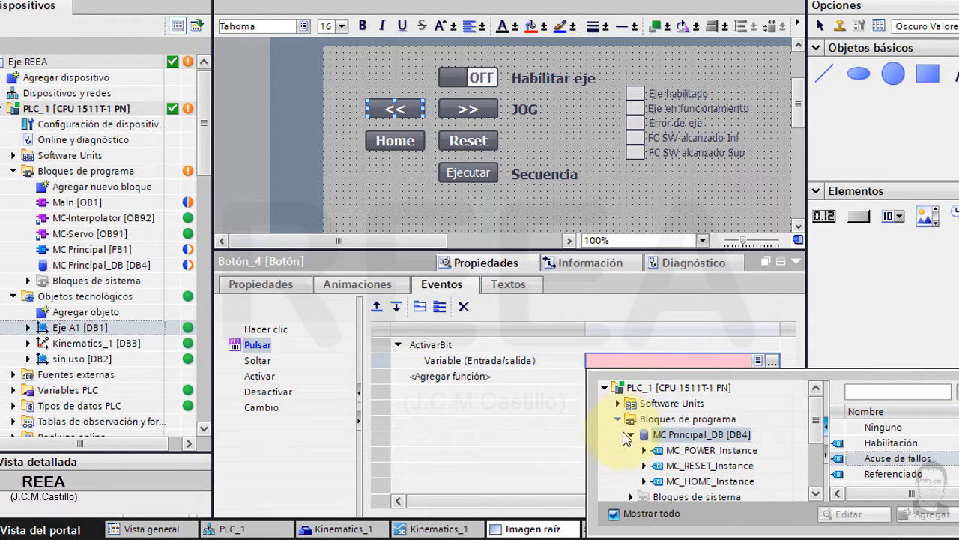
left_click(816, 474)
left_click(632, 403)
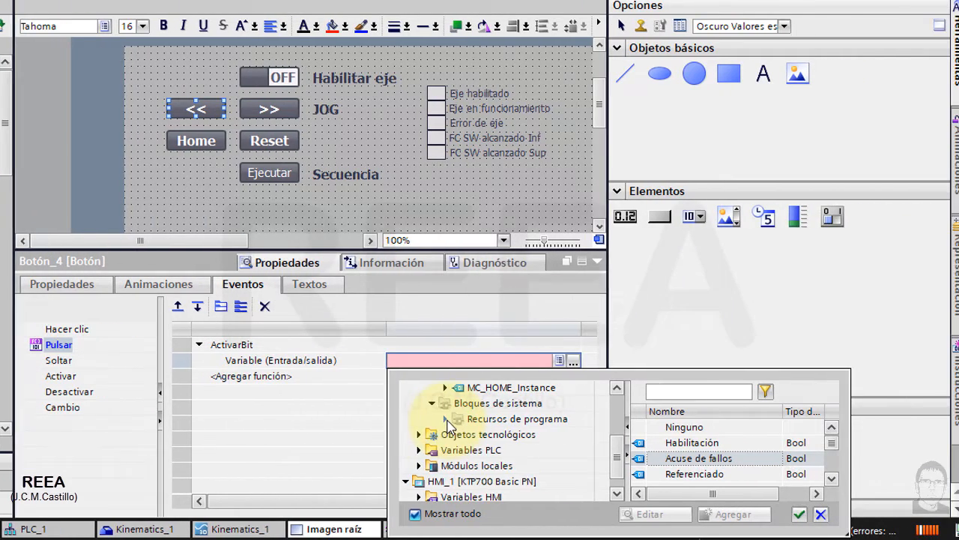
left_click(645, 418)
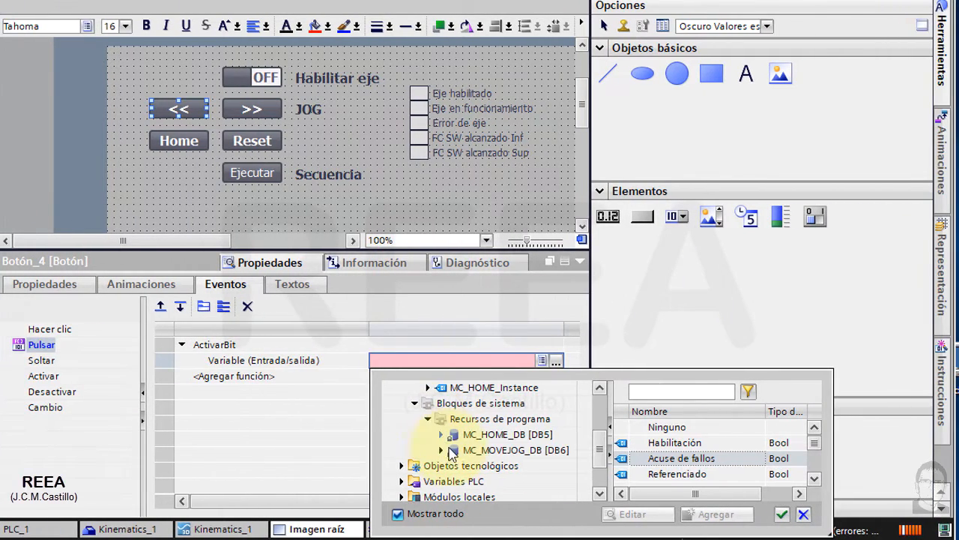
left_click(488, 450)
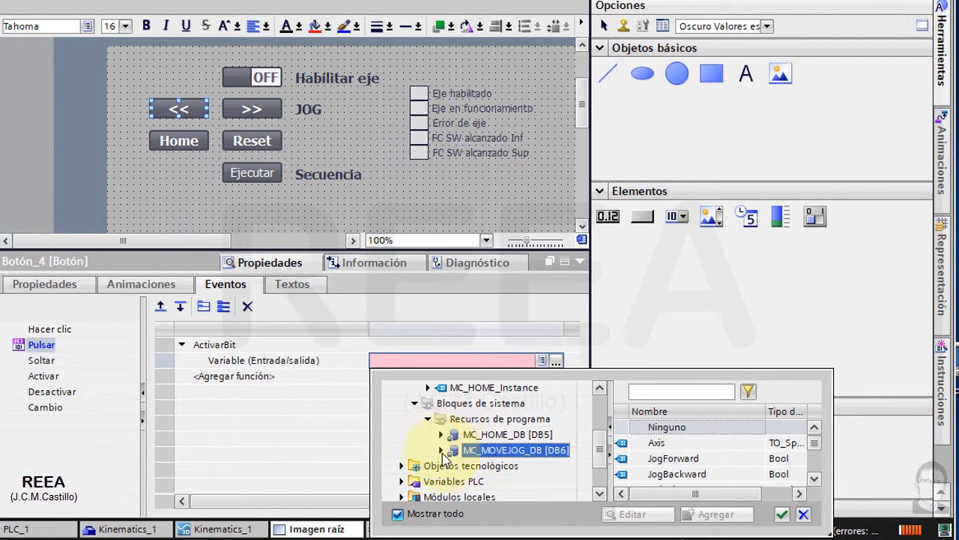
left_click(696, 474)
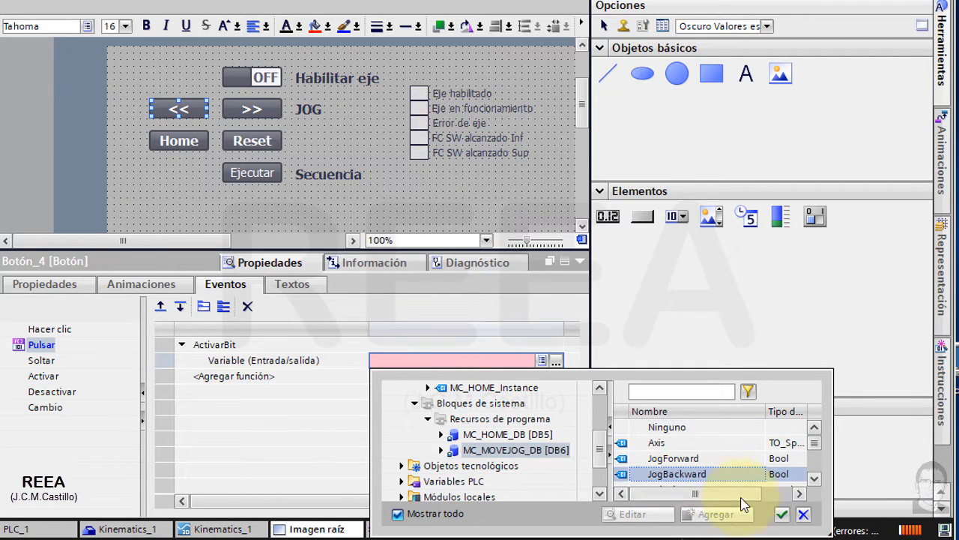
left_click(782, 514)
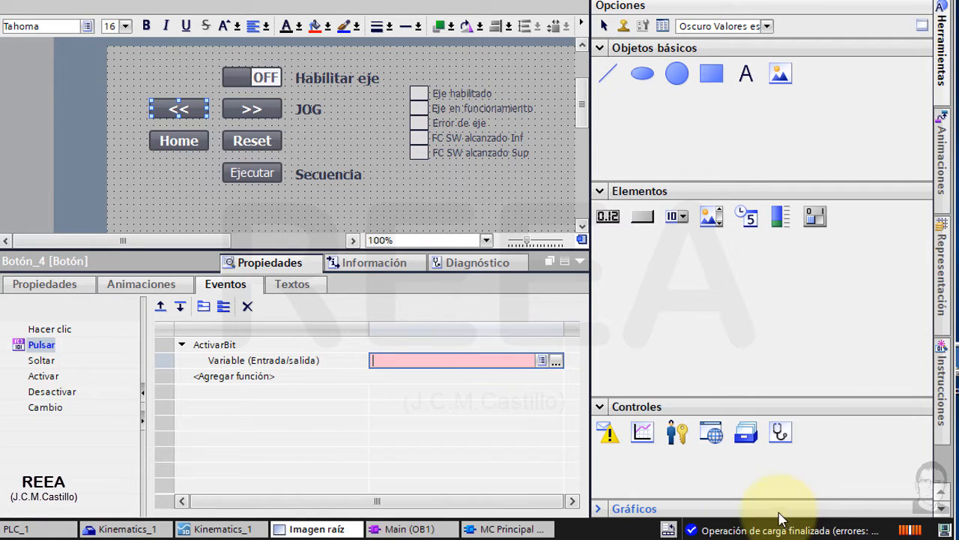
- Add a DesactivarBit function to the << button's Soltar event and assign it the variable MC_MOVEJOG_DB_JogBackward
left_click(42, 360)
left_click(551, 348)
left_click(555, 345)
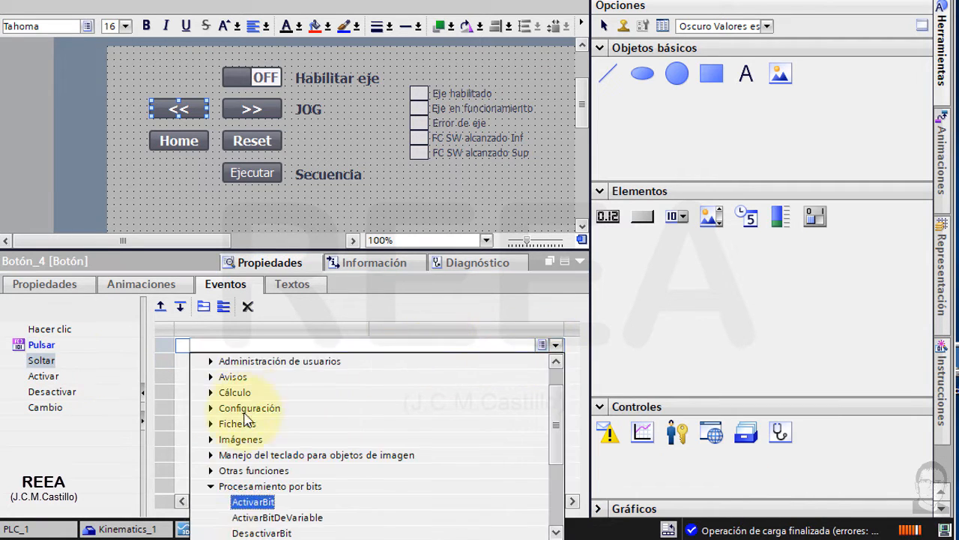
left_click(251, 533)
left_click(529, 360)
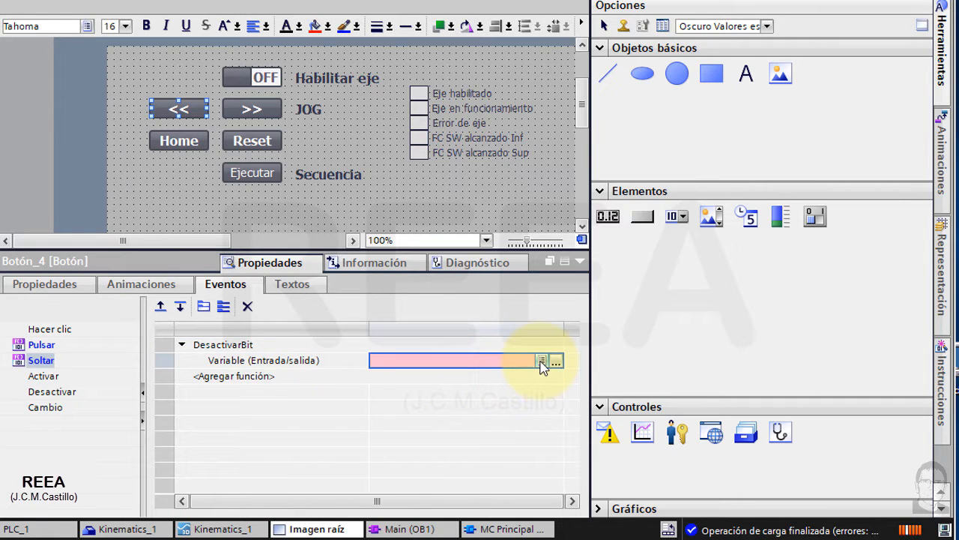
left_click(541, 361)
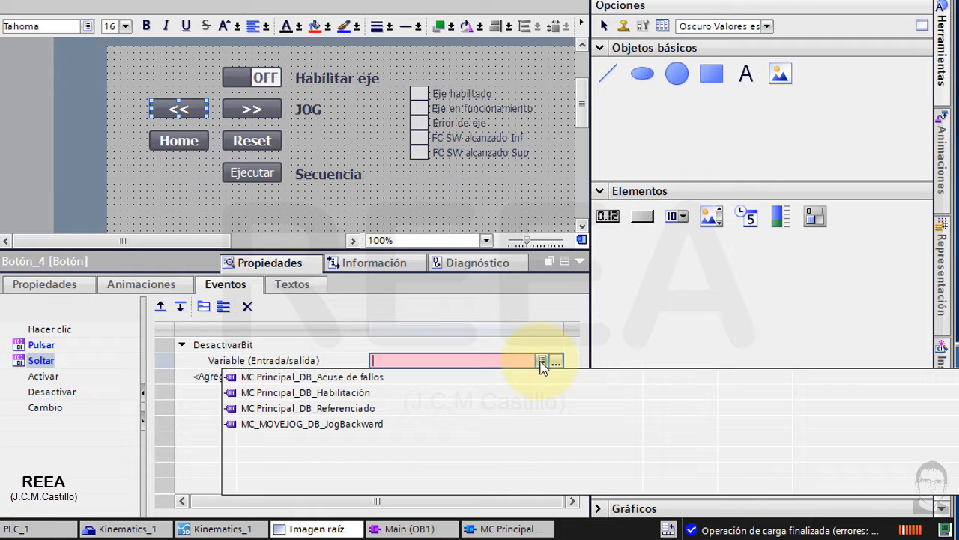
left_click(317, 425)
left_click(299, 366)
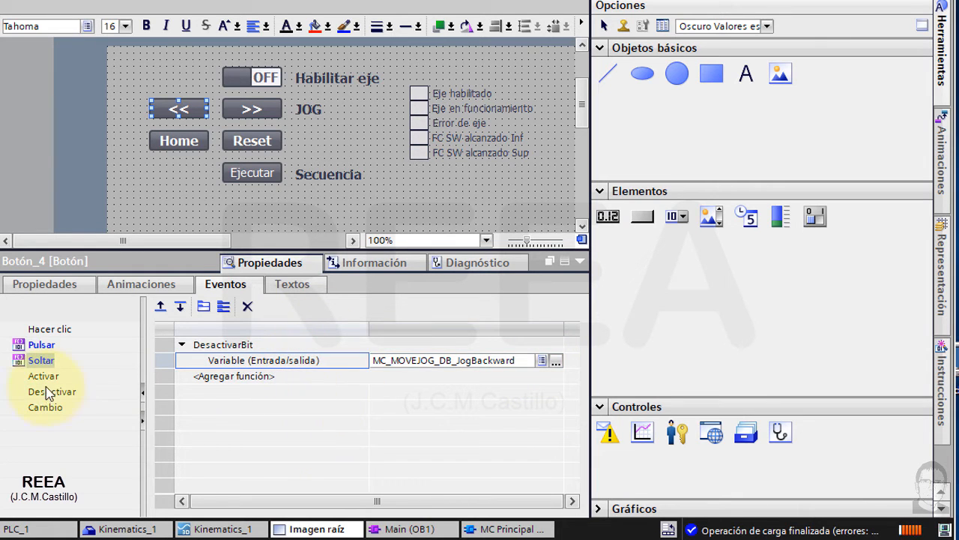
left_click(177, 107)
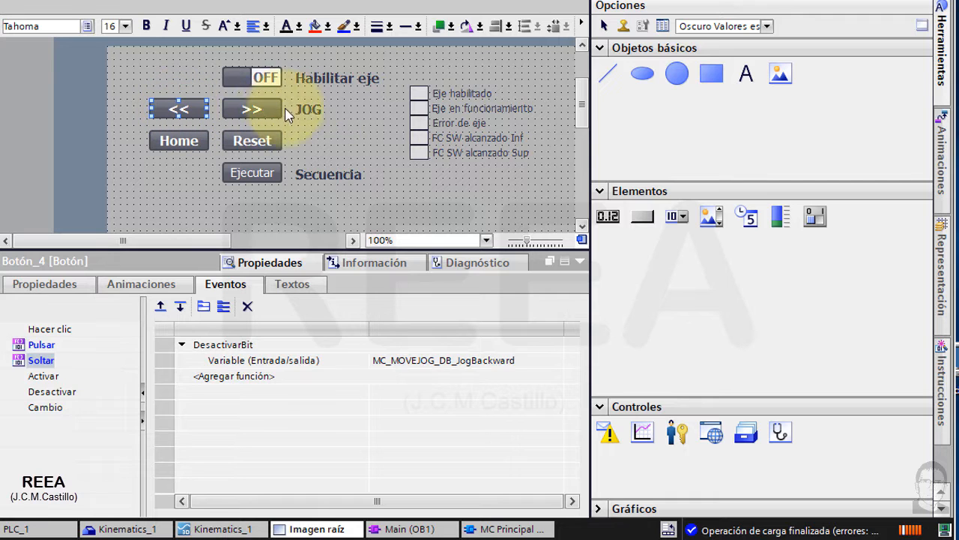
- Add an ActivarBit function to the >> button's Pulsar event and assign it JogForward from MC_MOVEJOG_DB [DB6]
left_click(252, 108)
left_click(449, 349)
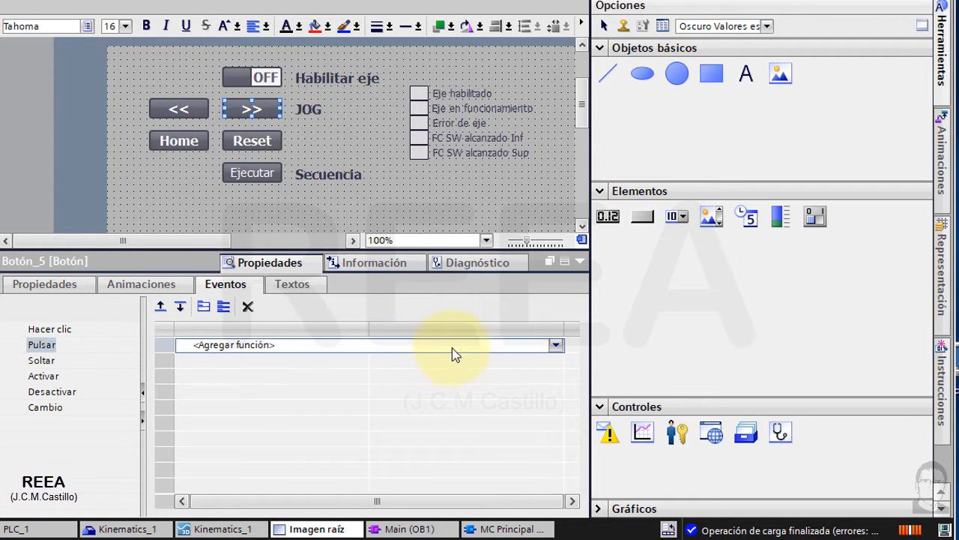
left_click(556, 346)
left_click(288, 450)
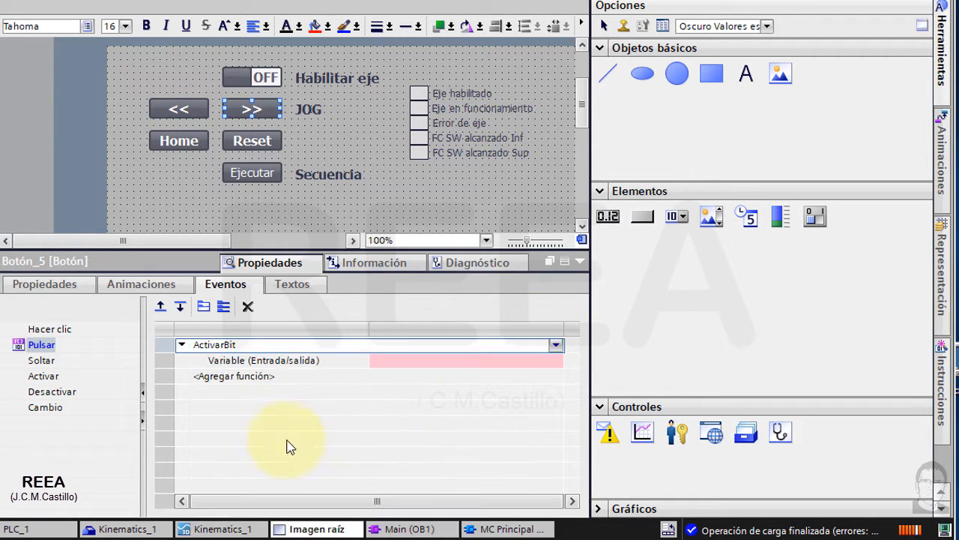
left_click(524, 361)
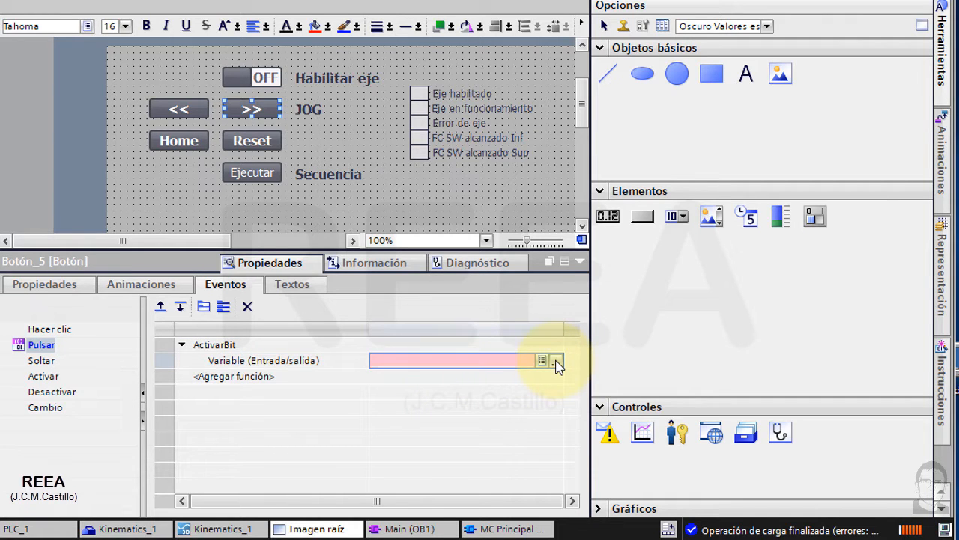
left_click(556, 361)
left_click(663, 458)
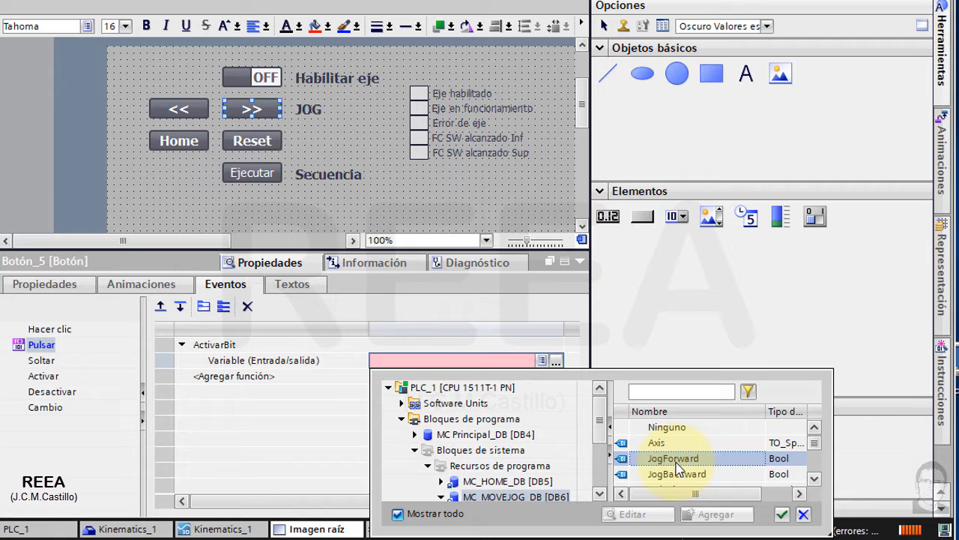
left_click(782, 515)
- Add a DesactivarBit function to the >> button's Soltar event and assign it JogForward from MC_MOVEJOG_DB [DB6]
left_click(41, 361)
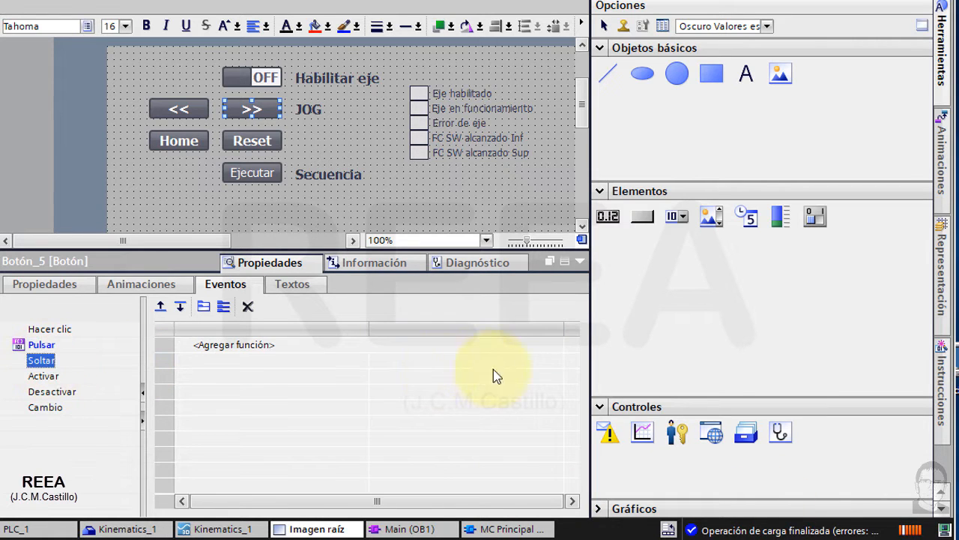
left_click(402, 344)
left_click(556, 344)
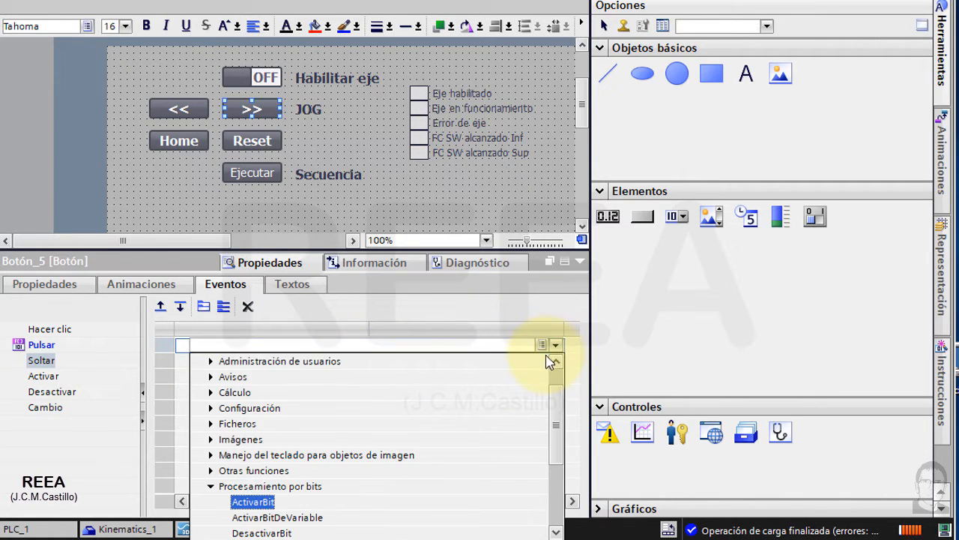
left_click(239, 530)
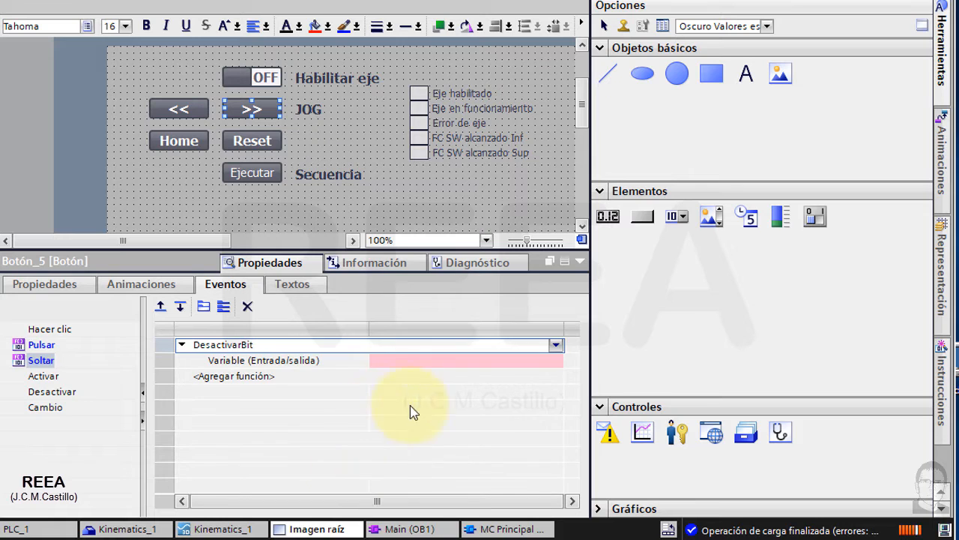
left_click(451, 363)
left_click(541, 360)
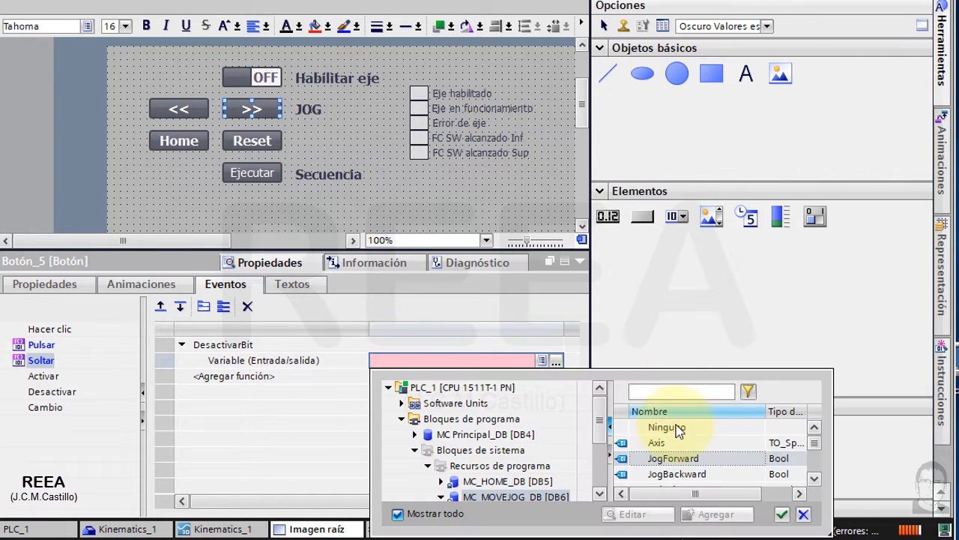
left_click(675, 458)
left_click(781, 515)
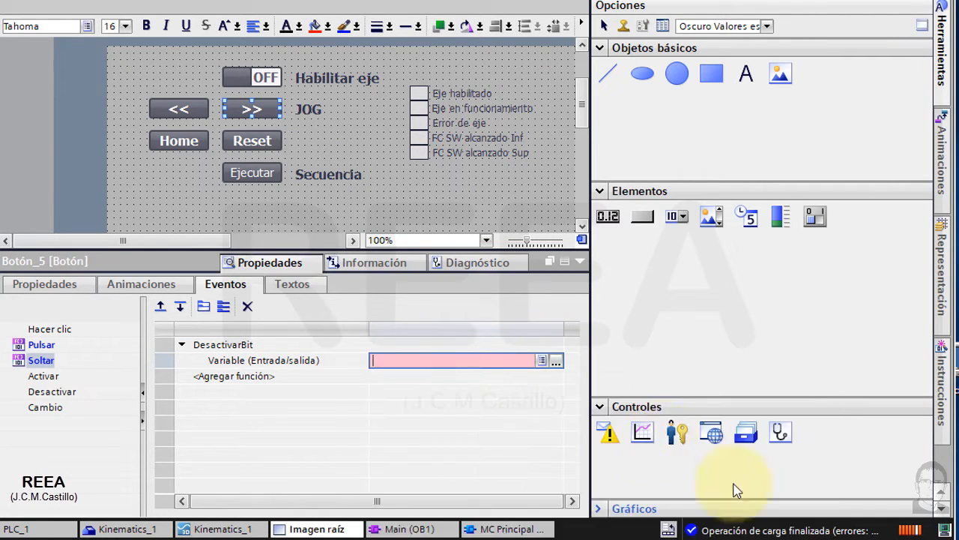
left_click(233, 377)
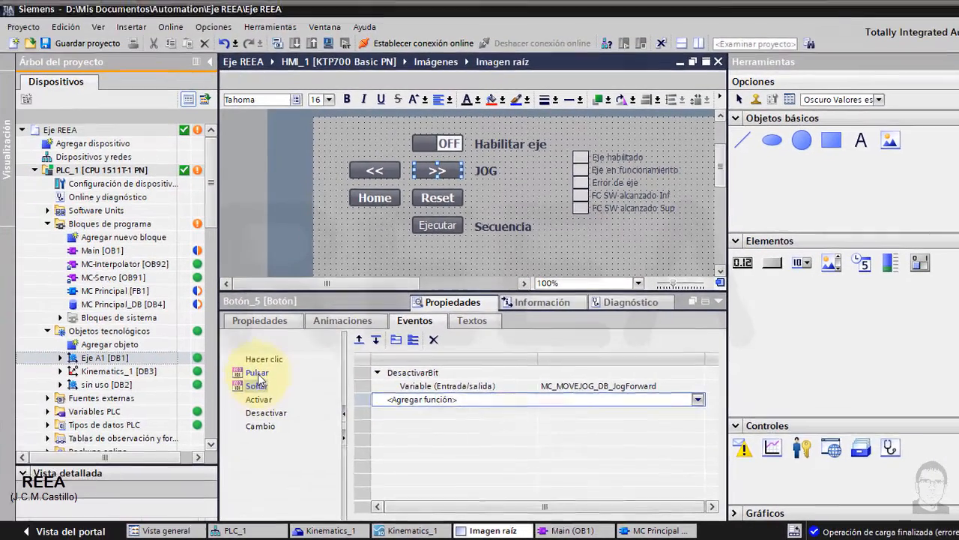
left_click(42, 361)
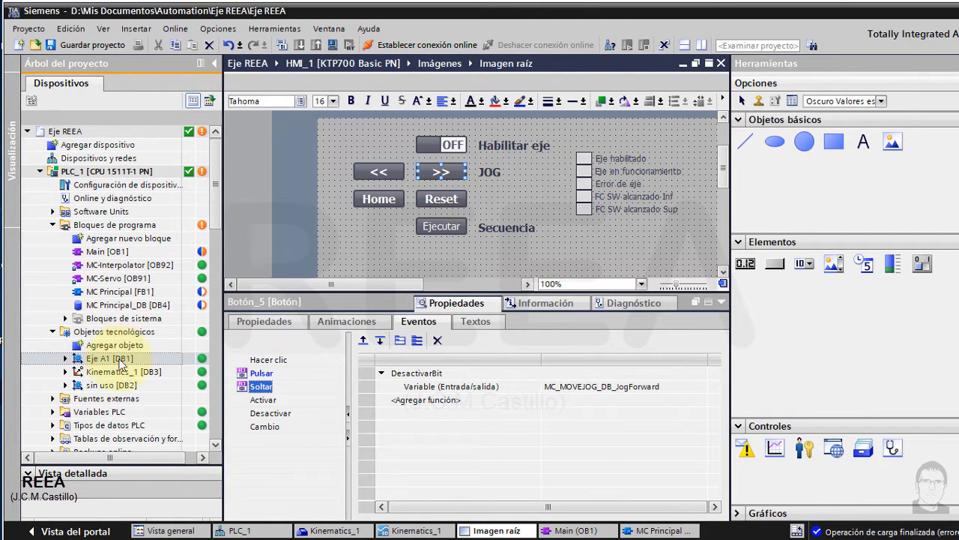
- Disconnect the online connection to PLC_1 and load the updated program into the simulated PLC
left_click(120, 172)
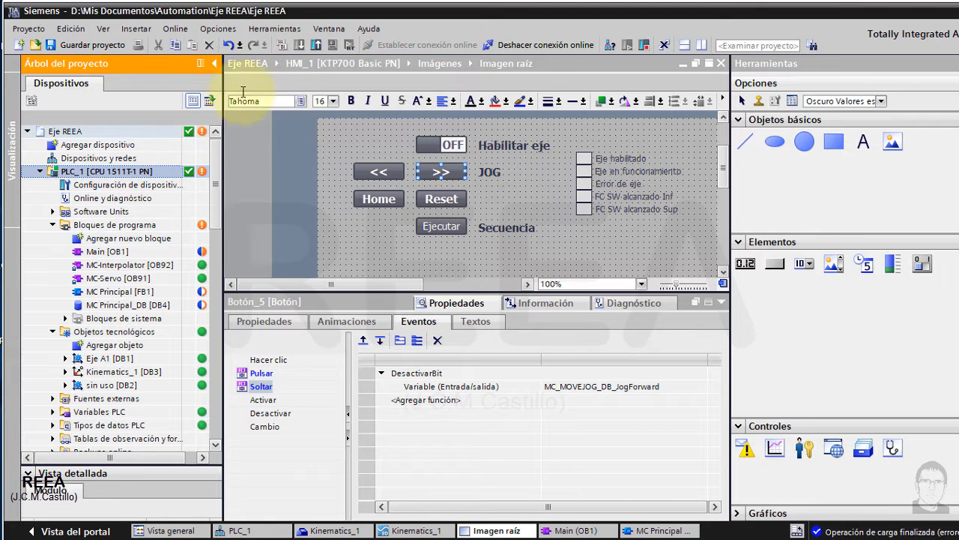
left_click(502, 46)
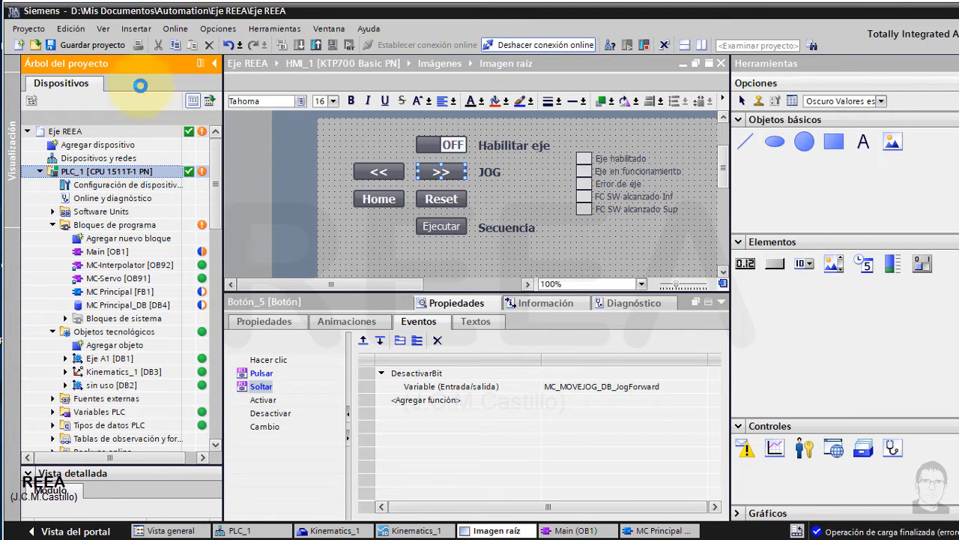
left_click(299, 44)
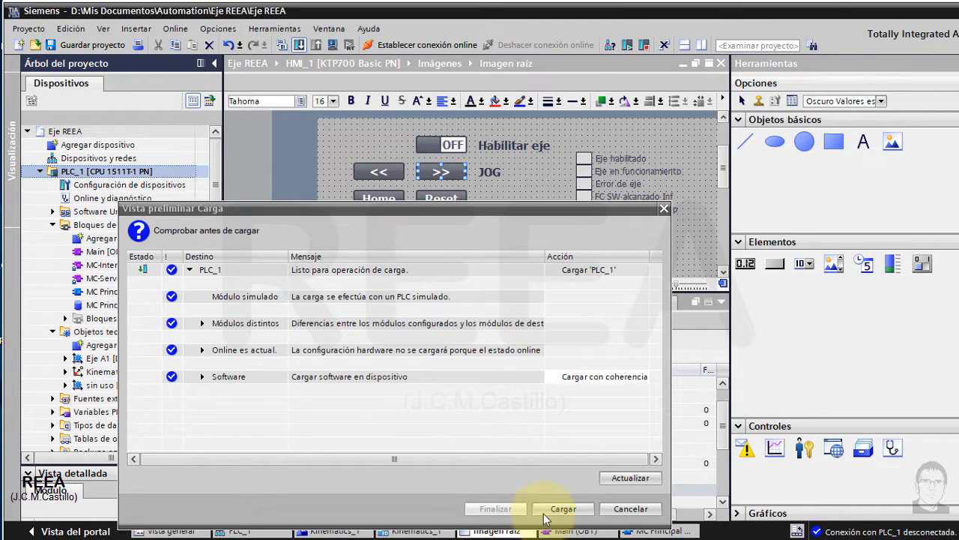
left_click(558, 509)
left_click(498, 509)
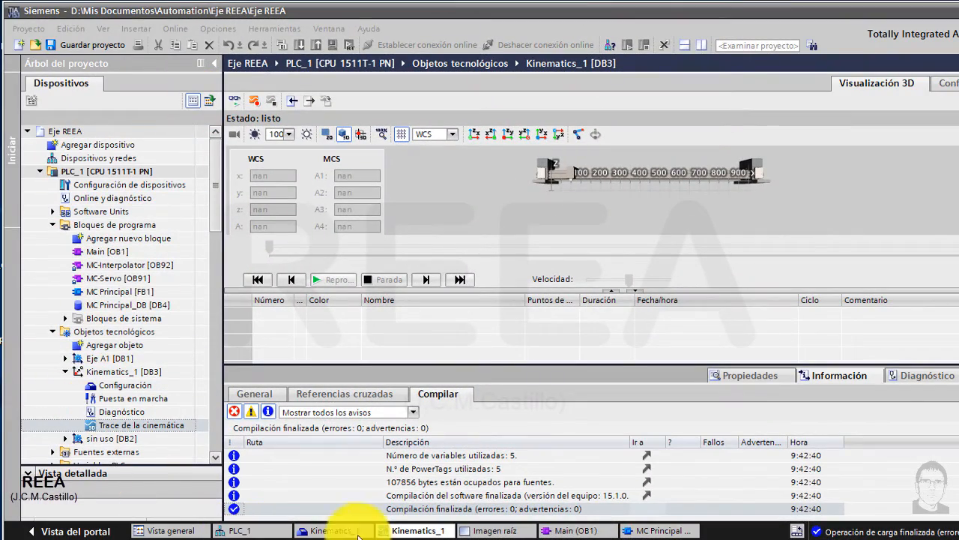
- Start the HMI simulation from Imagen raíz and move the RT Simulator window clear of the project tree
left_click(514, 534)
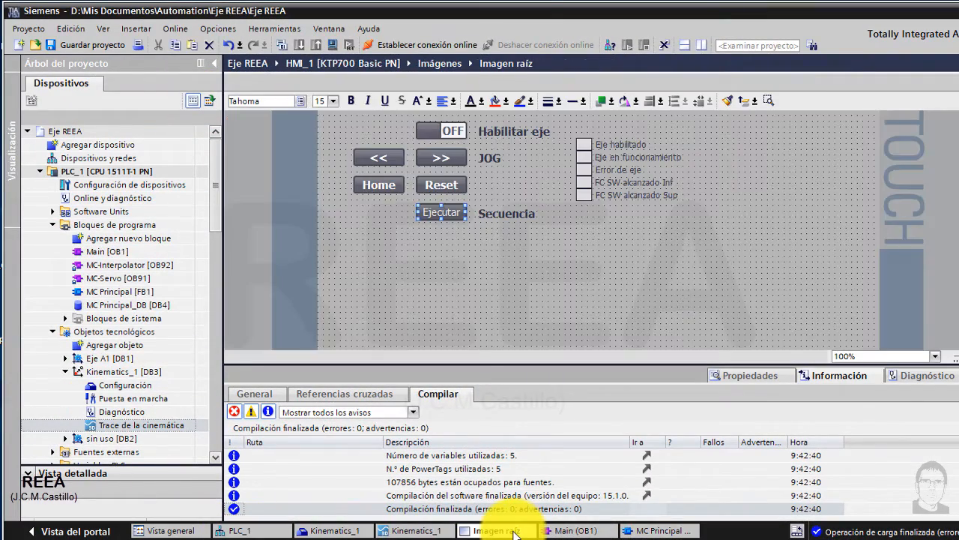
left_click(335, 47)
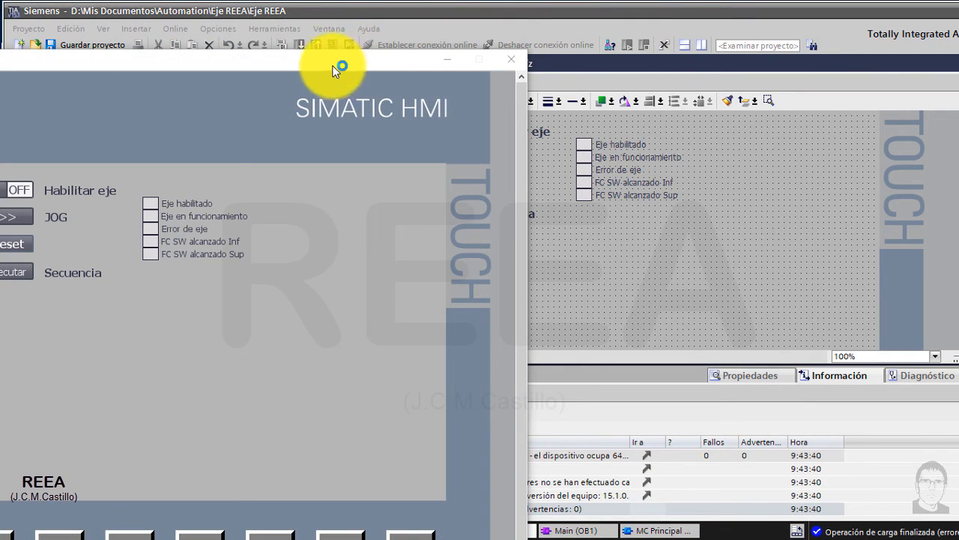
left_click_drag(335, 69, 846, 326)
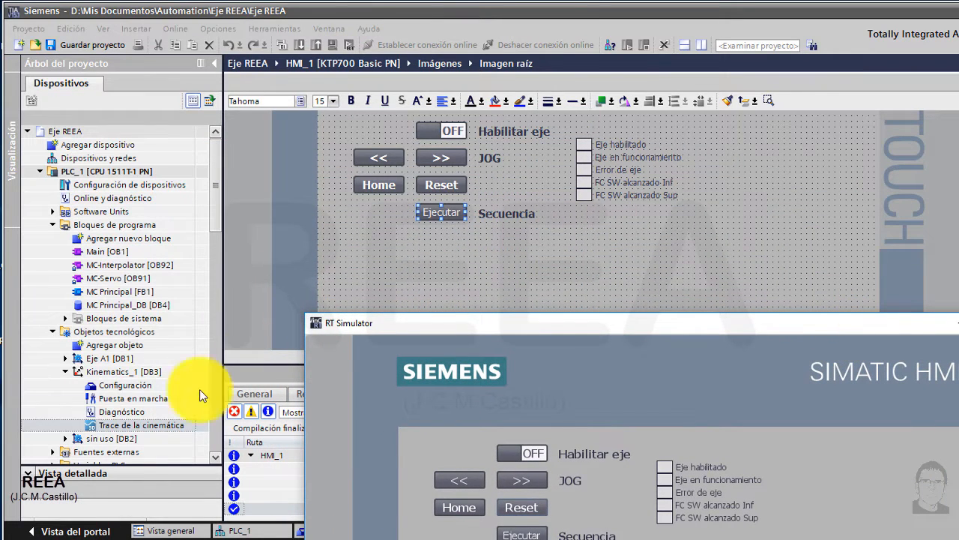
left_click_drag(563, 322, 534, 308)
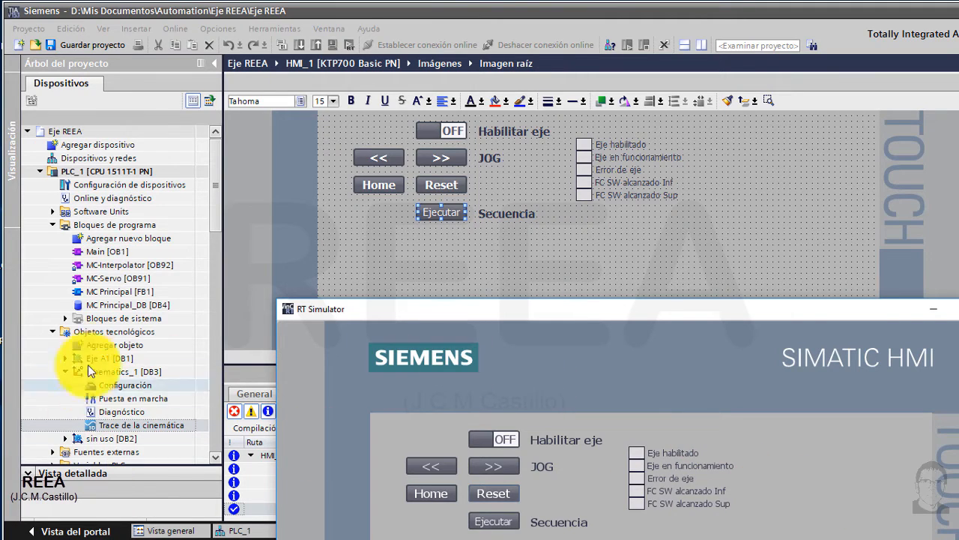
- Open the kinematics trace of Kinematics_1 with an enlarged 3D view and place the RT Simulator window below the axis model
double_click(101, 424)
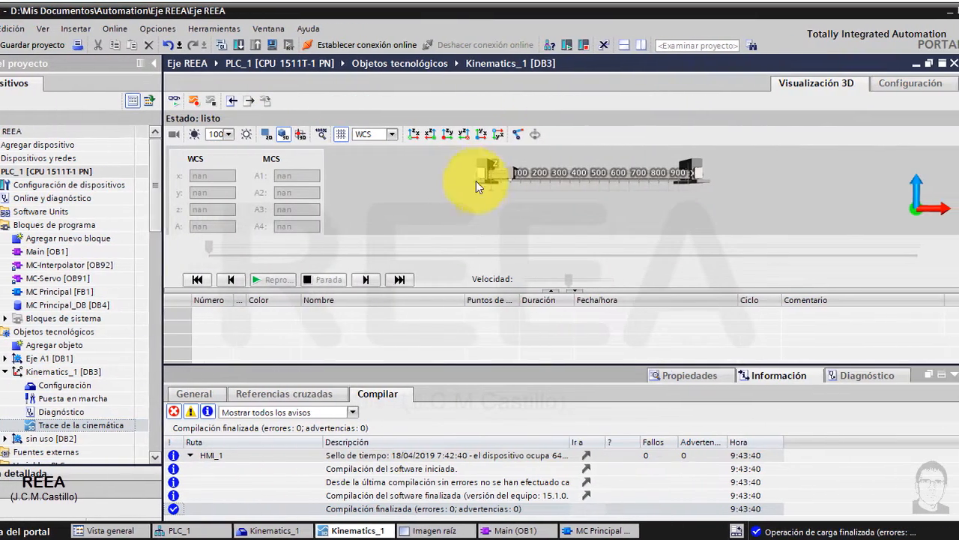
left_click(937, 374)
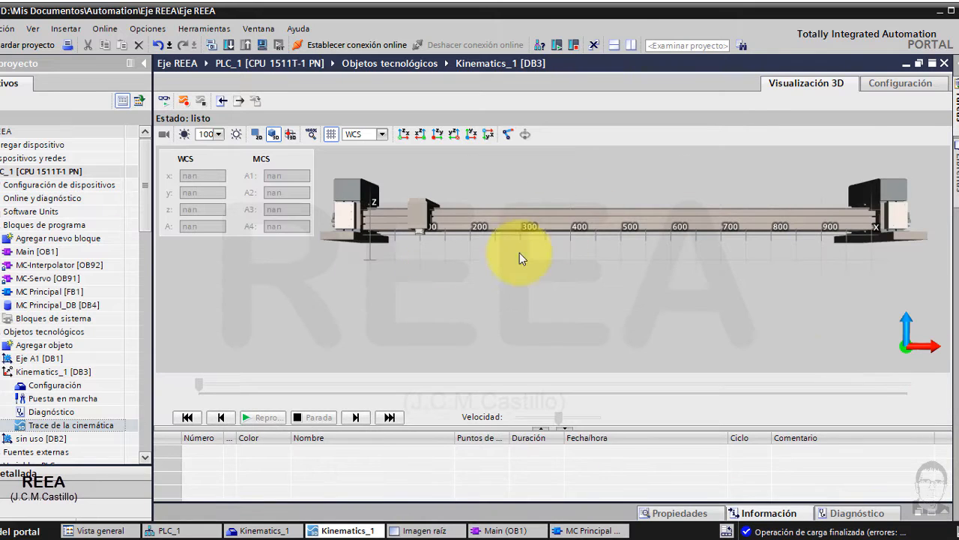
left_click(516, 538)
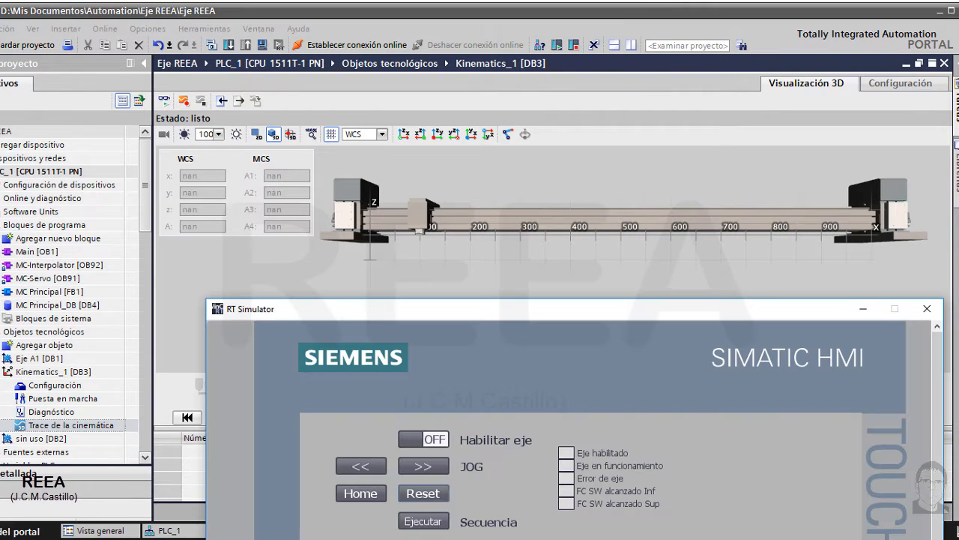
left_click_drag(551, 308, 523, 277)
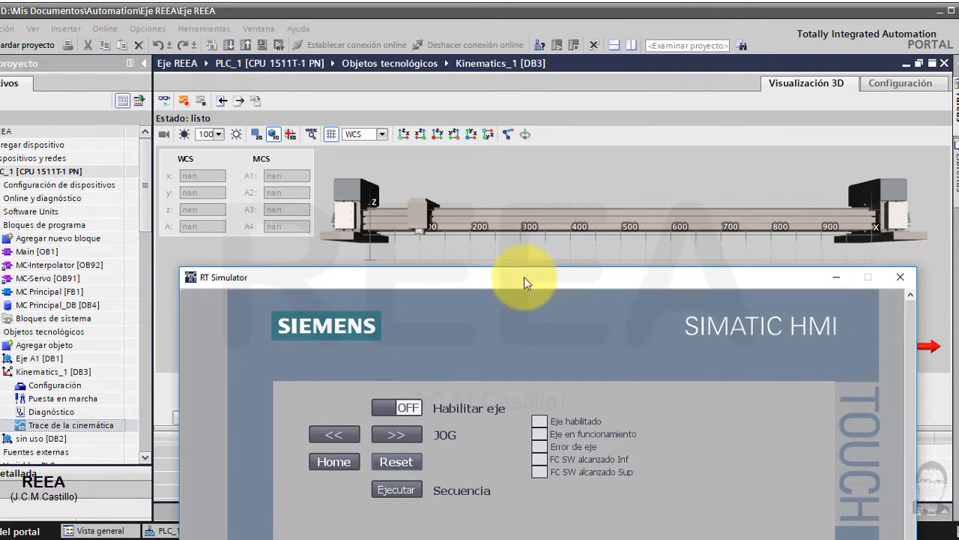
- Start live monitoring of the Kinematics_1 trace and pan the 3D axis model clear of the RT Simulator window
left_click(165, 100)
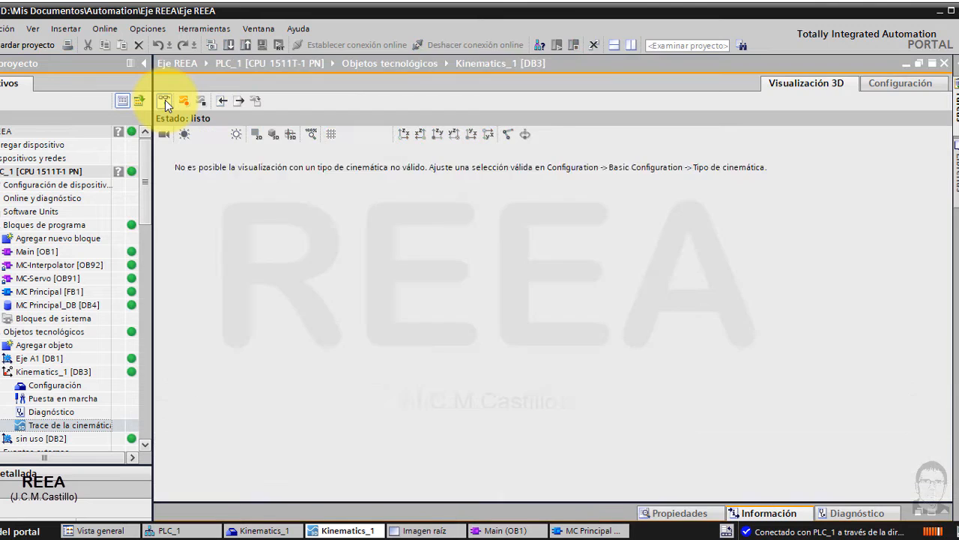
left_click(165, 99)
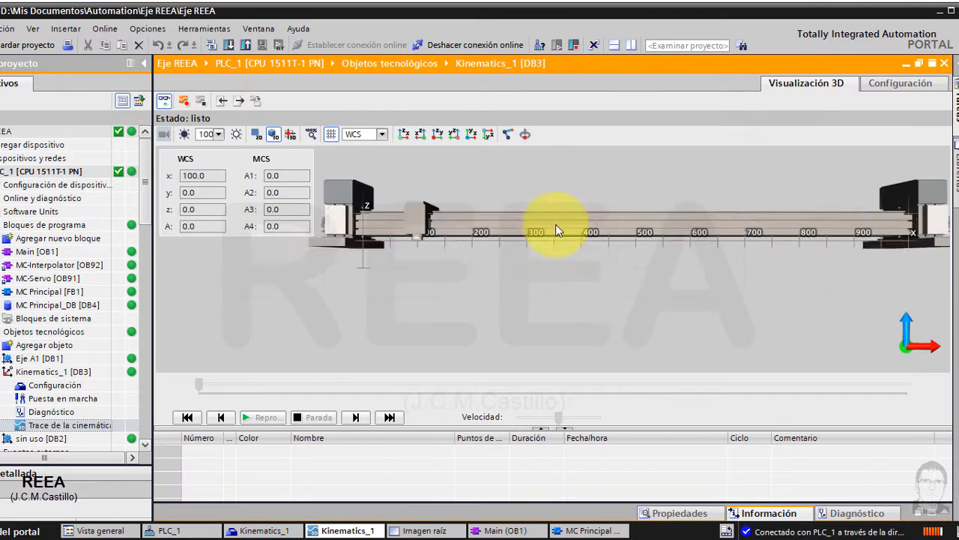
left_click_drag(407, 269, 559, 214)
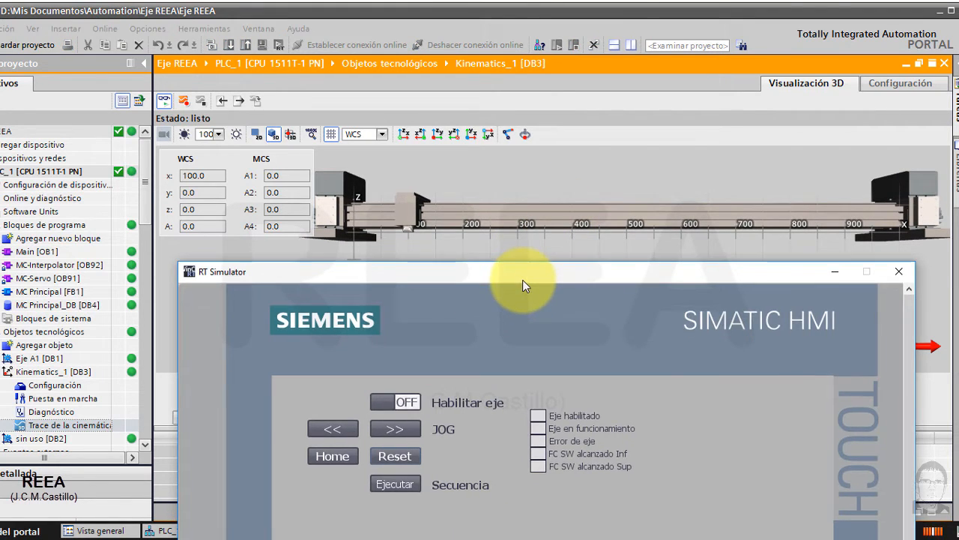
- Enable the axis from the simulated HMI, jog it forward and backward, and send it home
left_click(412, 403)
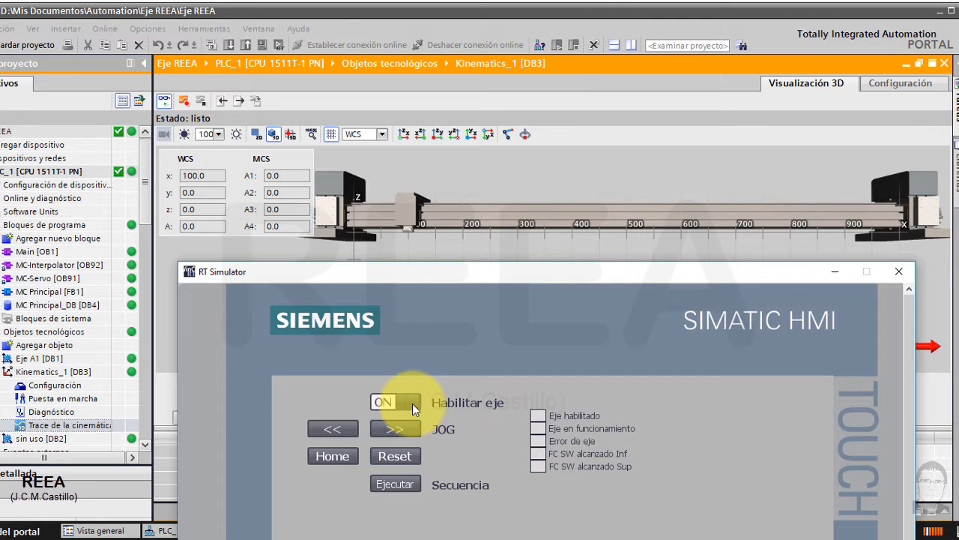
left_click_drag(403, 429, 402, 429)
left_click_drag(343, 432, 396, 427)
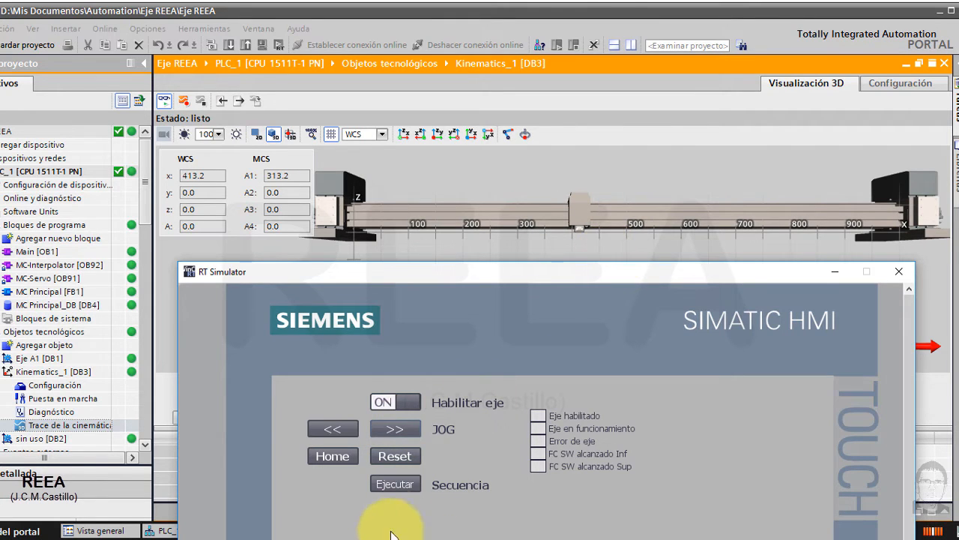
left_click(335, 455)
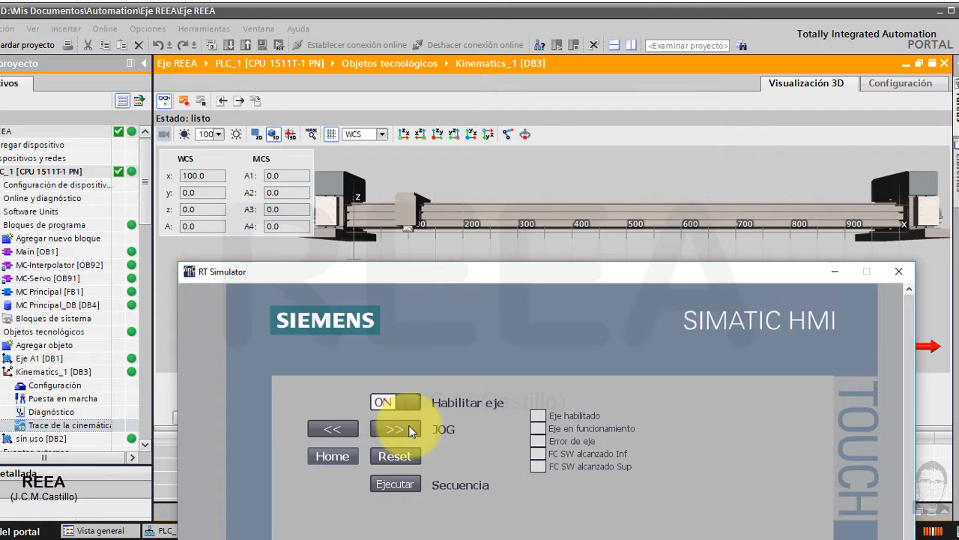
- Jog the axis to its lower and upper travel limits, jog it back, and send it home
left_click(335, 431)
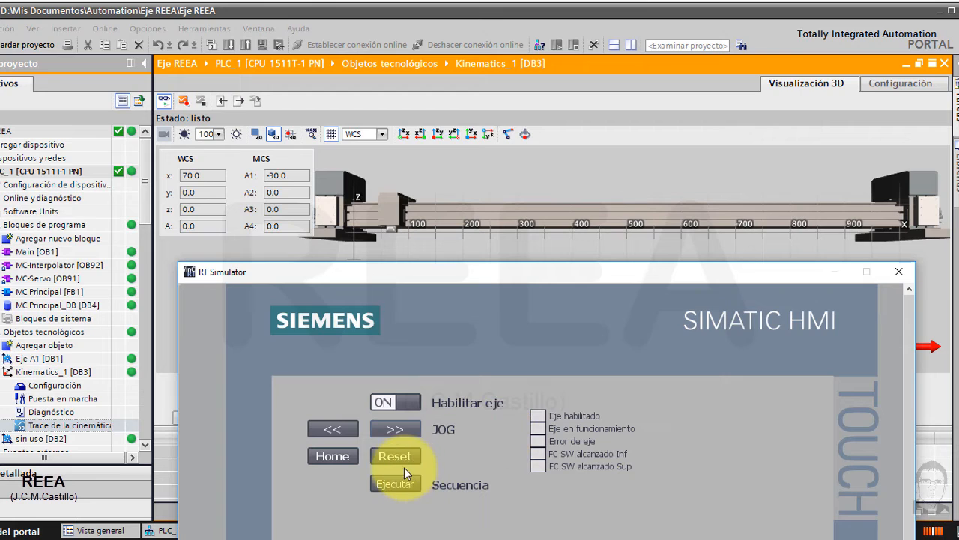
left_click(401, 429)
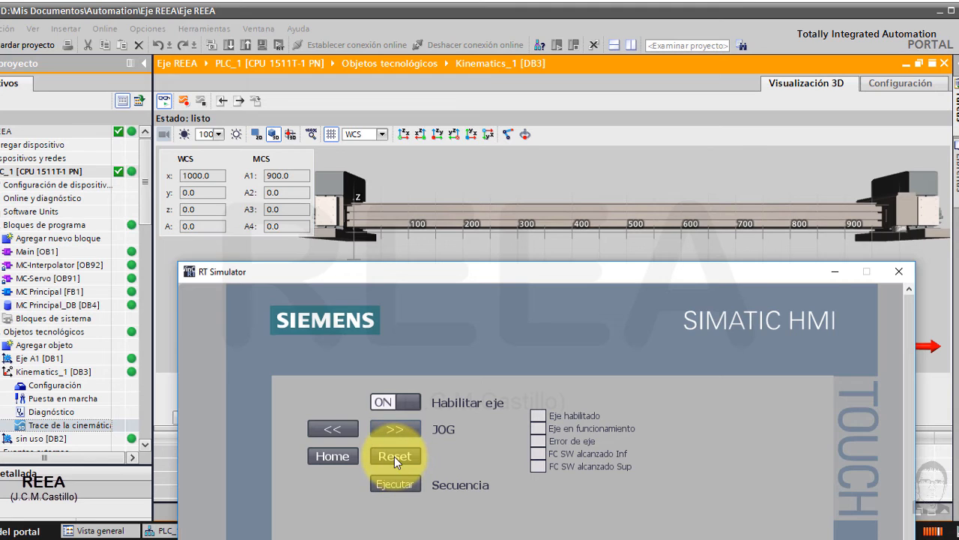
left_click(339, 434)
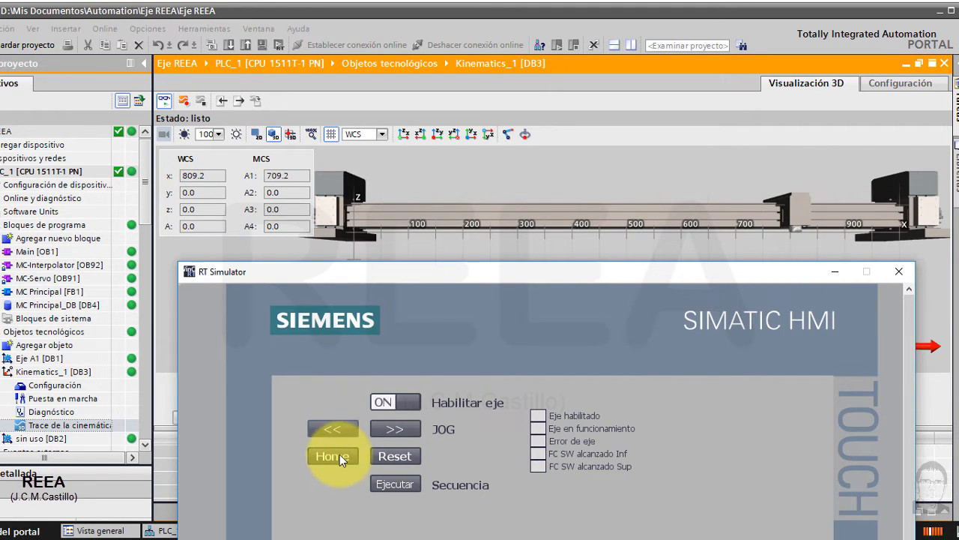
left_click(339, 455)
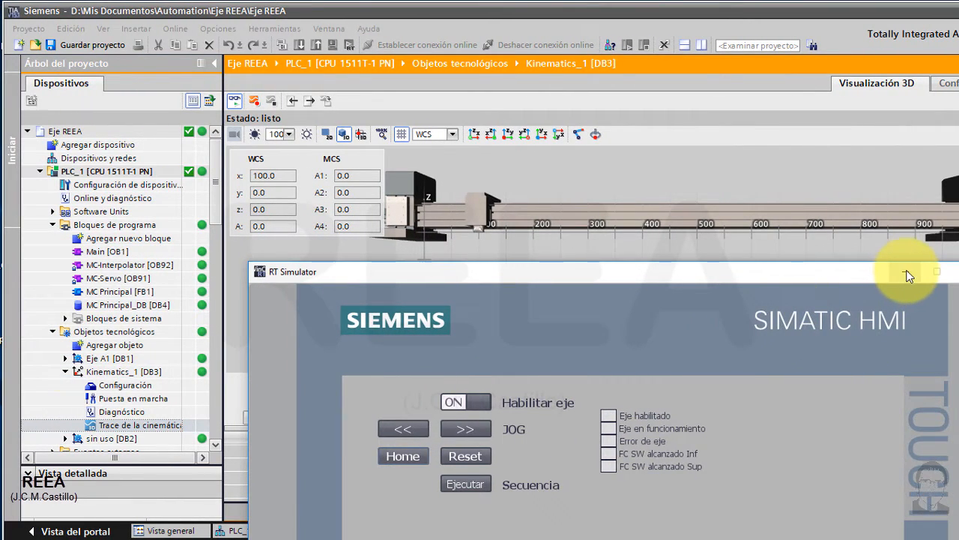
- Minimize the RT Simulator and monitor the status and error bits in the Eje A1 diagnostics
left_click(907, 274)
left_click(65, 359)
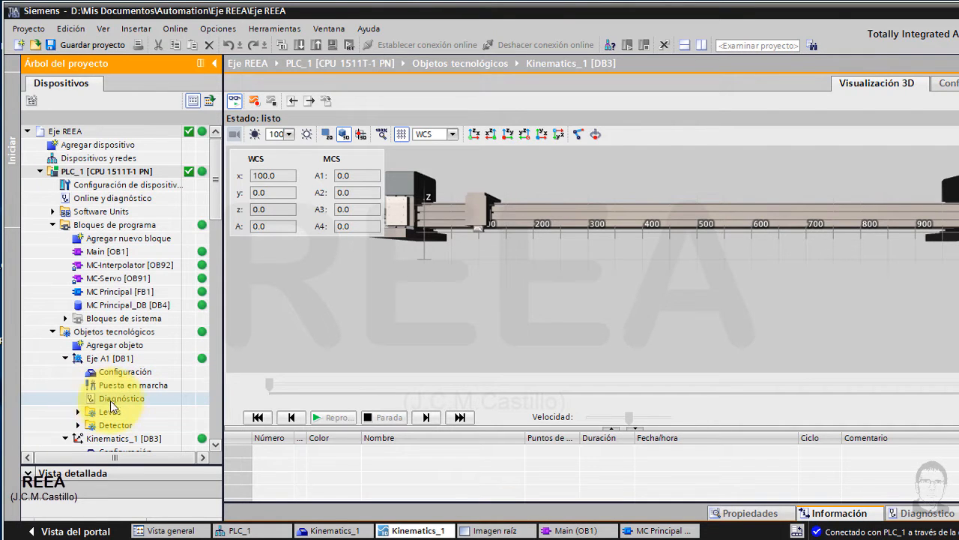
left_click(110, 398)
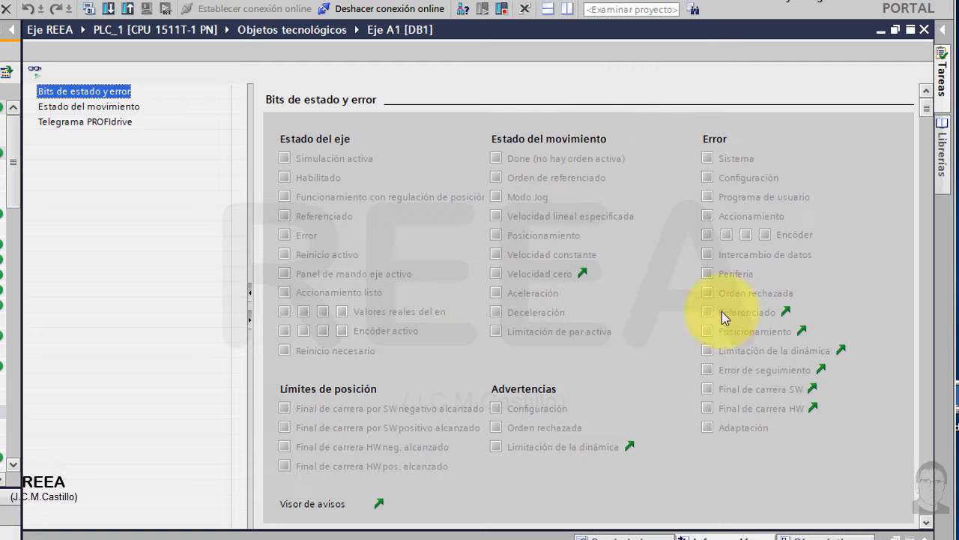
left_click(35, 72)
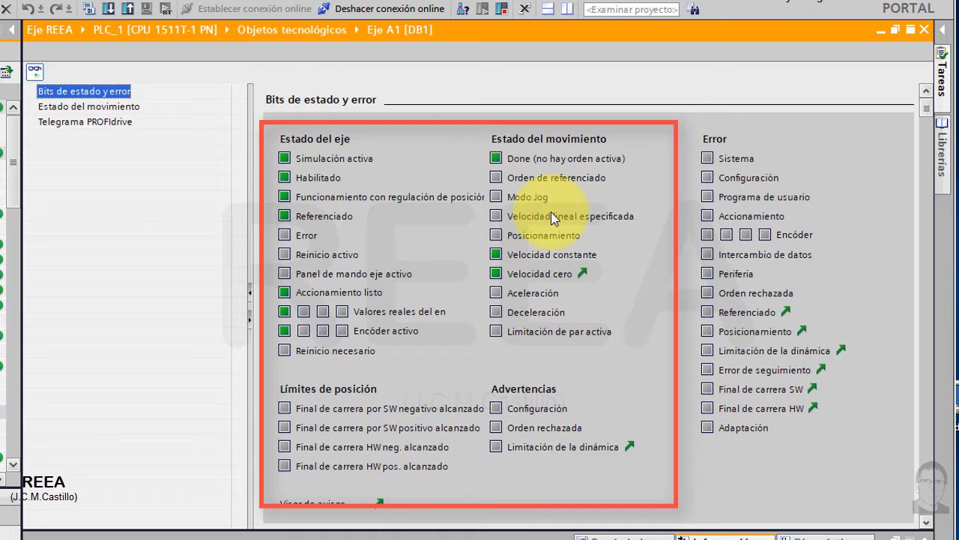
mouse_move(552, 213)
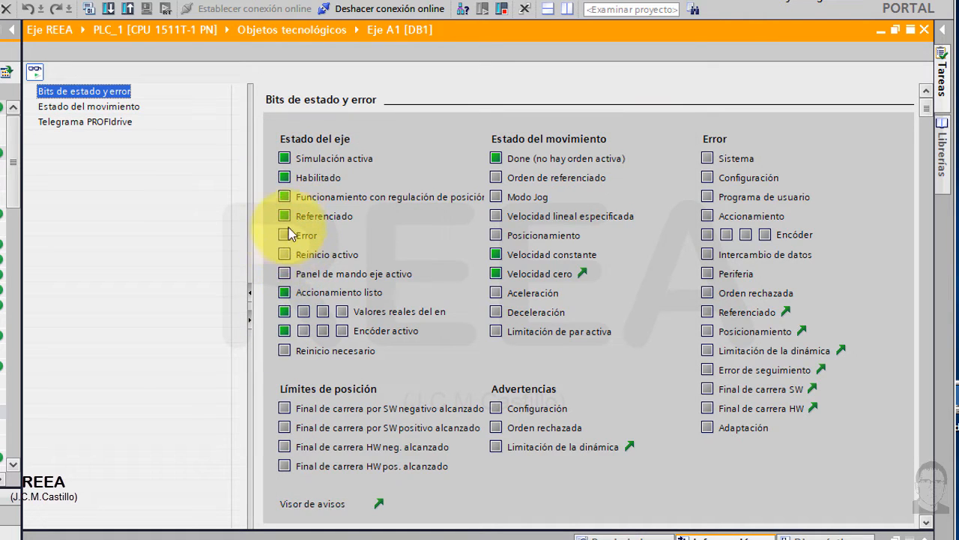
- Read the StatusWord bit assignments for axis and limit-switch states in the Bits de estado y de error help topic, and close the help
mouse_move(283, 217)
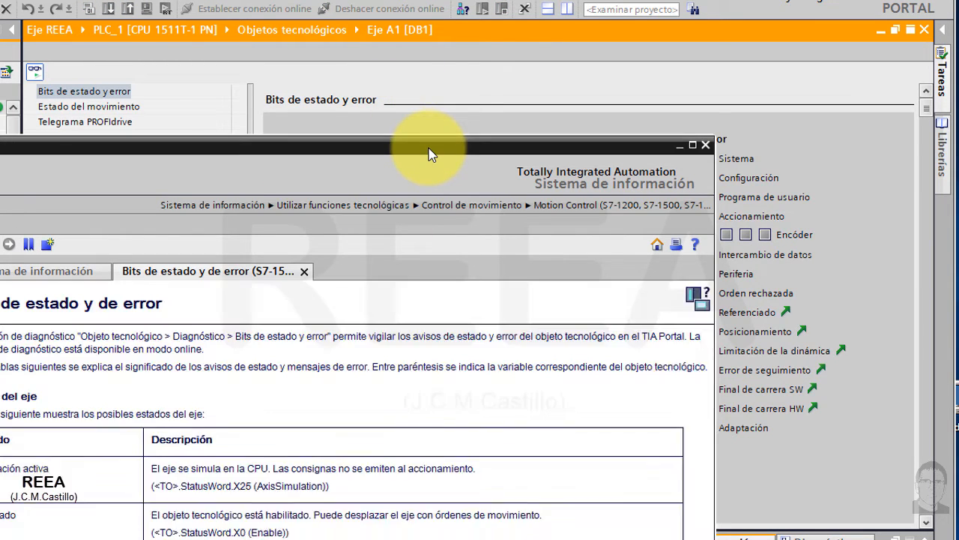
left_click_drag(431, 153, 547, 53)
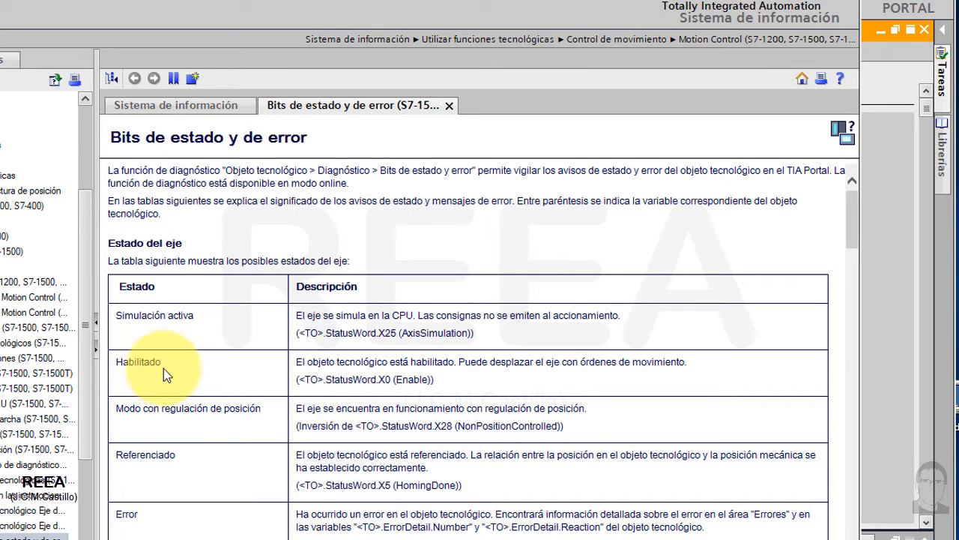
scroll(189, 418, "down", 3)
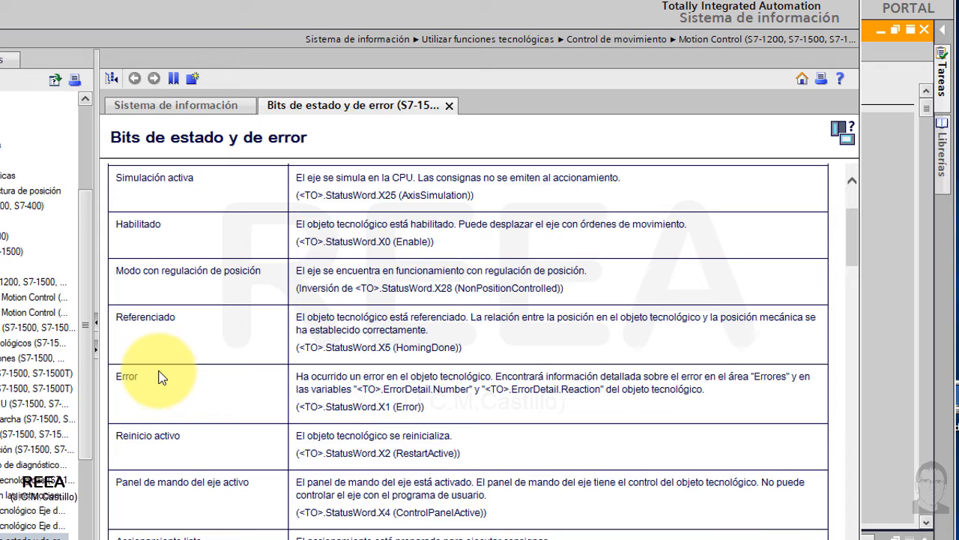
scroll(160, 377, "down", 4)
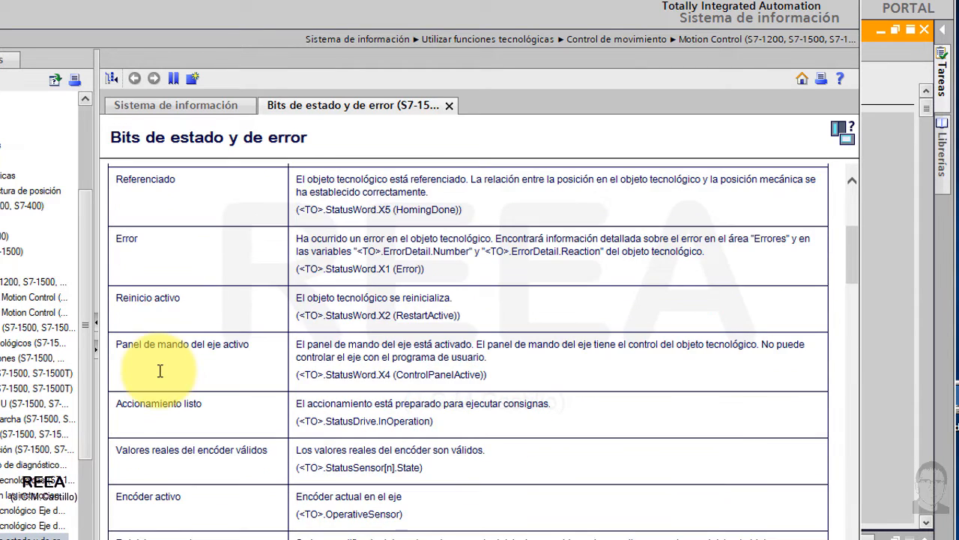
scroll(329, 381, "down", 2)
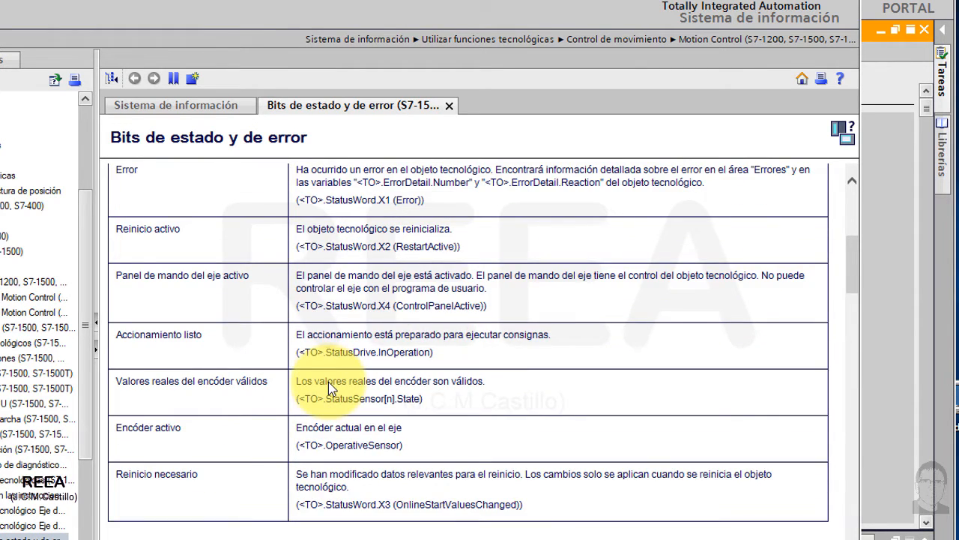
scroll(328, 381, "down", 4)
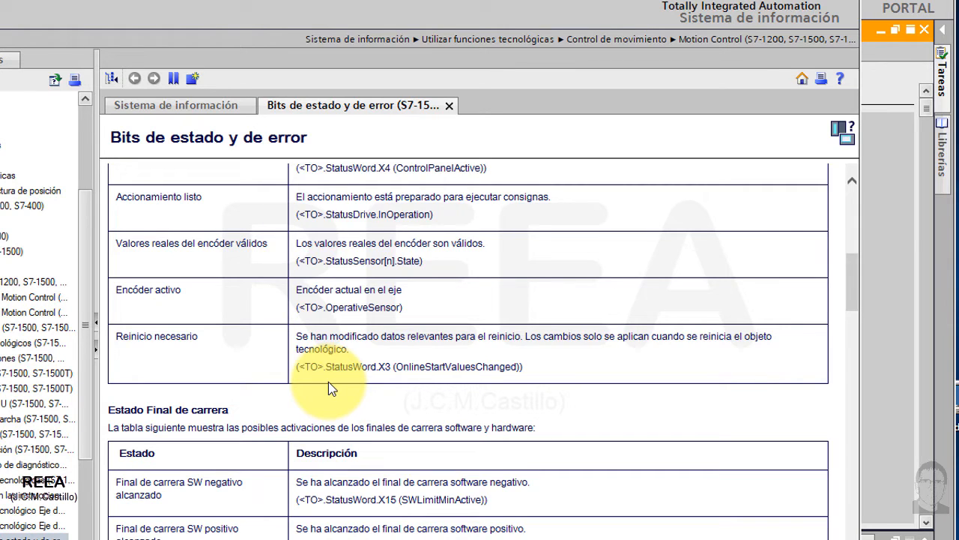
scroll(328, 381, "down", 4)
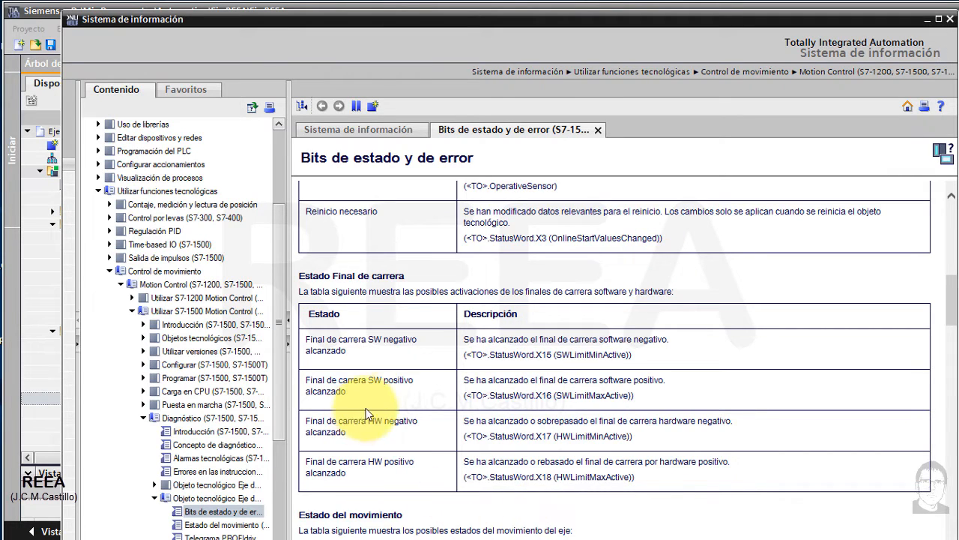
left_click(950, 20)
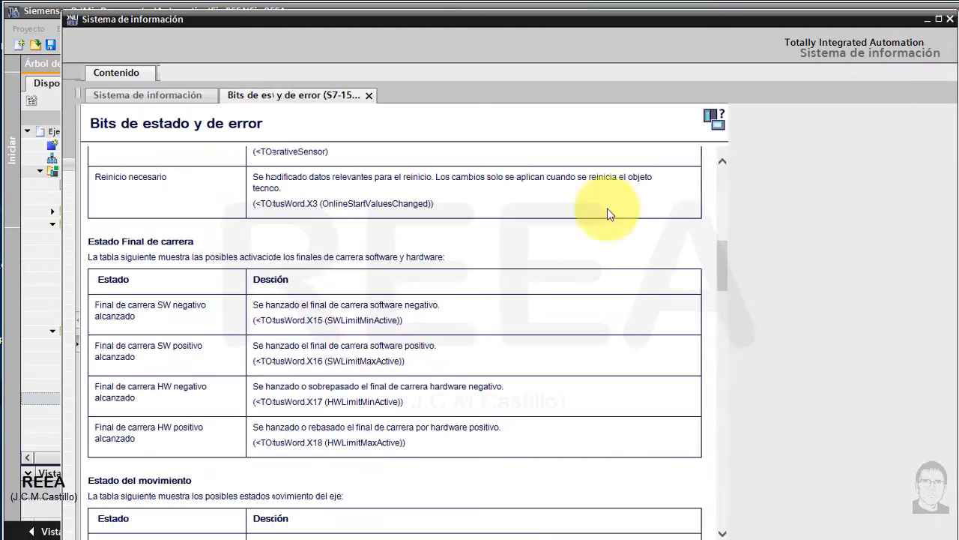
- Add an Apariencia animation to the rectangle beside Eje habilitado in Imagen raíz
left_click(485, 531)
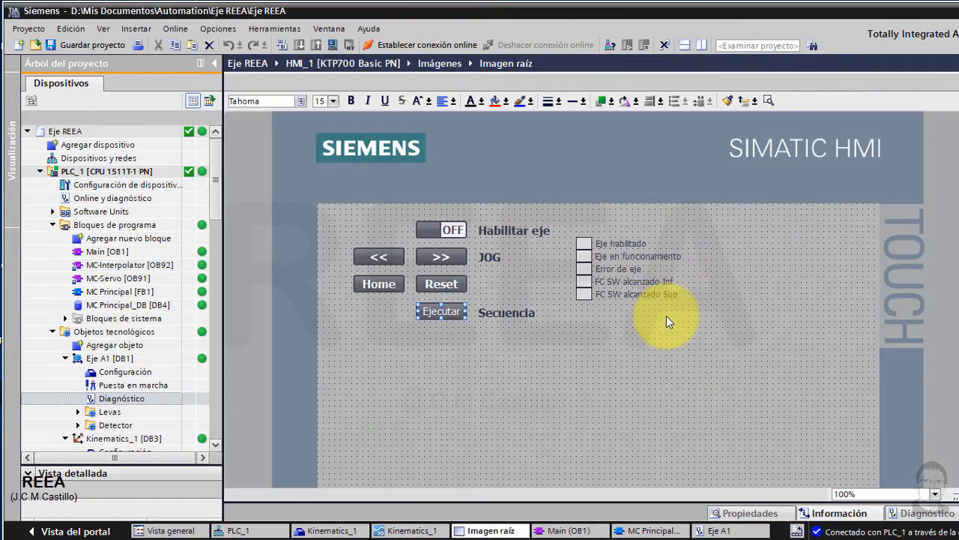
left_click(590, 275)
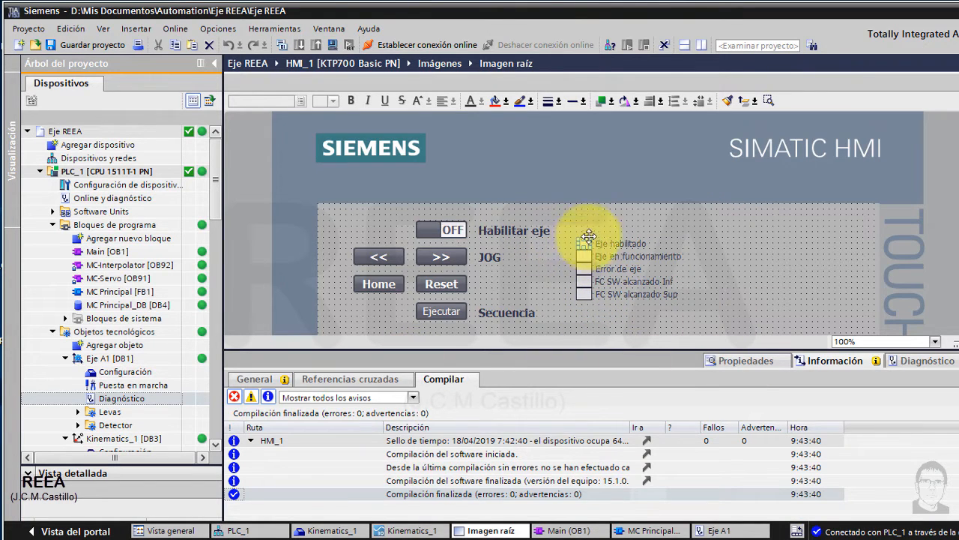
left_click(721, 361)
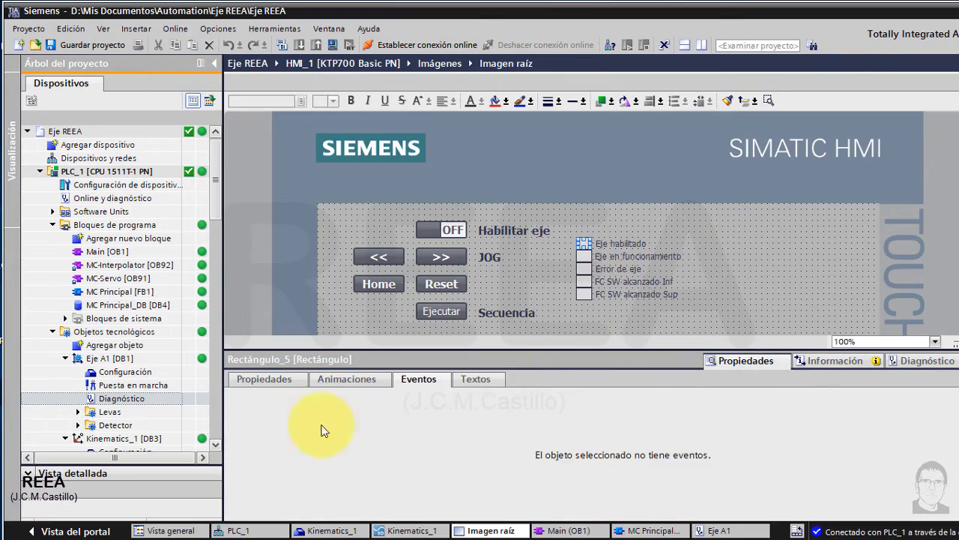
left_click(347, 377)
left_click(258, 449)
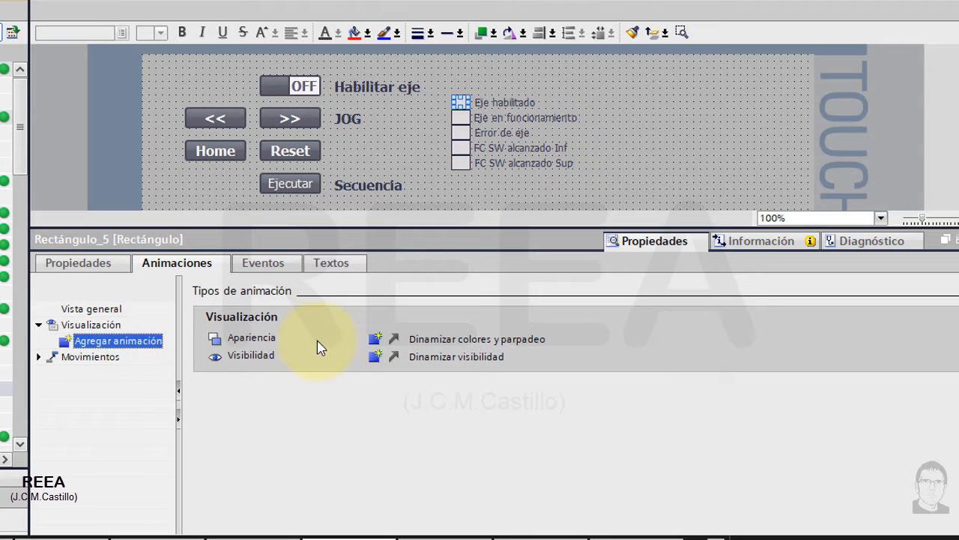
left_click(378, 343)
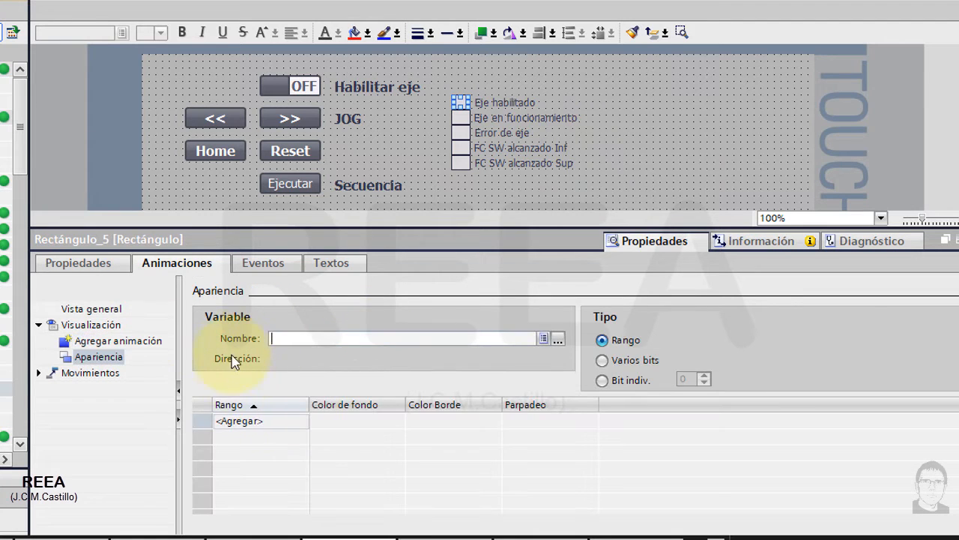
- Link the Apariencia animation of the Eje habilitado rectangle to the StatusWord variable of technology object Eje A1 [DB1]
left_click(312, 341)
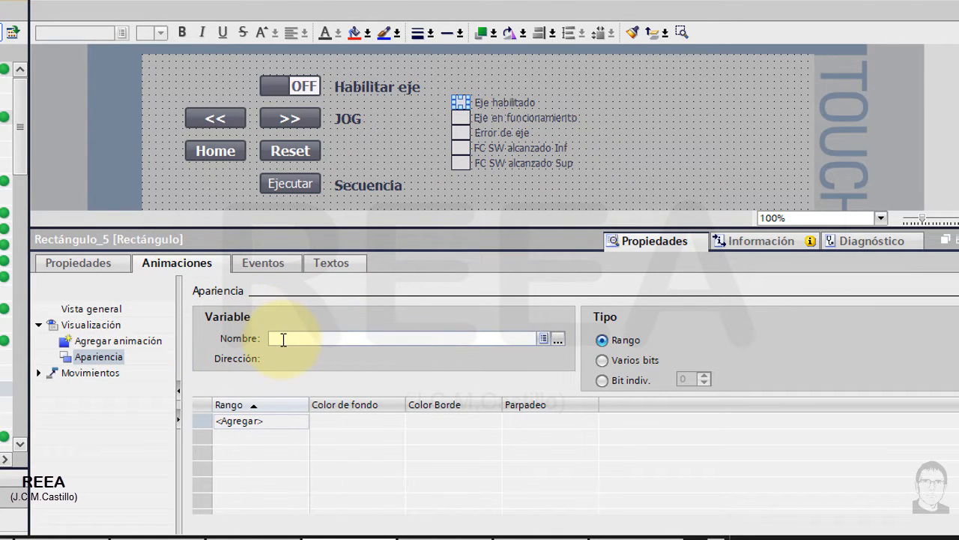
left_click(557, 339)
left_click_drag(502, 391, 507, 377)
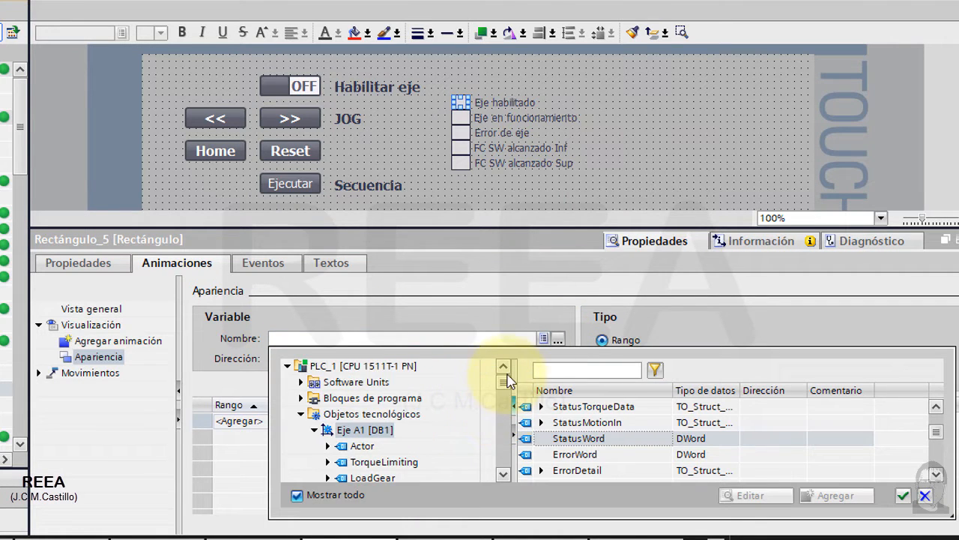
left_click(302, 415)
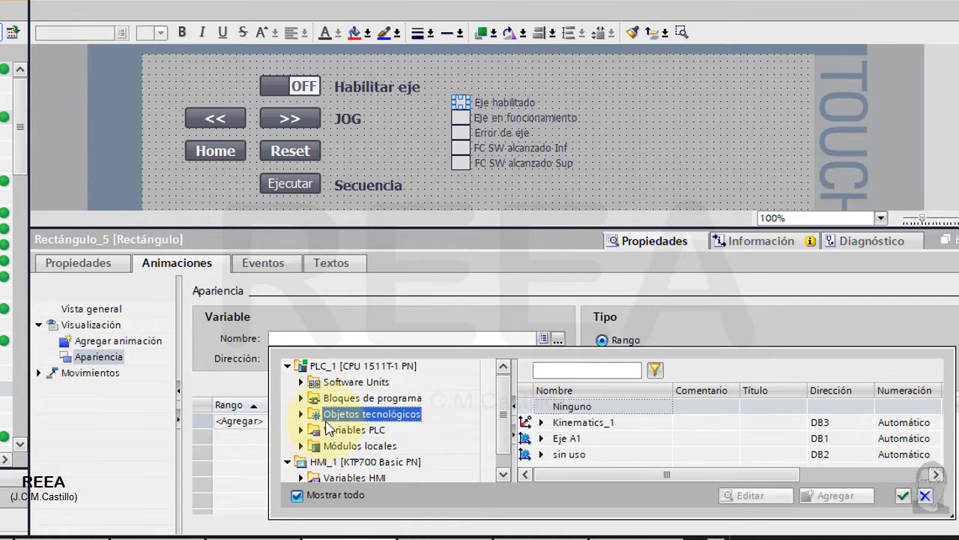
left_click(302, 416)
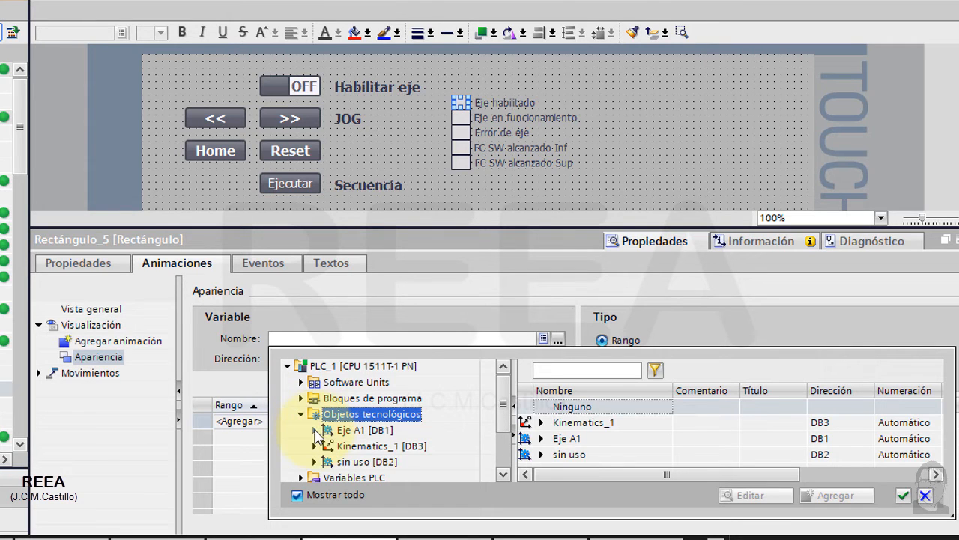
left_click(347, 430)
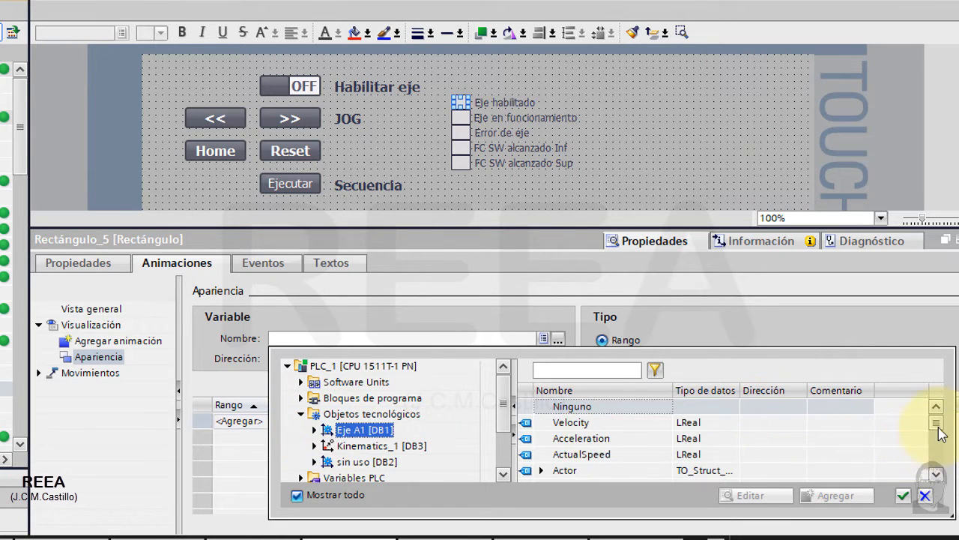
left_click(937, 473)
left_click(937, 474)
left_click(937, 474)
left_click(937, 473)
left_click(937, 474)
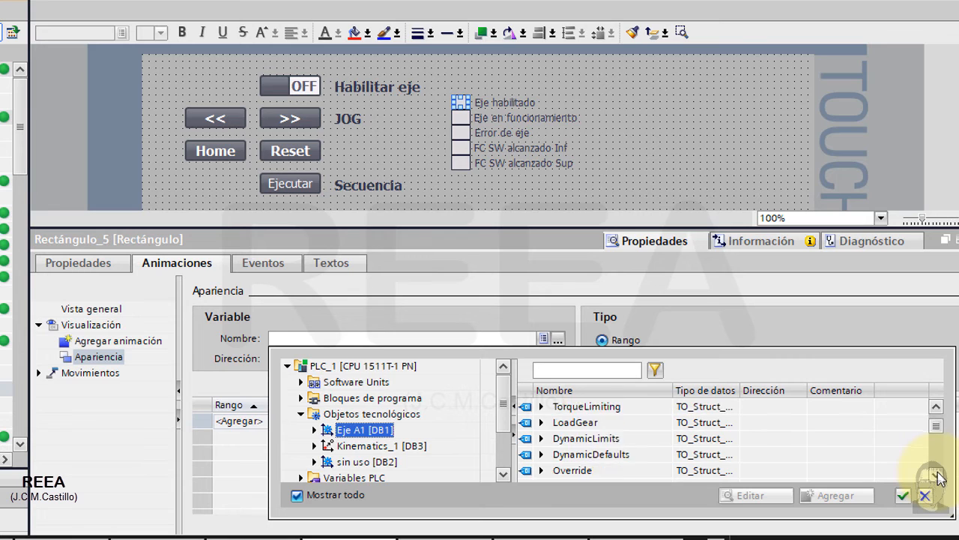
left_click(937, 473)
left_click(937, 474)
left_click(937, 474)
left_click(937, 474)
left_click(937, 474)
left_click(937, 474)
left_click(936, 474)
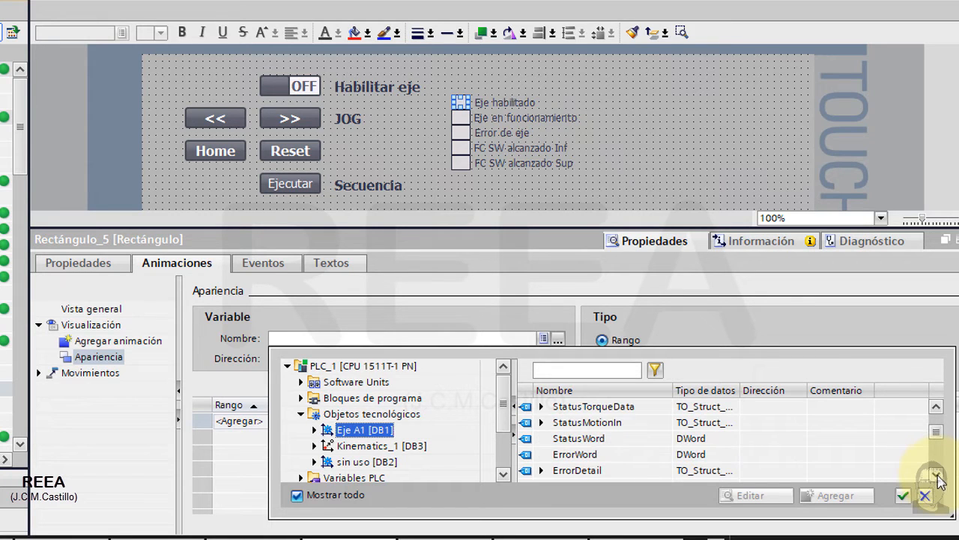
left_click(592, 438)
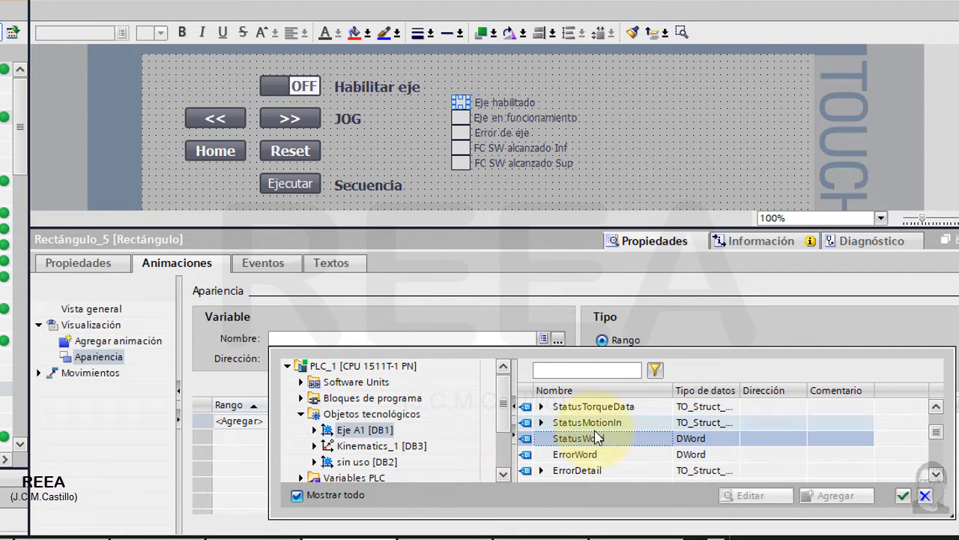
left_click(902, 495)
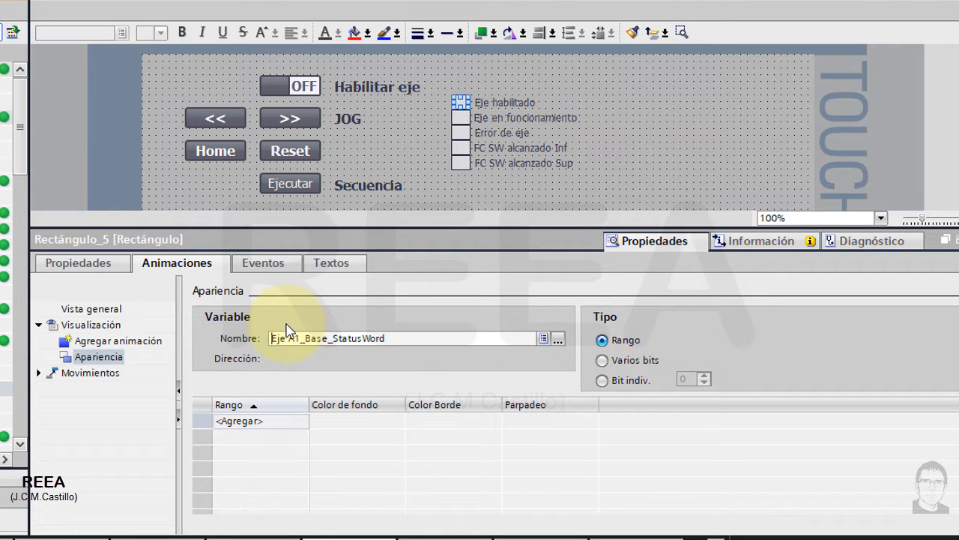
- Evaluate individual bit 0 for the Eje habilitado rectangle, adding values 0 and 1 with a green background (0; 255; 0) for 1
left_click(603, 380)
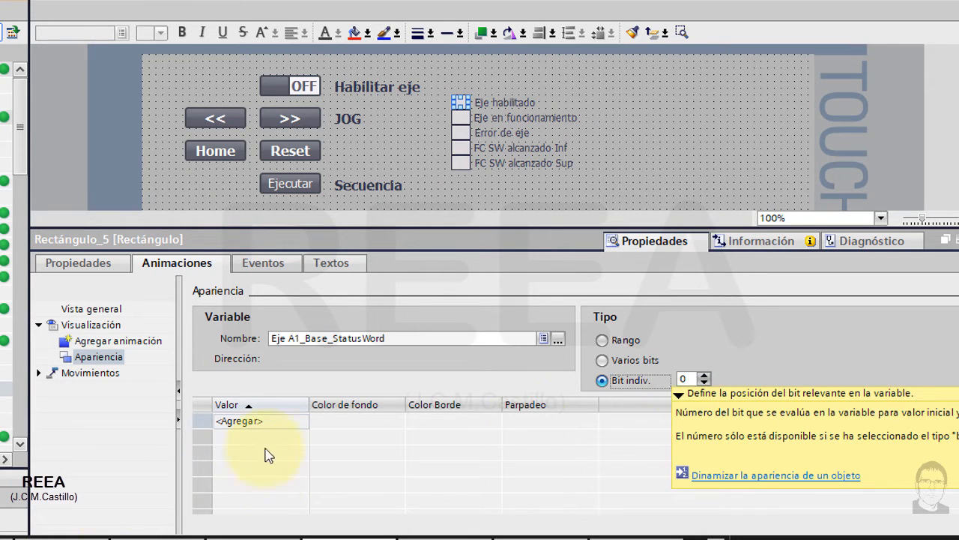
left_click(219, 423)
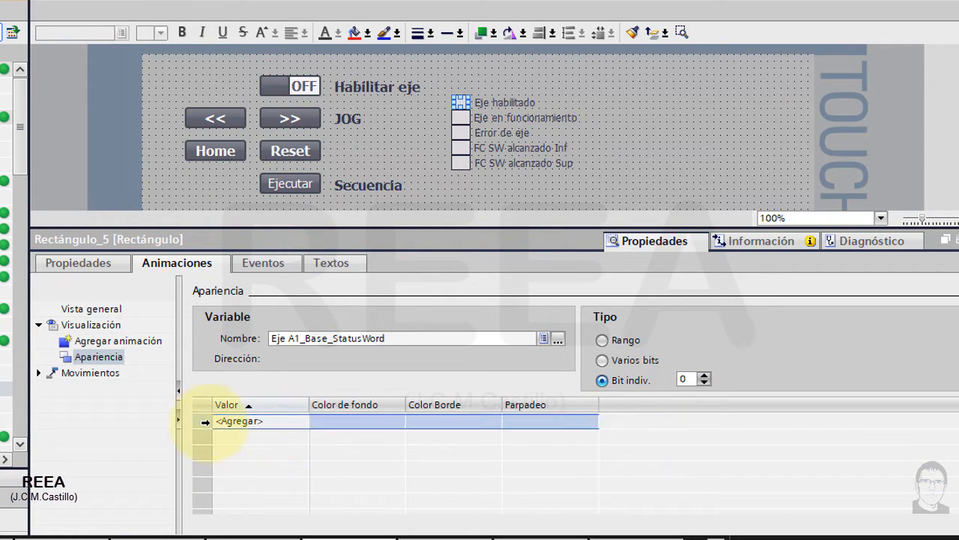
left_click(279, 422)
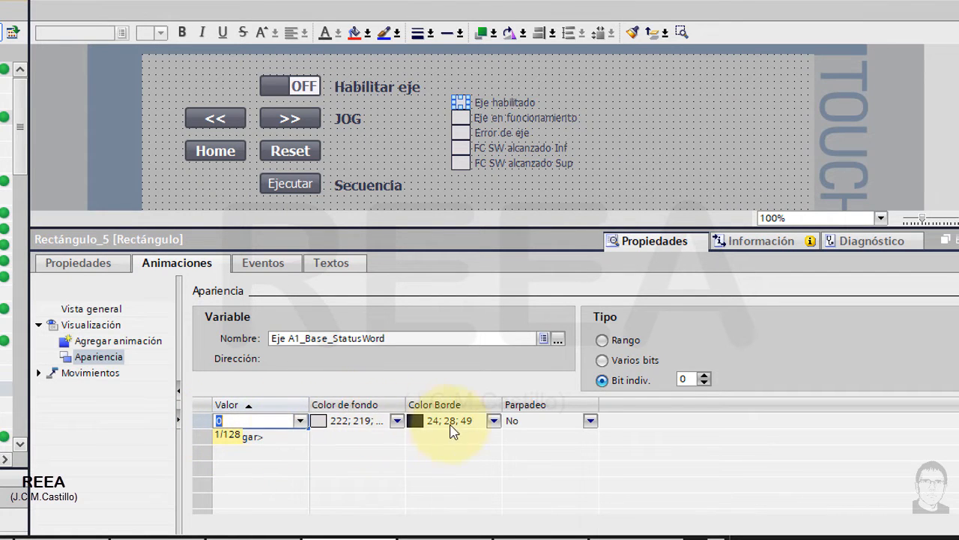
left_click(276, 438)
left_click(276, 437)
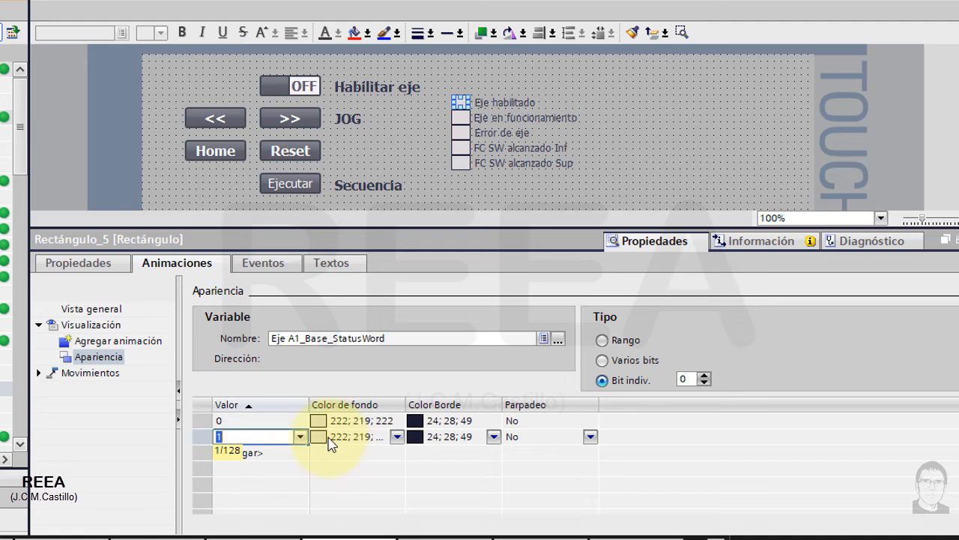
left_click(329, 438)
left_click(388, 439)
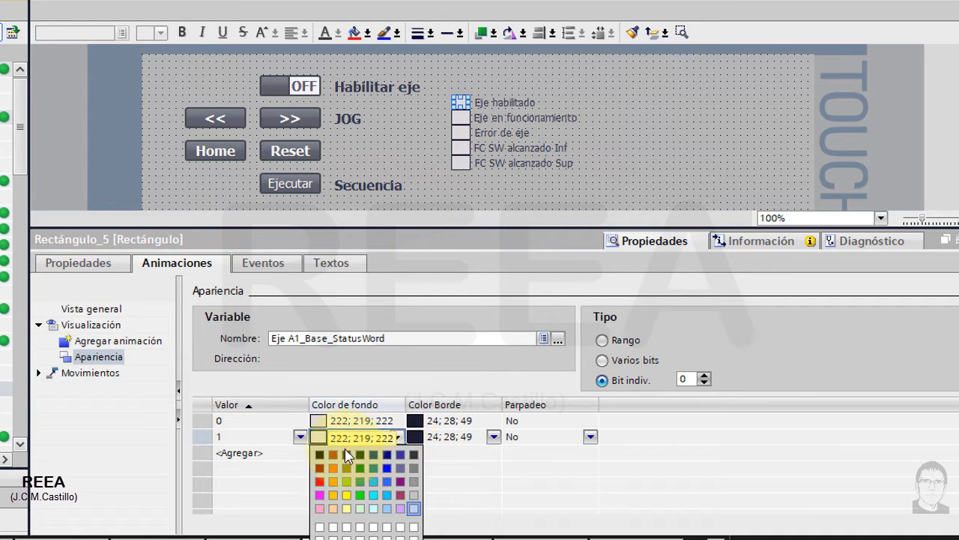
left_click(359, 494)
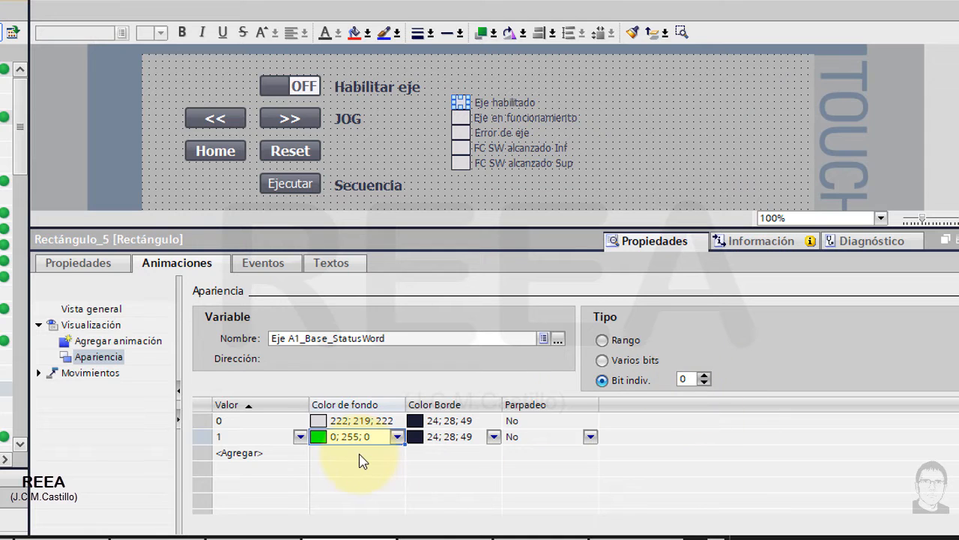
left_click(664, 130)
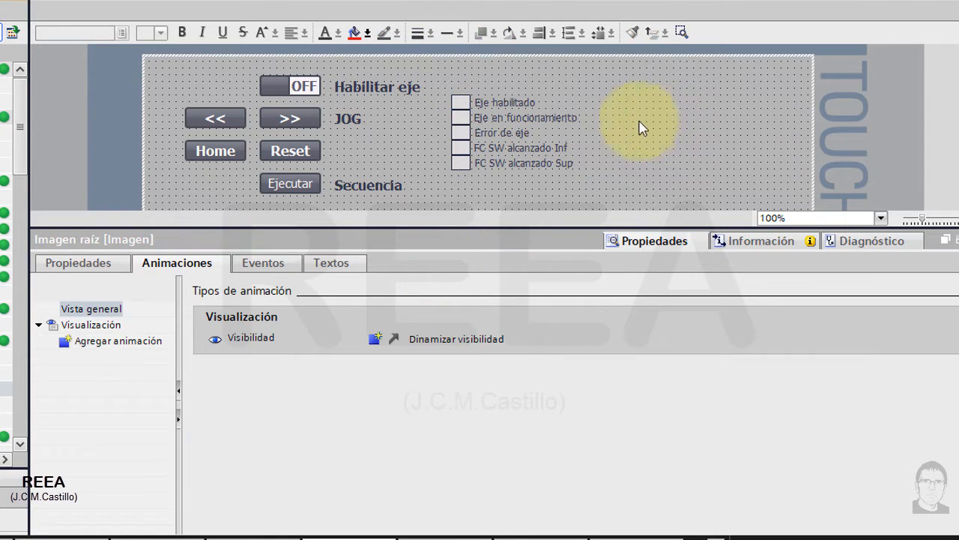
- Add an Apariencia animation to the rectangle beside Error de eje and link it to Eje A1's StatusWord
left_click(460, 133)
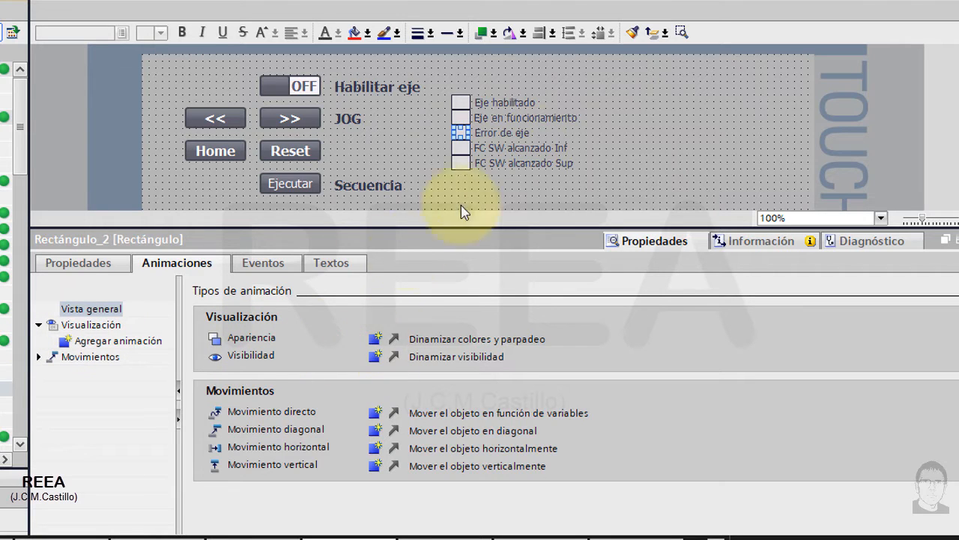
left_click(376, 340)
left_click(559, 346)
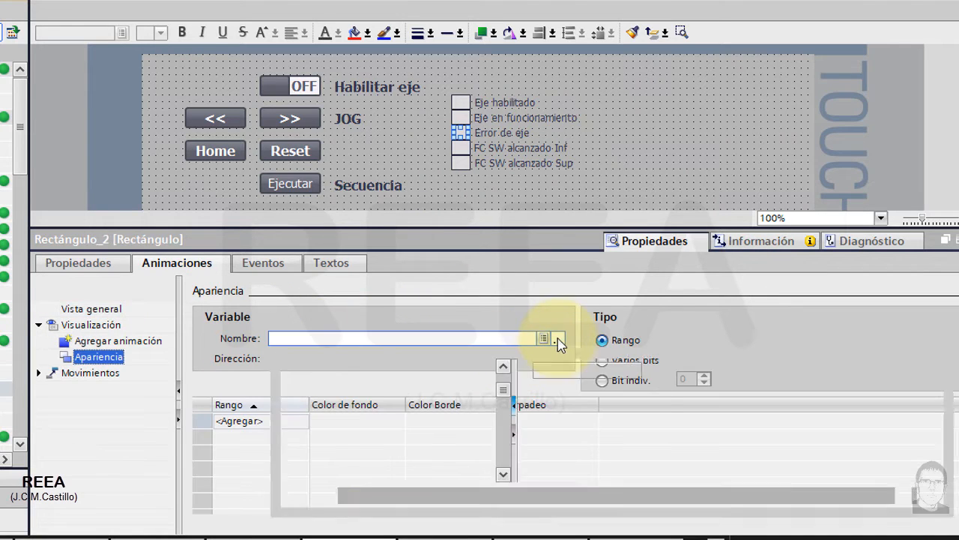
left_click(648, 438)
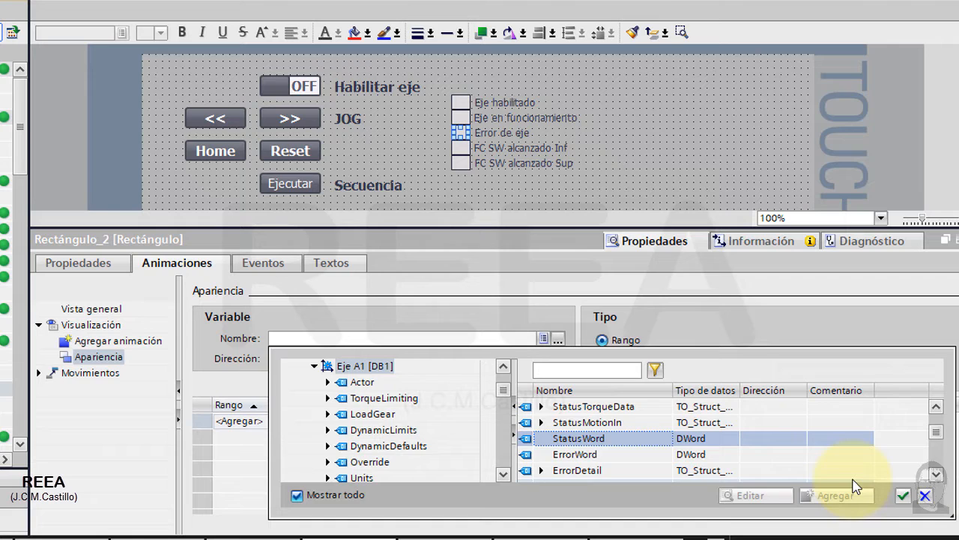
left_click(904, 496)
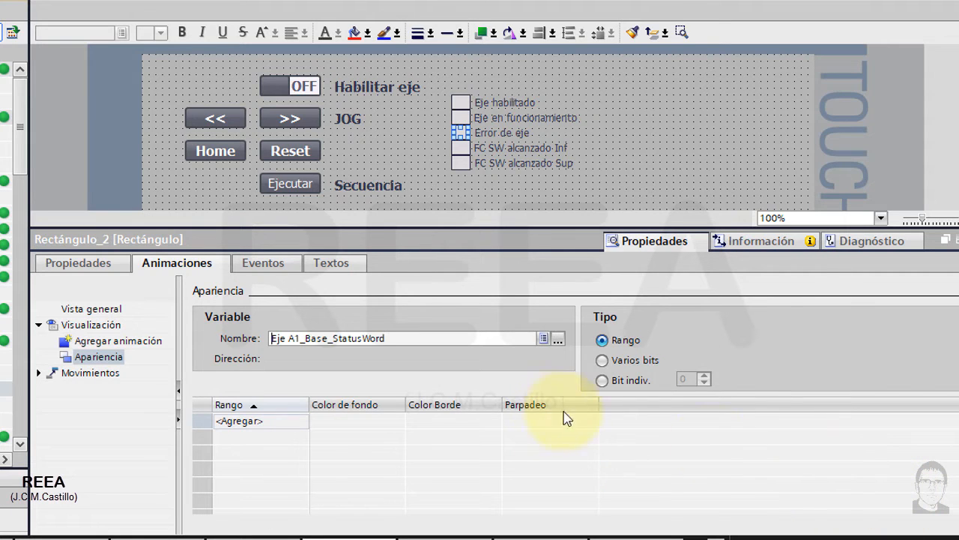
- Evaluate individual bit 1 for the Error de eje rectangle, adding values 0 and 1 with a red background (255; 0; 0) for 1
left_click(631, 382)
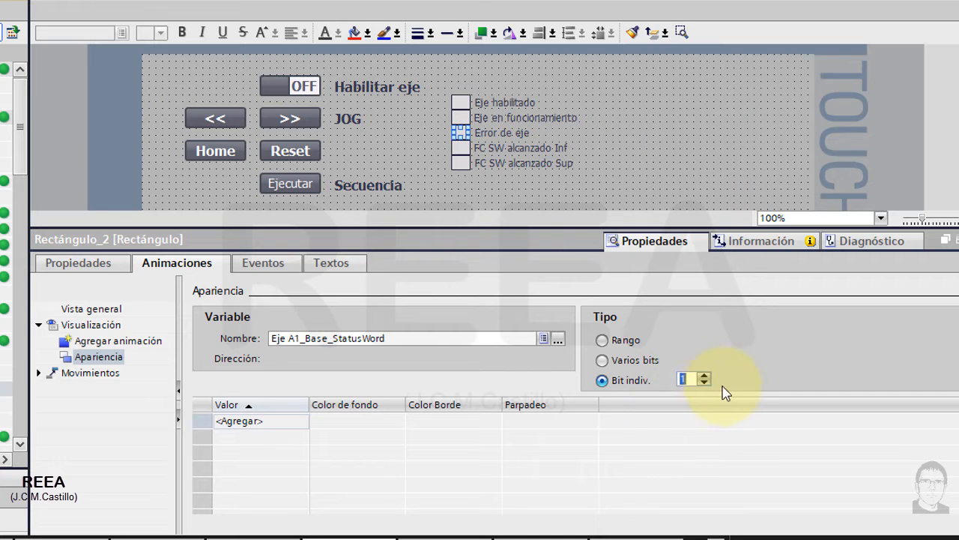
left_click(247, 421)
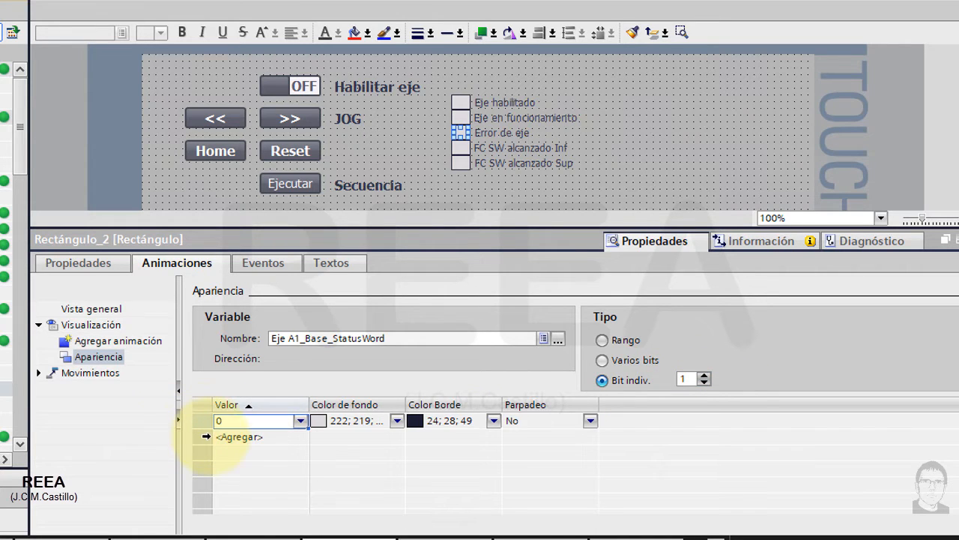
left_click(201, 438)
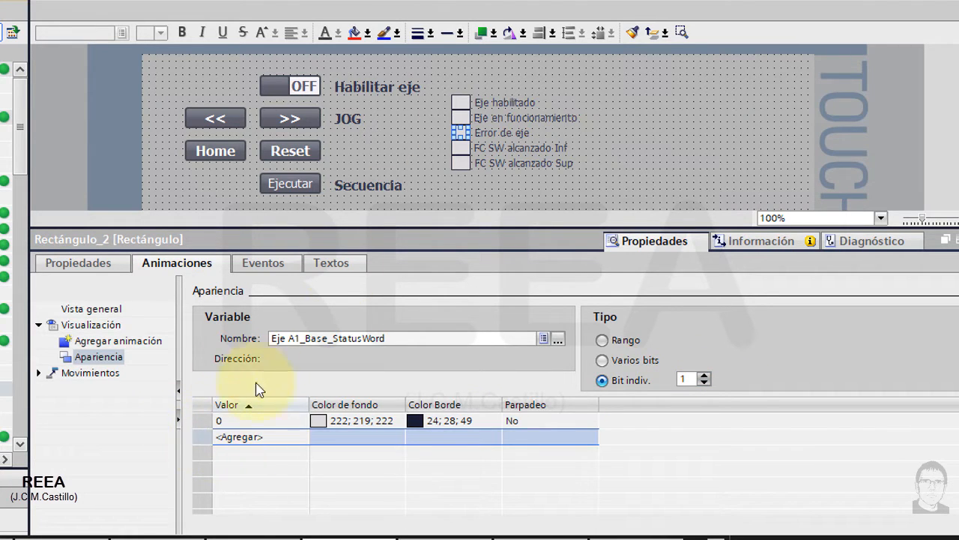
left_click(229, 442)
left_click(397, 437)
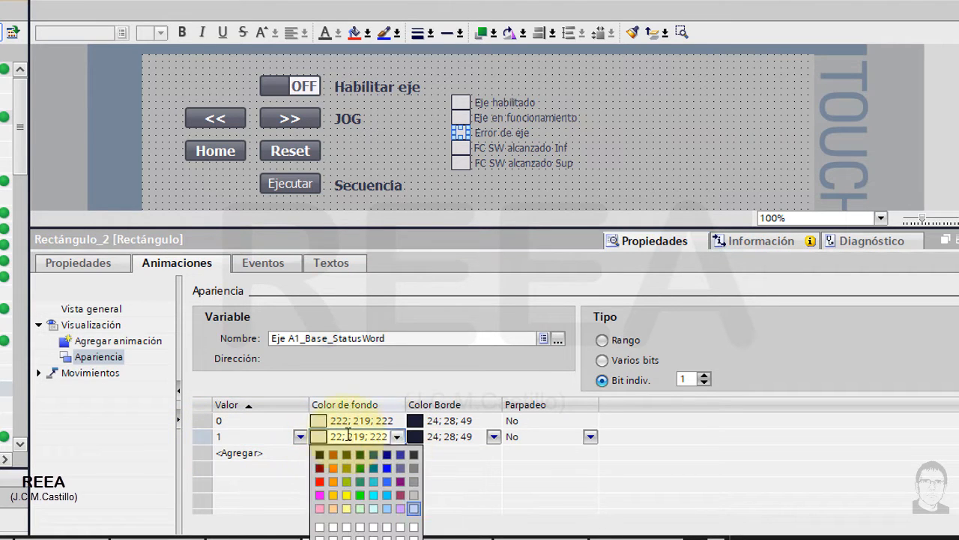
left_click(319, 491)
left_click(432, 456)
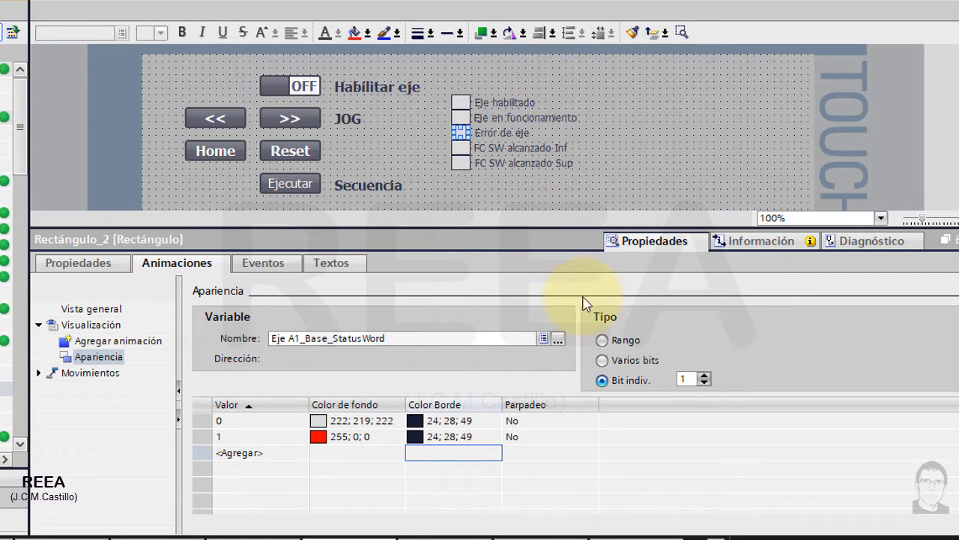
- Add an Apariencia animation to the rectangle beside FC SW alcanzado Inf and link it to Eje A1_Base_StatusWord
left_click(463, 147)
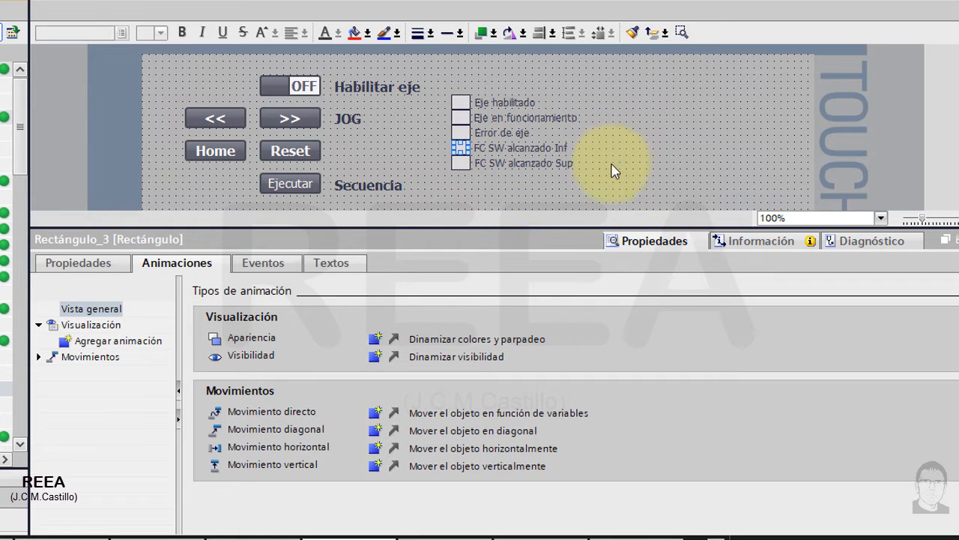
left_click(376, 341)
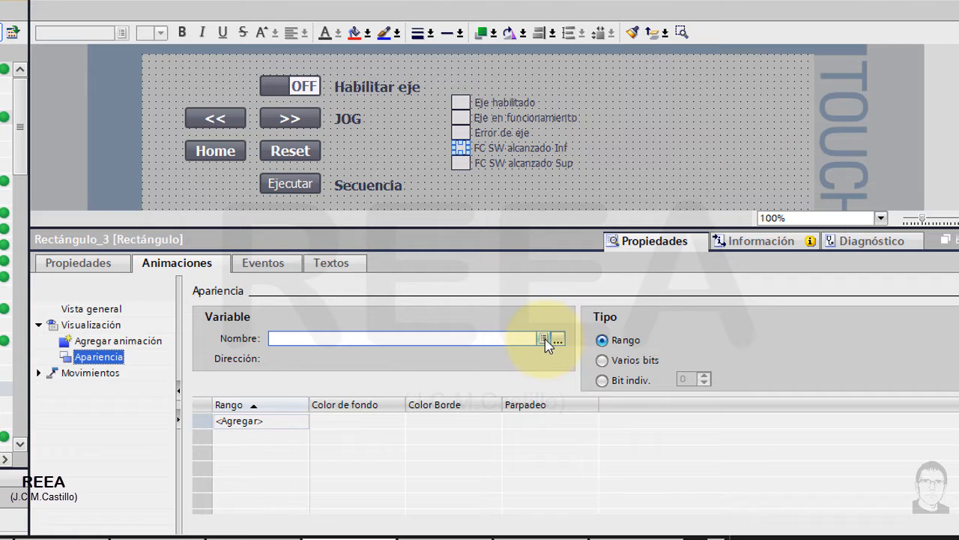
left_click(544, 339)
left_click(378, 356)
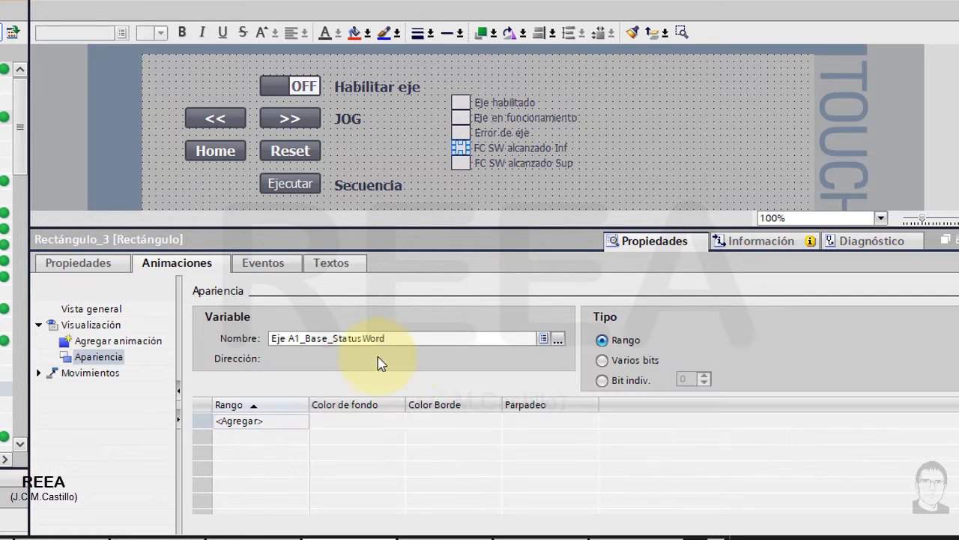
- Evaluate individual bit 15 for the FC SW alcanzado Inf rectangle, adding values 0 and 1 with an orange background (255; 154; 0) for 1
left_click(630, 380)
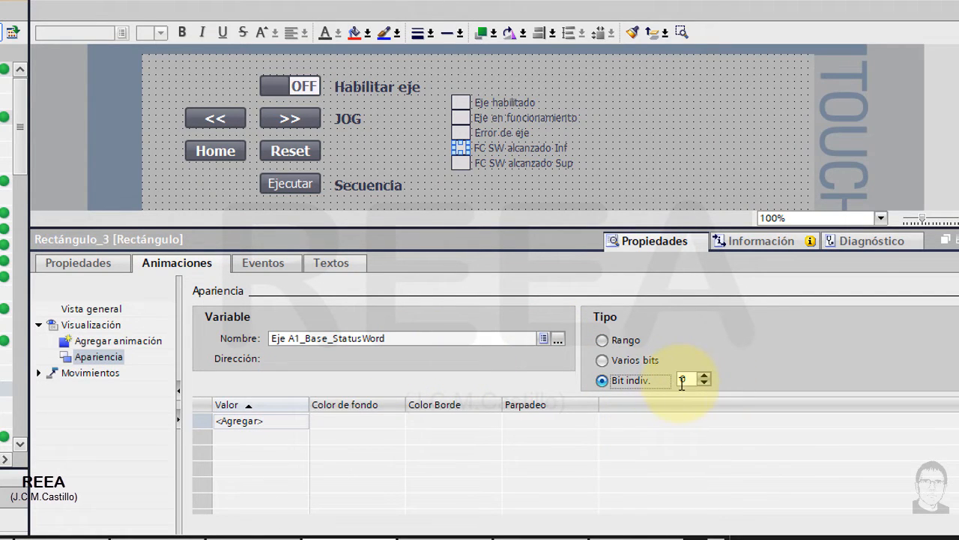
type("5")
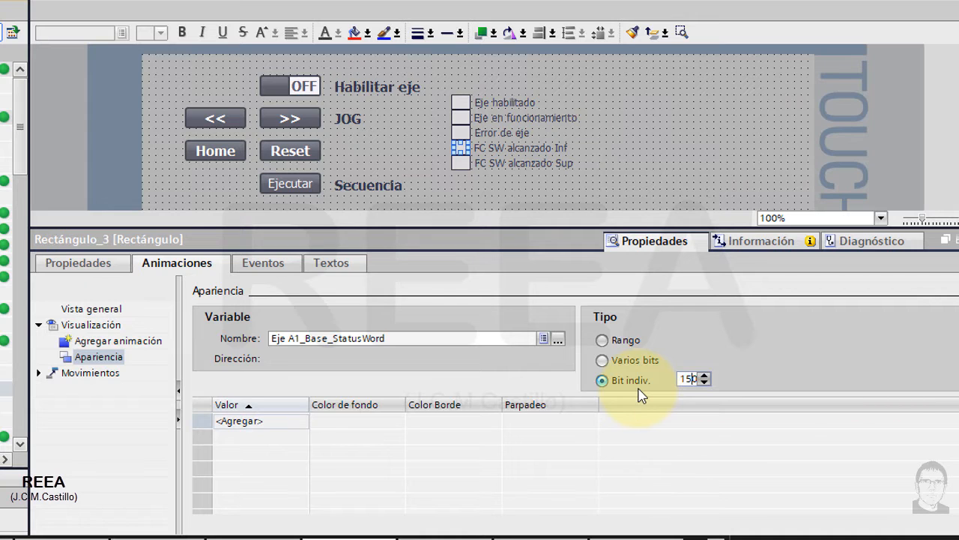
left_click(259, 422)
left_click(300, 437)
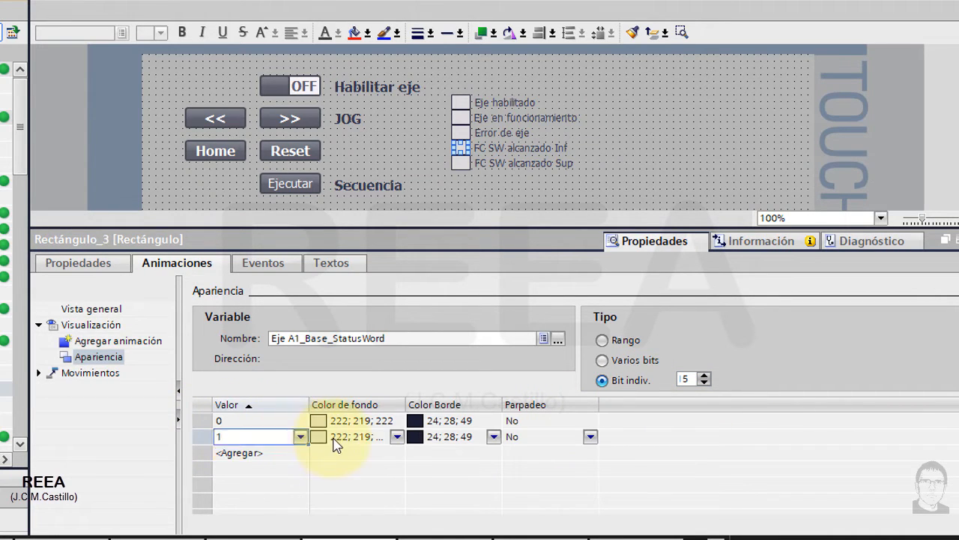
left_click(334, 439)
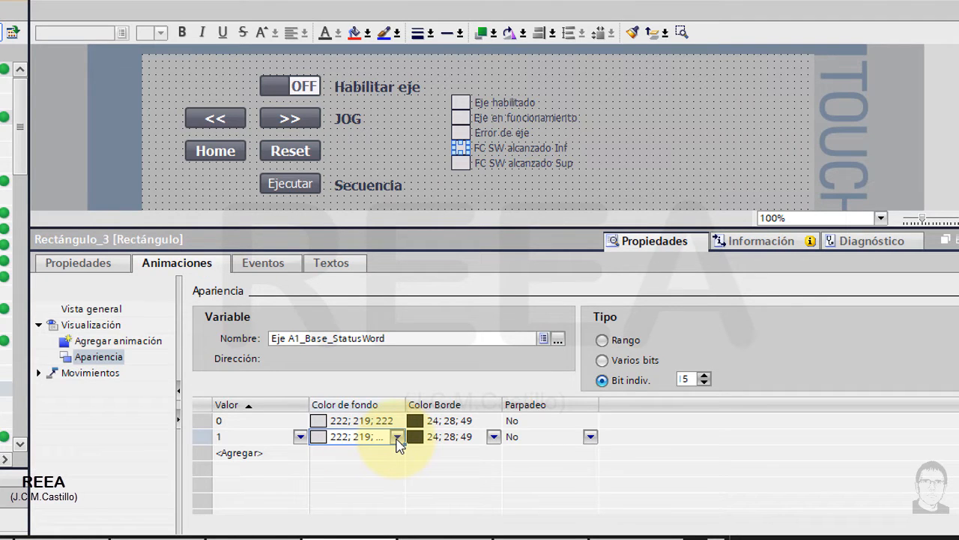
left_click(398, 436)
left_click(332, 482)
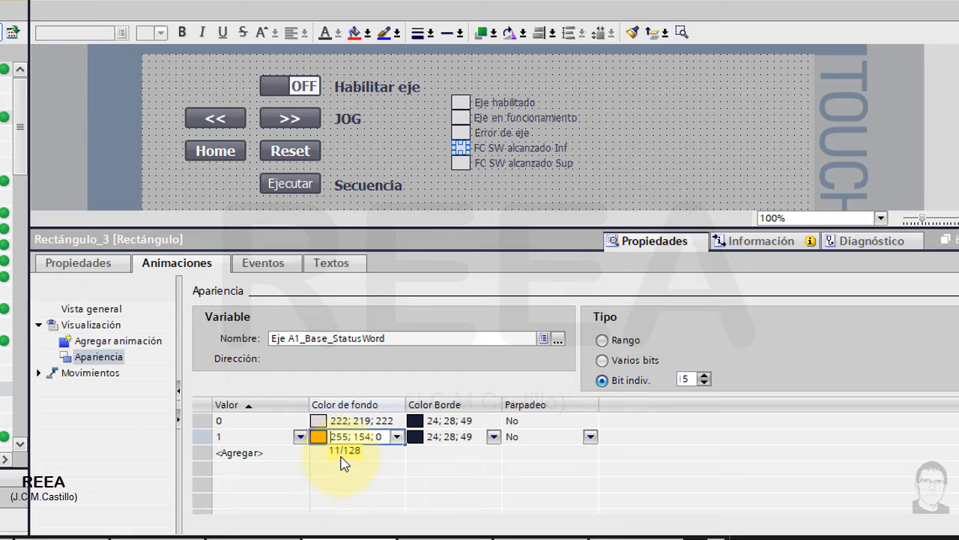
- Add an Apariencia animation to the rectangle beside FC SW alcanzado Sup and link it to Eje A1_Base_StatusWord
left_click(461, 163)
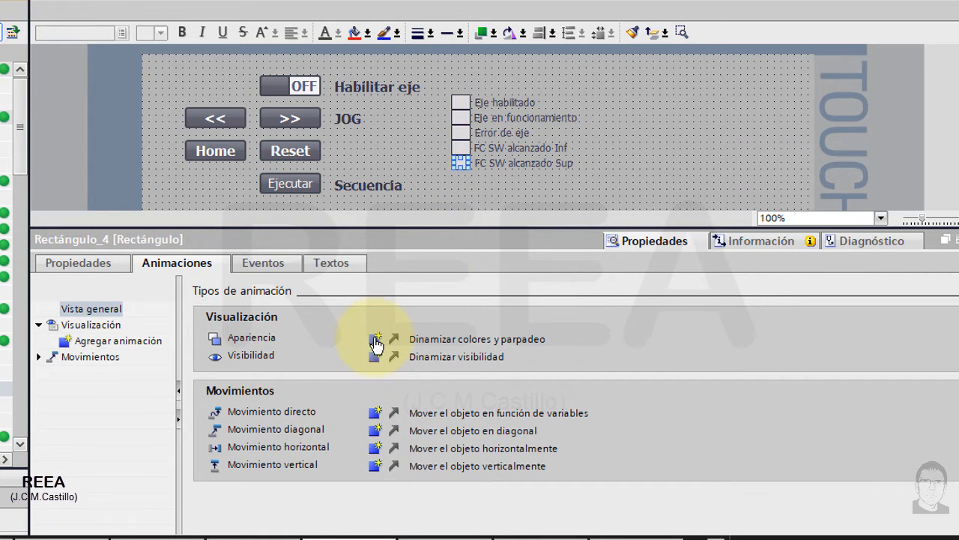
left_click(375, 343)
left_click(407, 338)
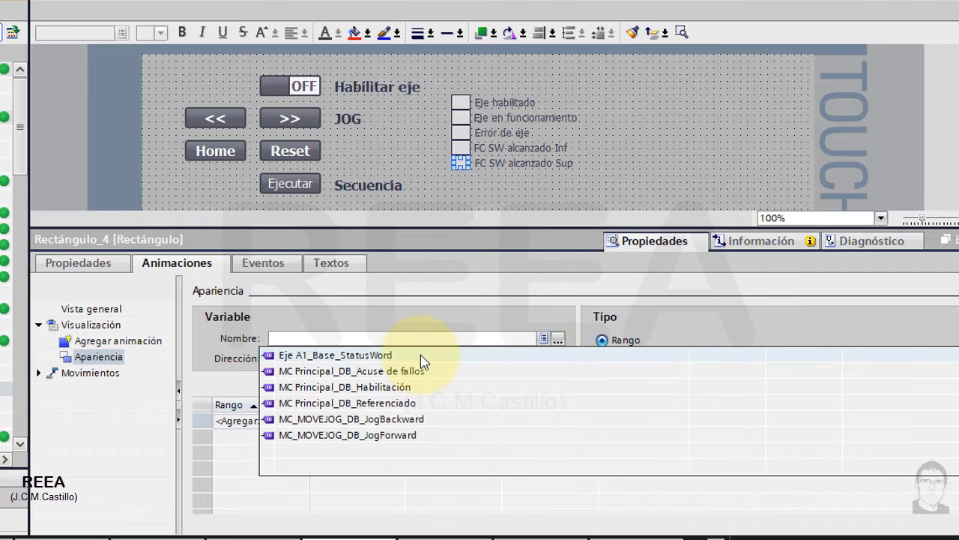
left_click(422, 358)
- Evaluate individual bit 16 for the FC SW alcanzado Sup rectangle, adding values 0 and 1 with an orange background (255; 154; 0) for 1
left_click(626, 380)
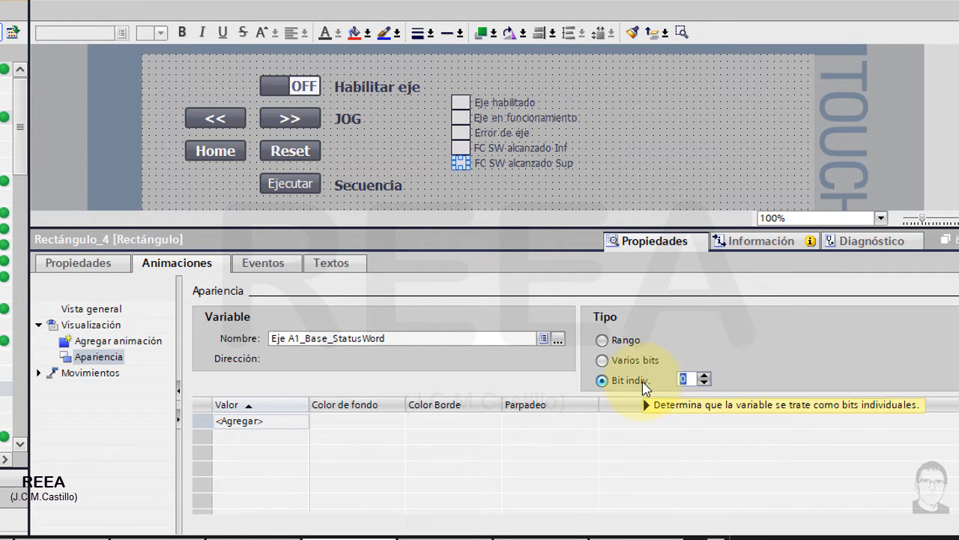
type("16")
left_click(276, 423)
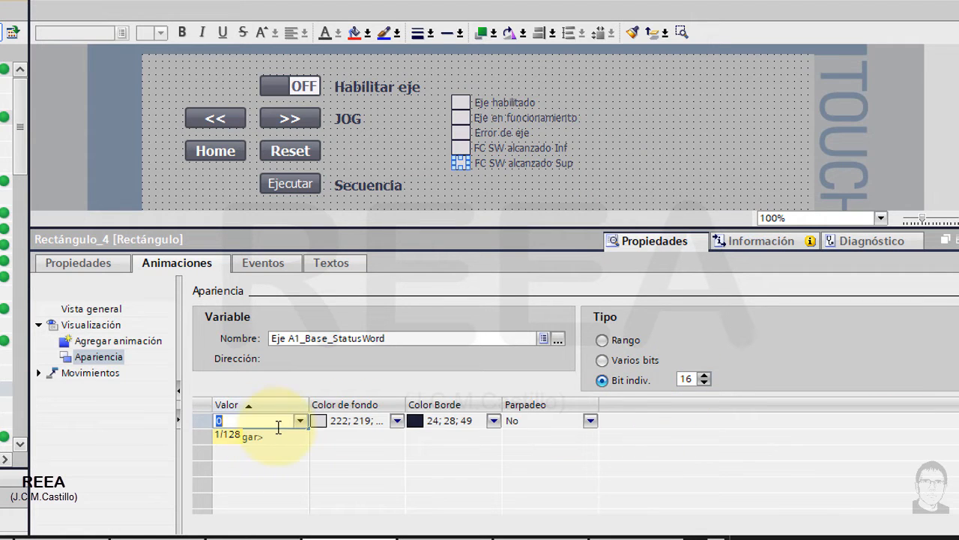
left_click(285, 438)
left_click(294, 438)
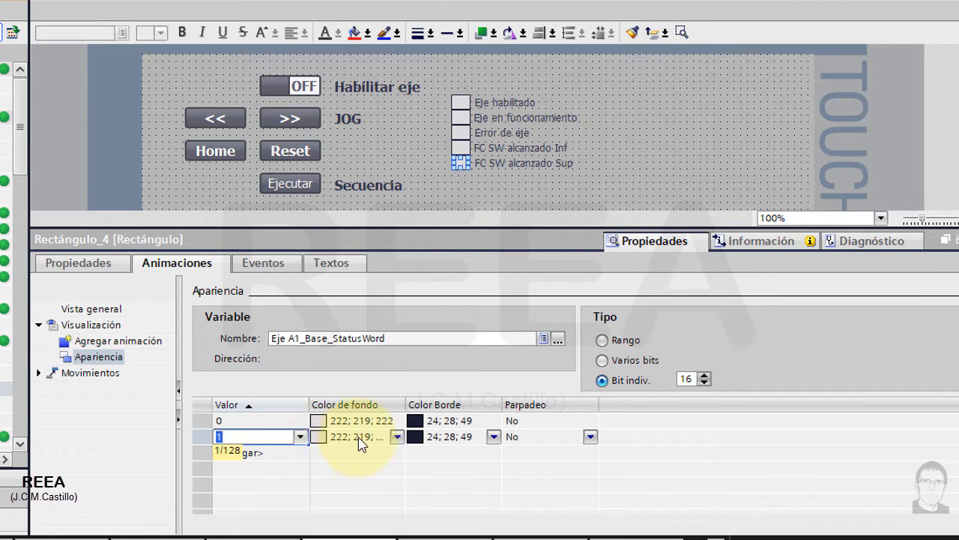
left_click(400, 438)
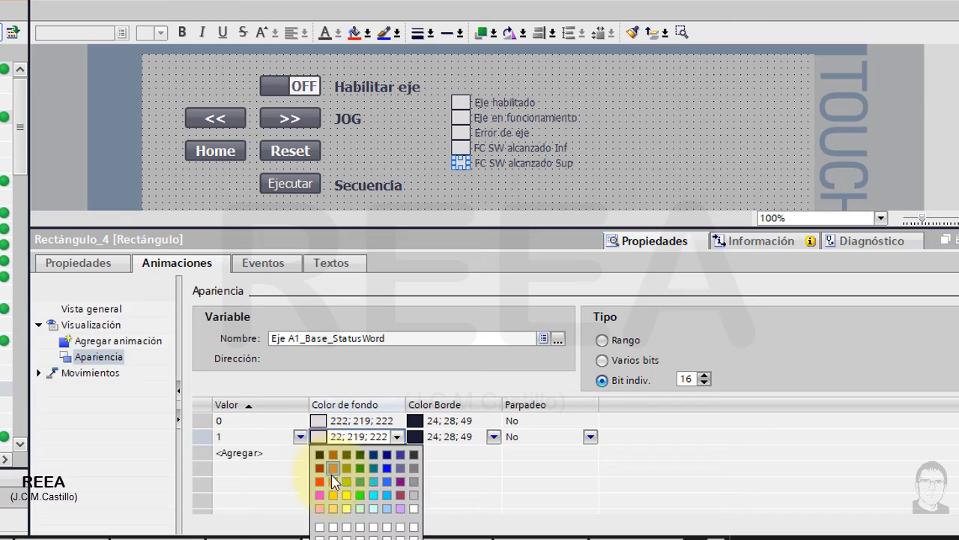
left_click(332, 480)
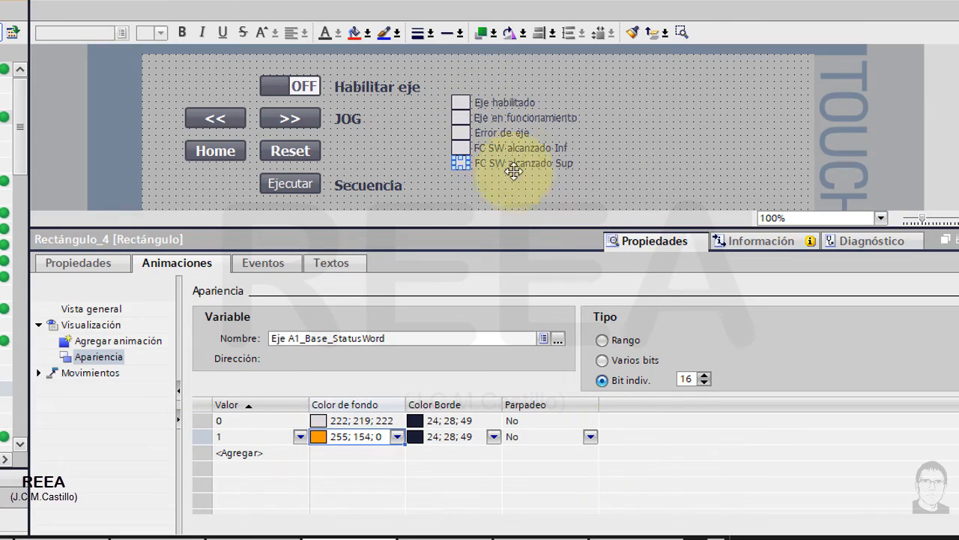
left_click(255, 456)
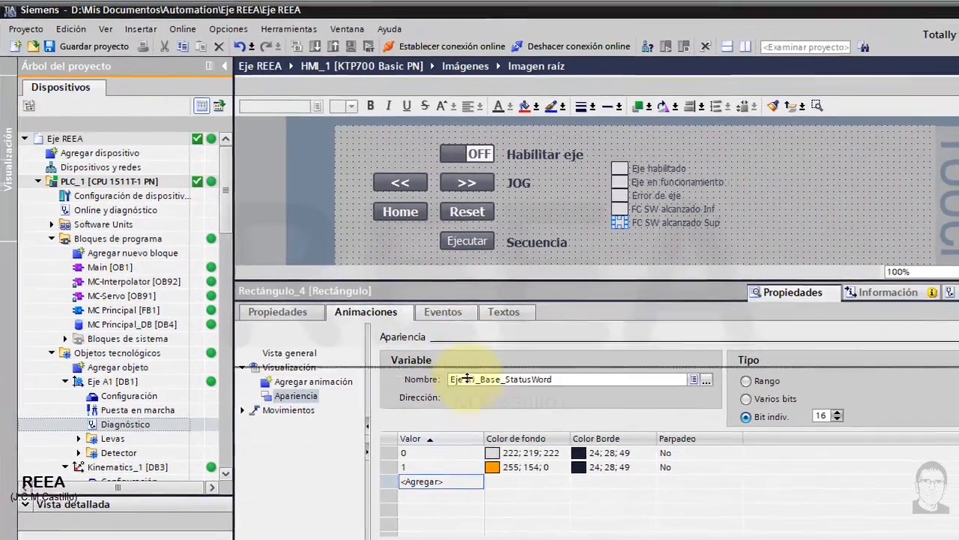
- Start the HMI simulation and toggle Habilitar eje off and on again in the RT Simulator
left_click_drag(469, 383, 469, 384)
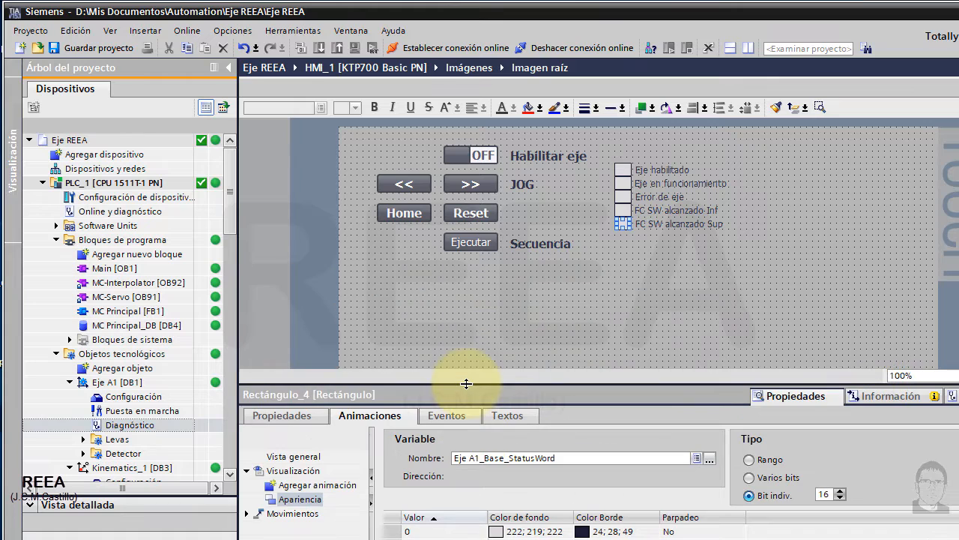
left_click(390, 275)
left_click(356, 47)
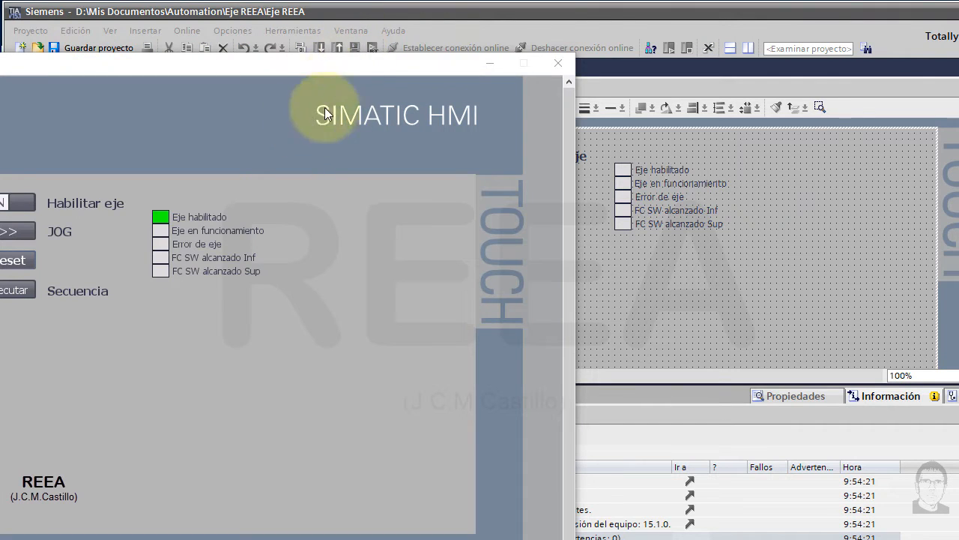
left_click_drag(343, 75, 760, 330)
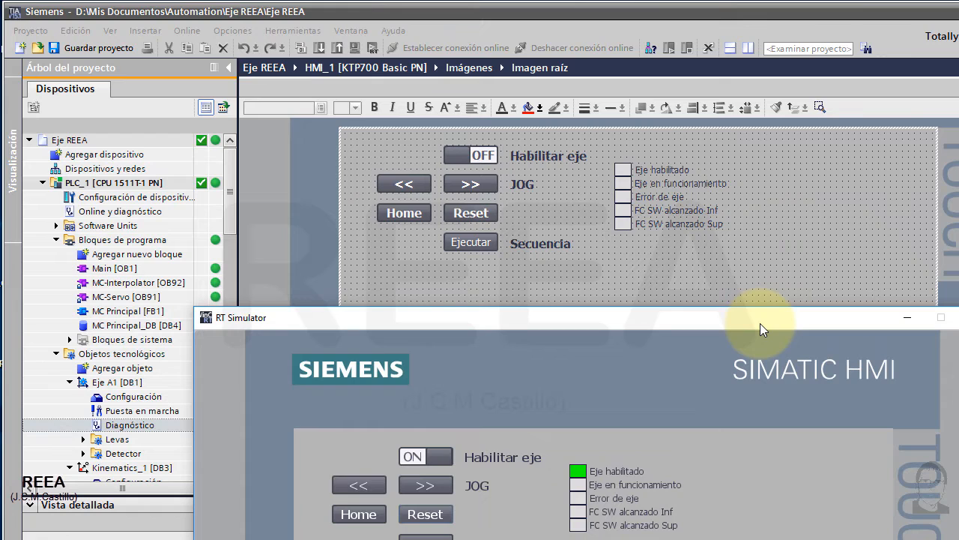
left_click(408, 458)
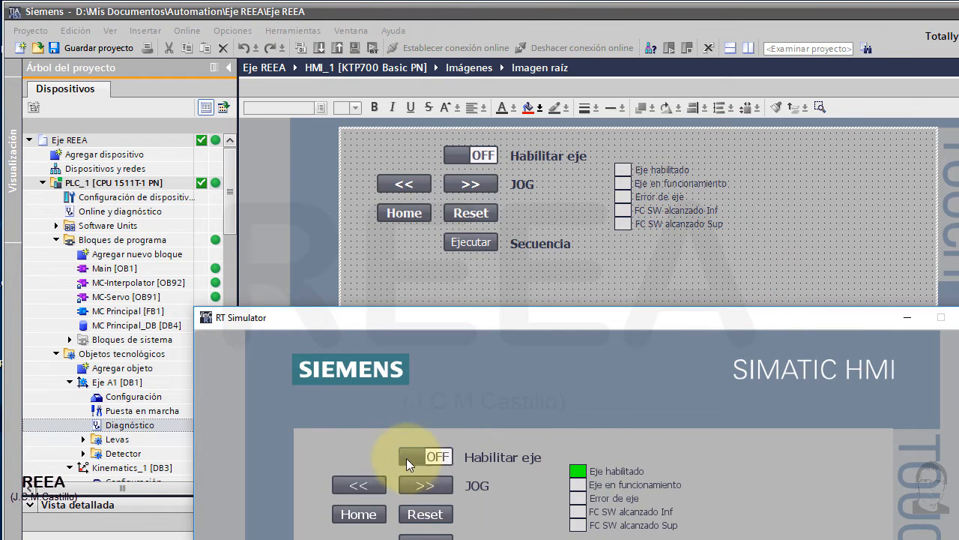
left_click(421, 459)
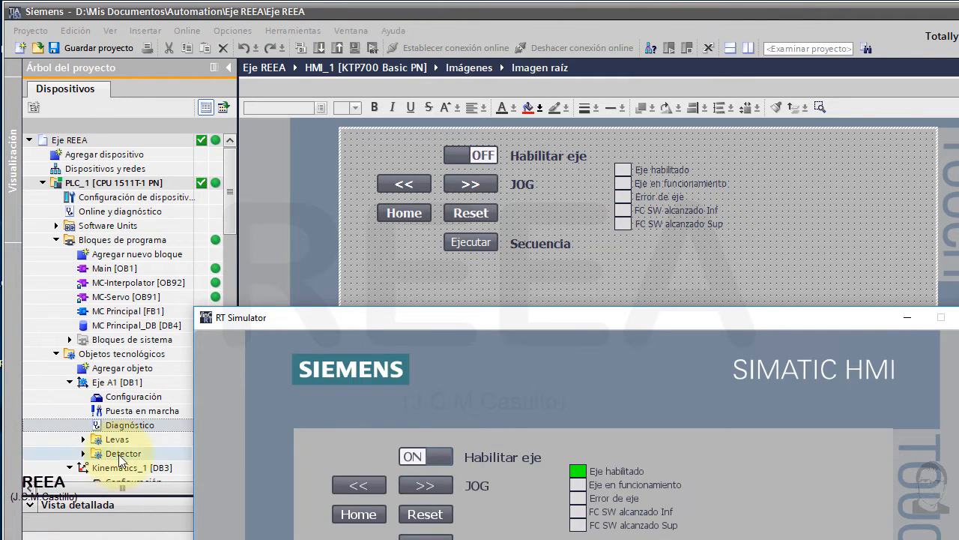
- Open the kinematics trace of Kinematics_1 and arrange the RT Simulator below its enlarged 3D view
left_click(141, 473)
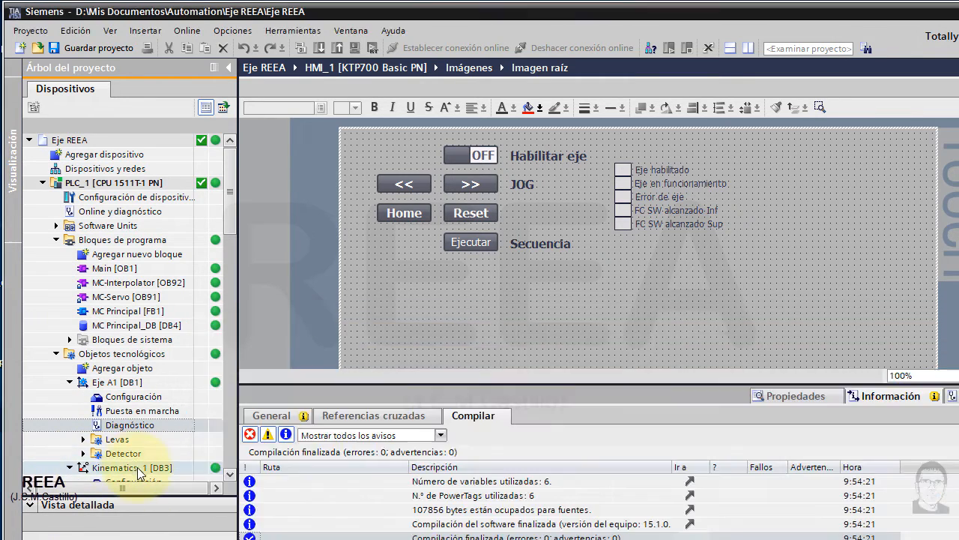
left_click_drag(234, 193, 235, 271)
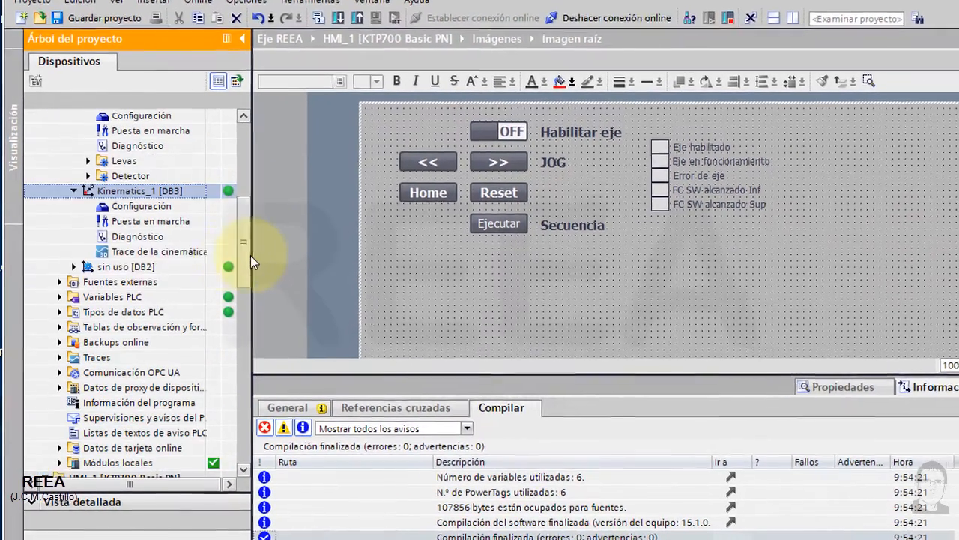
double_click(150, 251)
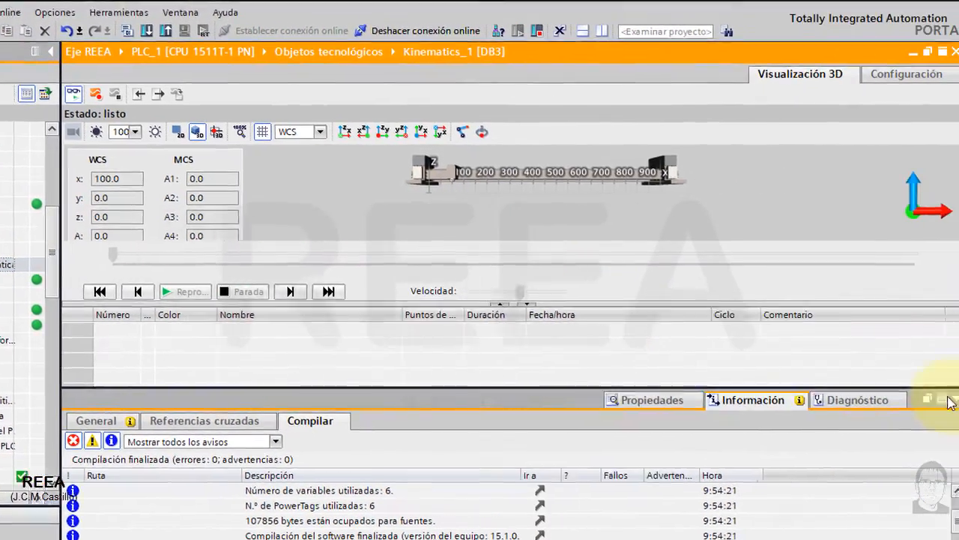
left_click(949, 401)
left_click_drag(291, 156, 327, 294)
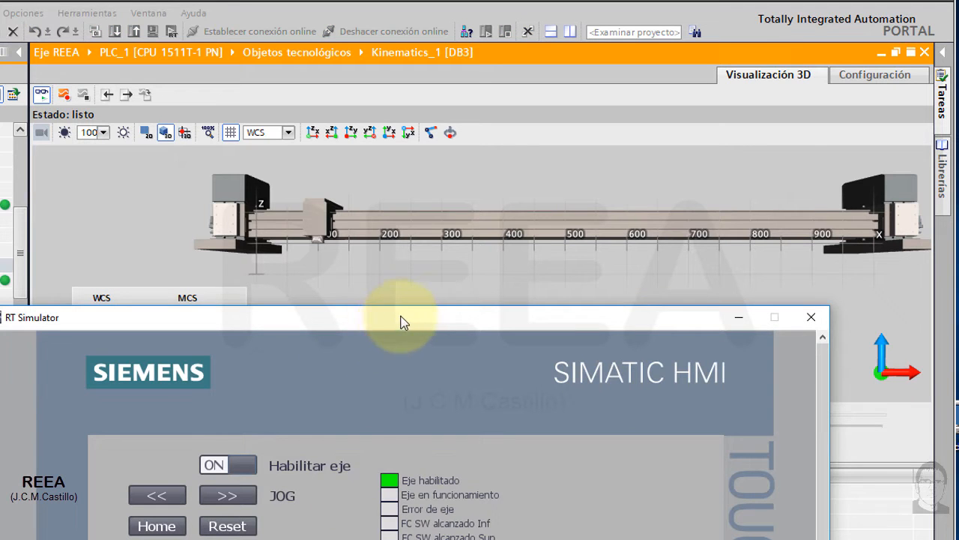
left_click_drag(407, 319, 418, 287)
- Jog the axis back and forth from the HMI up to its upper software limit, and reset the axis error
left_click(171, 494)
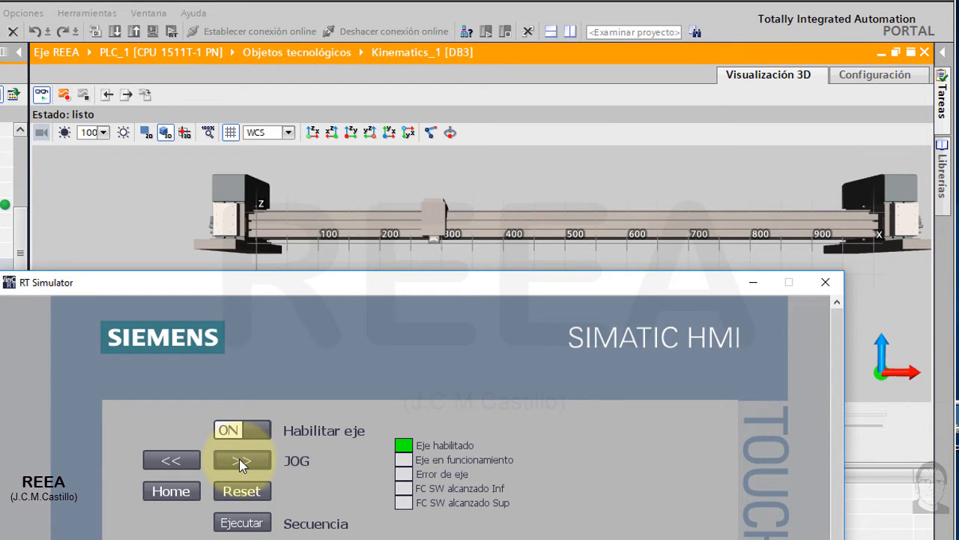
left_click(173, 460)
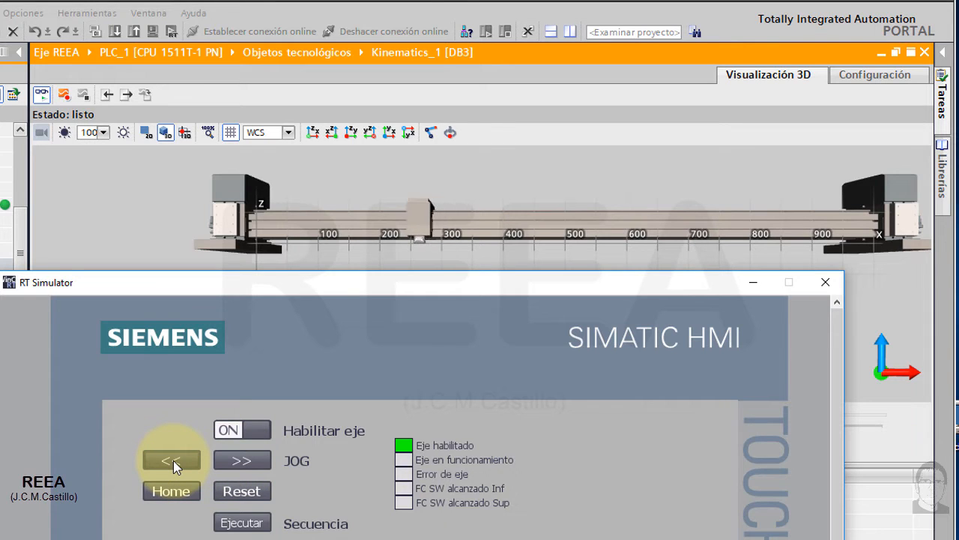
left_click(241, 462)
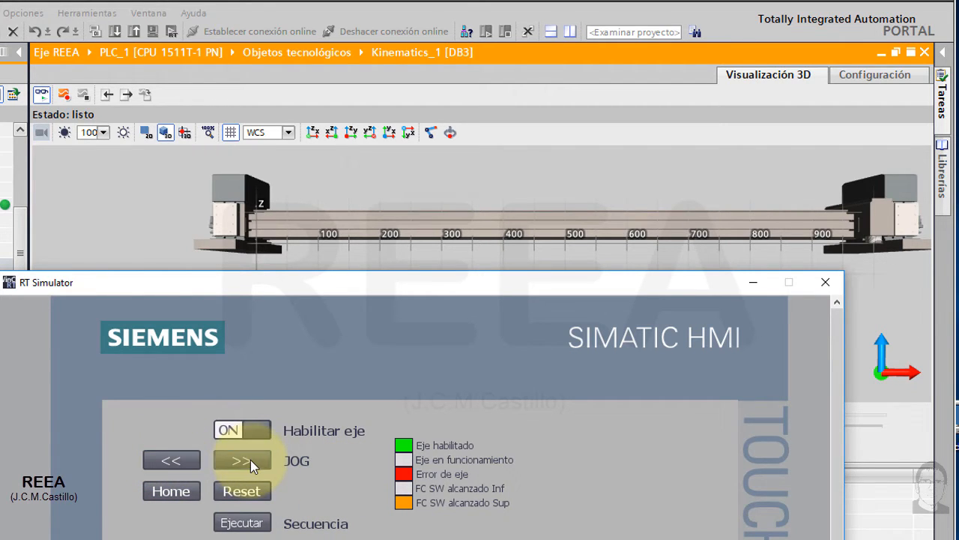
left_click(247, 493)
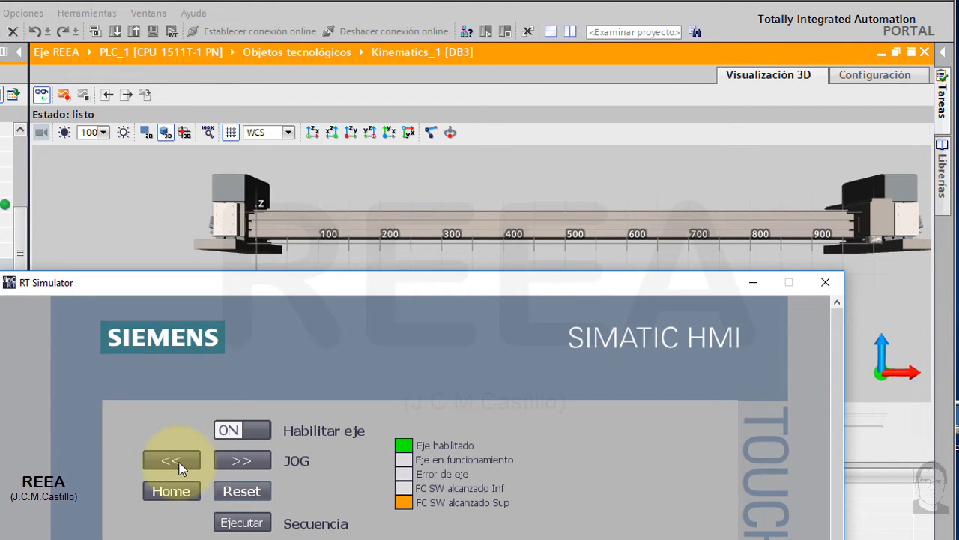
- Jog the axis backward to its lower software limit and reset the resulting error from the HMI
left_click_drag(180, 468, 180, 468)
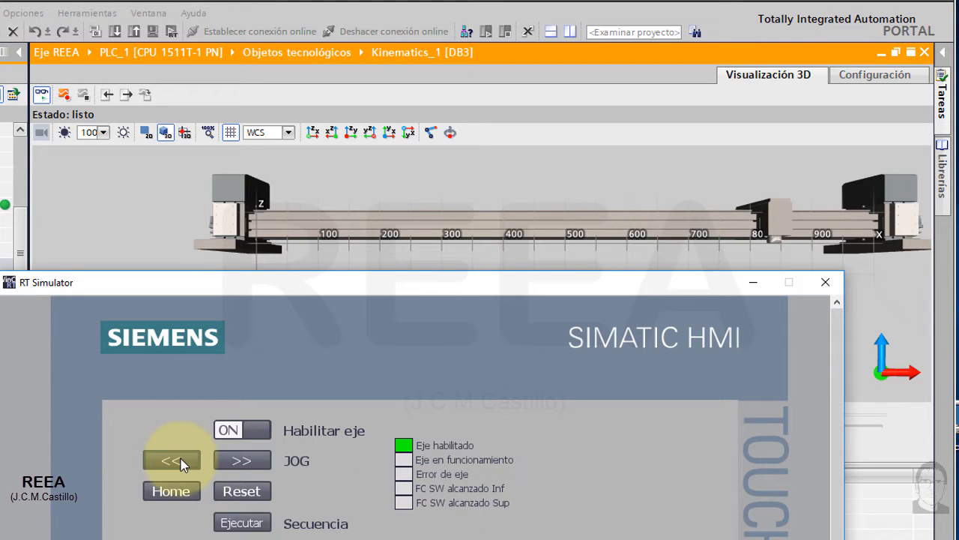
left_click_drag(180, 458, 180, 463)
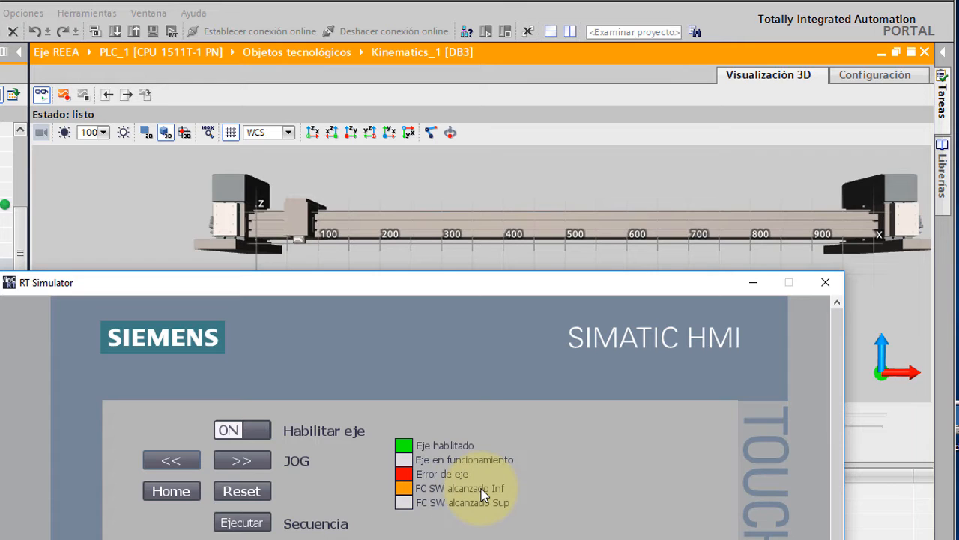
left_click(177, 460)
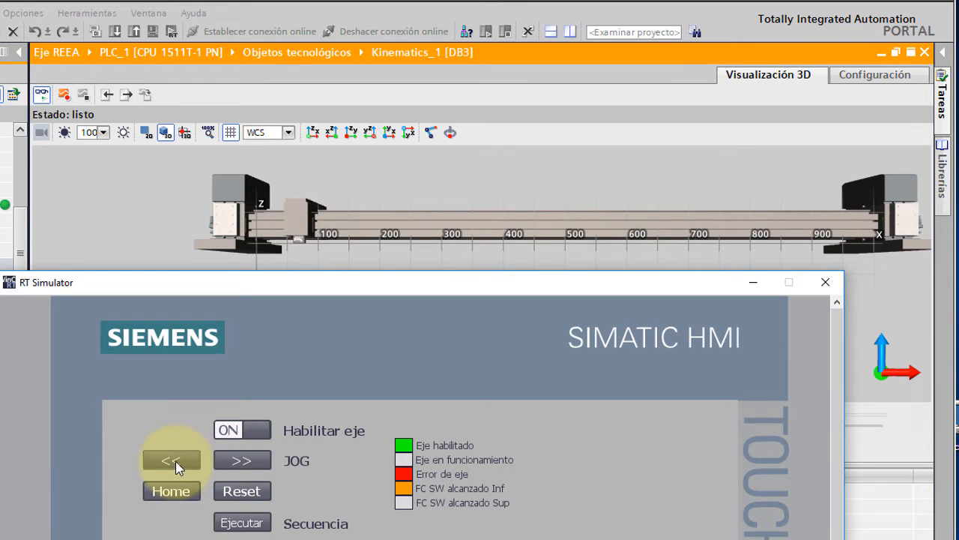
left_click(240, 491)
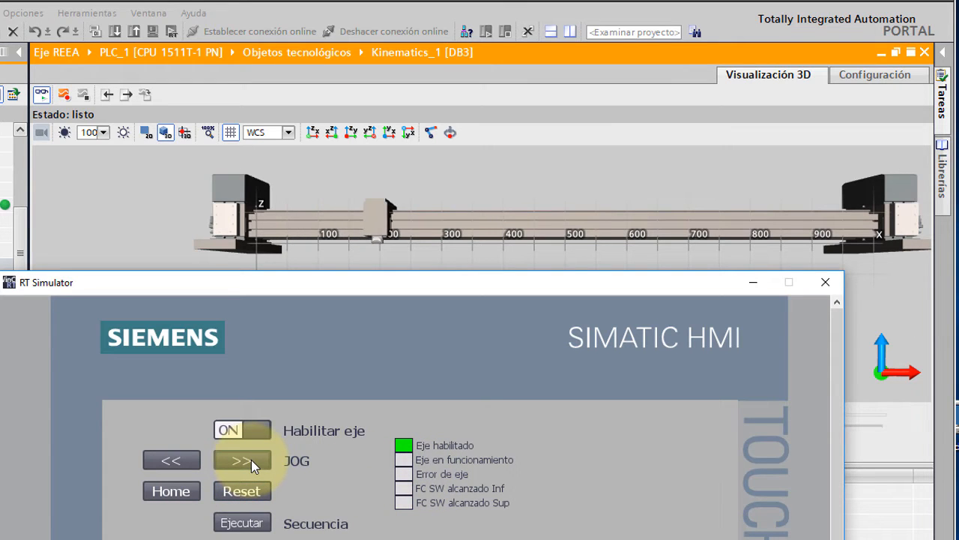
- Home the axis, and jog it forward after switching Habilitar eje off and on again
left_click(177, 492)
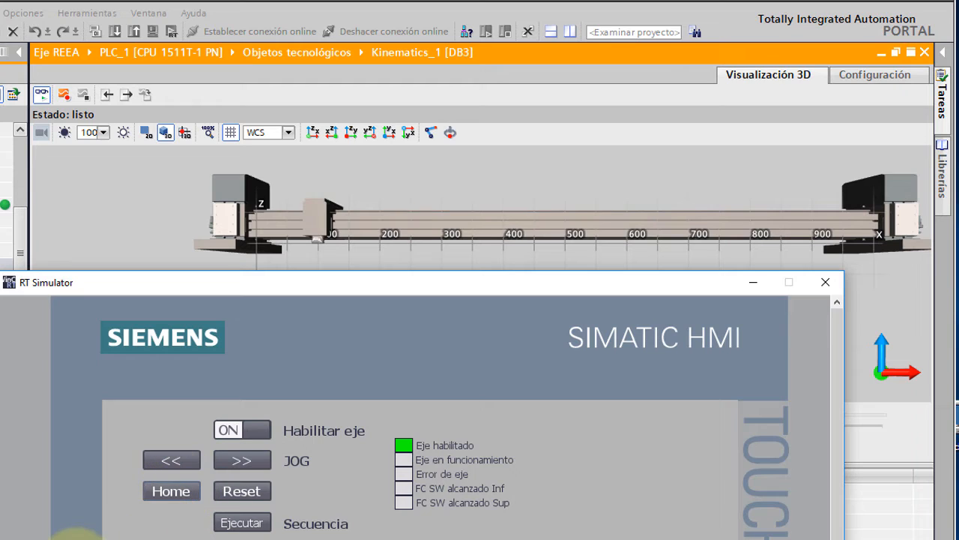
left_click(261, 433)
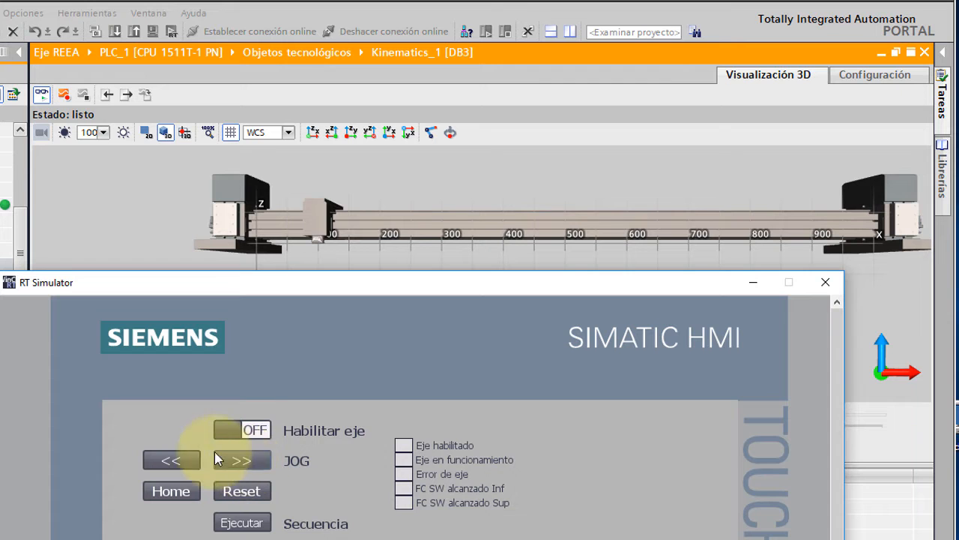
left_click(258, 433)
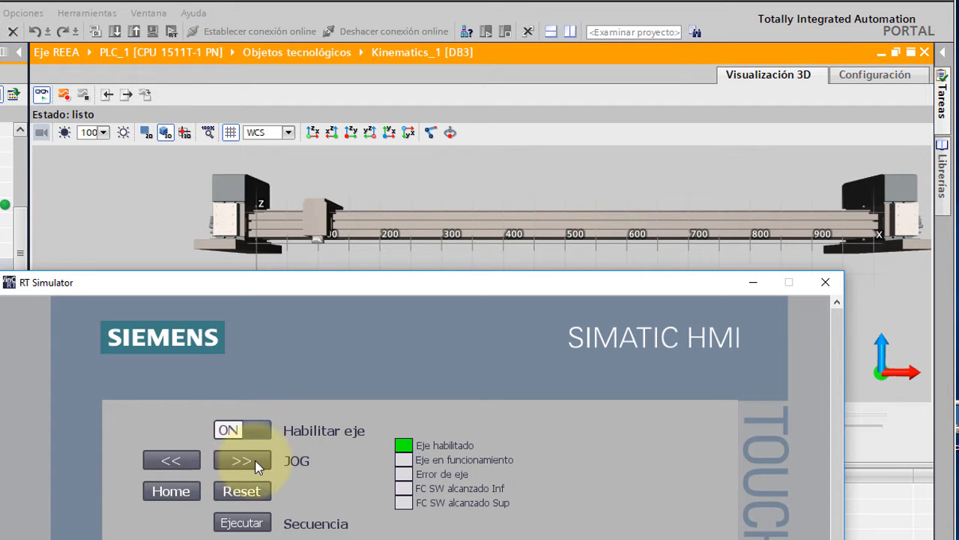
left_click(255, 462)
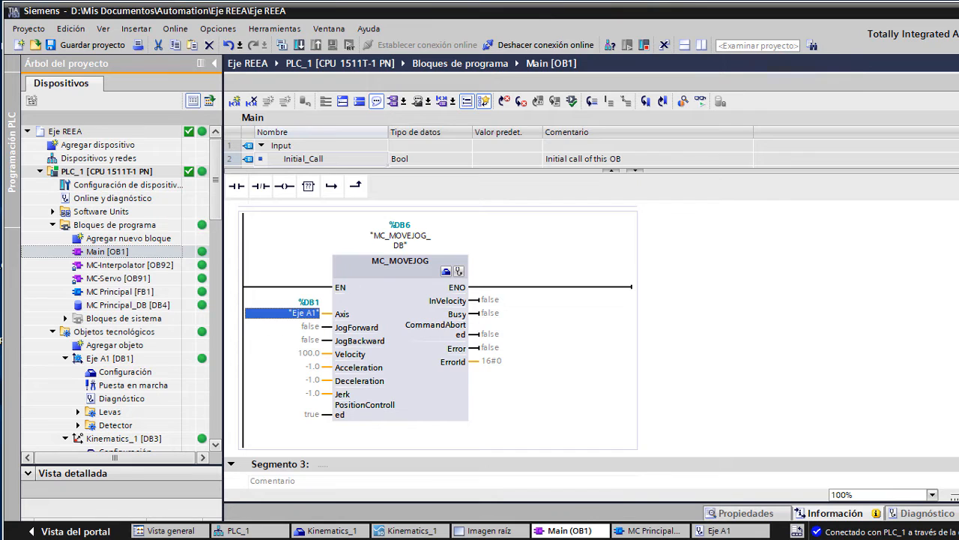
- Add a new KOP function block named MC secuencia to PLC_1's program blocks and shrink its interface table to enlarge the network area
left_click(153, 238)
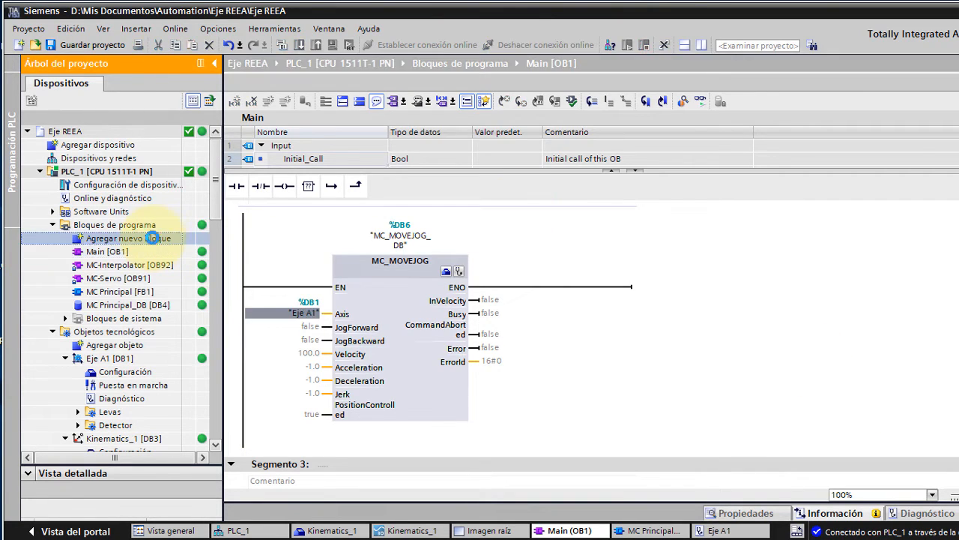
double_click(152, 236)
left_click(327, 234)
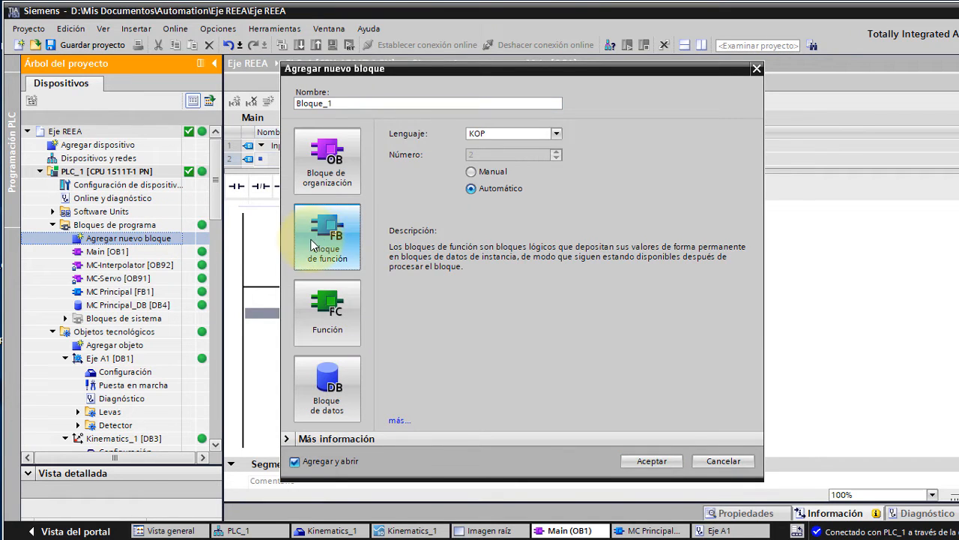
left_click_drag(344, 103, 235, 109)
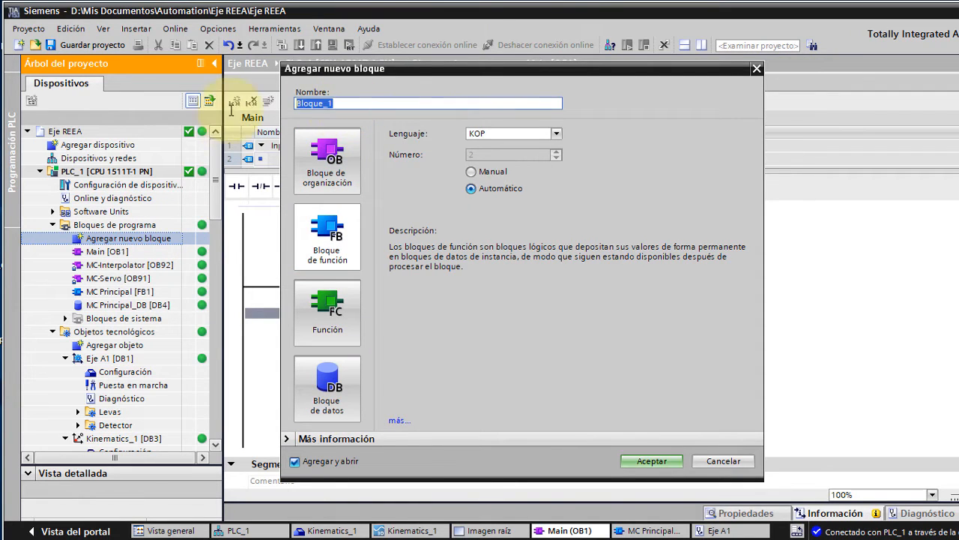
type("MC secuencia")
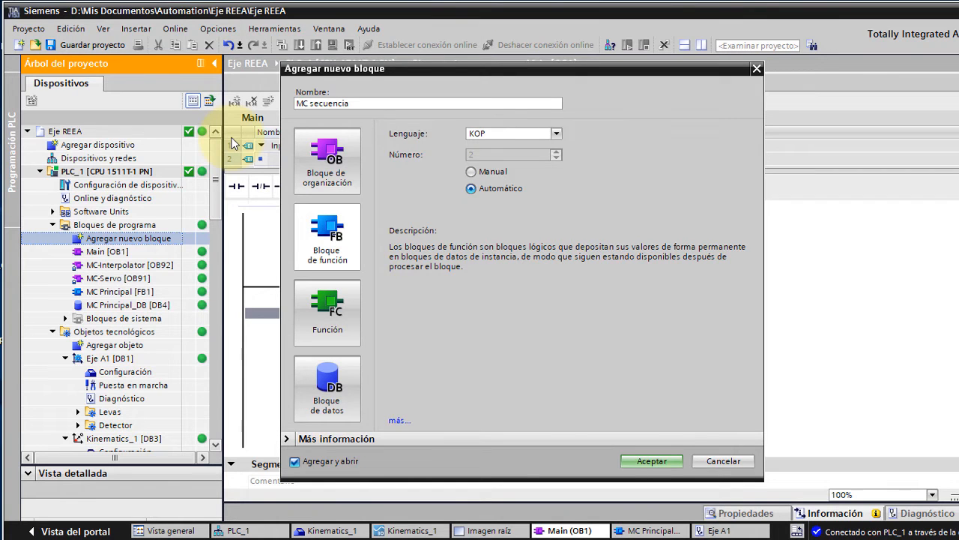
left_click(649, 459)
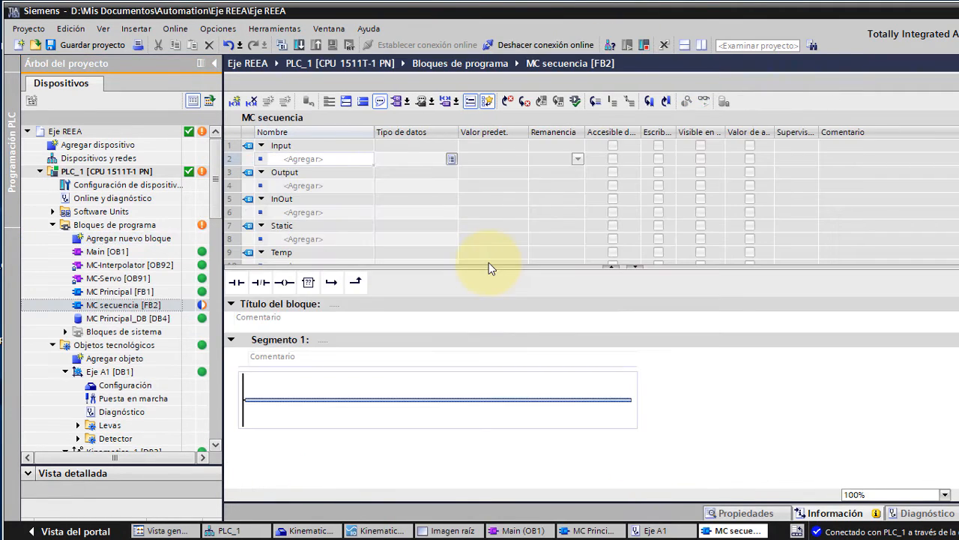
left_click_drag(488, 262, 511, 156)
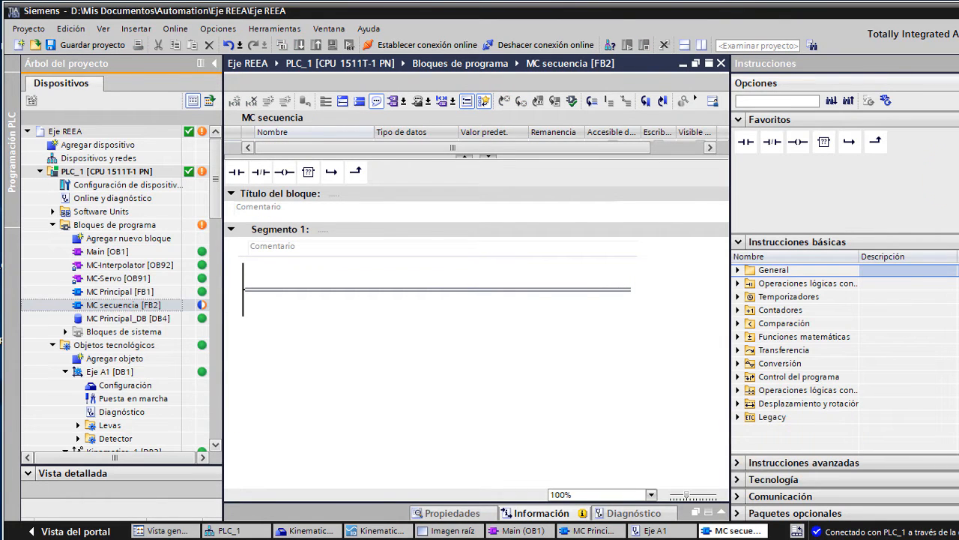
- Insert an MC_MoveAbsolute call in Segmento 1 of MC secuencia as a multi-instance named Movimiento1
left_click(743, 241)
left_click(740, 479)
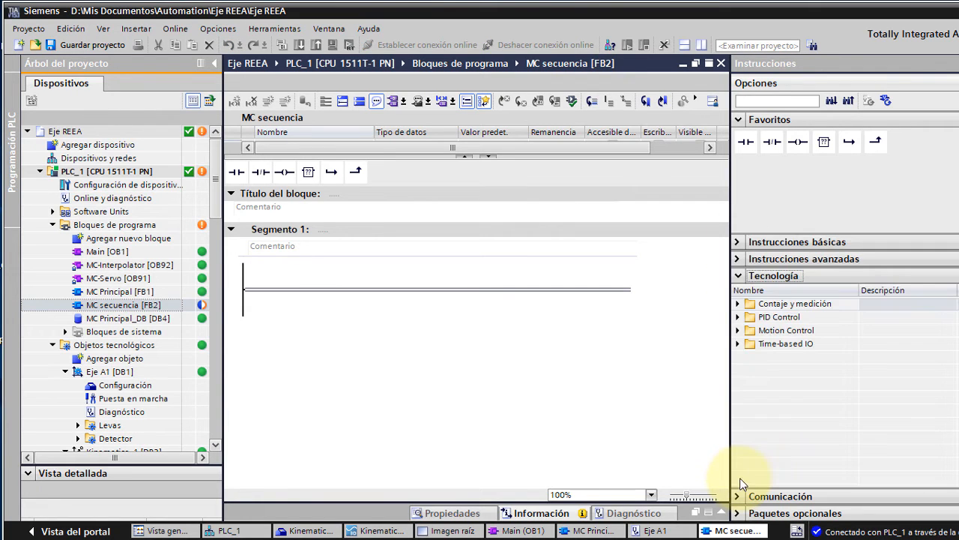
left_click(738, 330)
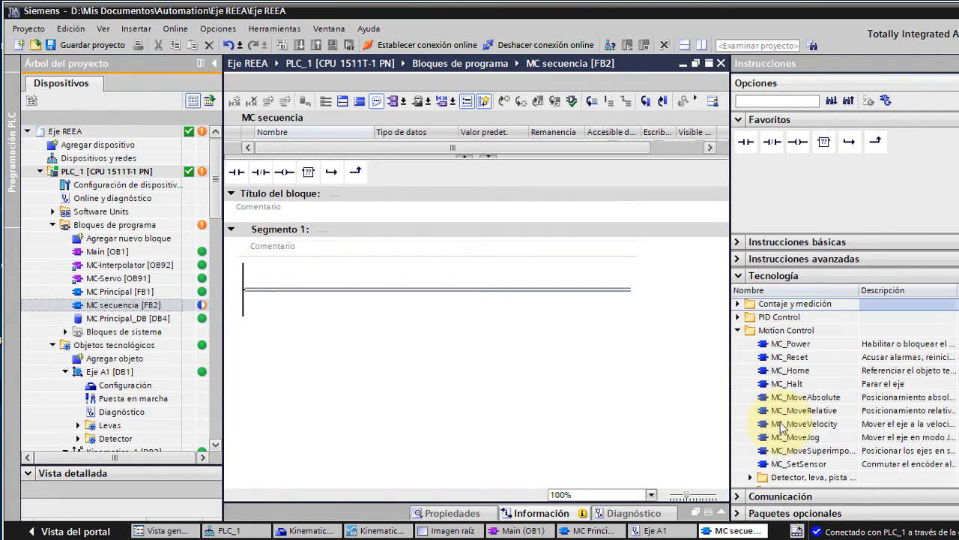
left_click(824, 399)
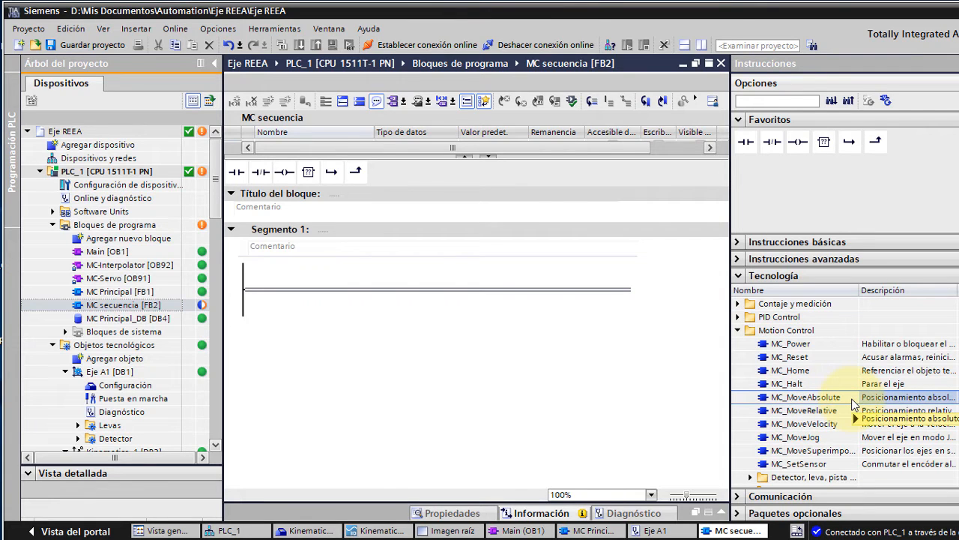
mouse_move(808, 405)
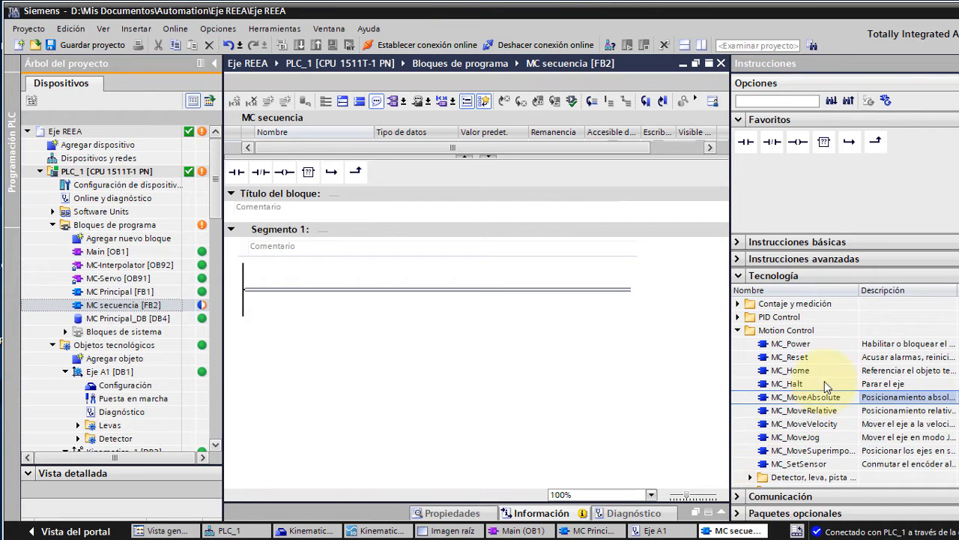
left_click_drag(824, 399, 322, 296)
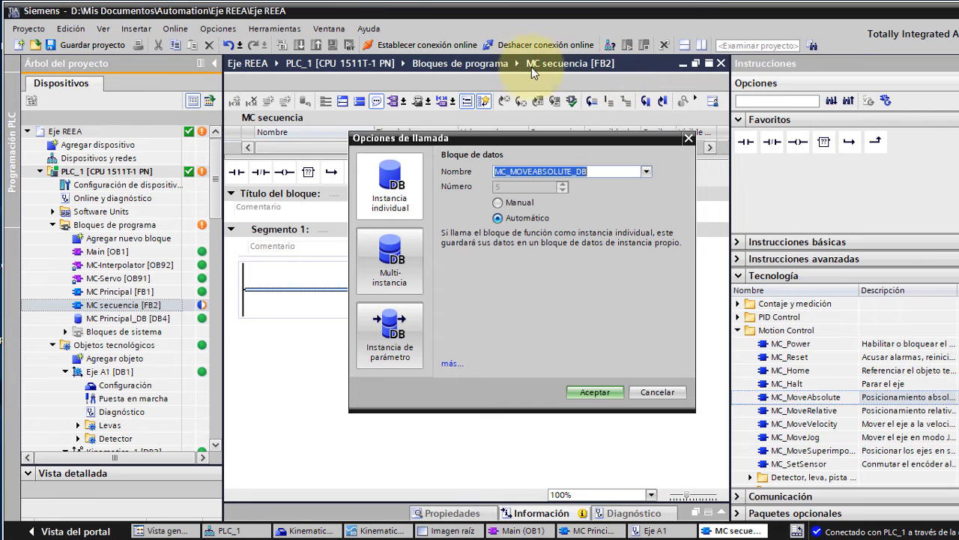
left_click(382, 259)
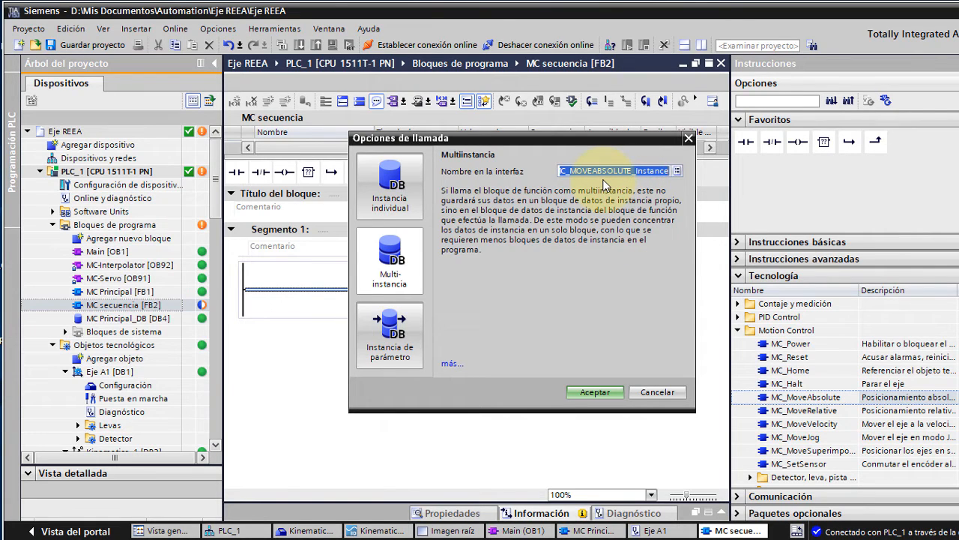
type("Movimiento")
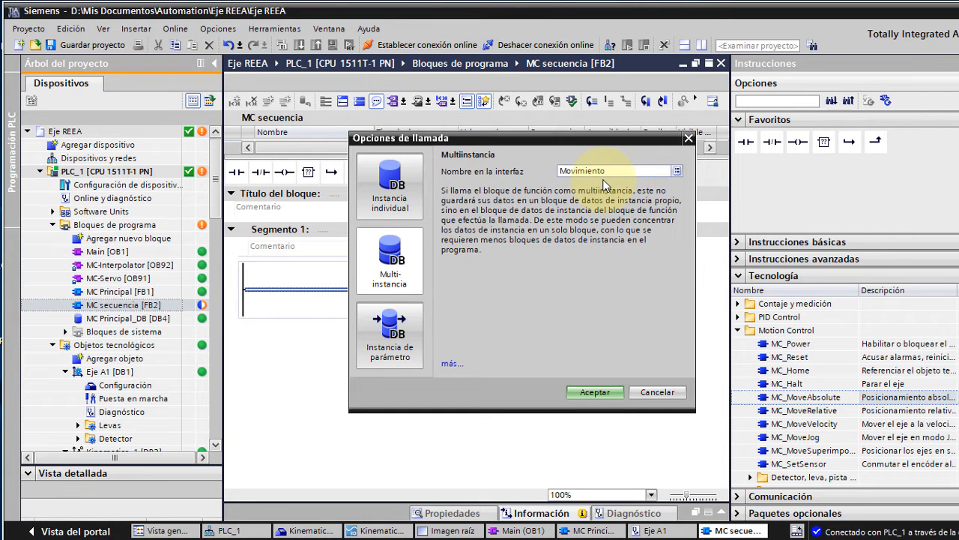
type("1")
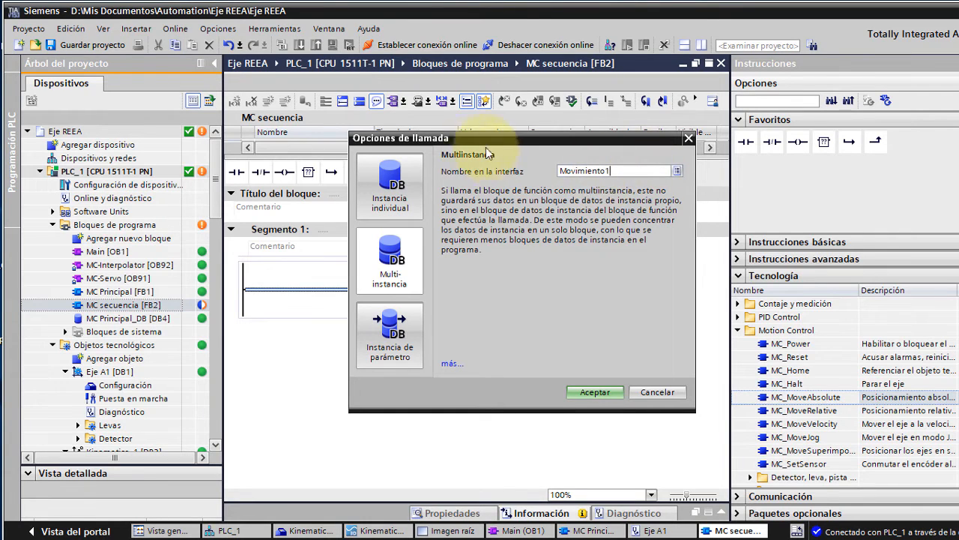
left_click_drag(460, 140, 444, 163)
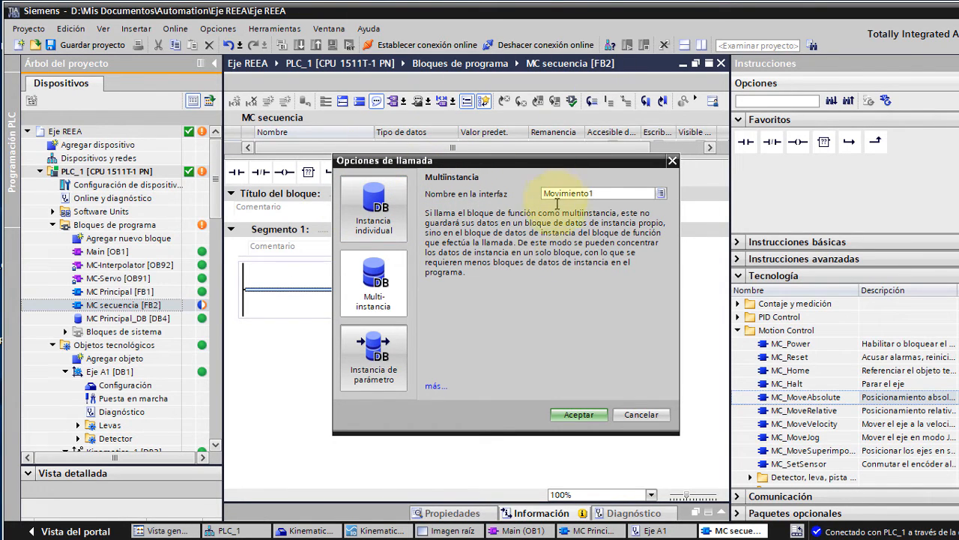
left_click(579, 415)
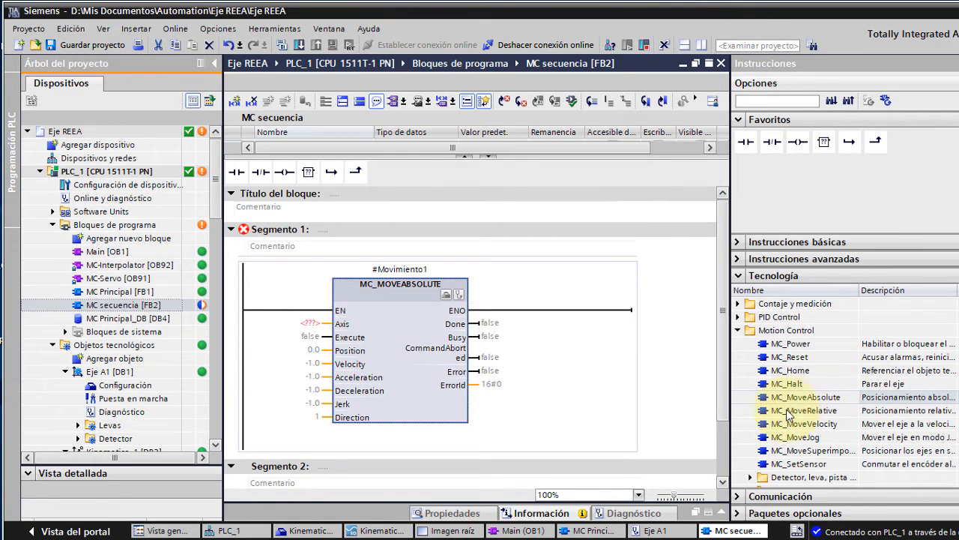
- Add a second MC_MoveAbsolute call in series after Movimiento1 as a multi-instance named Movimiento2
left_click_drag(801, 401, 564, 308)
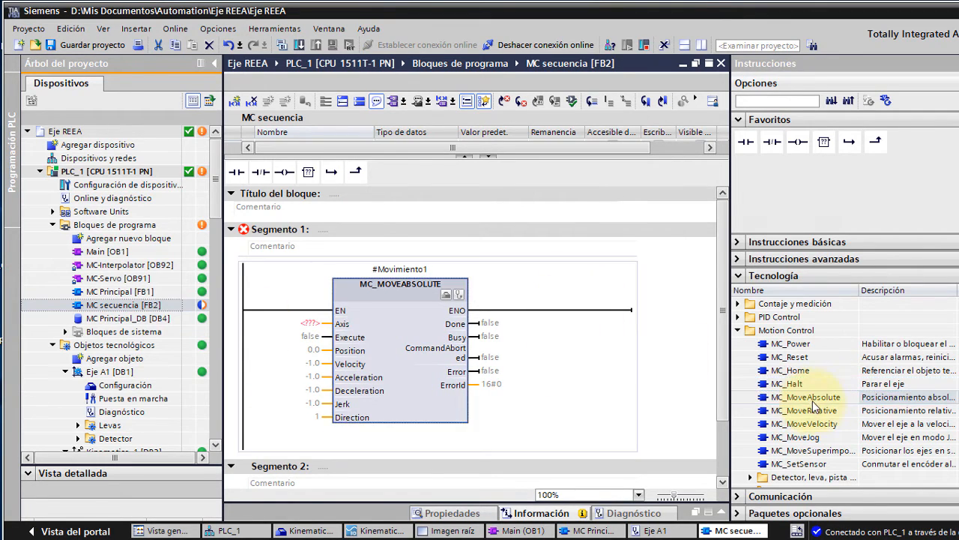
left_click_drag(813, 403, 528, 320)
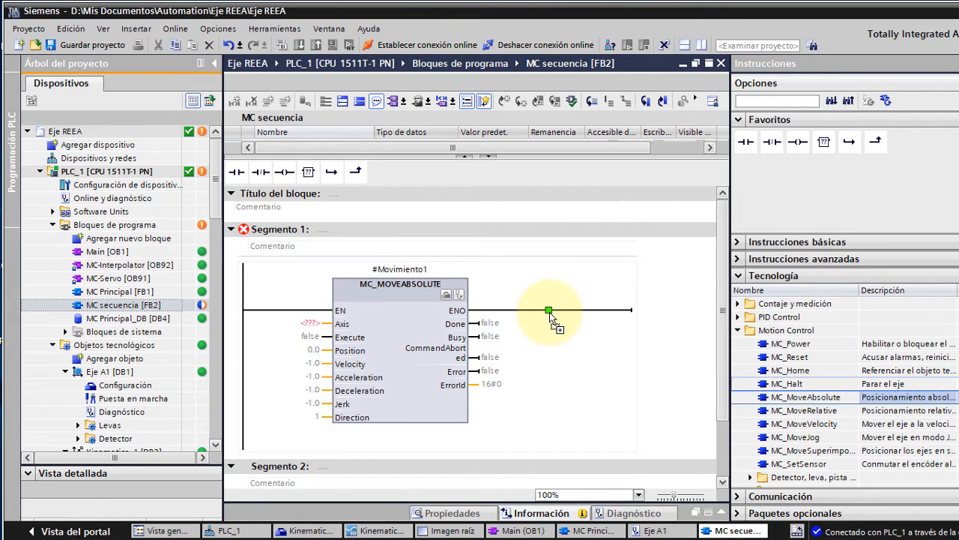
left_click_drag(549, 312, 549, 312)
left_click(406, 262)
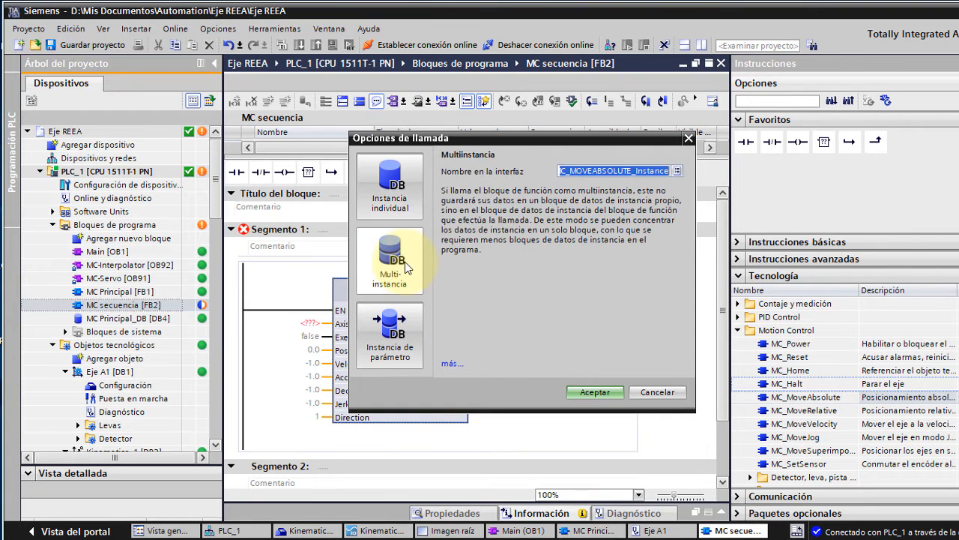
type("Movimien")
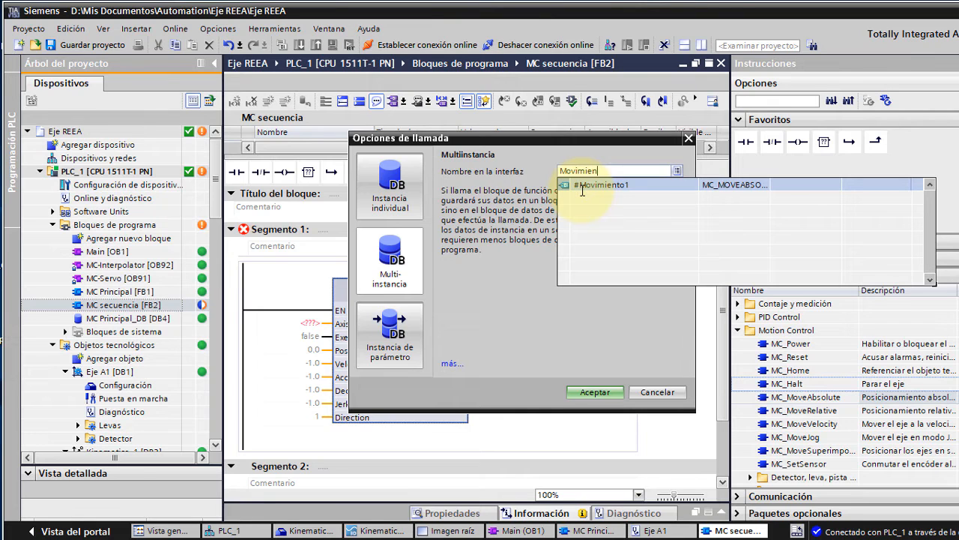
type("to2")
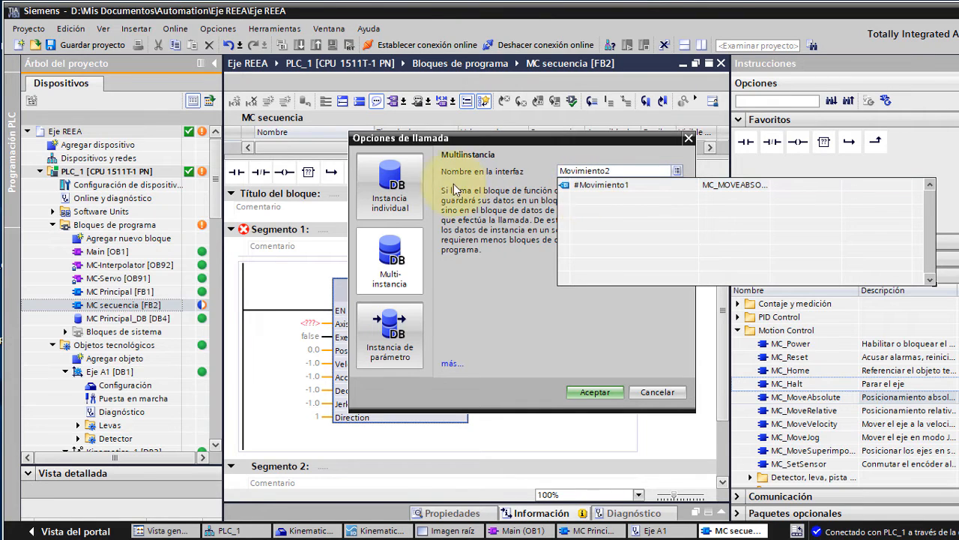
left_click(595, 393)
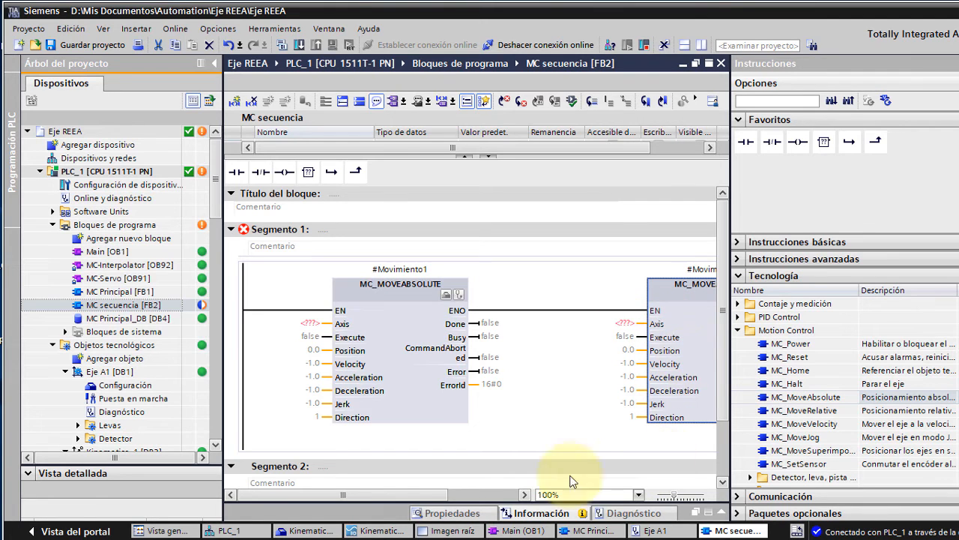
- Add a third MC_MoveAbsolute call in series after Movimiento2 as a multi-instance named Movimiento3
left_click_drag(332, 497, 402, 499)
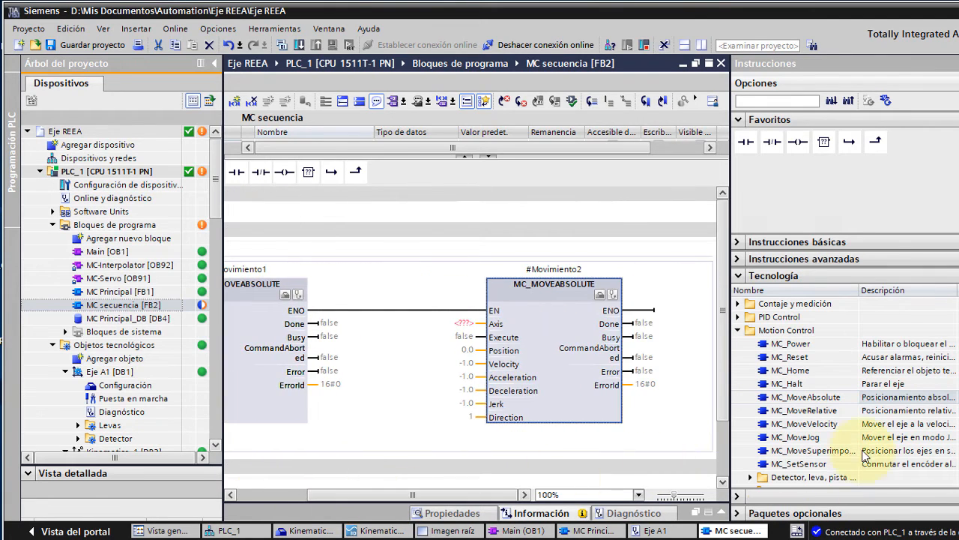
left_click_drag(824, 397, 644, 310)
left_click(421, 261)
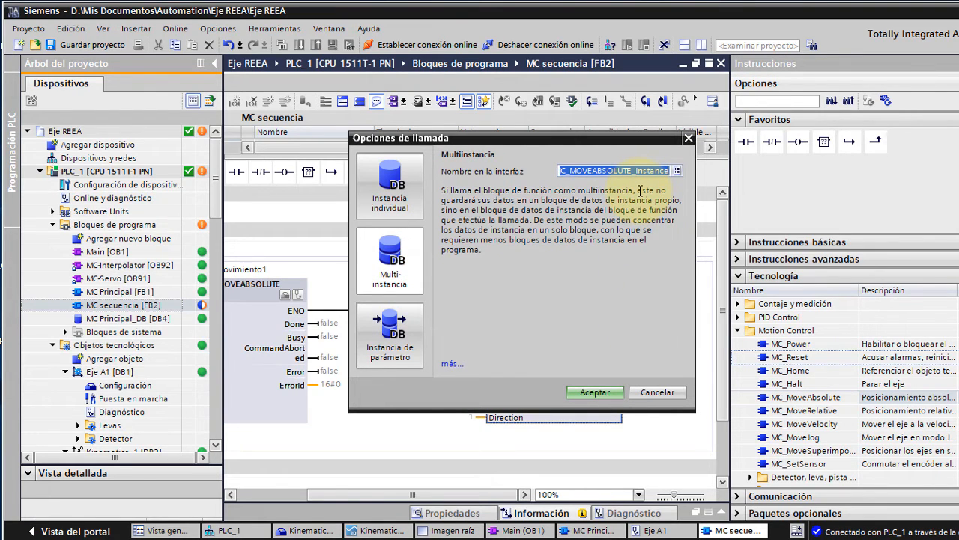
type("Movimiento3")
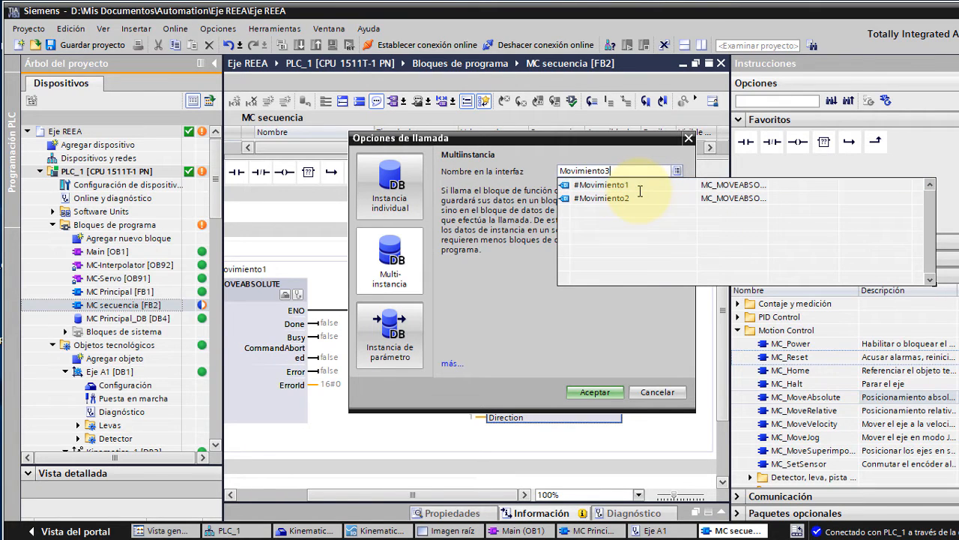
left_click(595, 392)
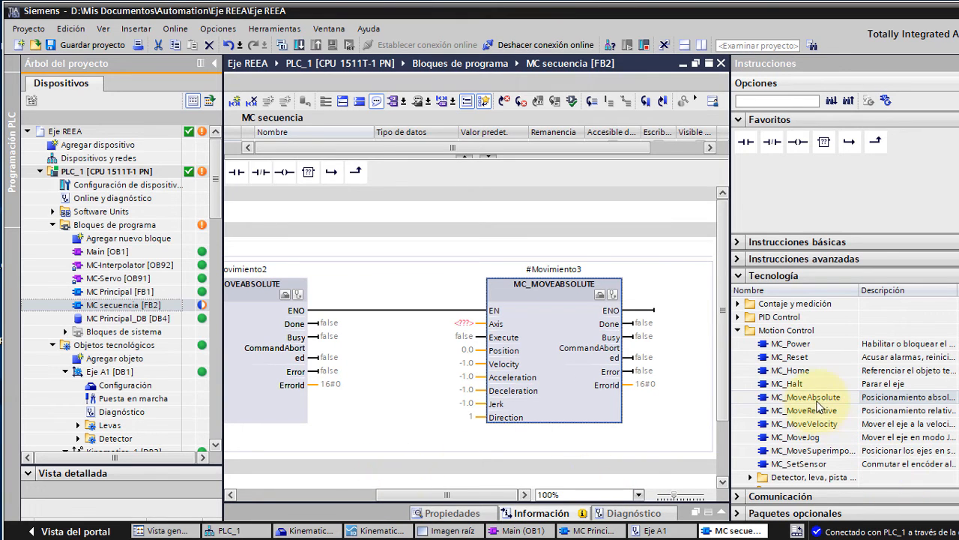
- Add a fourth MC_MoveAbsolute call in series after Movimiento3 as a multi-instance named Movimiento4
mouse_move(813, 398)
left_mouse_down()
mouse_move(687, 255)
mouse_move(652, 315)
left_mouse_up()
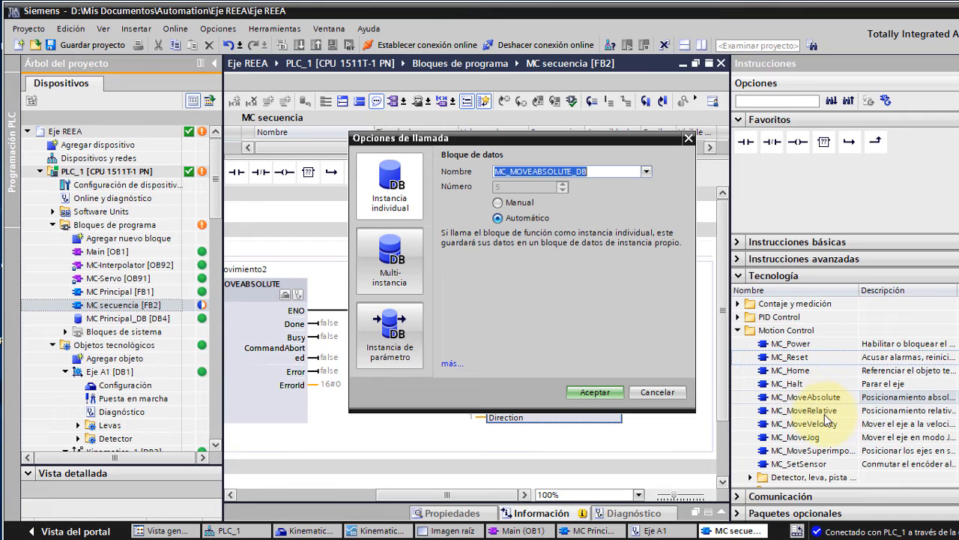
left_click(385, 265)
type("Mo")
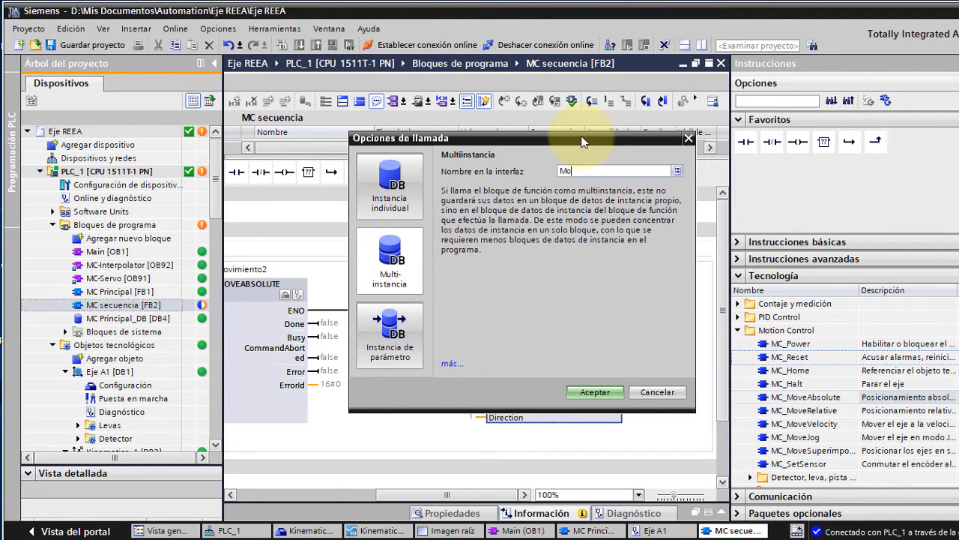
type("vimiento4")
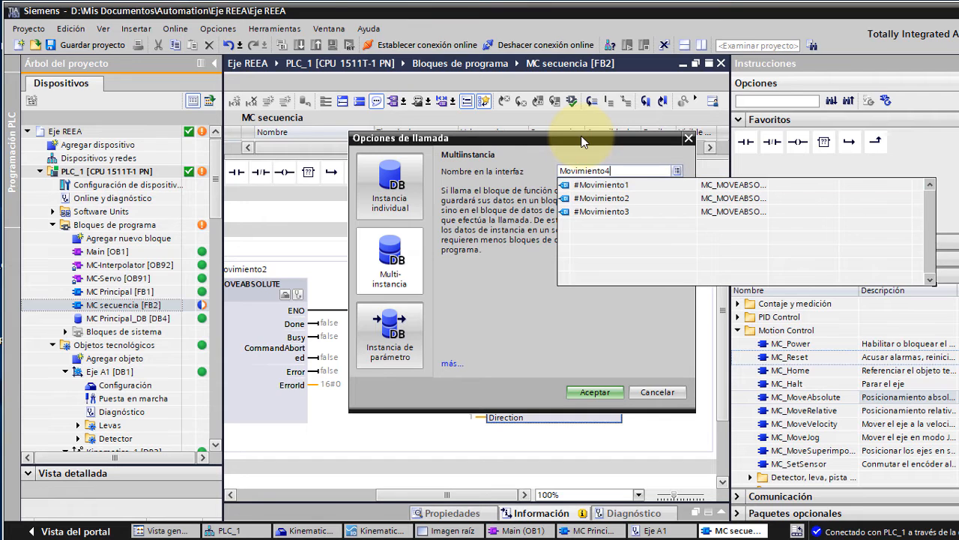
left_click(593, 390)
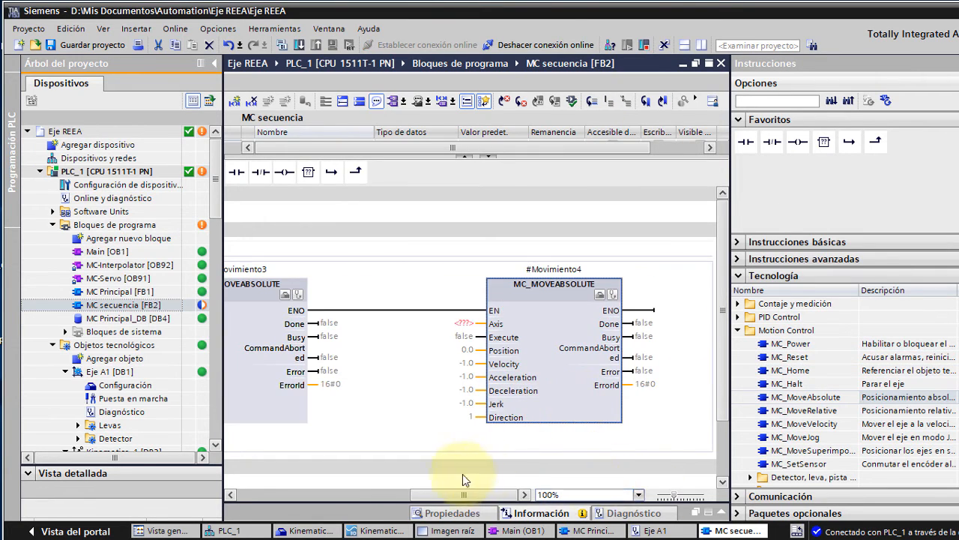
- Assign the technology object Eje A1 to the Axis input of all four MC_MoveAbsolute calls, Movimiento1 to Movimiento4
left_click(267, 495)
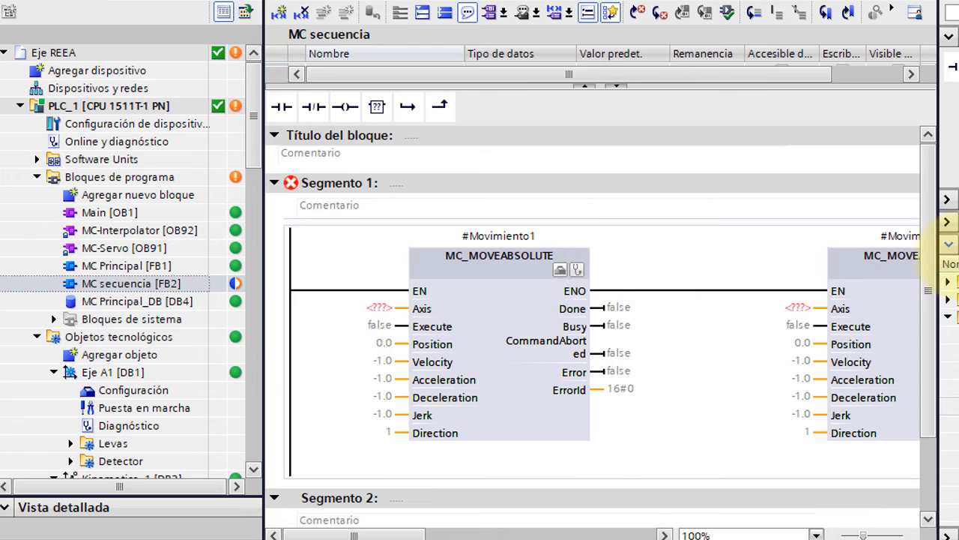
left_click_drag(105, 378, 779, 311)
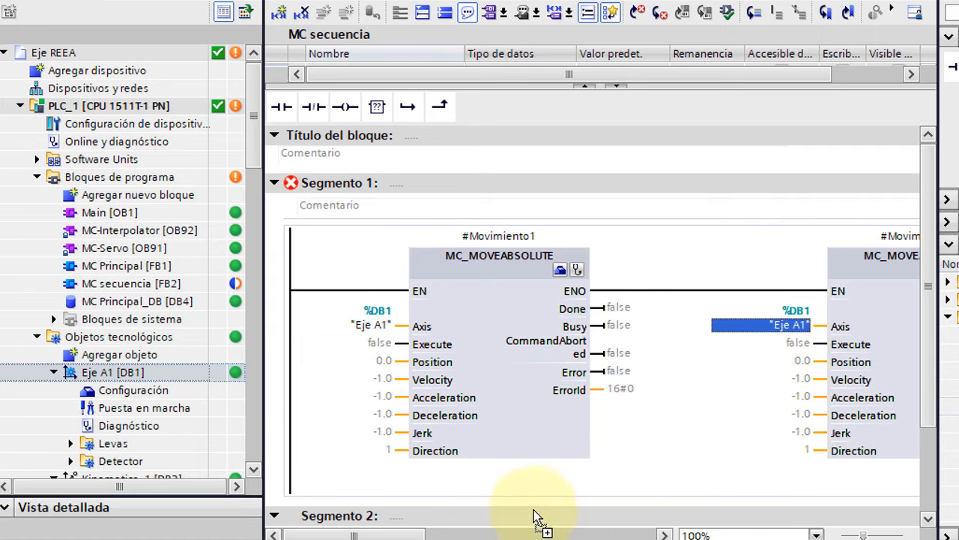
left_click(506, 535)
left_click_drag(506, 535, 503, 535)
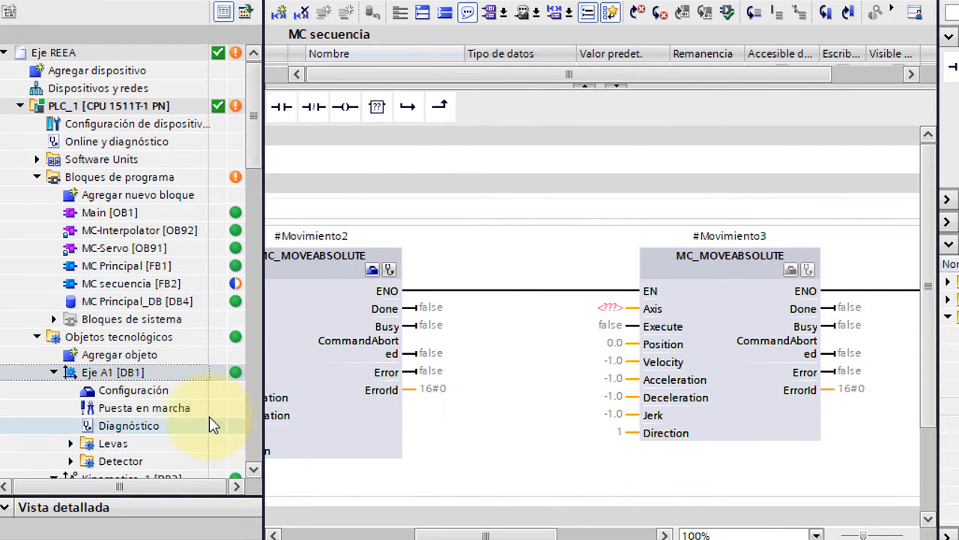
left_click_drag(118, 374, 613, 309)
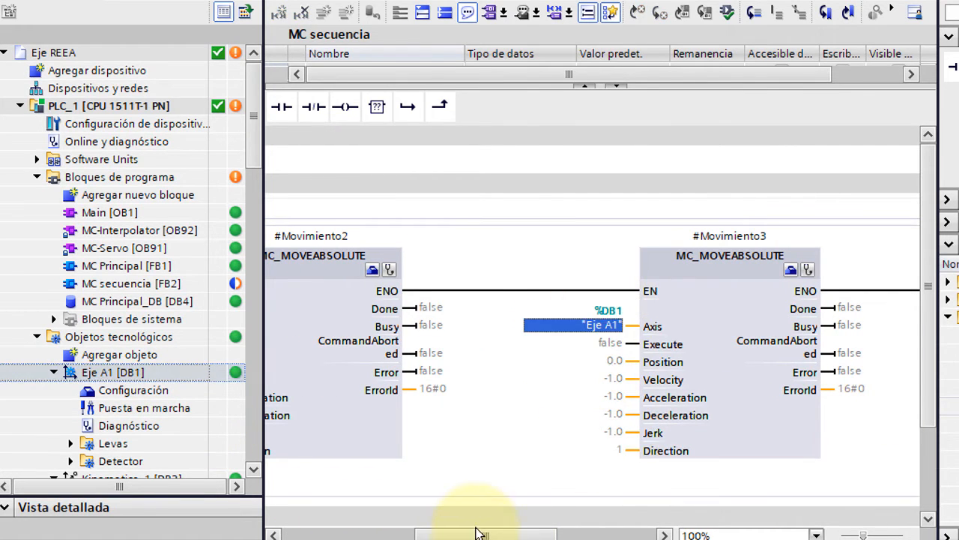
left_click_drag(517, 535, 651, 535)
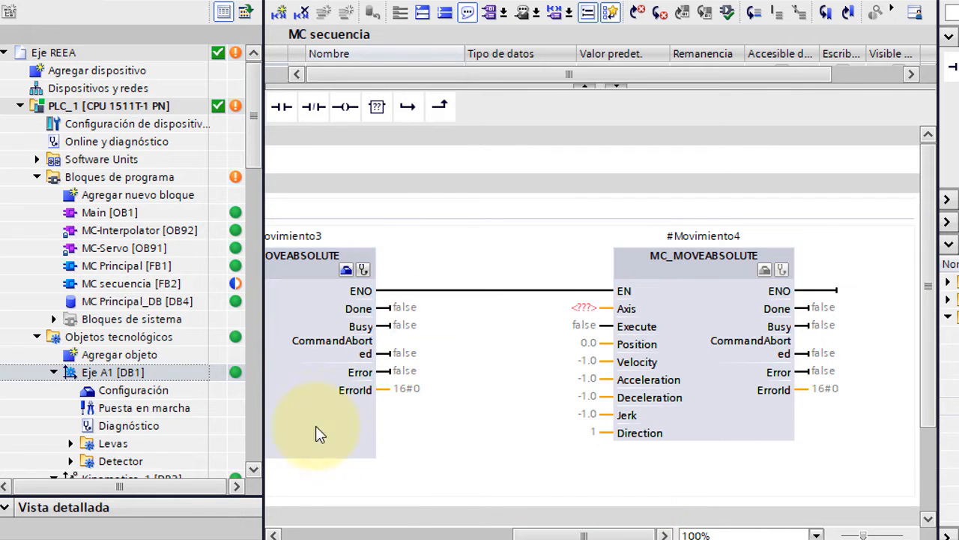
left_click_drag(134, 374, 580, 311)
left_click_drag(628, 536, 338, 525)
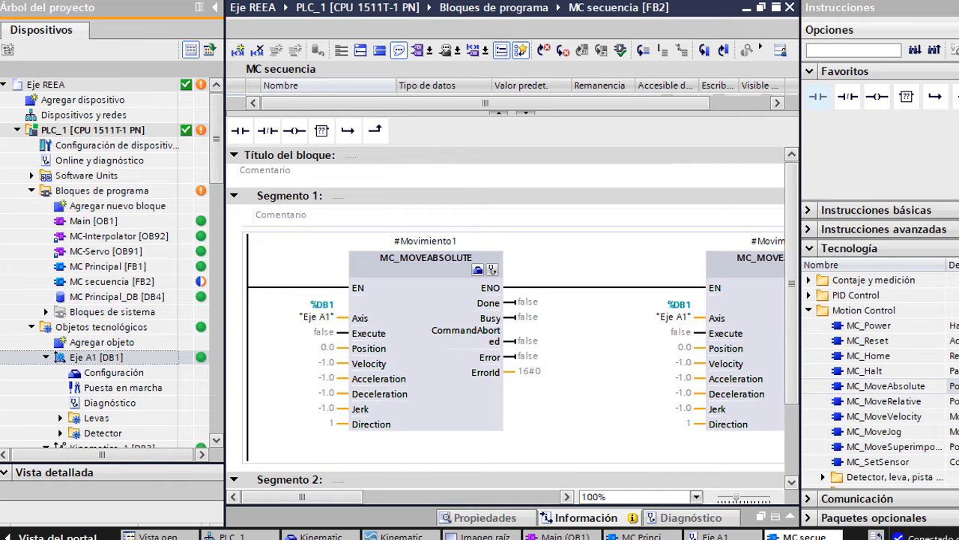
scroll(615, 213, "down", 3)
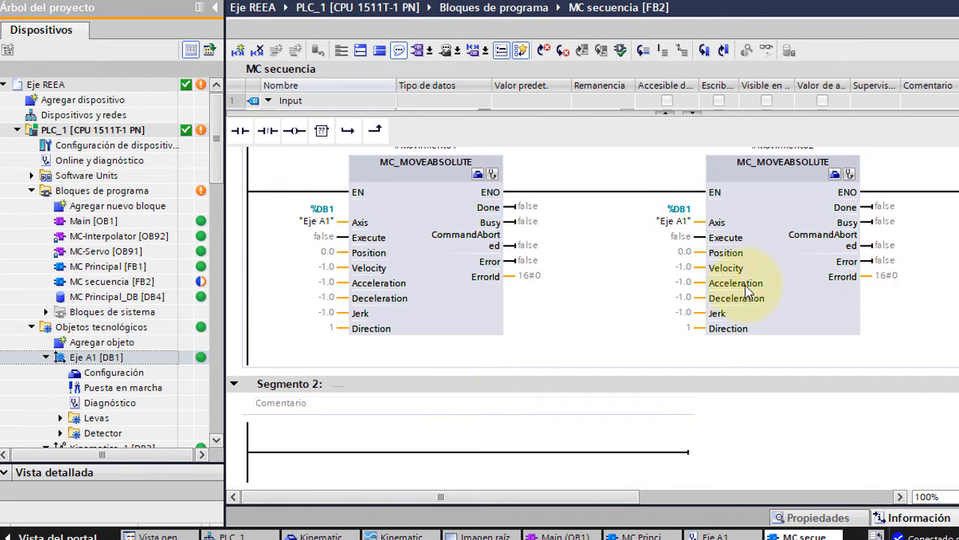
scroll(515, 371, "up", 3)
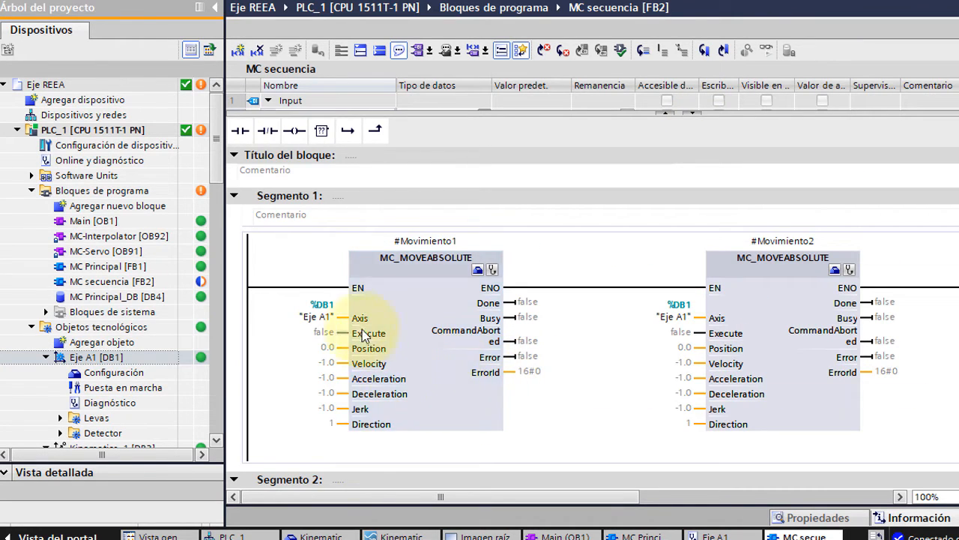
left_click(459, 304)
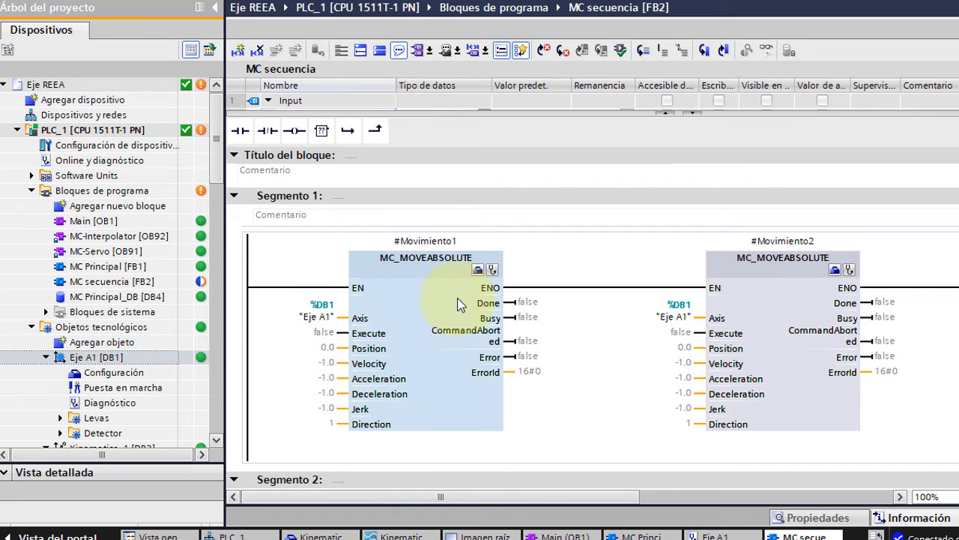
left_click(334, 276)
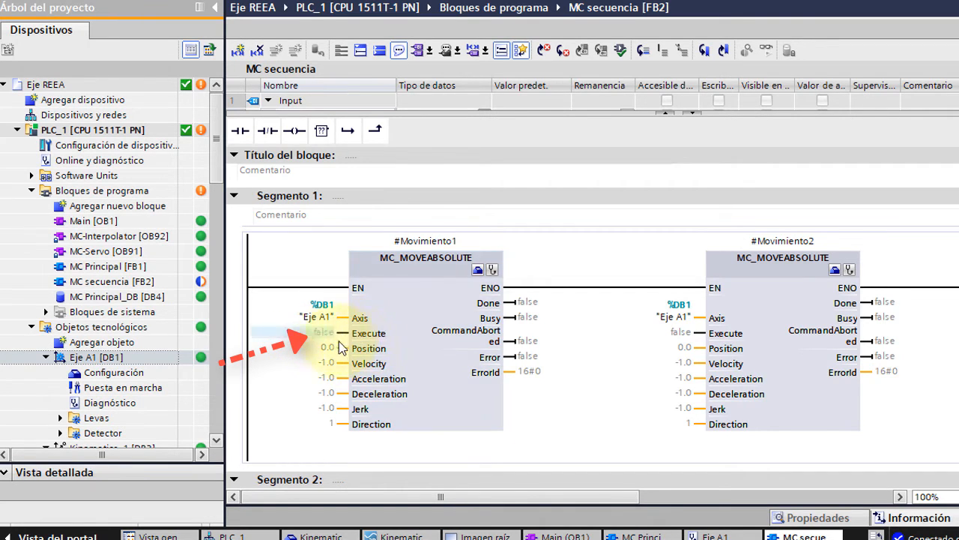
left_click(413, 255)
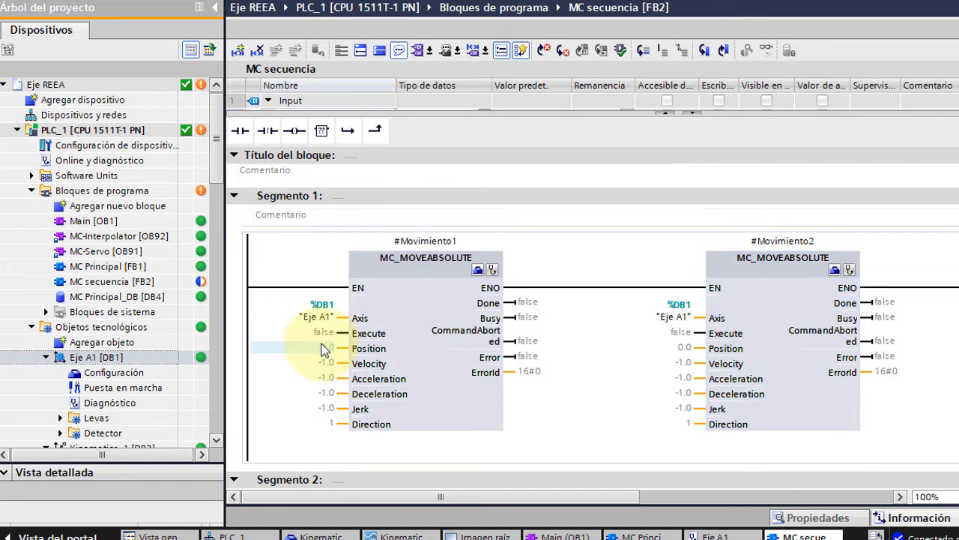
- Declare a Bool input parameter named Ejecutar in the block interface and assign it to the Execute input of Movimiento1
left_click_drag(370, 111, 364, 188)
left_click(383, 119)
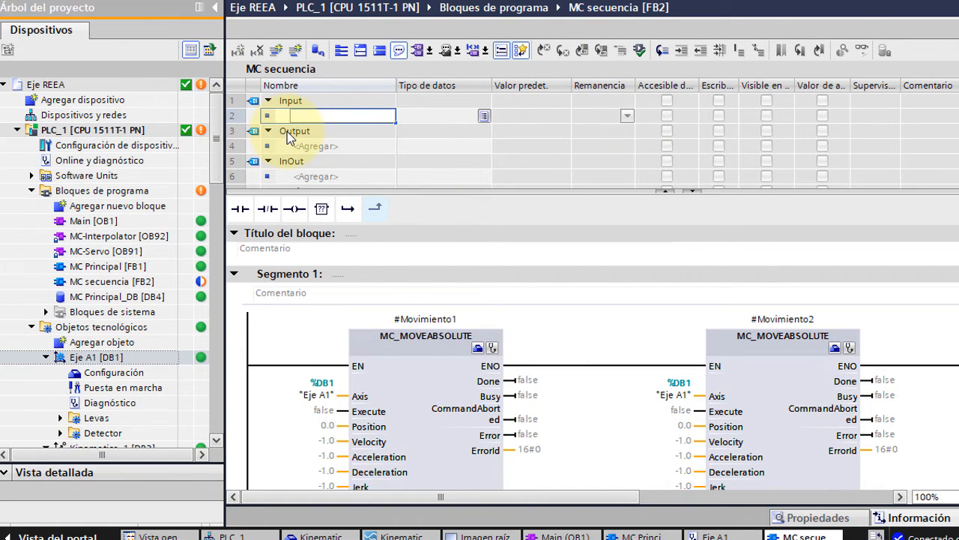
type("Ejecutar")
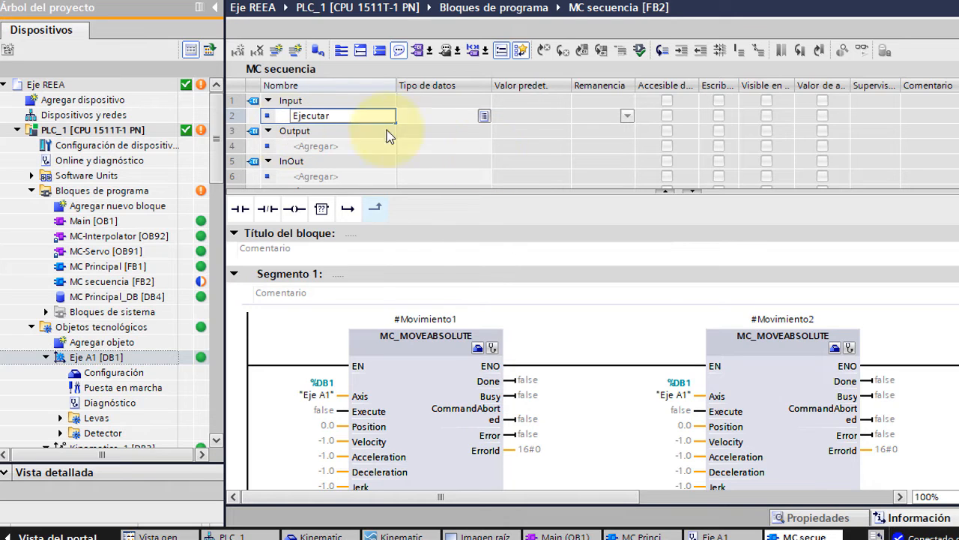
left_click(431, 117)
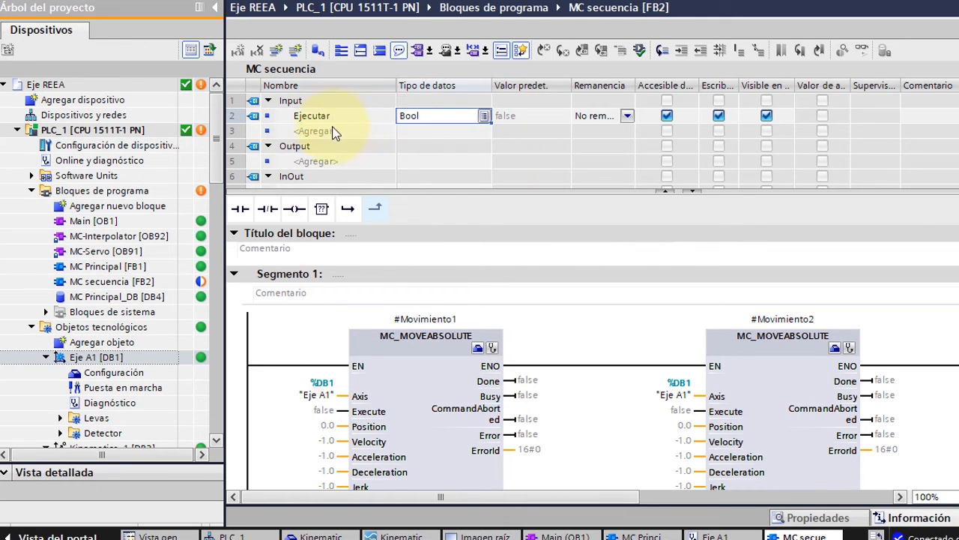
left_click_drag(285, 117, 310, 416)
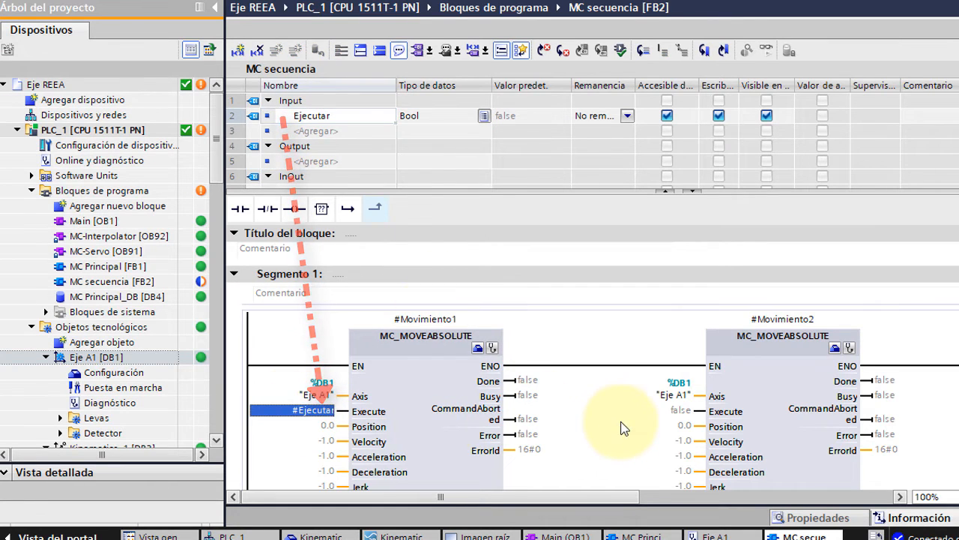
- Set the Velocity input of Movimiento1 to 50
scroll(593, 420, "down", 3)
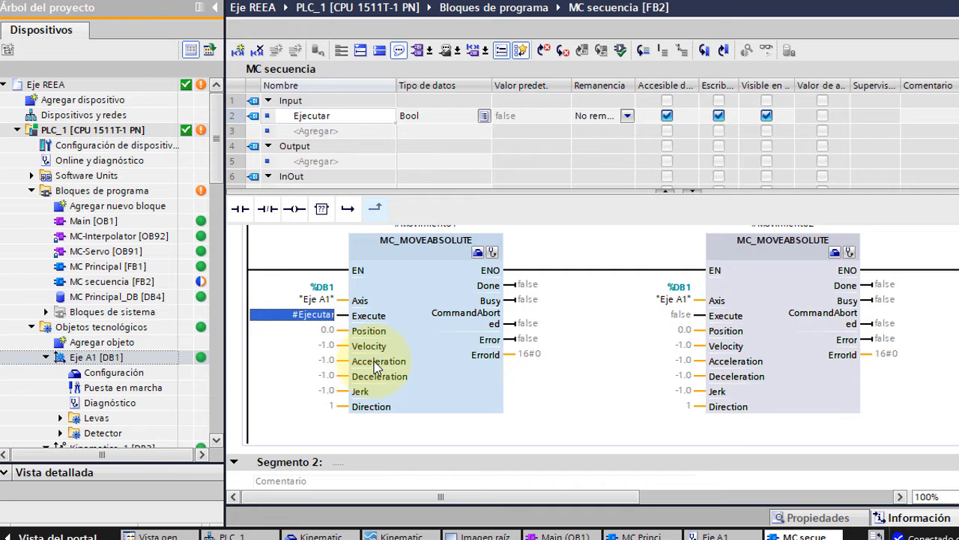
left_click(320, 346)
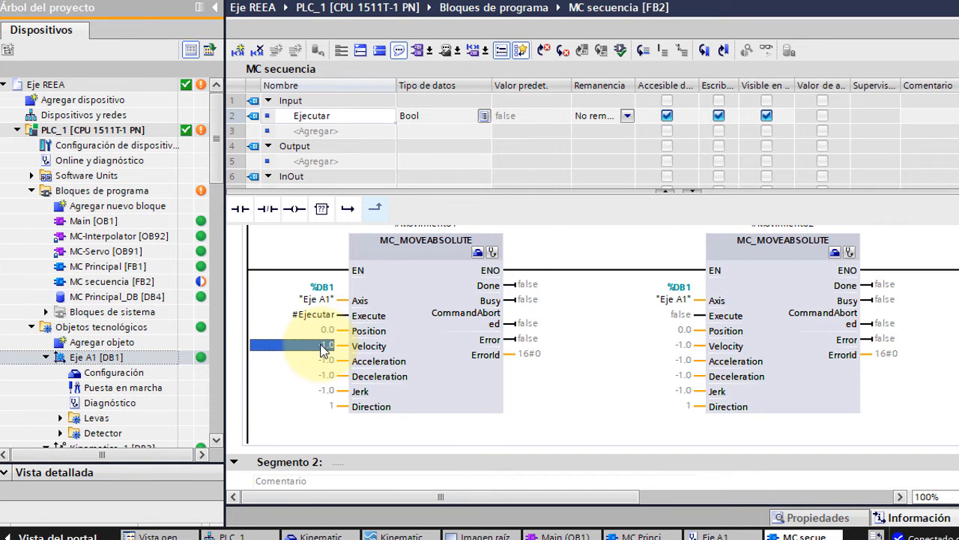
type("50")
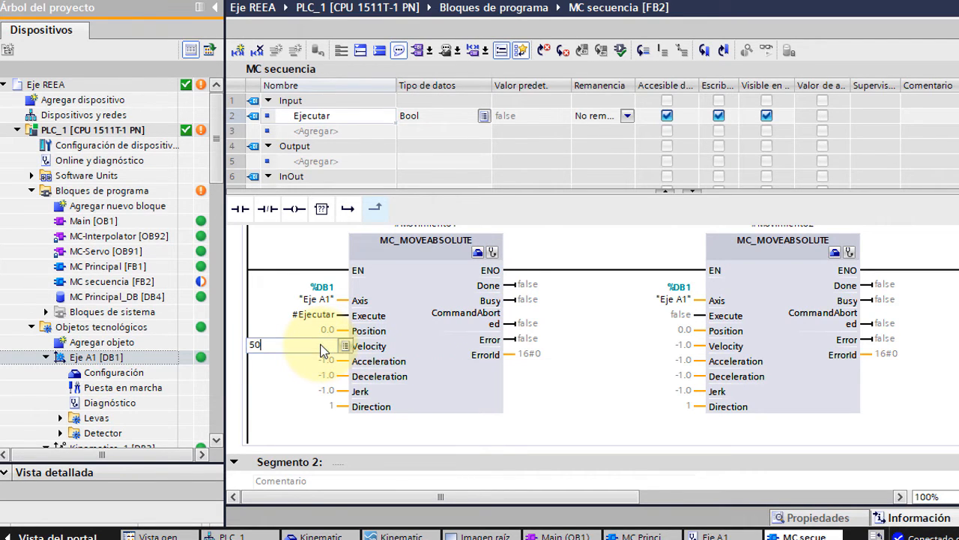
key("Return")
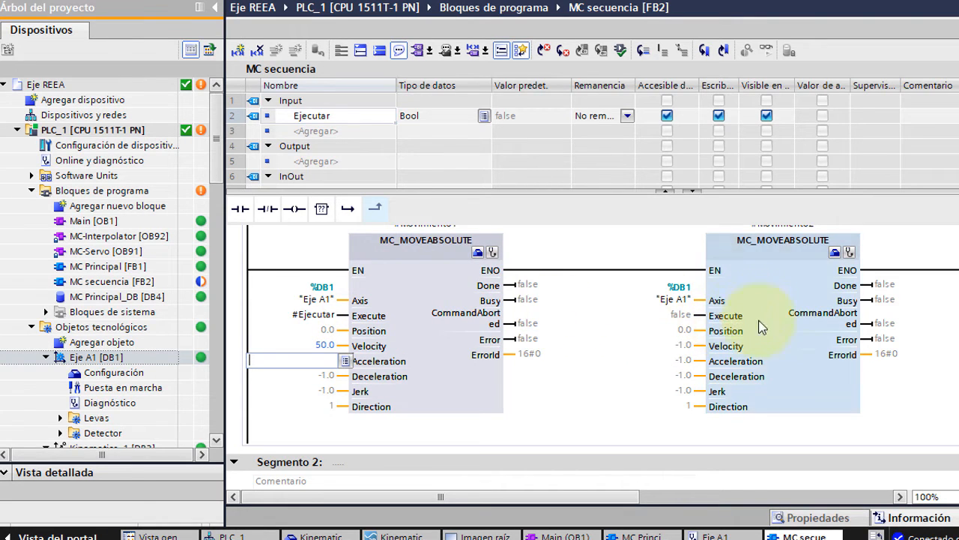
- Assign #Movimiento1.Done to the Execute input of Movimiento2 so it starts when the first movement is done
scroll(775, 311, "up", 3)
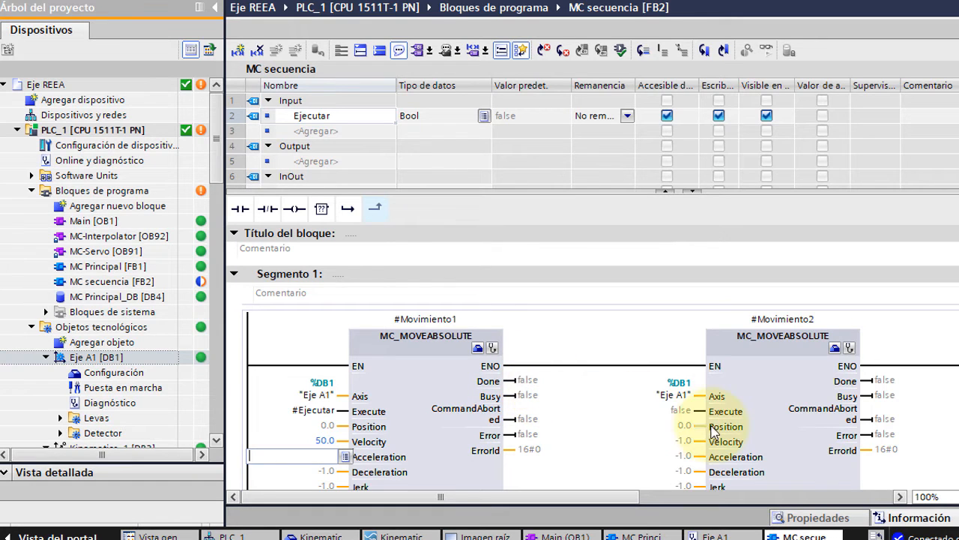
left_click(678, 410)
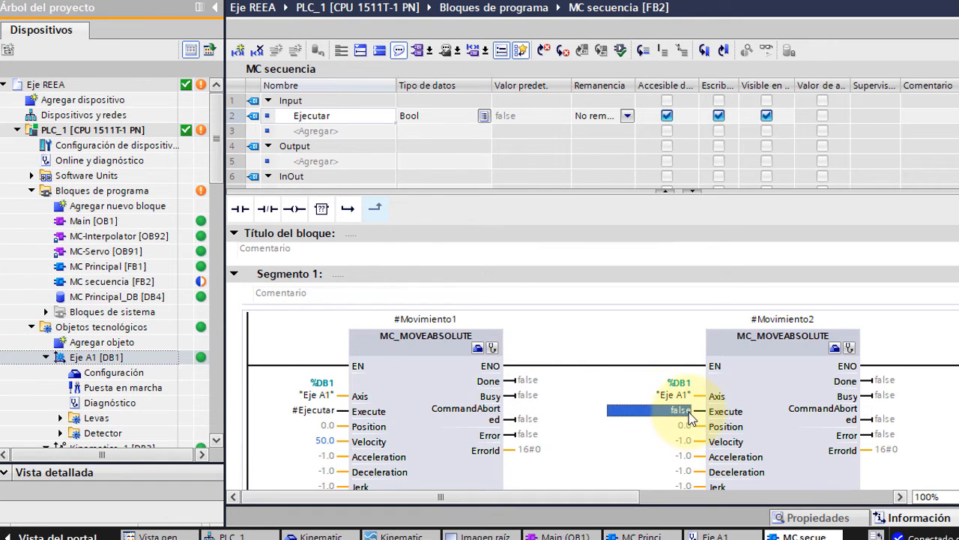
key("BackSpace")
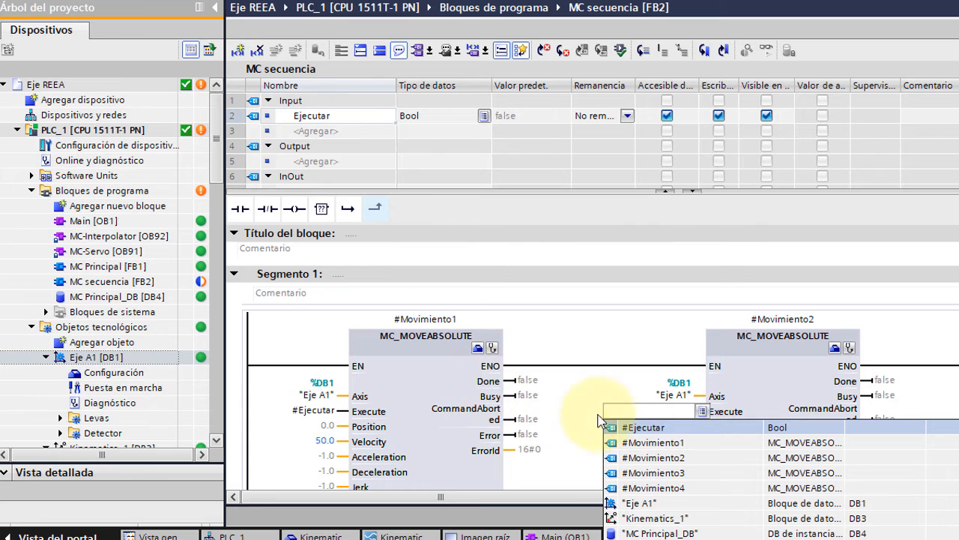
left_click(681, 445)
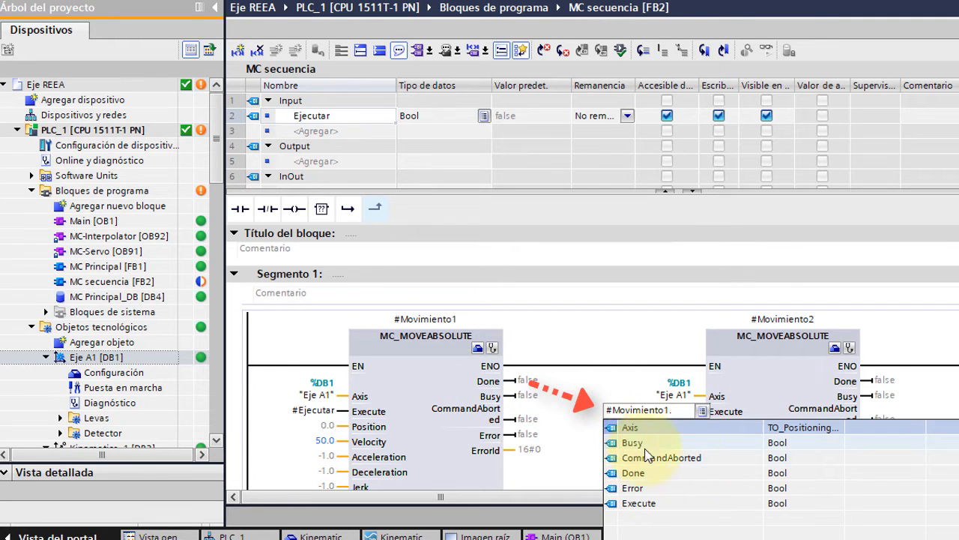
left_click(643, 479)
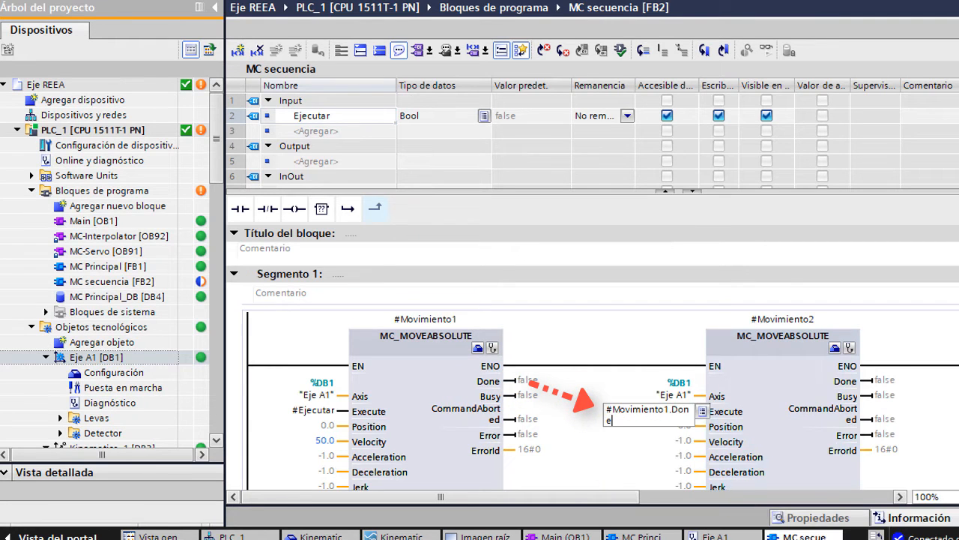
left_click(730, 406)
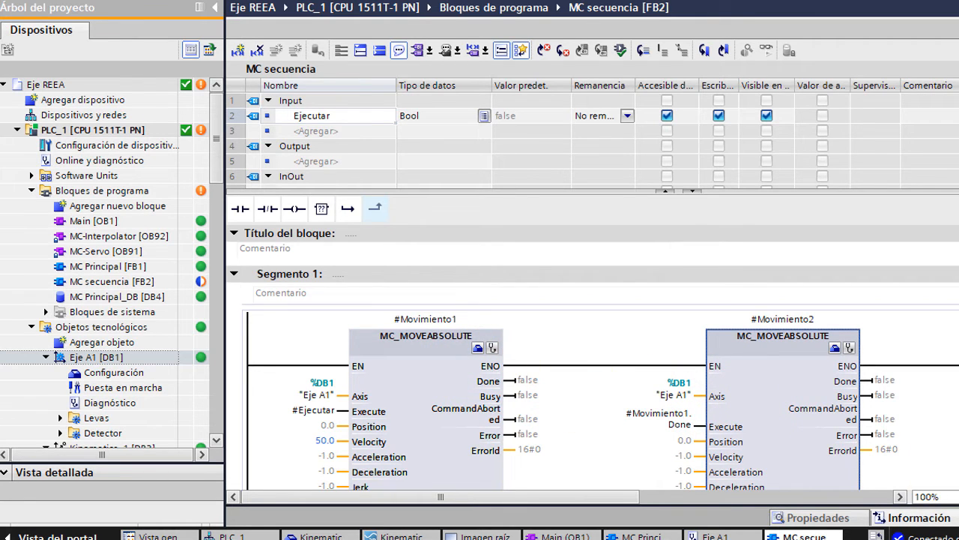
- Set the Velocity input of Movimiento2 to 100
left_click_drag(588, 499, 644, 501)
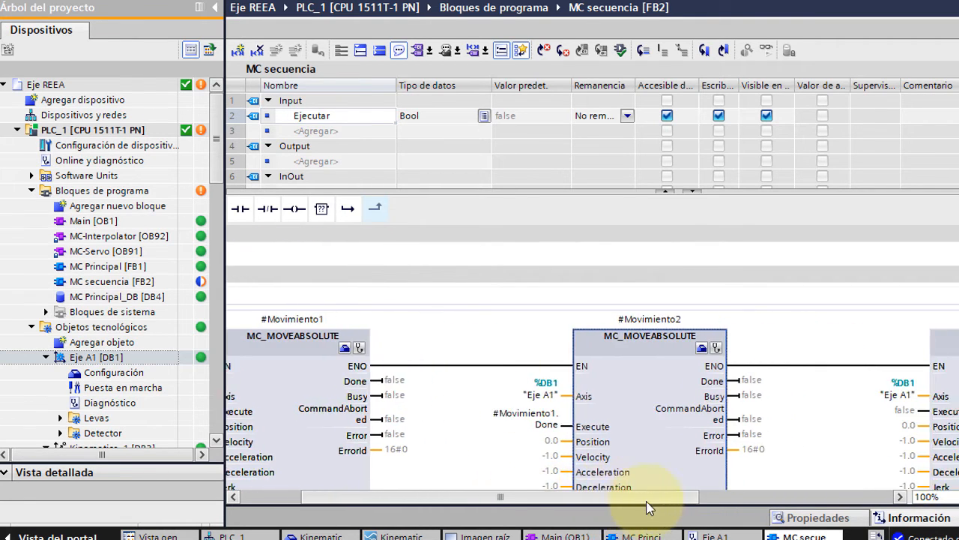
left_click(543, 455)
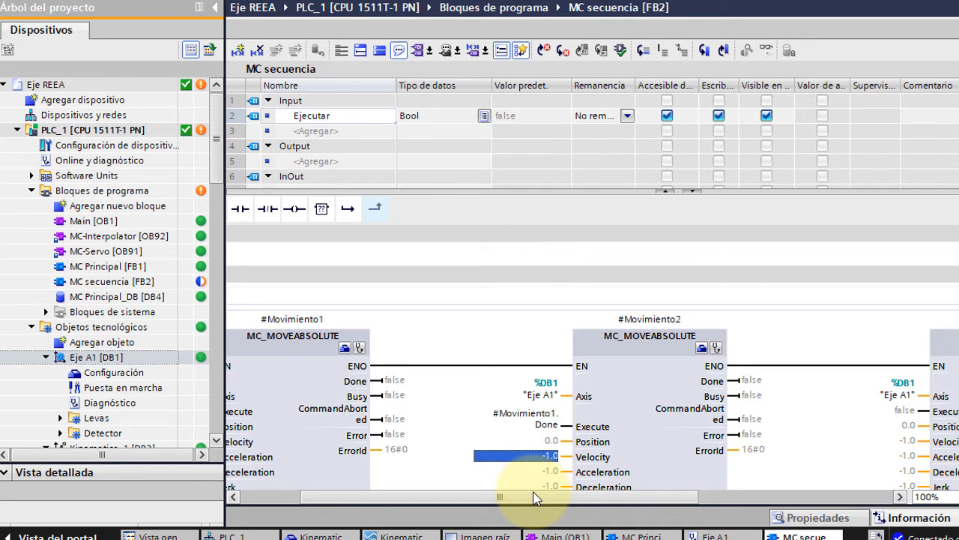
type("100")
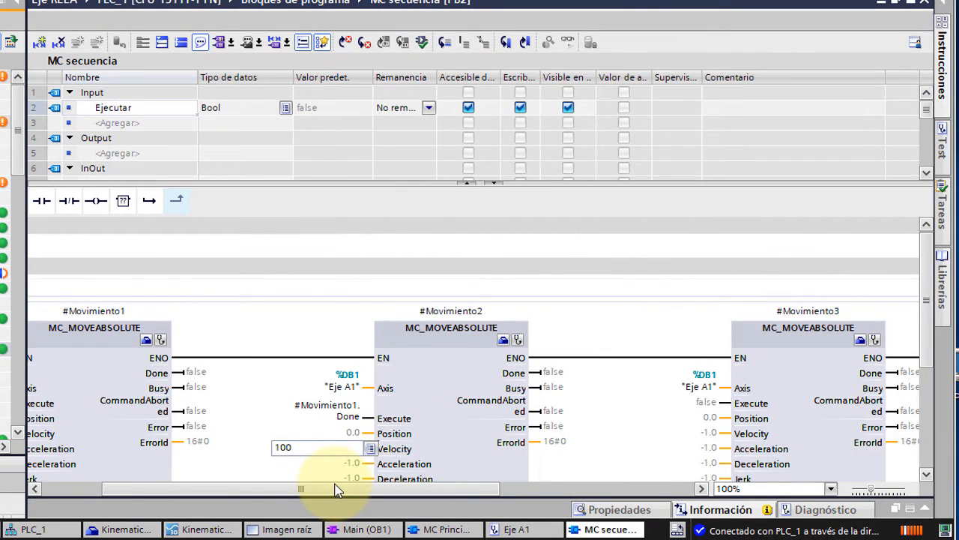
key("Return")
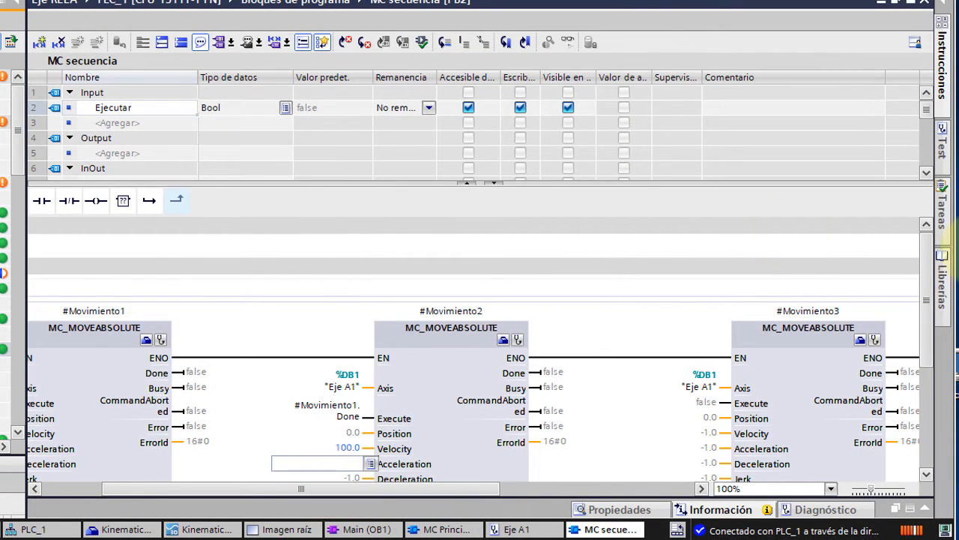
- Assign #Movimiento2.Done to the Execute input of Movimiento3 so it starts when the second movement is done
left_click(704, 405)
left_click(715, 406)
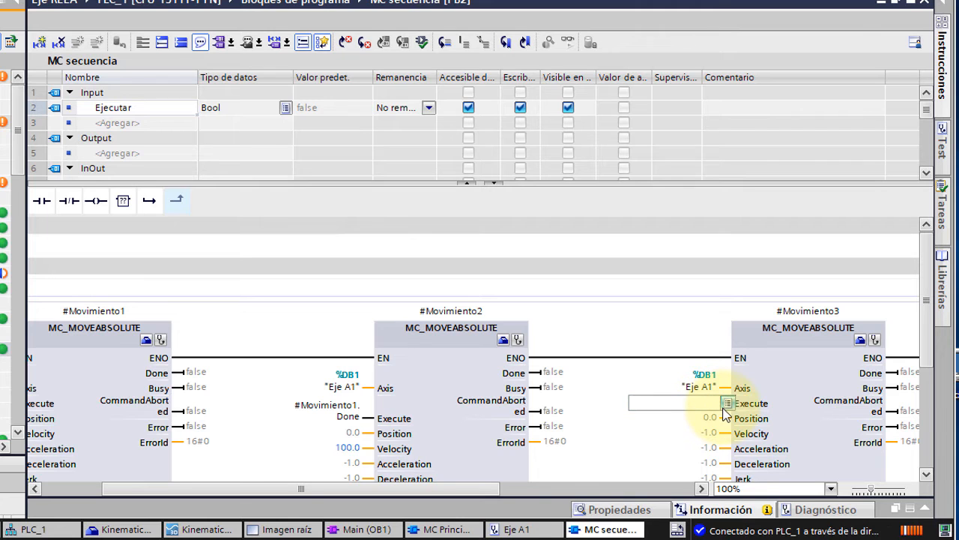
left_click(727, 404)
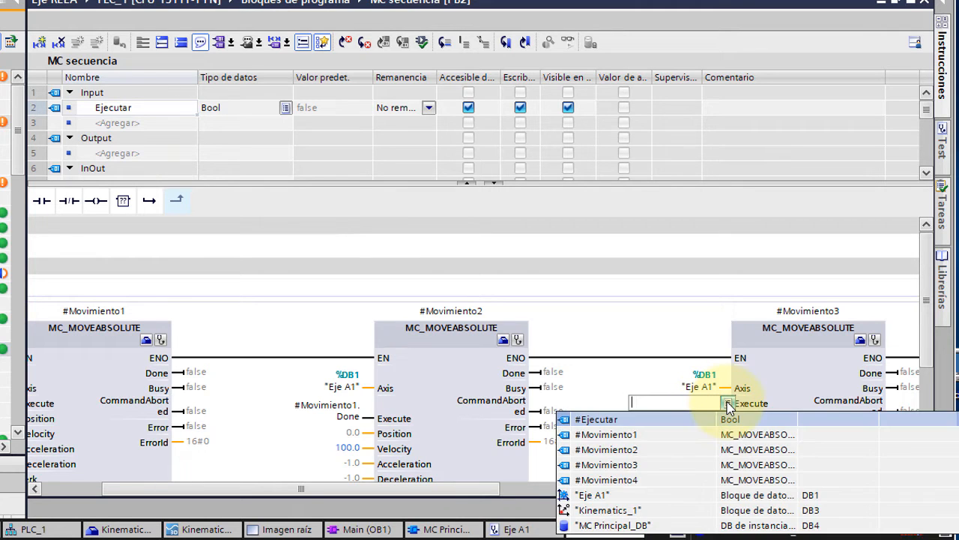
left_click(633, 449)
left_click(586, 465)
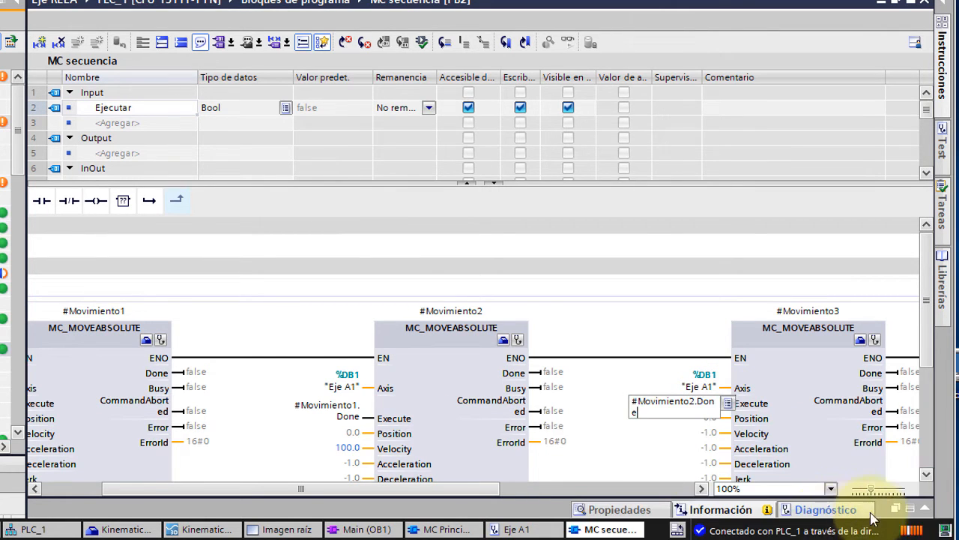
left_click(784, 413)
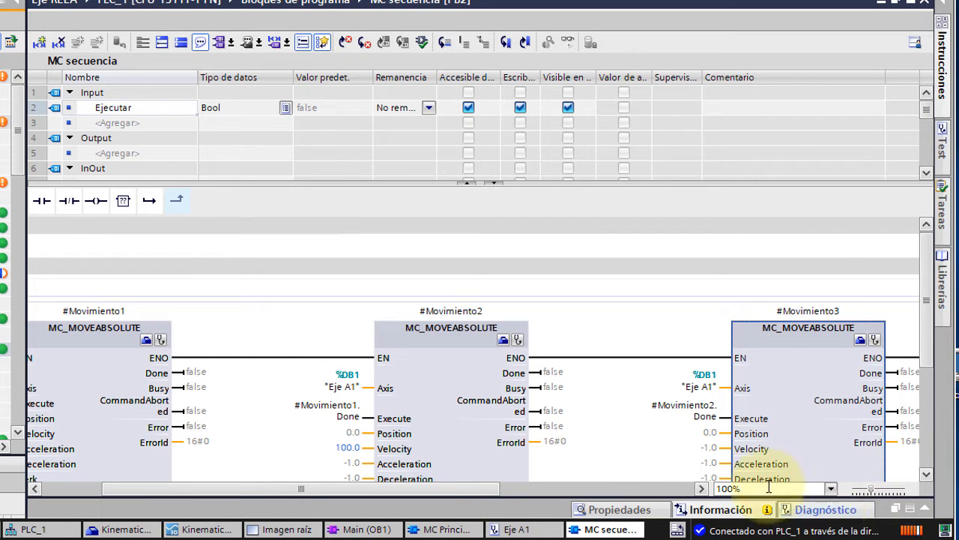
- Assign #Movimiento3.Done to the Execute input of Movimiento4 so it starts when the third movement is done
left_click_drag(441, 492, 664, 492)
scroll(927, 385, "down", 2)
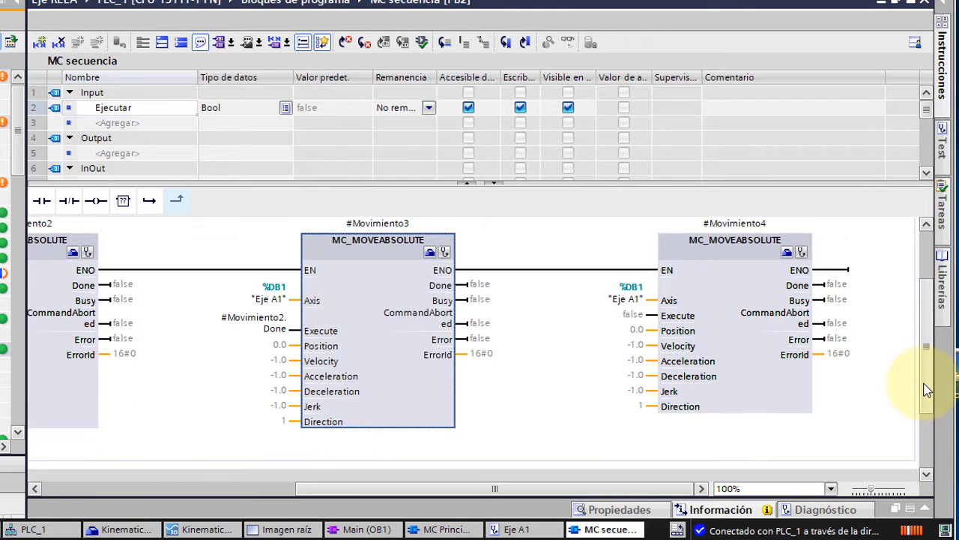
double_click(634, 326)
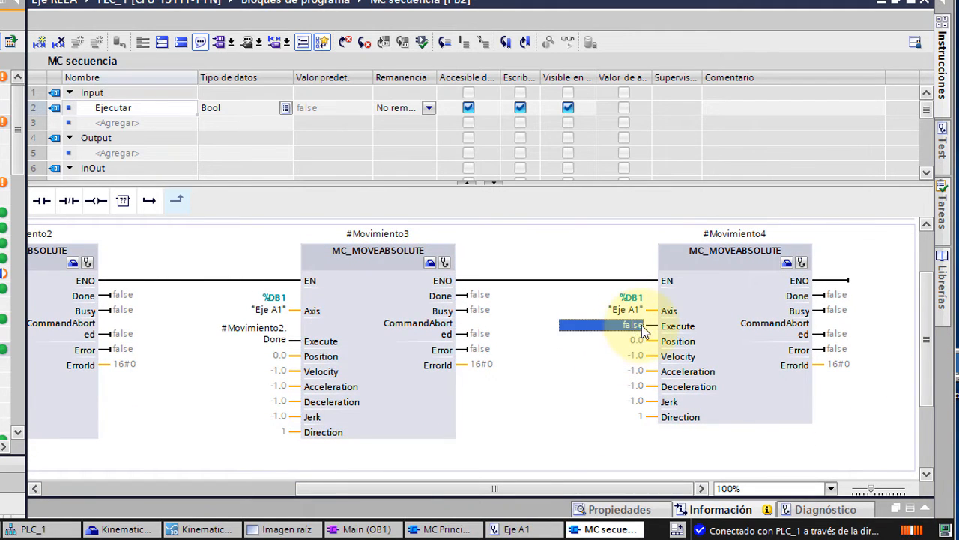
left_click(656, 328)
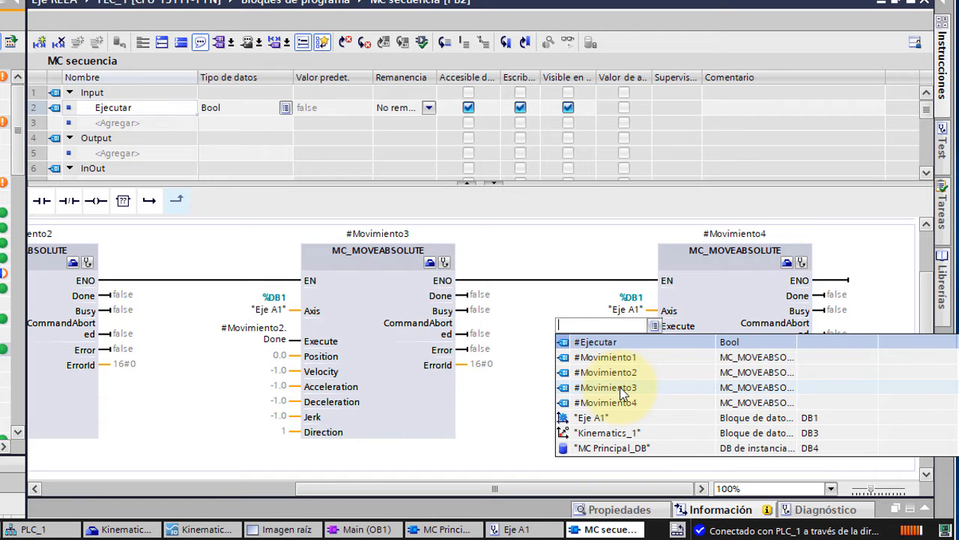
left_click(620, 387)
left_click(596, 387)
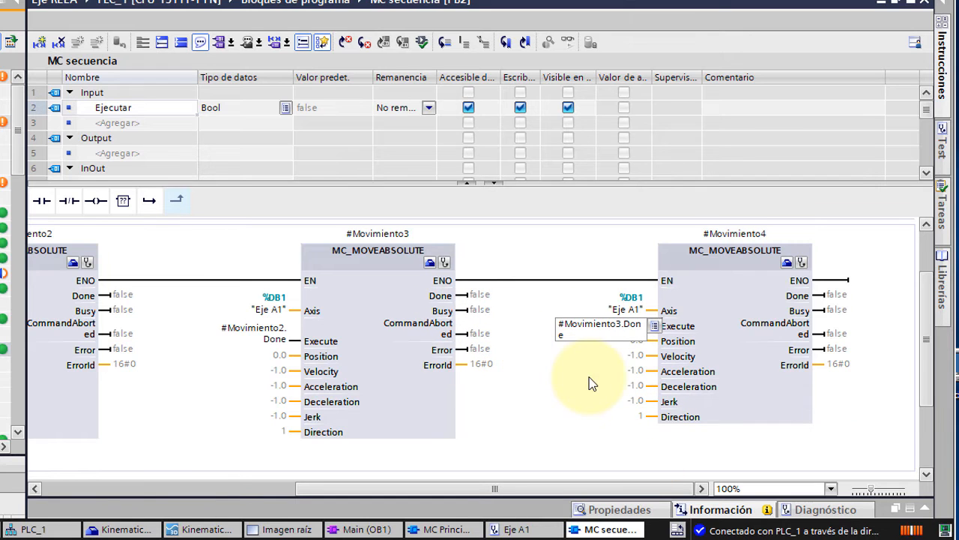
left_click(752, 377)
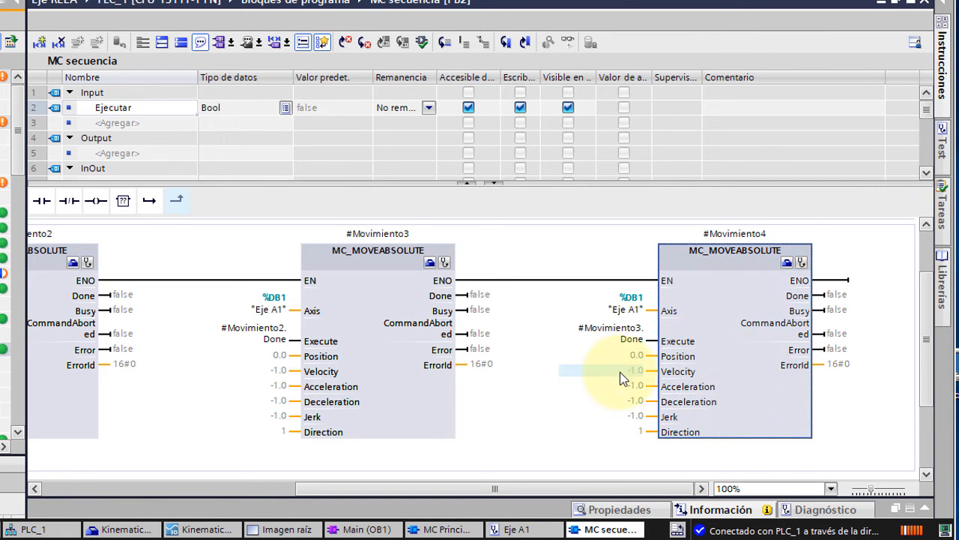
- Set the Velocity input to 70 on Movimiento3 and to 25 on Movimiento4
left_click(259, 370)
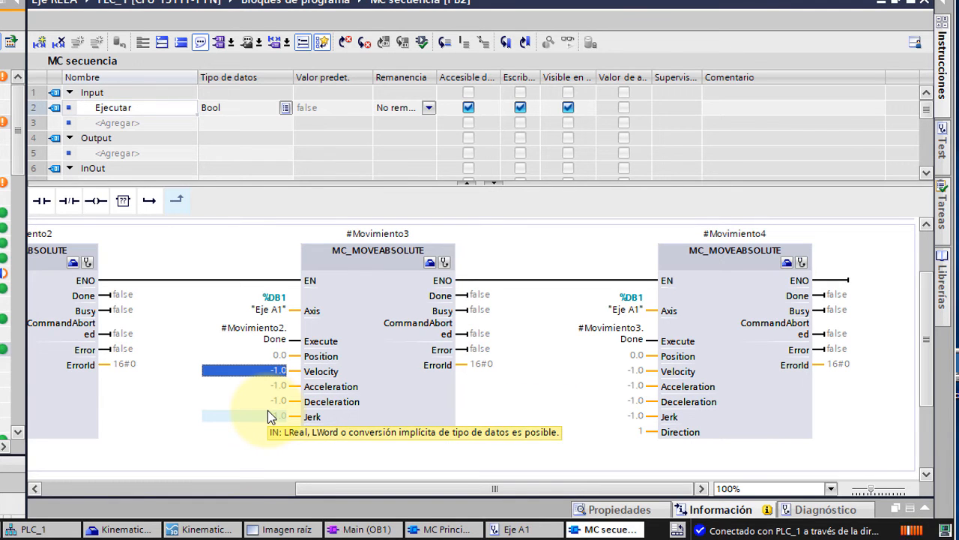
type("70")
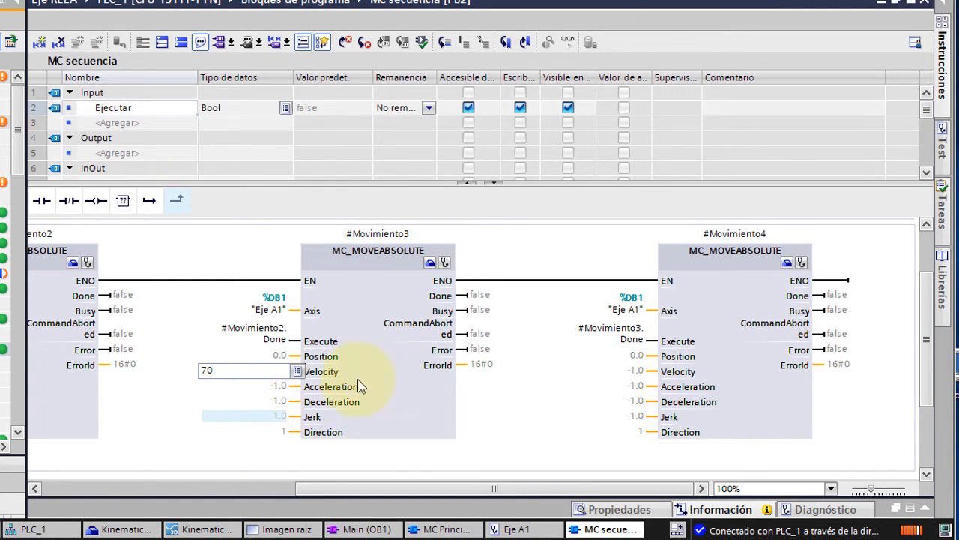
double_click(627, 374)
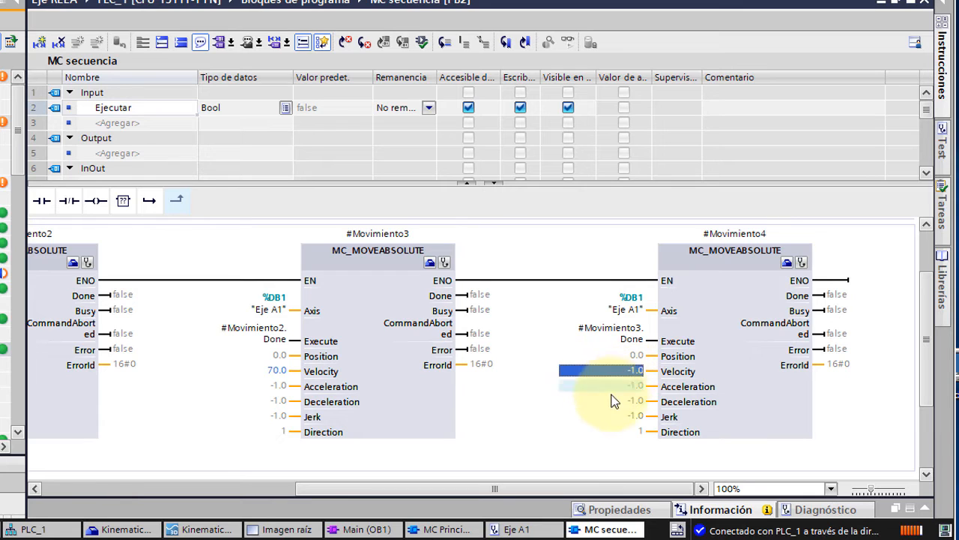
type("25")
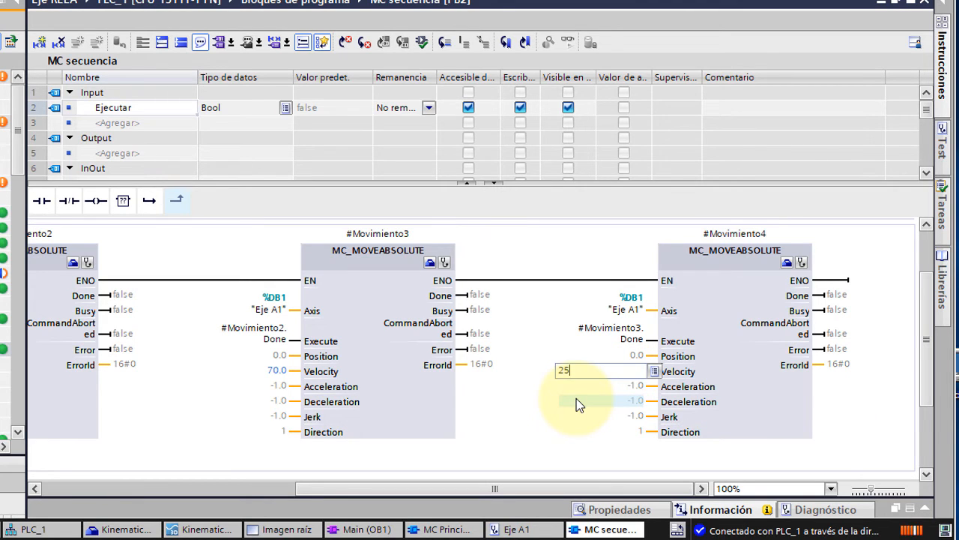
key("Tab")
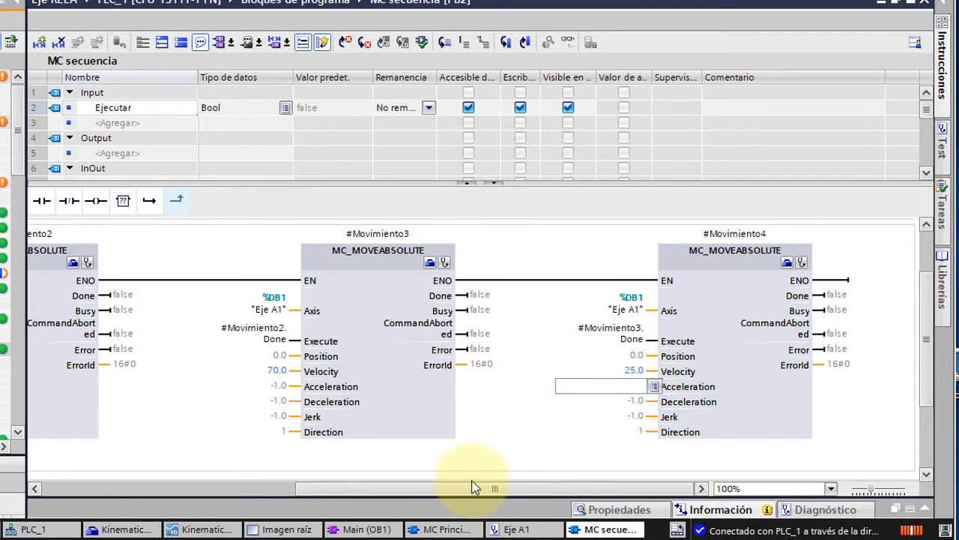
- Set the Position input of Movimiento1 to 500
left_click_drag(494, 490, 240, 493)
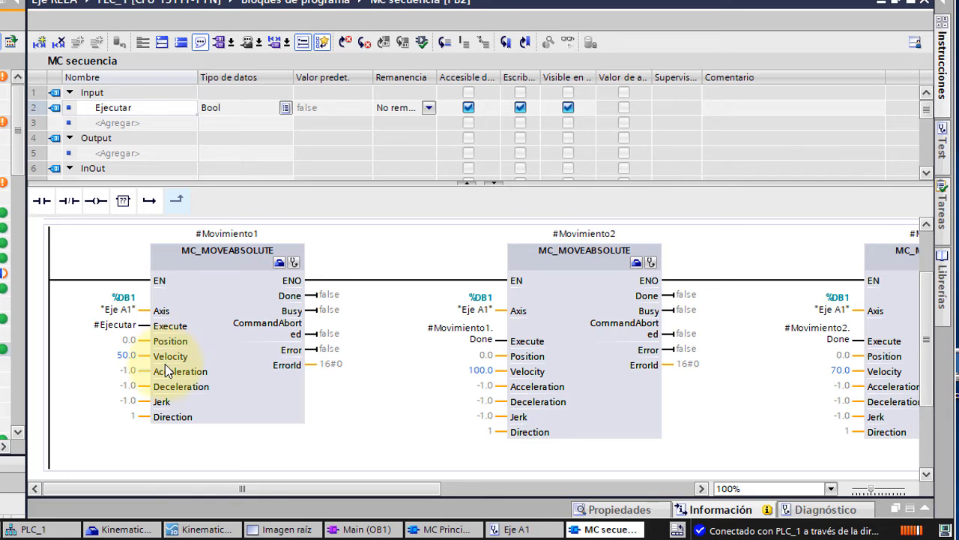
left_click(124, 341)
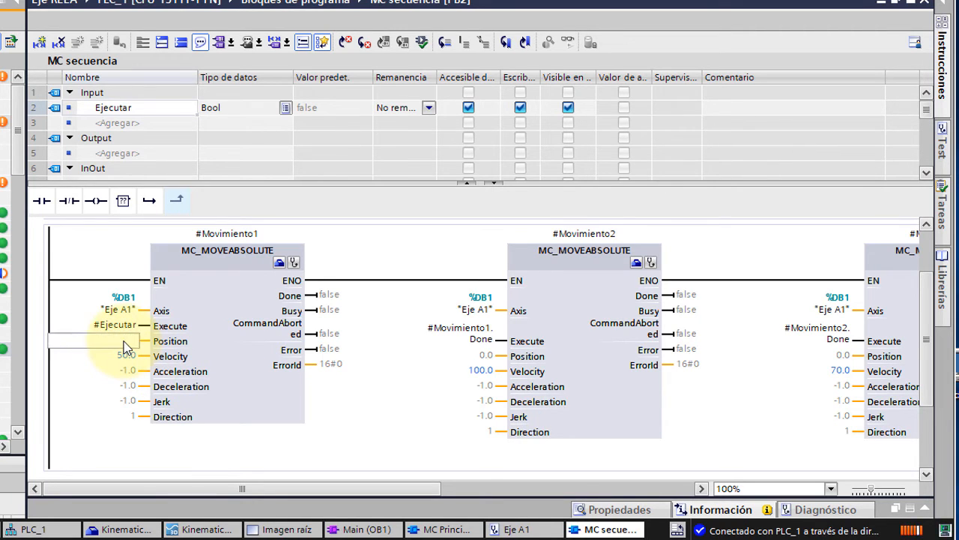
type("500")
key("Return")
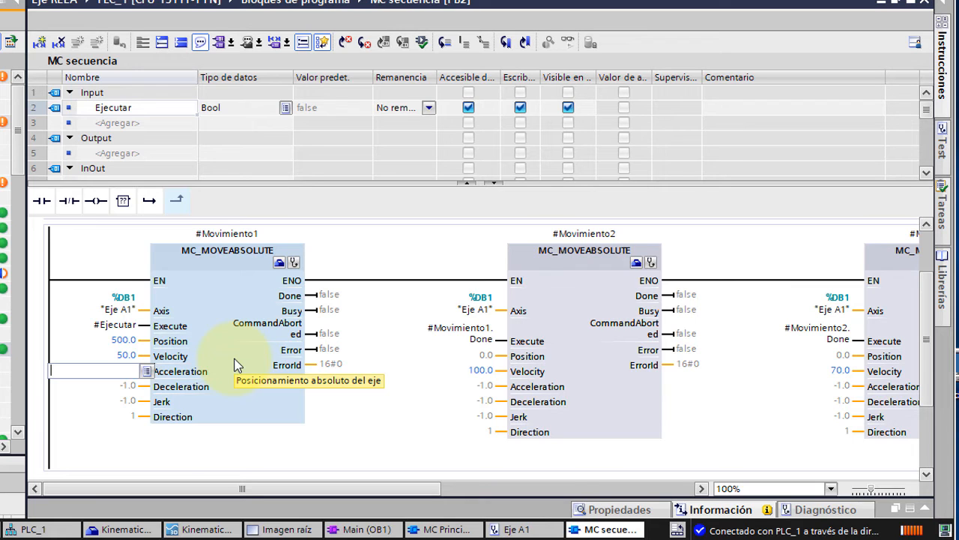
- Set the Position input to 300 on Movimiento2 and to 800 on Movimiento3
left_click(476, 356)
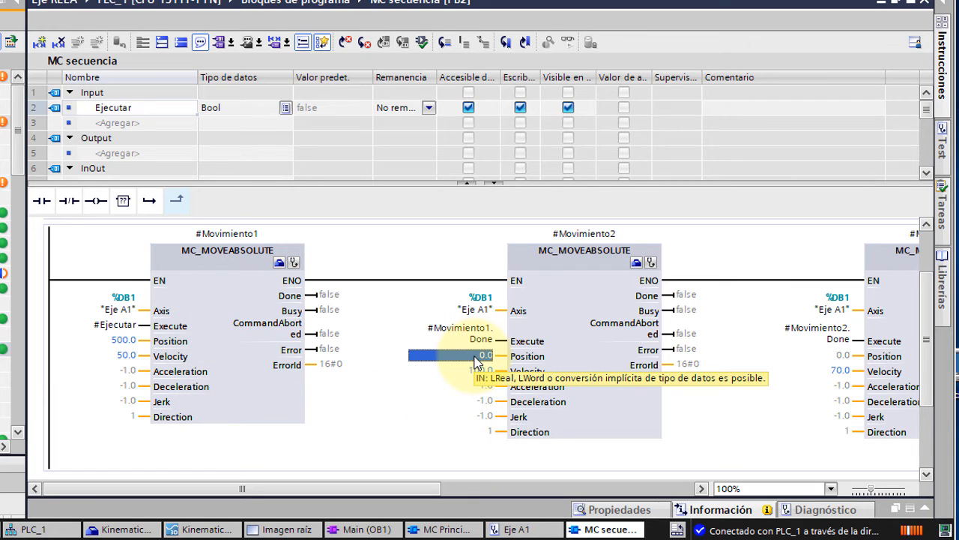
type("3")
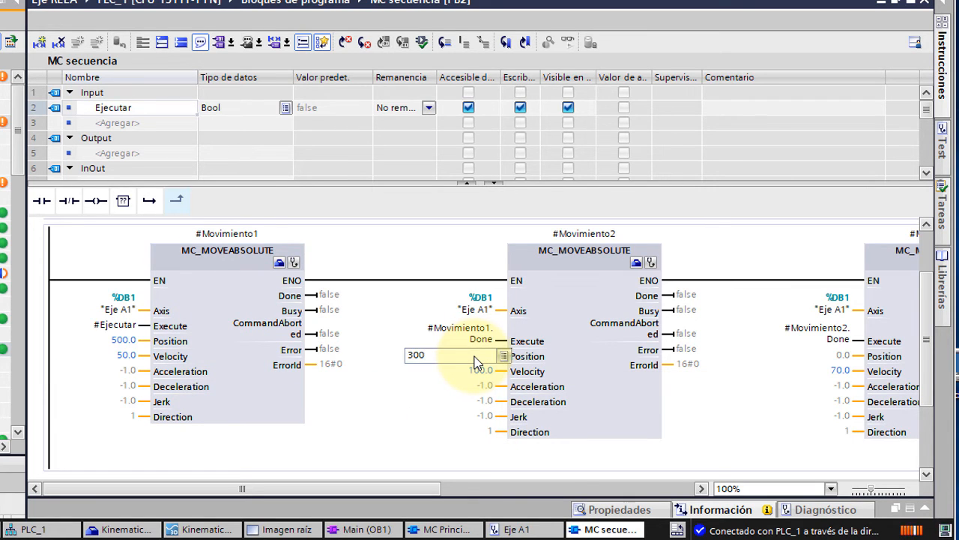
type("00")
key("Return")
left_click(832, 357)
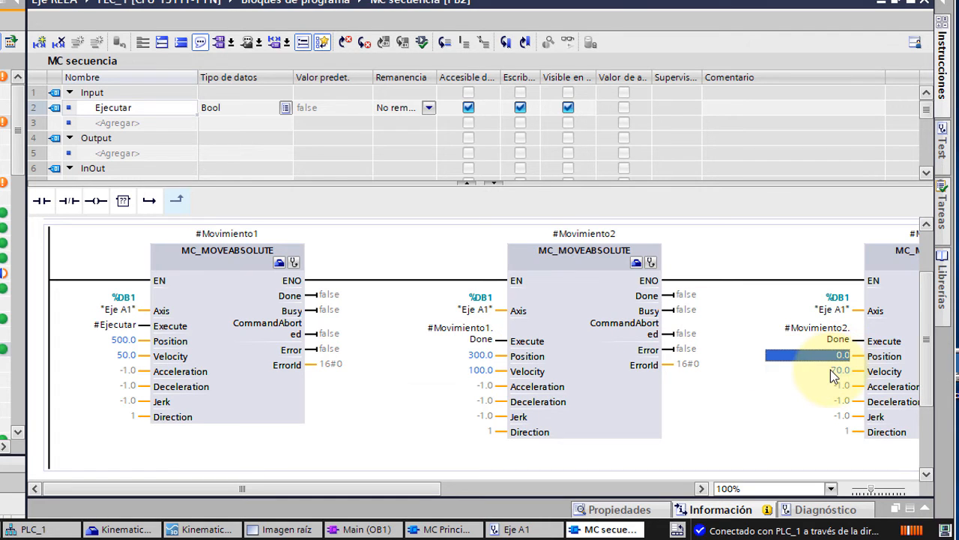
key("BackSpace")
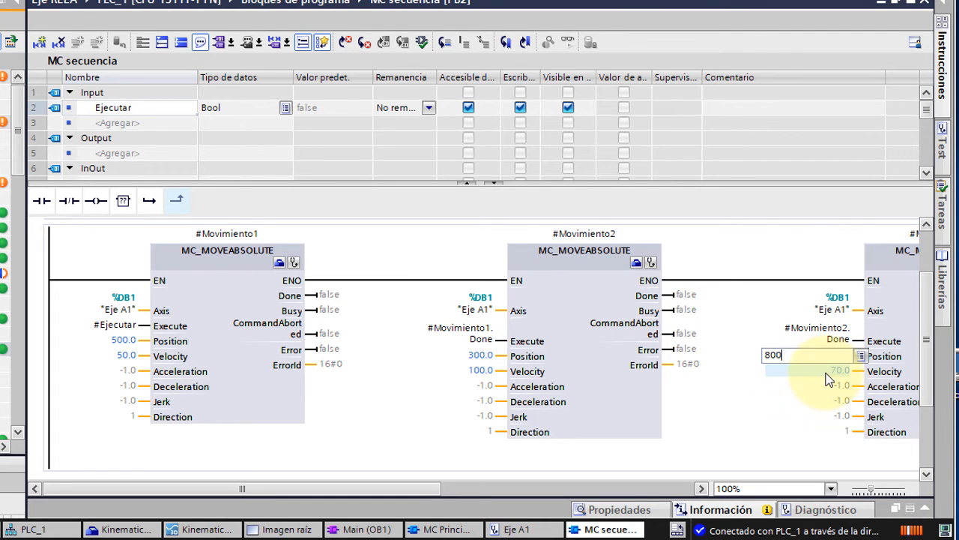
left_click(830, 386)
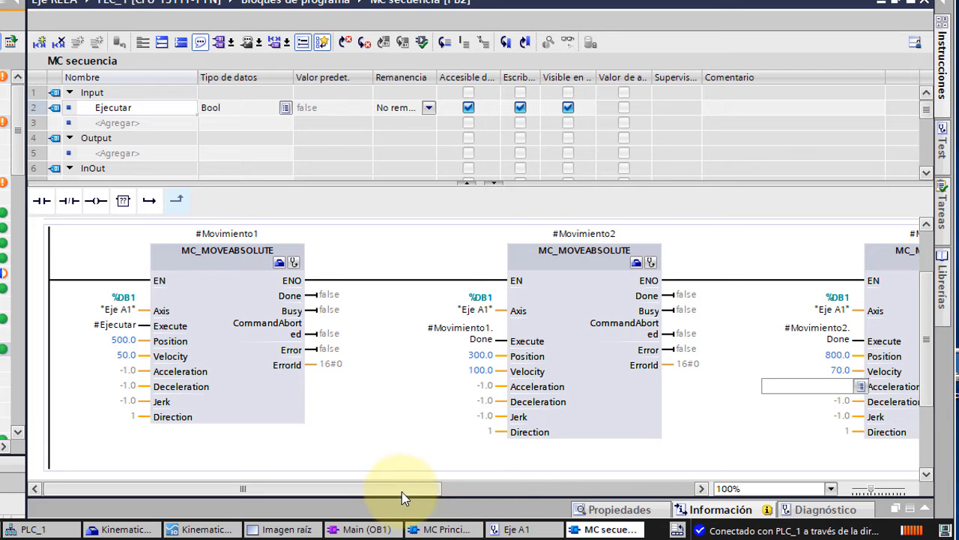
- Set the Position input of Movimiento4 to 400
left_click_drag(402, 492, 655, 534)
left_click(634, 358)
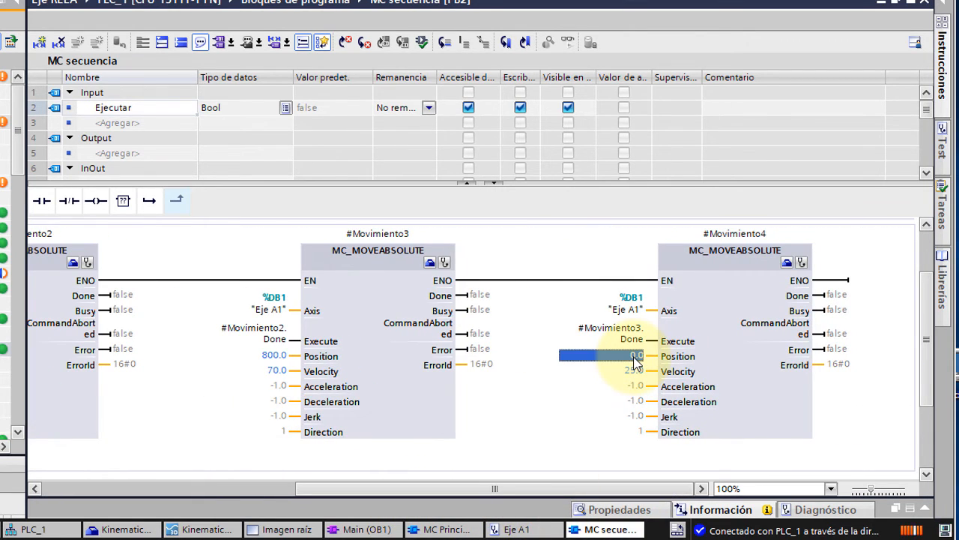
type("40")
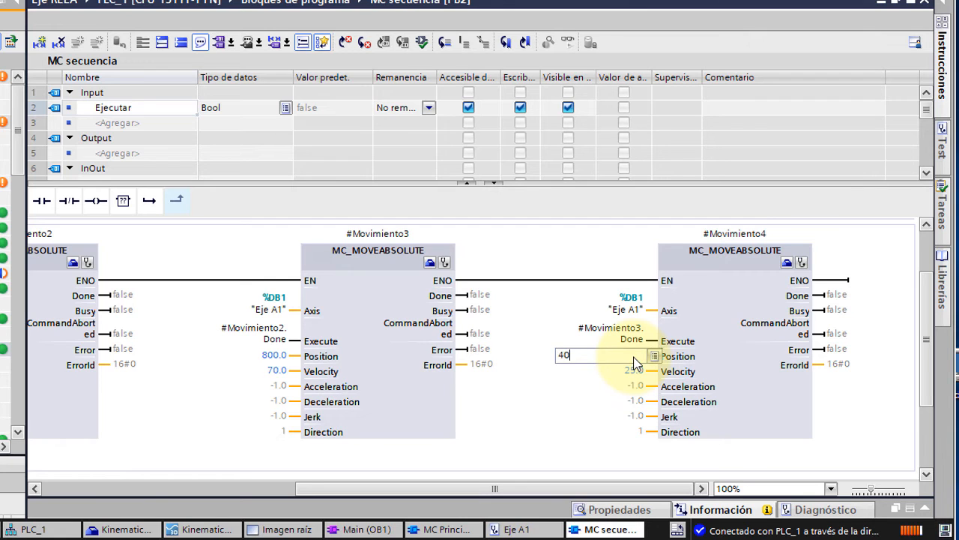
type("0")
key("Return")
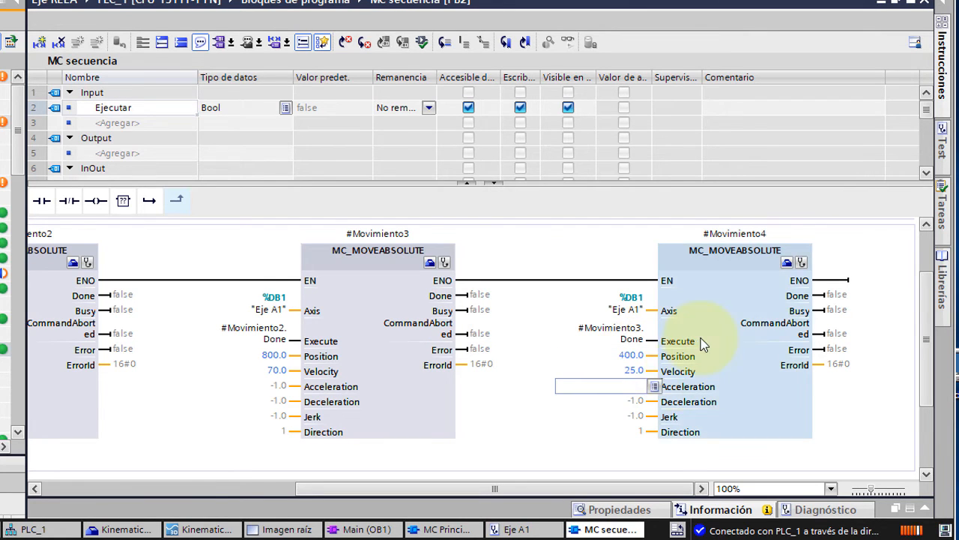
- Call the MC secuencia block in Segmento 3 of Main with the individual instance data block MC secuencia_DB
left_click_drag(632, 493, 342, 495)
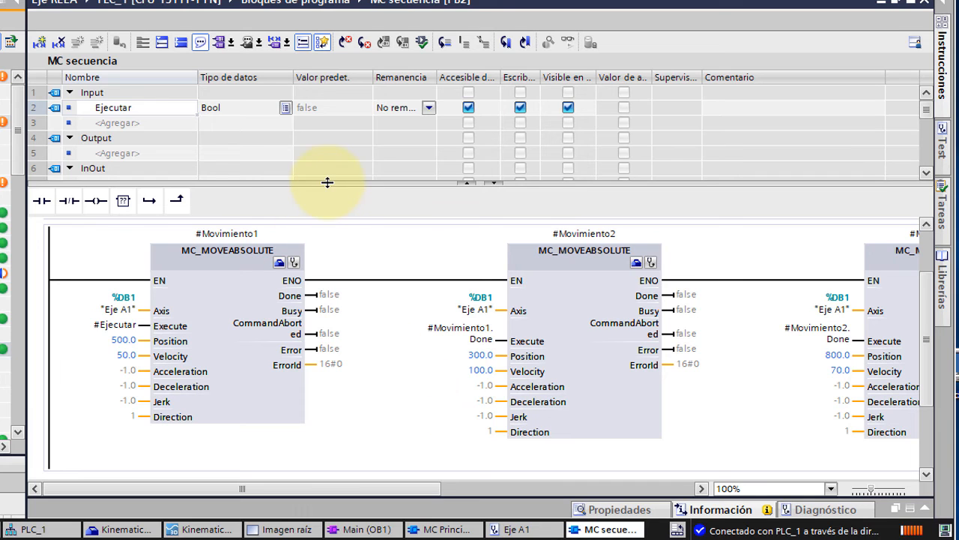
left_click_drag(327, 183, 334, 136)
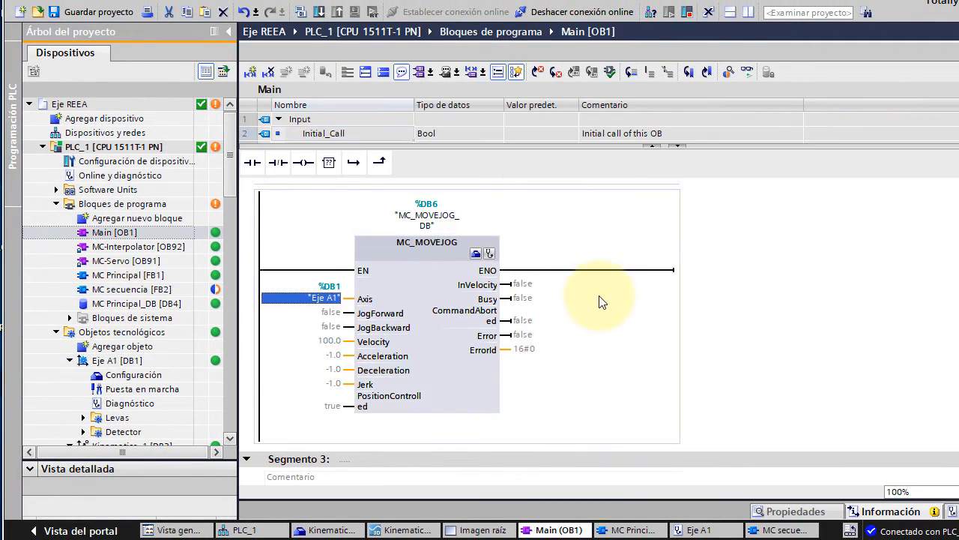
scroll(599, 302, "down", 1)
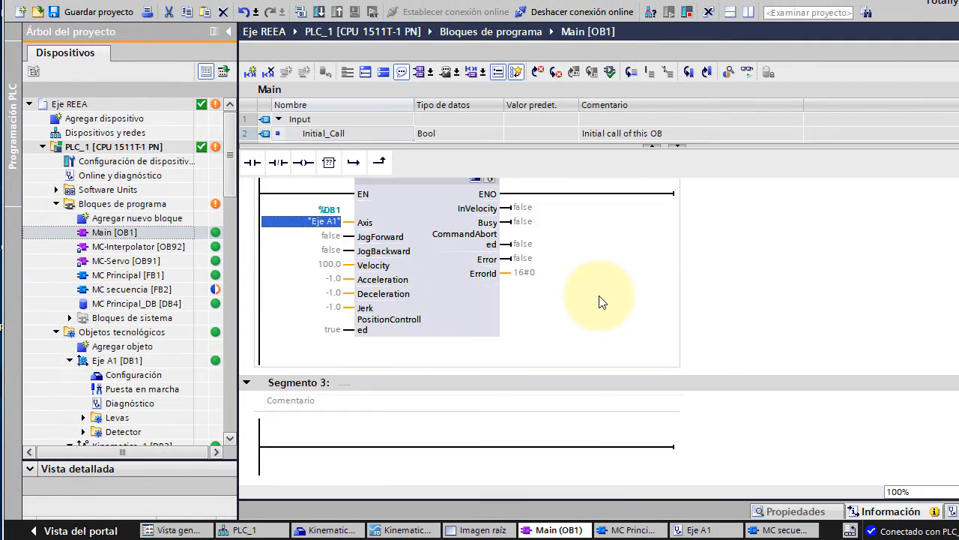
scroll(600, 301, "up", 5)
scroll(600, 301, "down", 7)
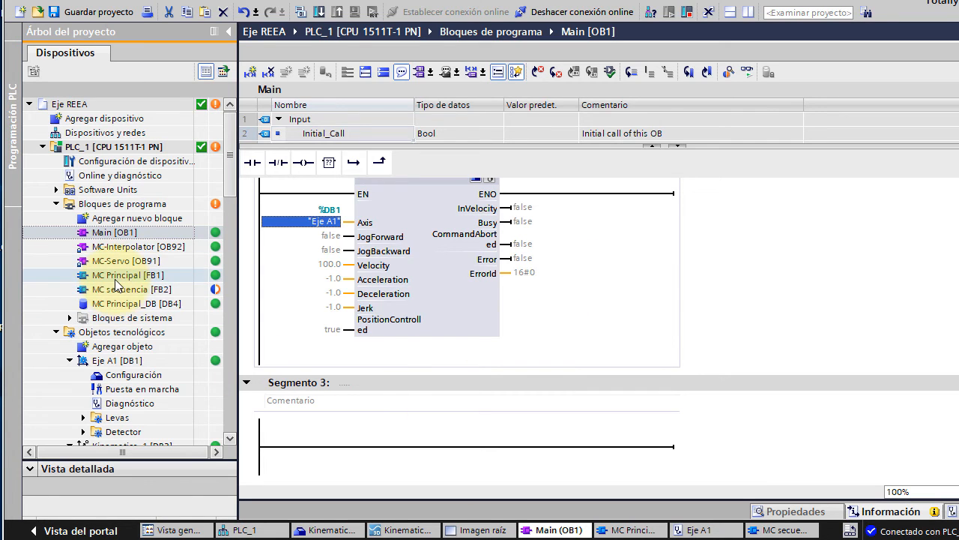
left_click_drag(124, 290, 403, 453)
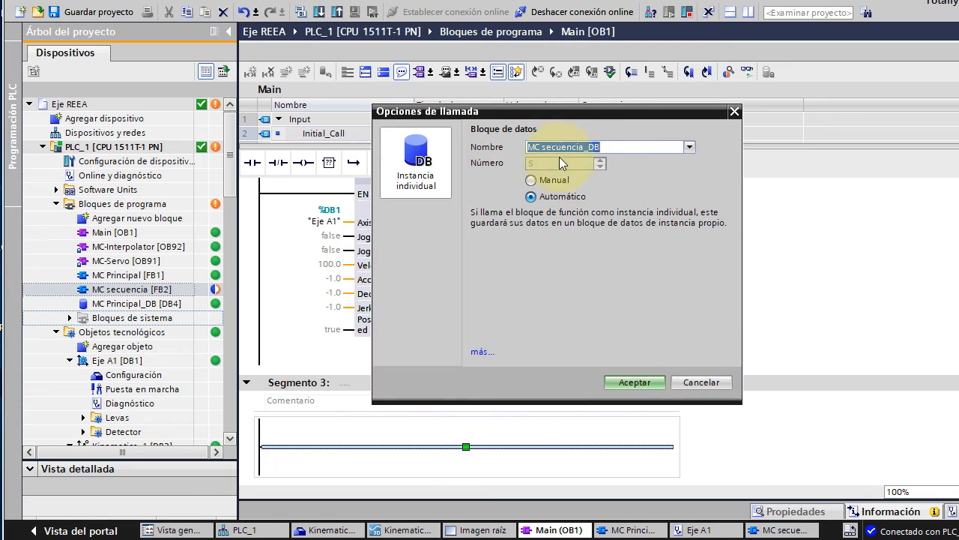
left_click(643, 386)
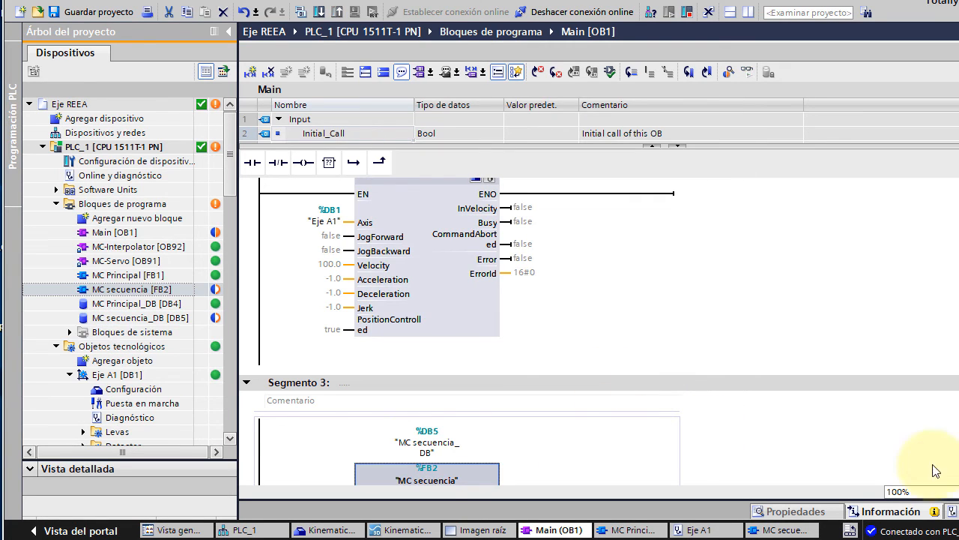
scroll(480, 330, "down", 5)
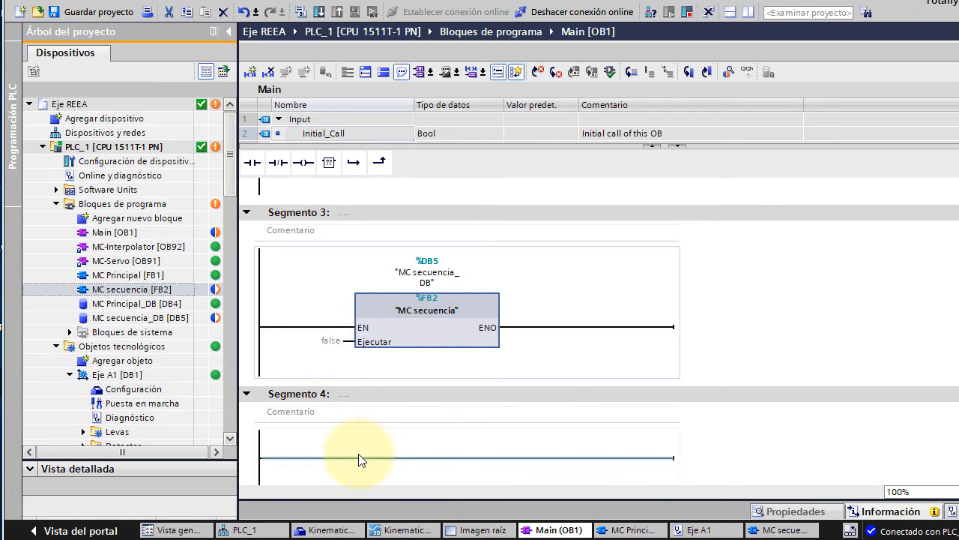
- On the HMI screen Imagen raíz, give the Ejecutar button's Pulsar event an ActivarBit function on the Ejecutar variable of MC secuencia_DB
left_click(459, 530)
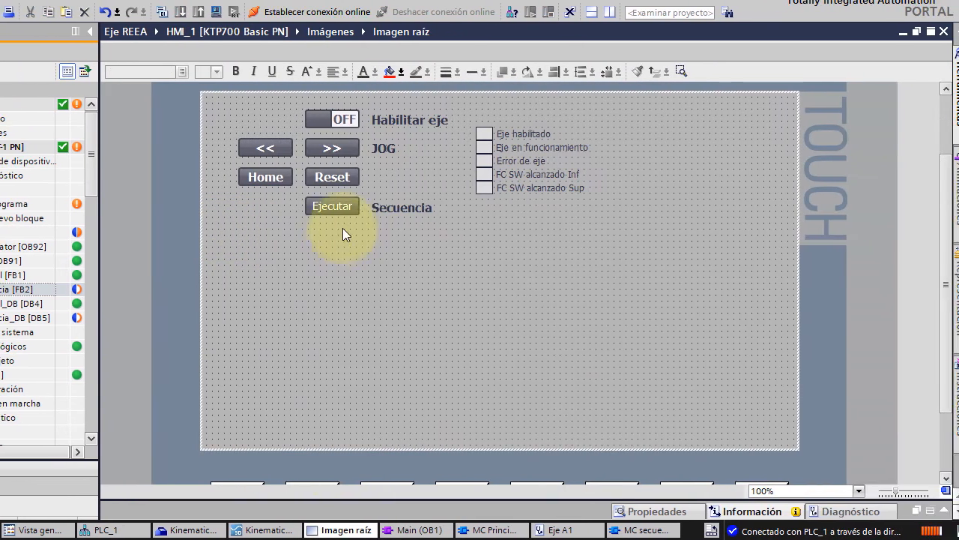
left_click(312, 205)
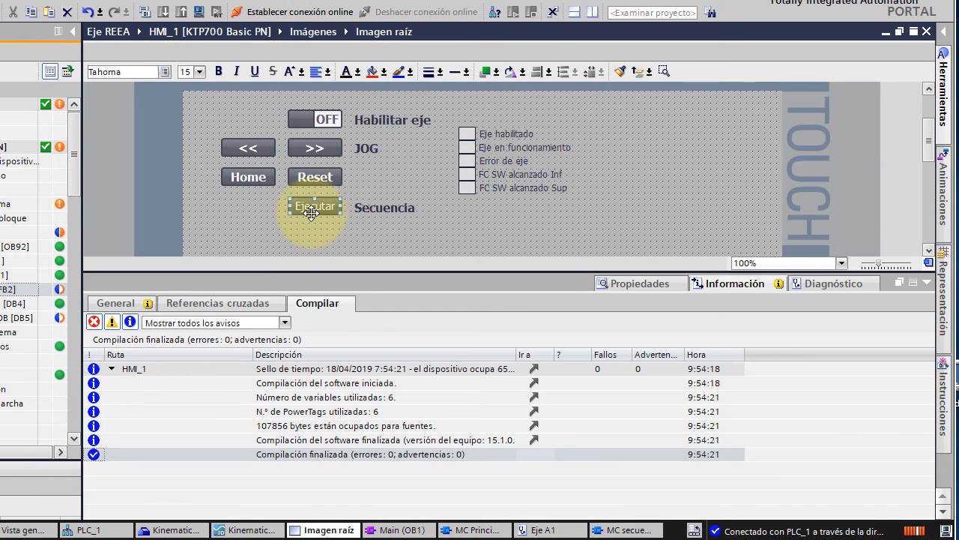
left_click(626, 283)
left_click(291, 302)
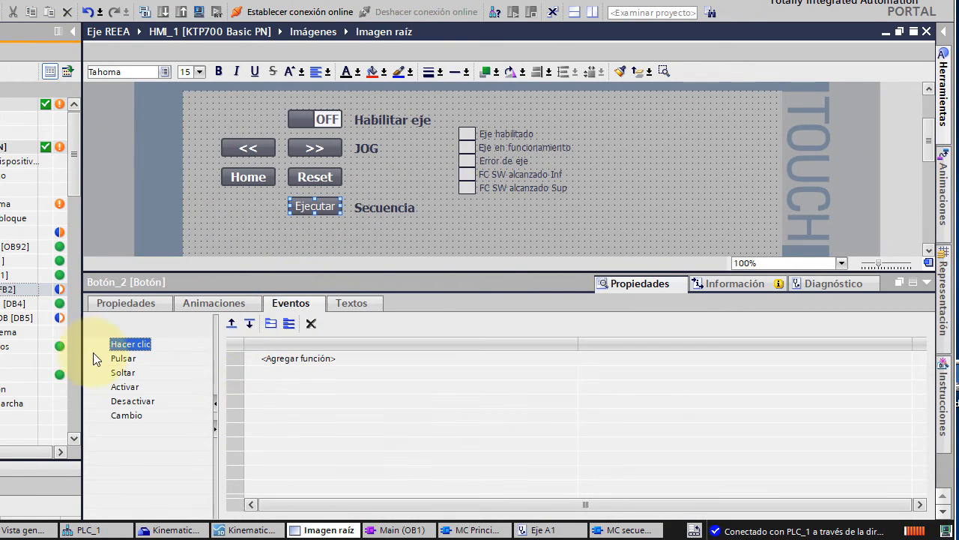
left_click(118, 359)
left_click(856, 364)
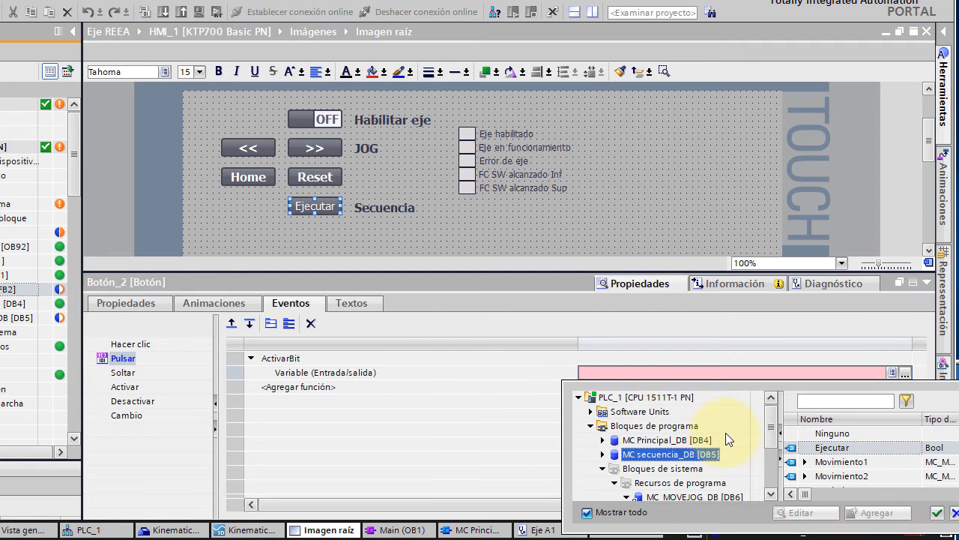
left_click(653, 426)
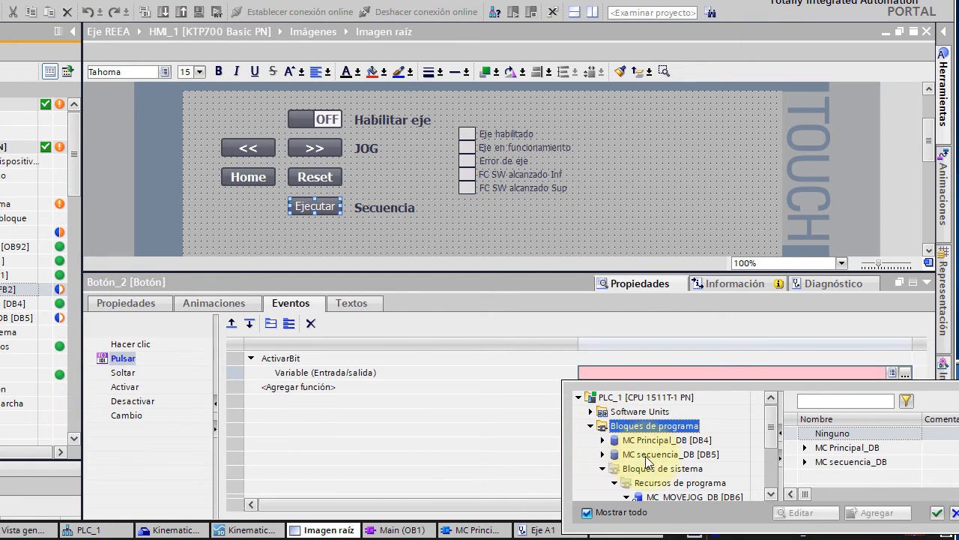
left_click(649, 454)
left_click(828, 448)
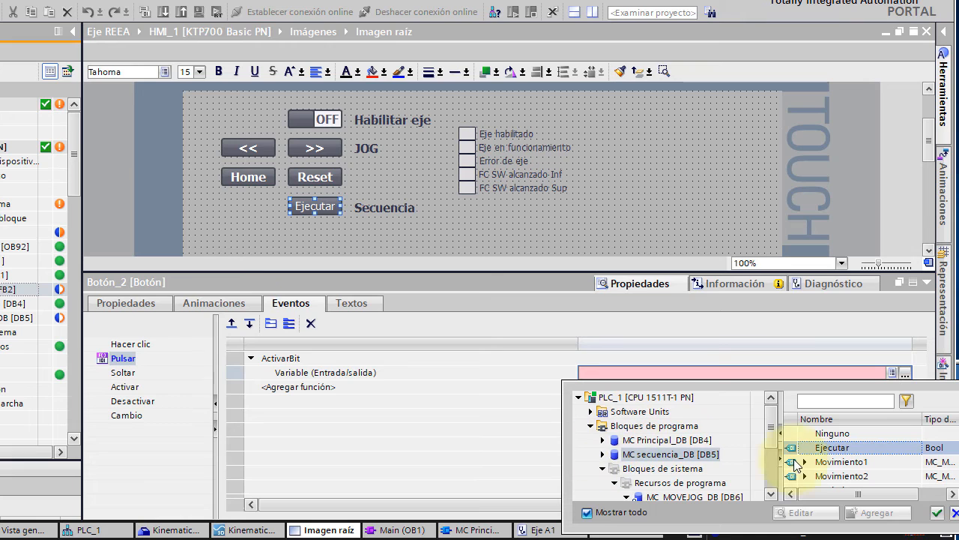
left_click(937, 513)
- Give the Ejecutar button's Soltar event a DesactivarBit function on the Ejecutar variable of MC secuencia_DB
left_click(123, 373)
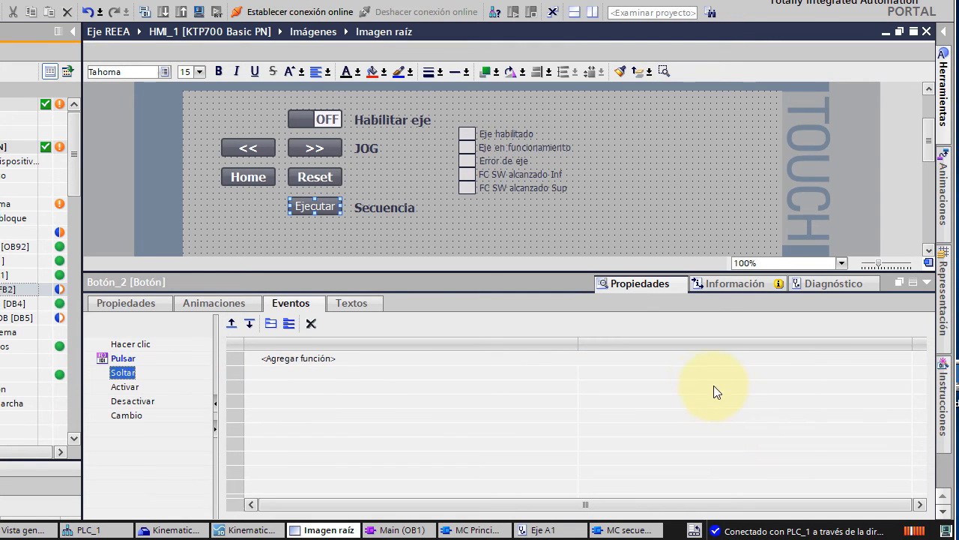
left_click(349, 358)
left_click(904, 359)
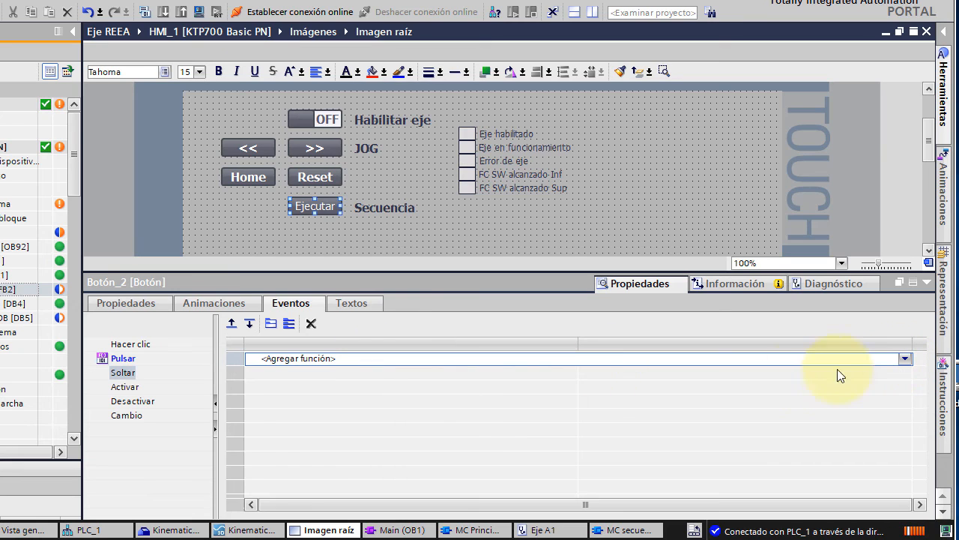
left_click(337, 531)
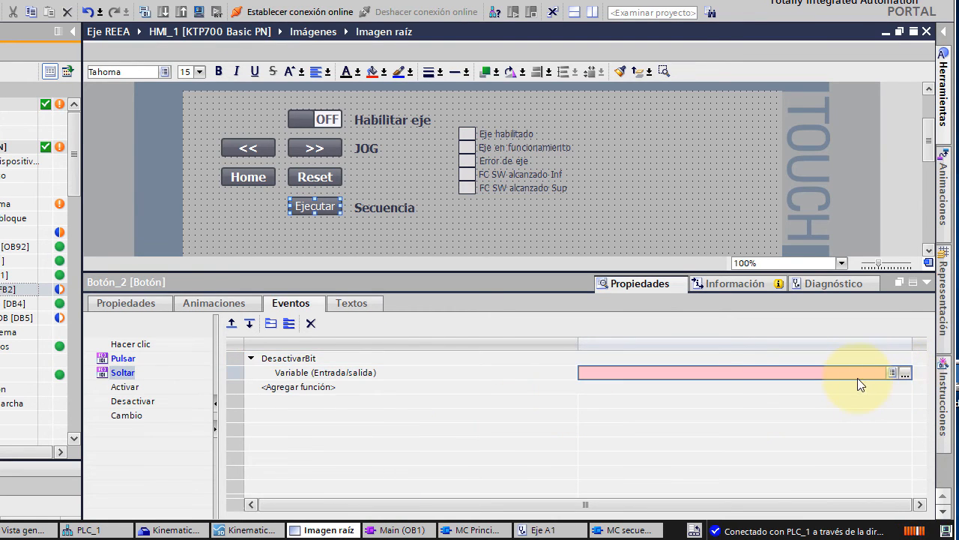
left_click(906, 373)
left_click(832, 447)
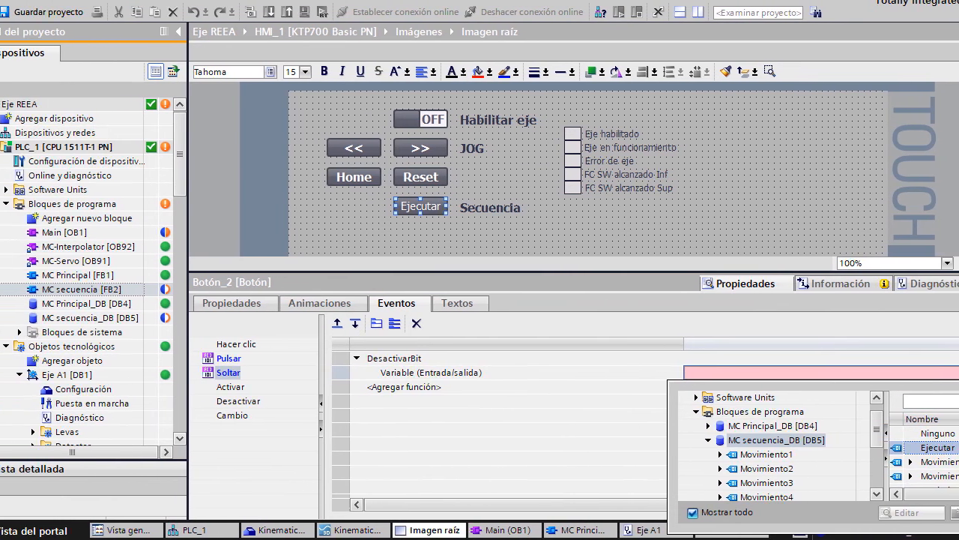
left_click(941, 514)
left_click(128, 387)
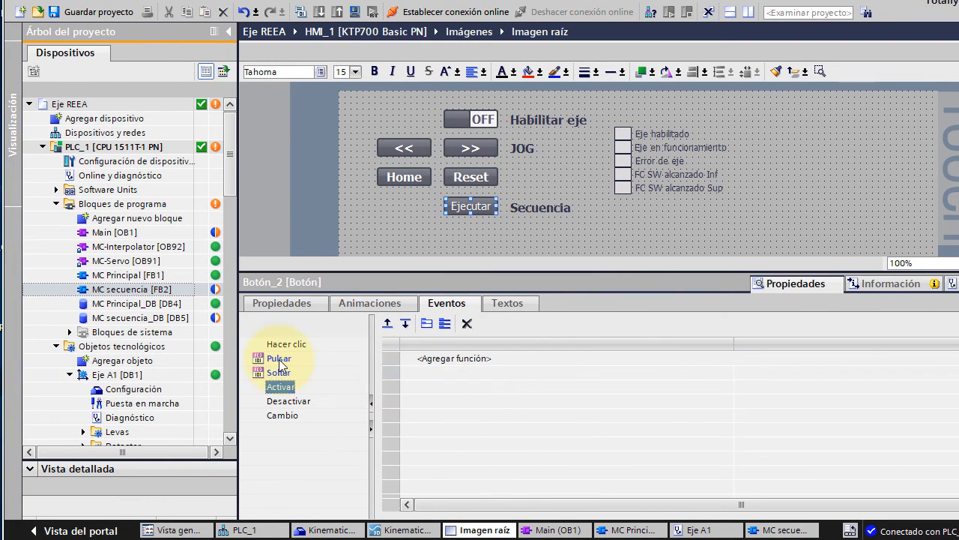
- Compile the program blocks and load them into PLC_1
left_click(105, 204)
left_click(317, 12)
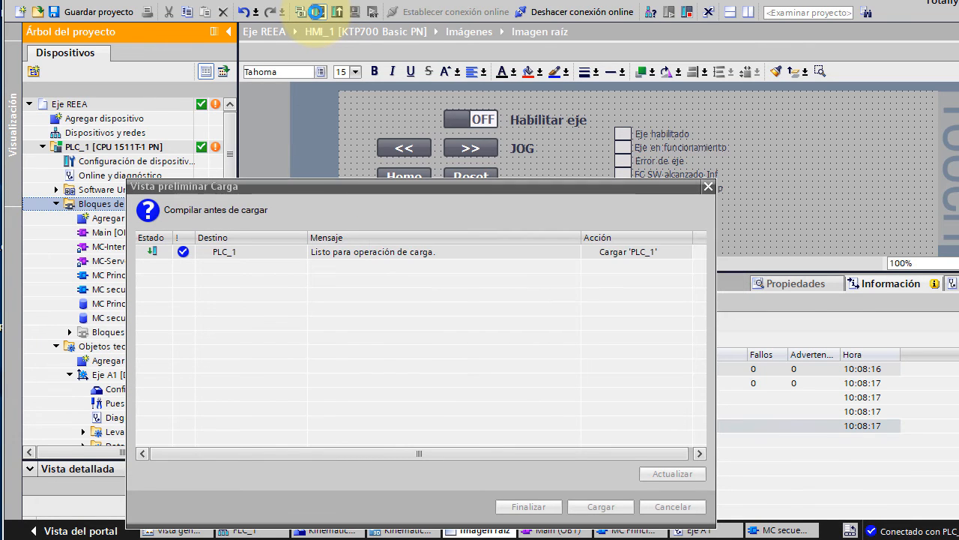
left_click(618, 509)
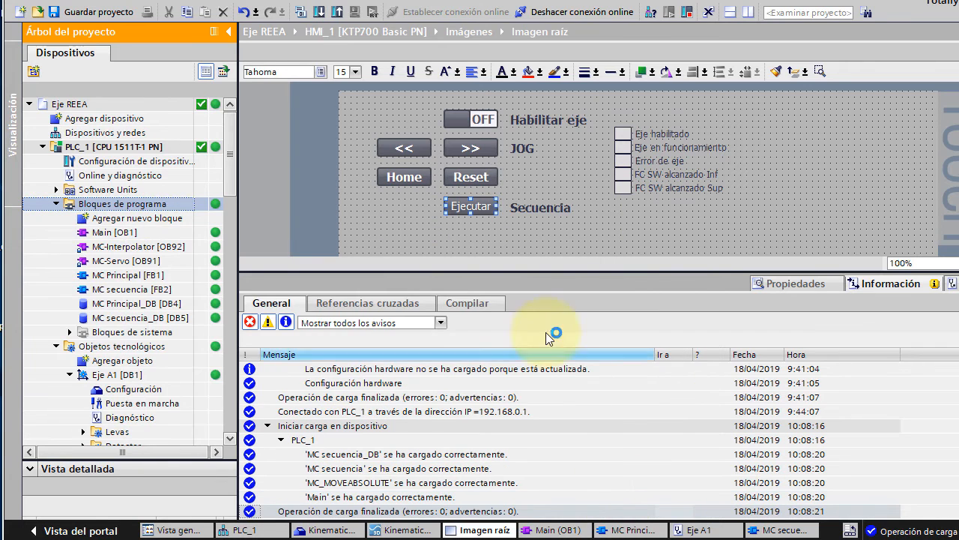
- Start the HMI_1 runtime simulation and arrange its window below the 3D visualization of Kinematics_1
left_click(401, 530)
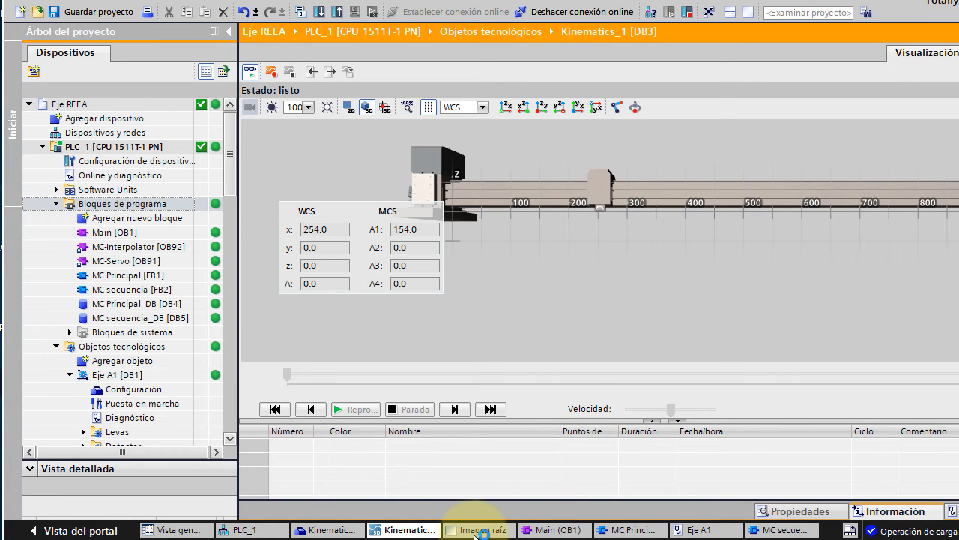
left_click(463, 529)
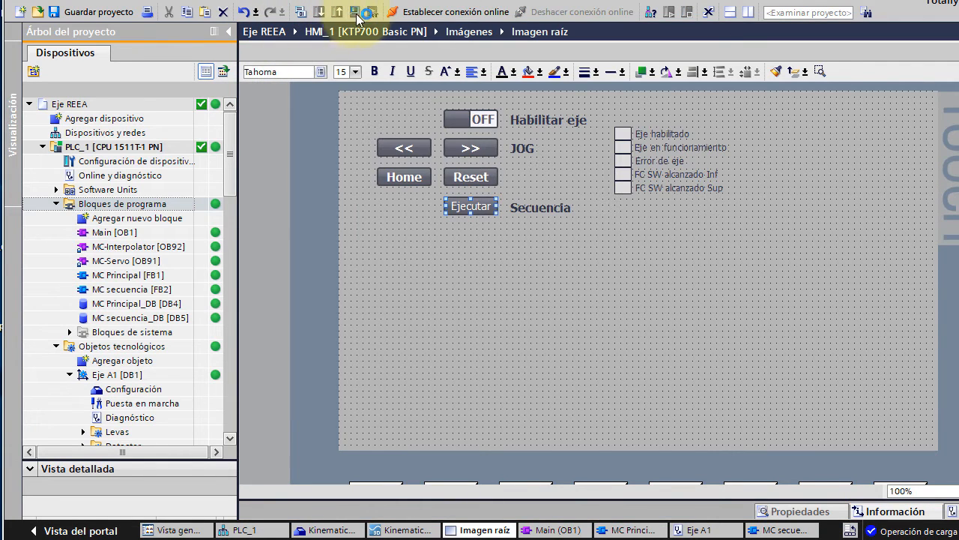
left_click(354, 11)
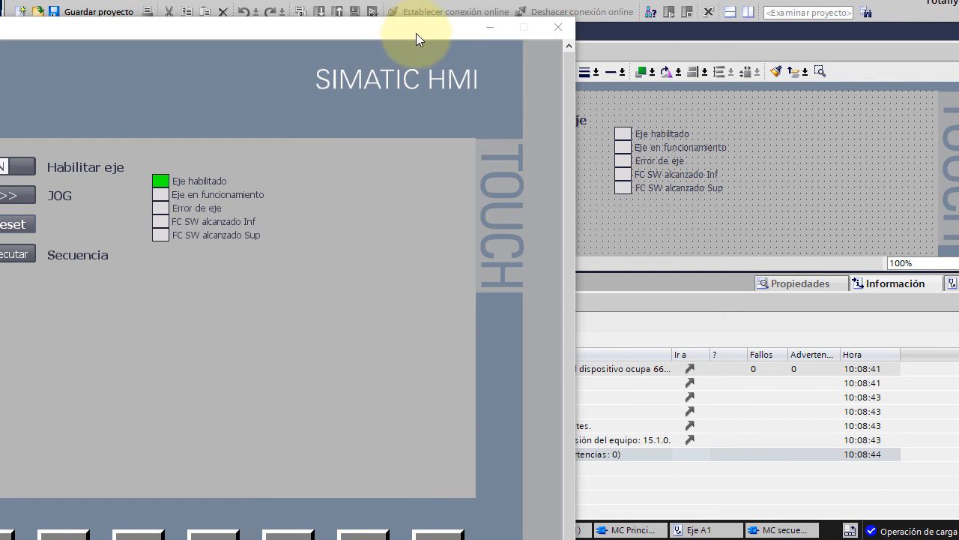
left_click_drag(416, 34, 822, 286)
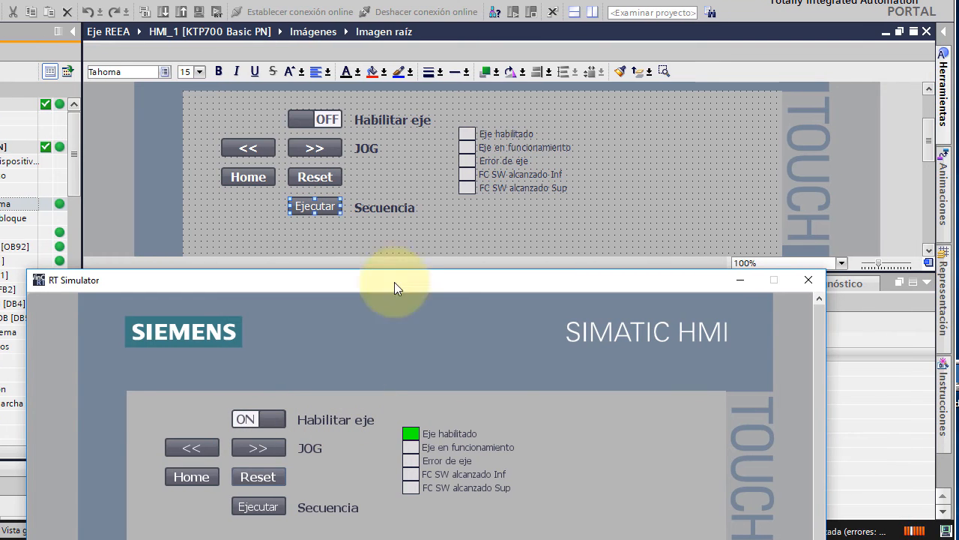
left_click(928, 283)
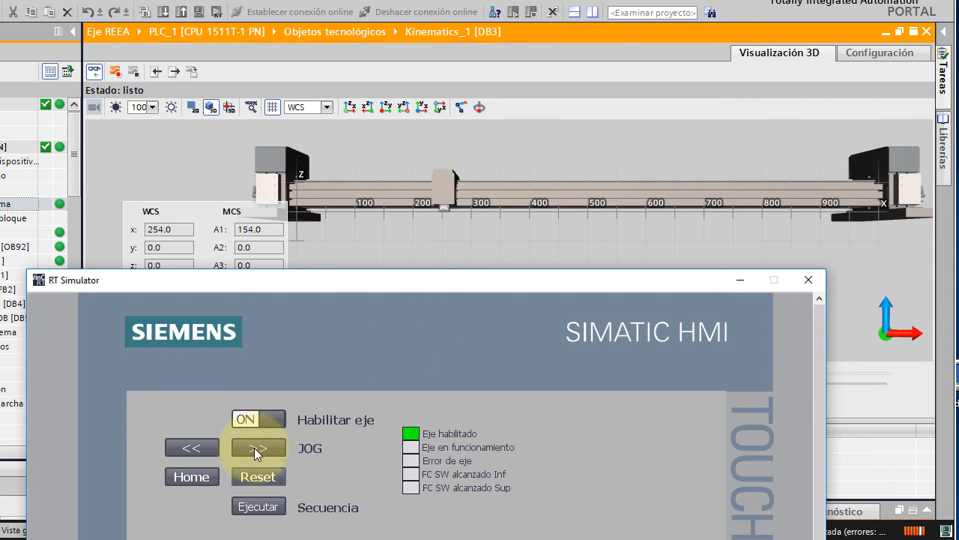
- In the HMI simulator, test jogging and homing of the axis, then execute the movement sequence from the home position
left_click(204, 475)
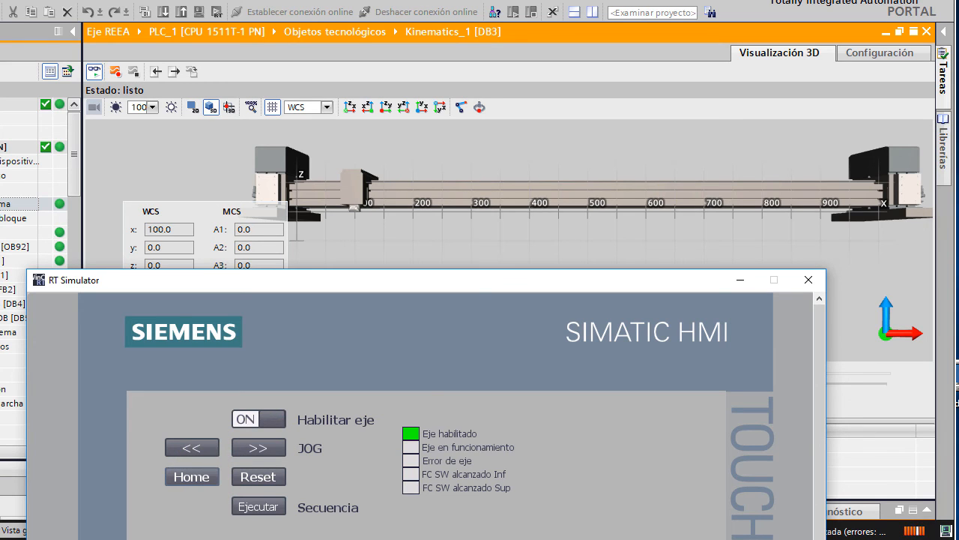
left_click(264, 447)
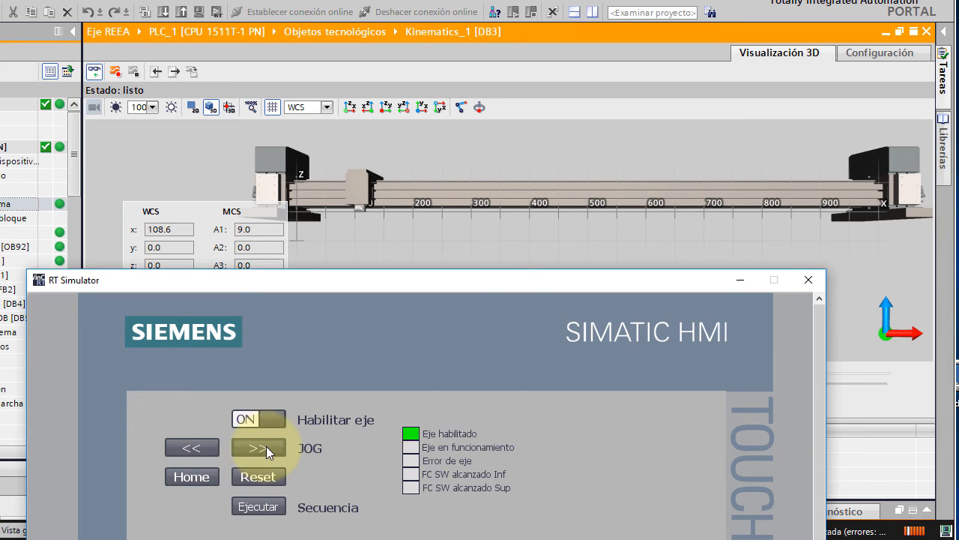
left_click(201, 448)
left_click(198, 477)
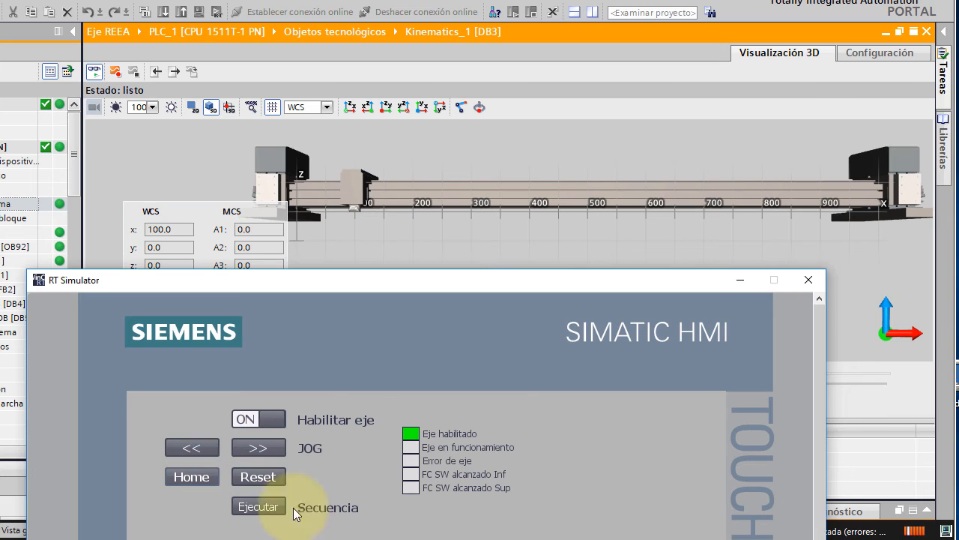
left_click(255, 507)
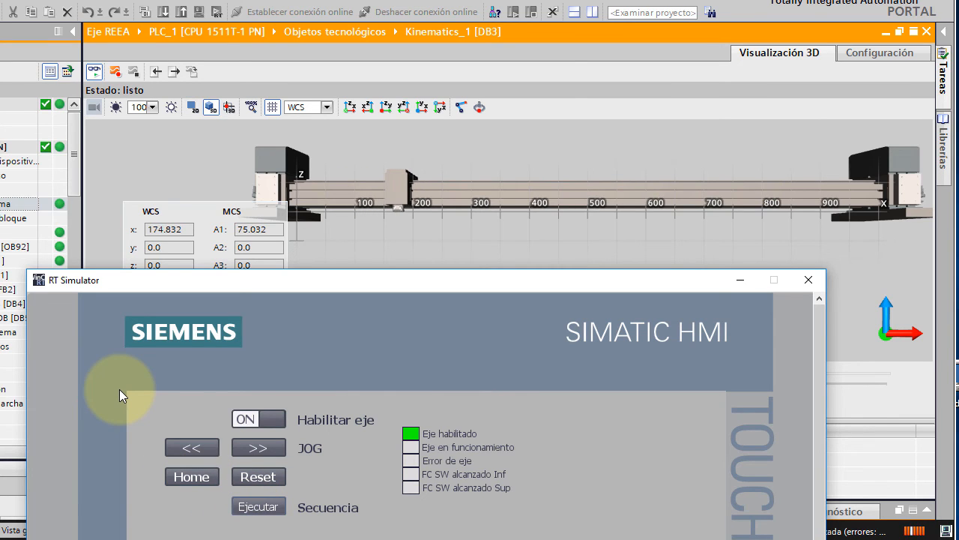